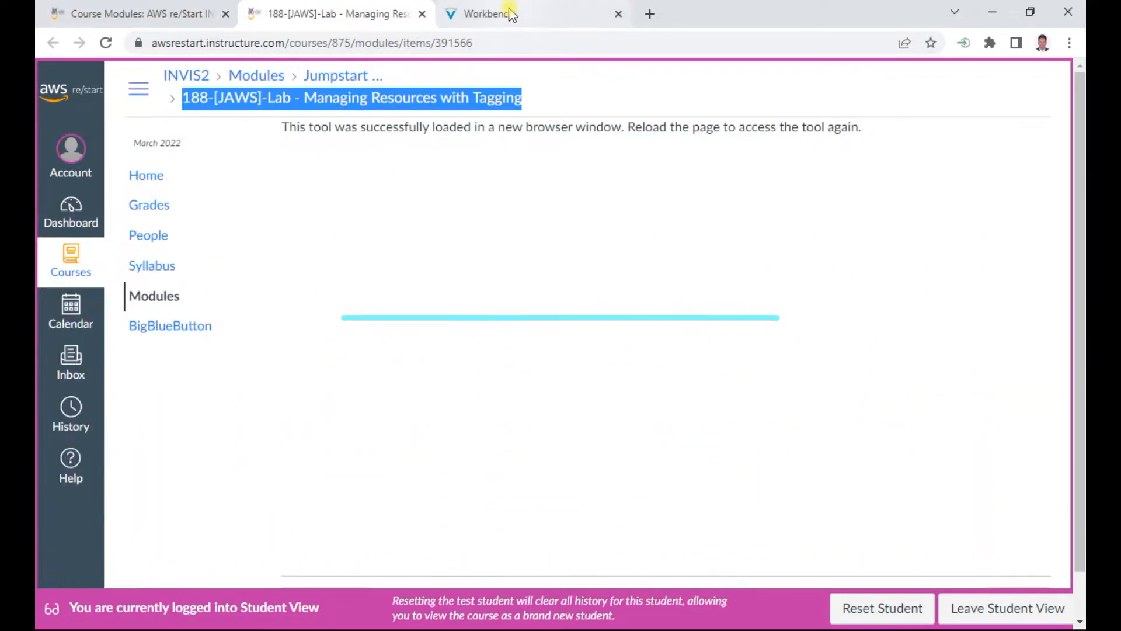
Step: Open the Managing Resources with Tagging lab workbench, start the lab, and close the lab status panel
left_click(502, 15)
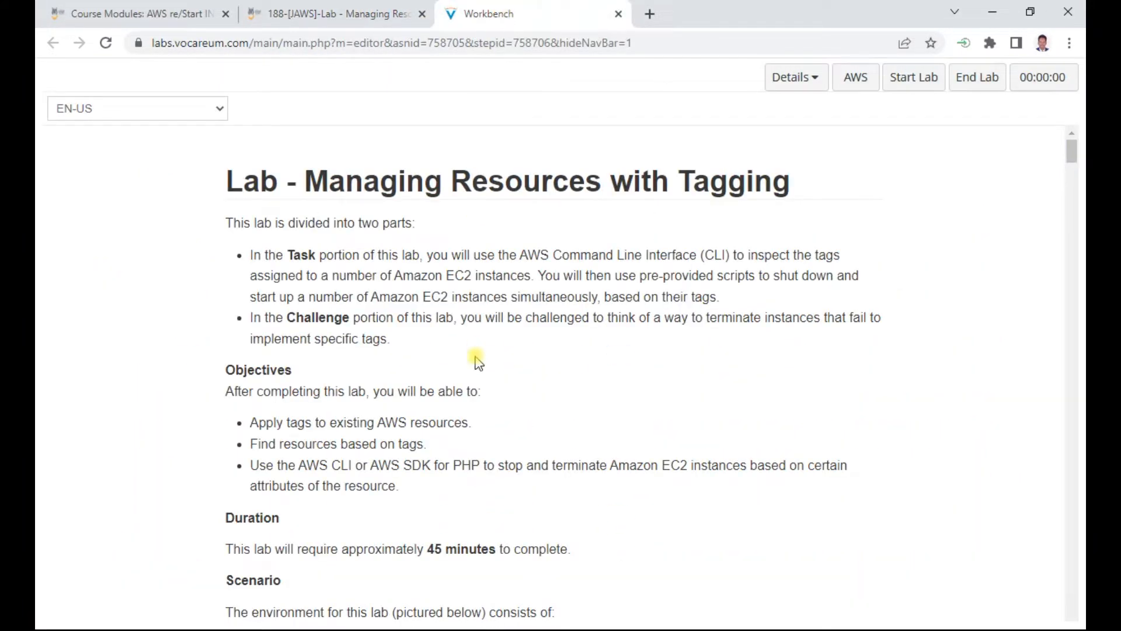
scroll(476, 360, "down", 4)
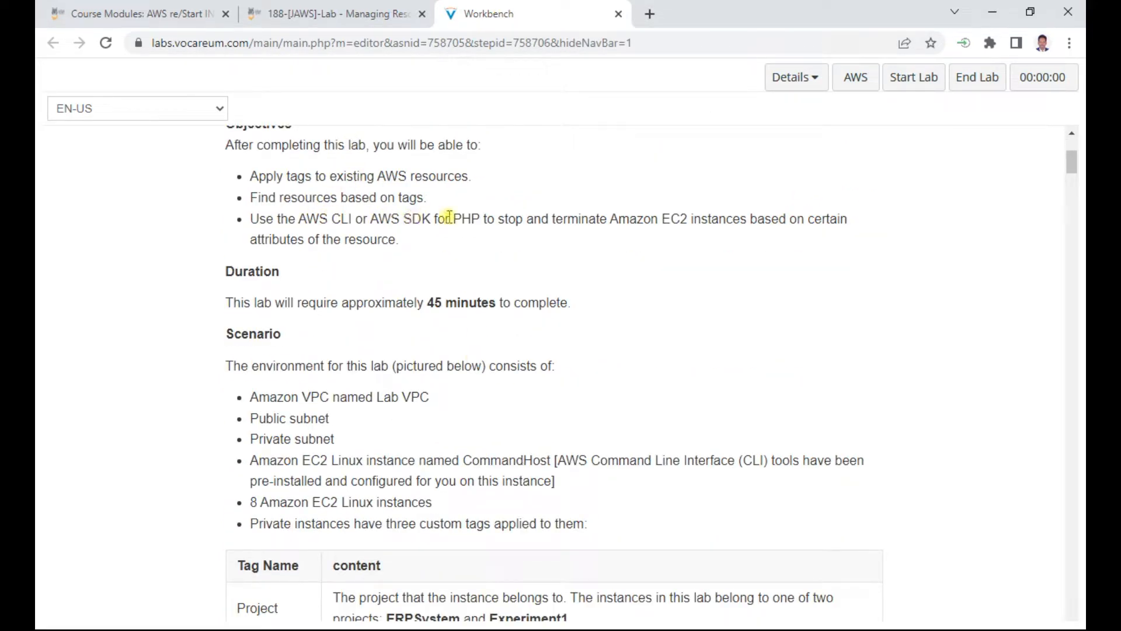
scroll(443, 281, "down", 1)
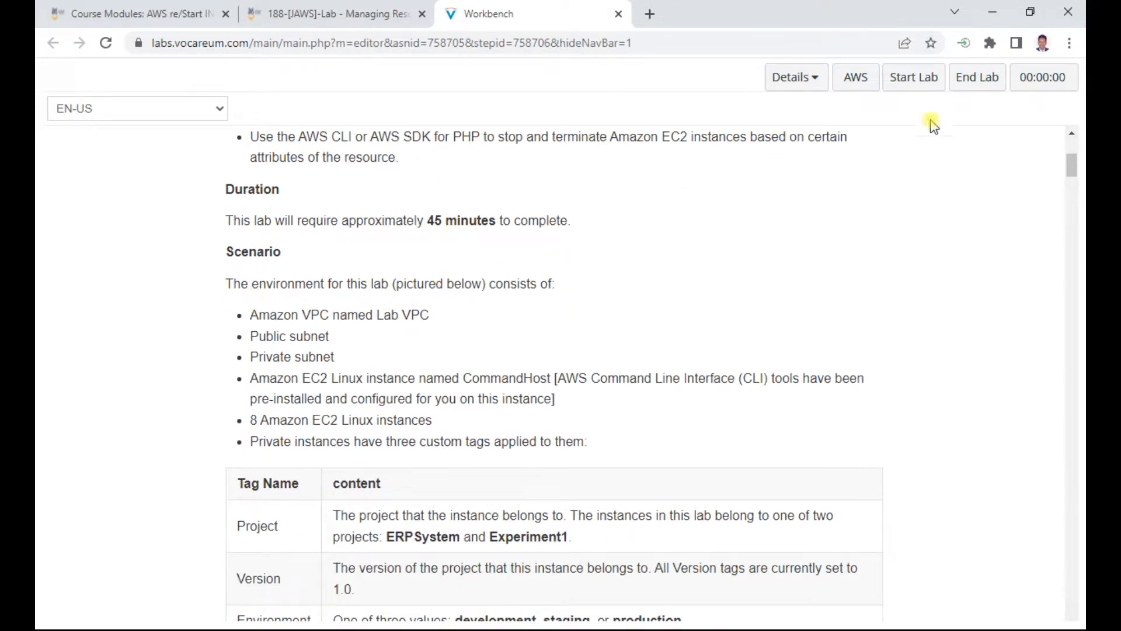
left_click(918, 86)
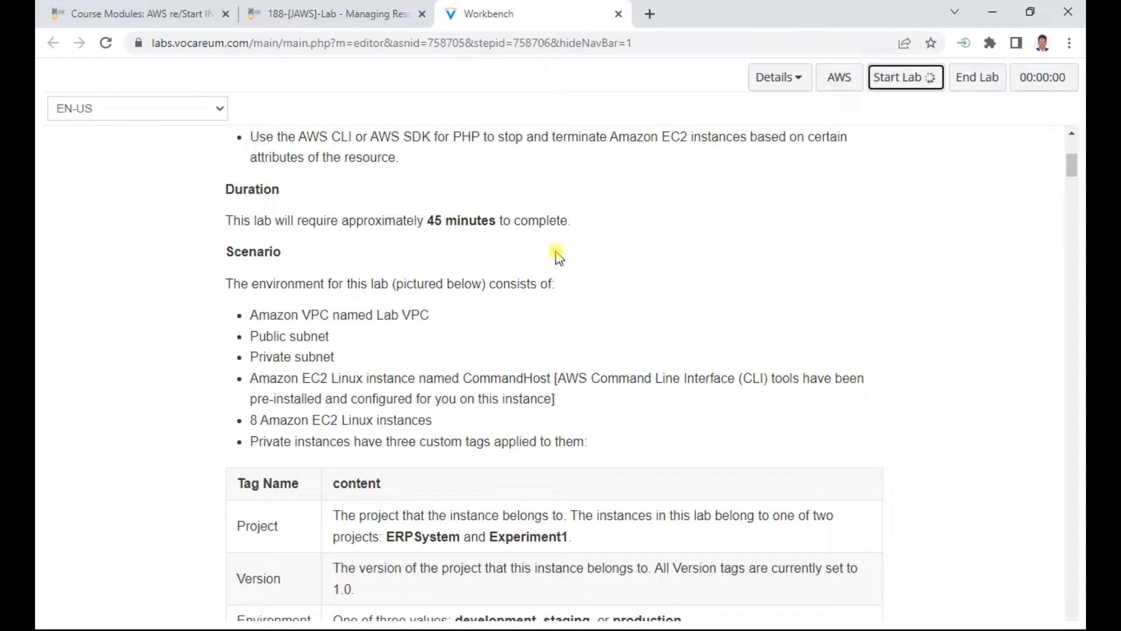
scroll(558, 257, "down", 15)
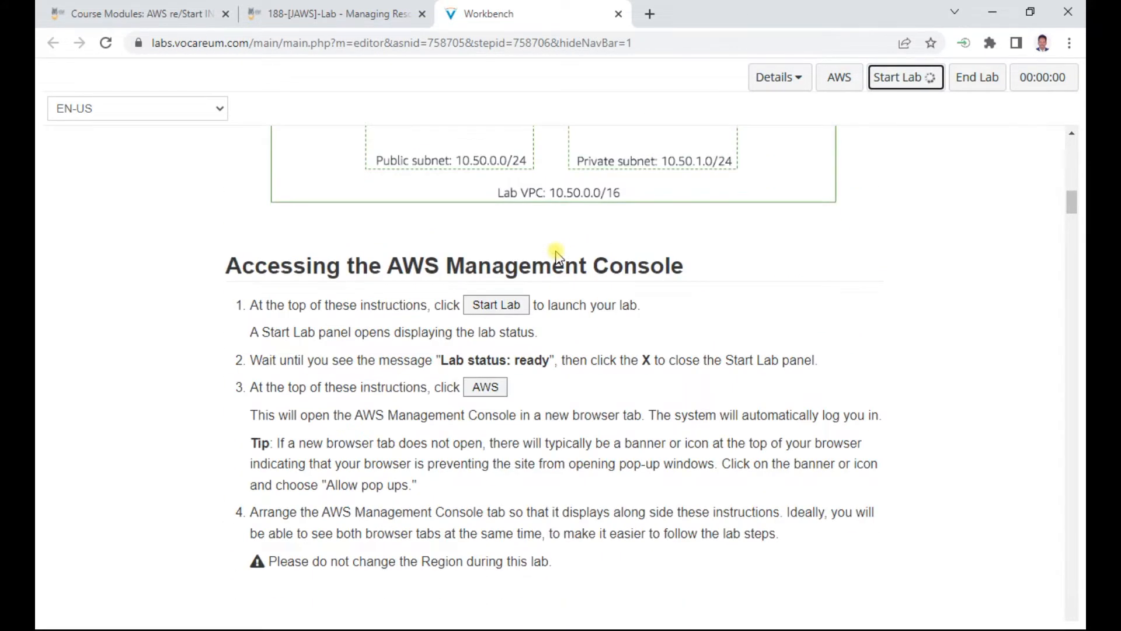
scroll(557, 257, "up", 12)
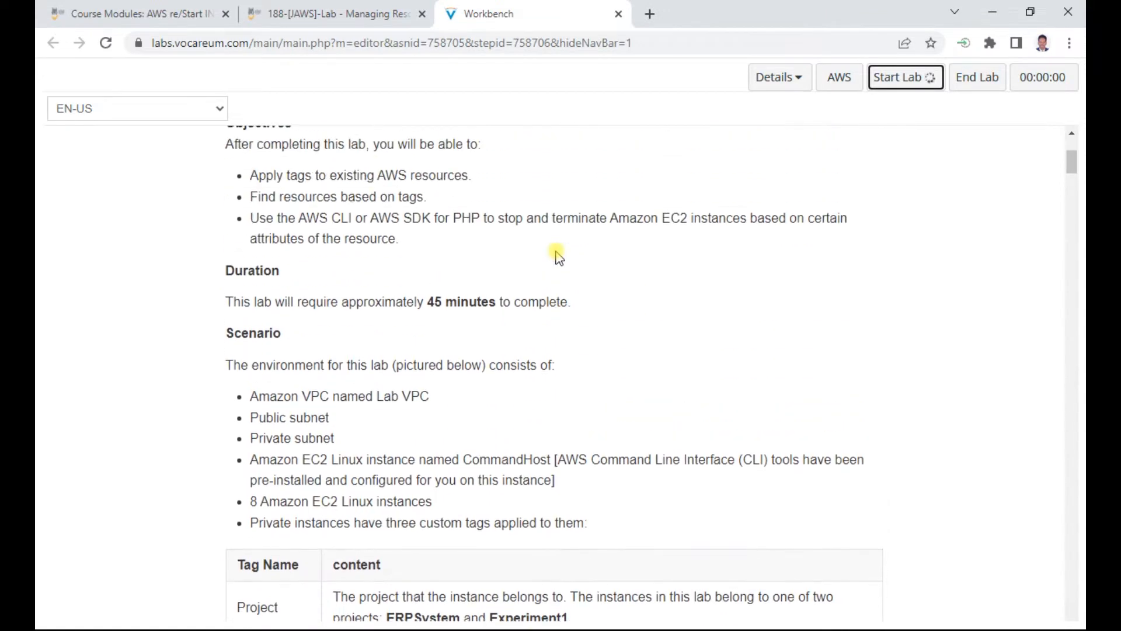
scroll(558, 257, "up", 2)
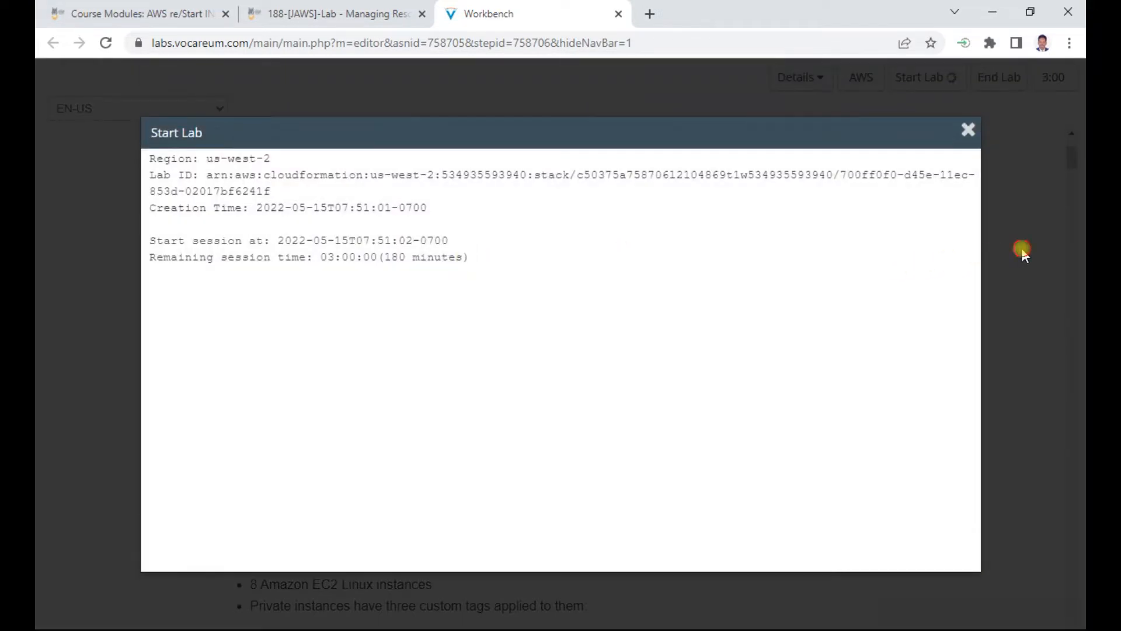
left_click(1022, 251)
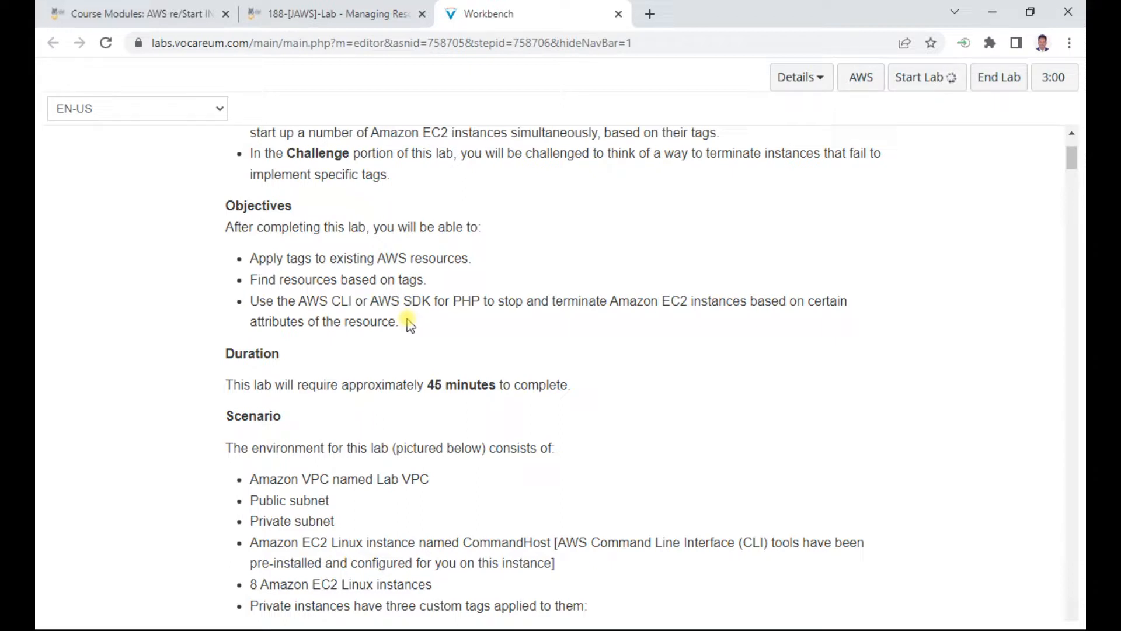
Step: Read the lab scenario, the AWS Management Console access steps and the SSH connection instructions for the Command Host
scroll(520, 336, "down", 4)
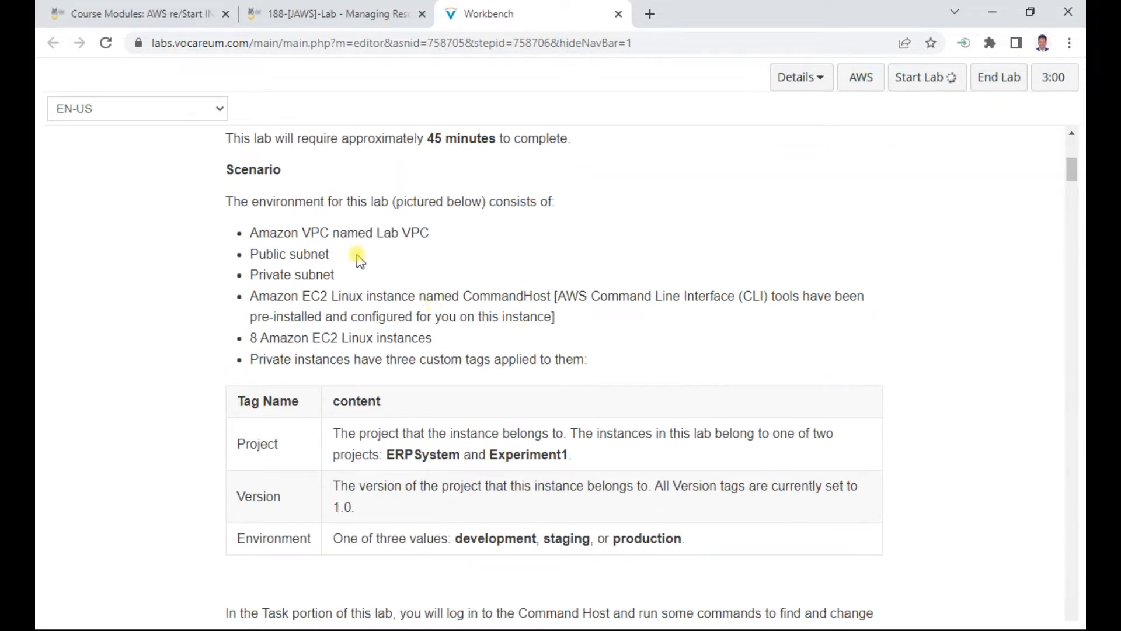
scroll(358, 257, "down", 14)
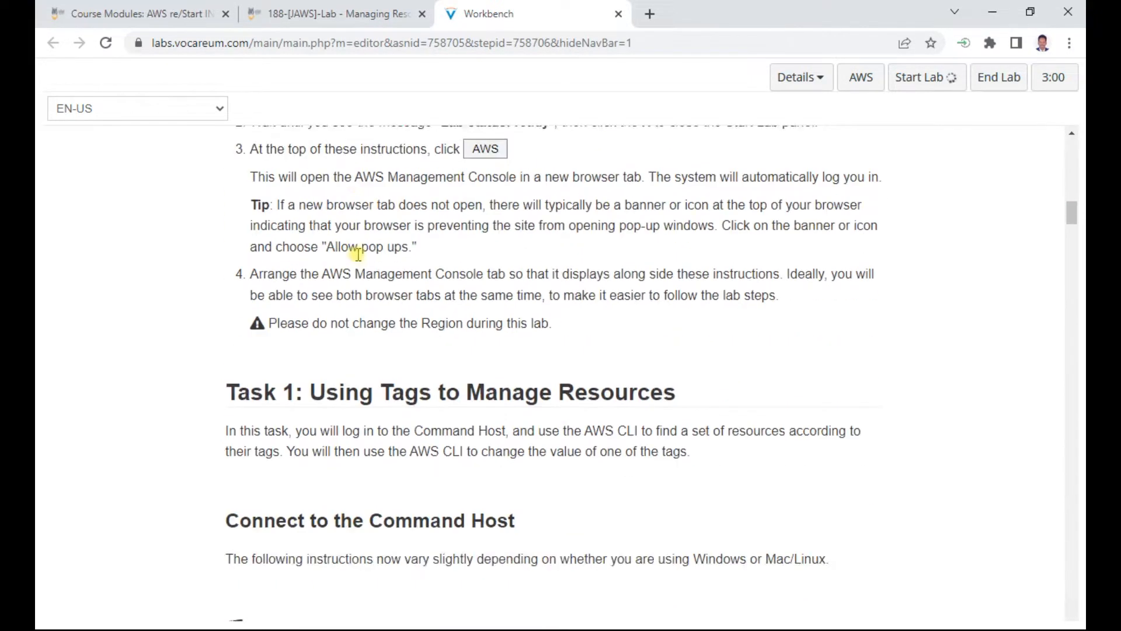
scroll(358, 254, "down", 2)
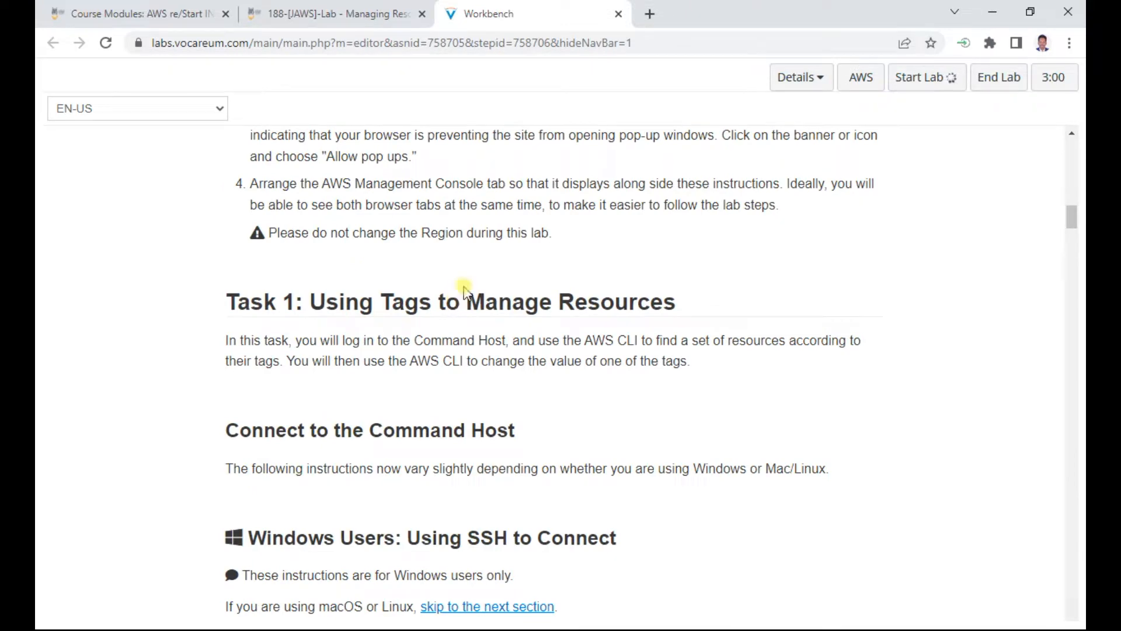
scroll(484, 329, "down", 7)
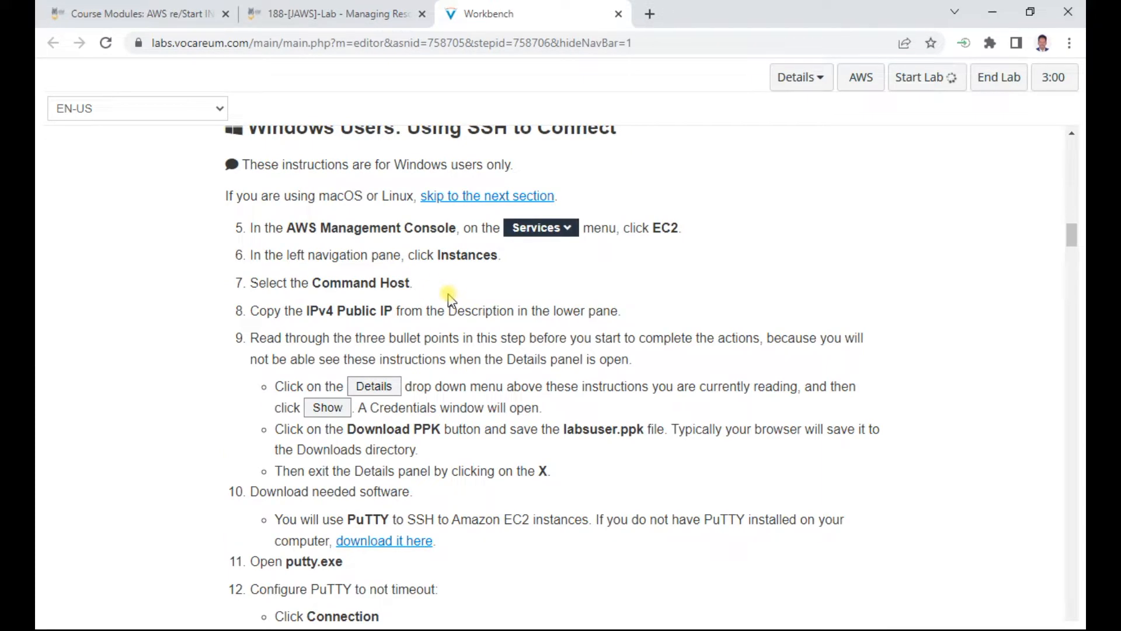
scroll(450, 299, "down", 7)
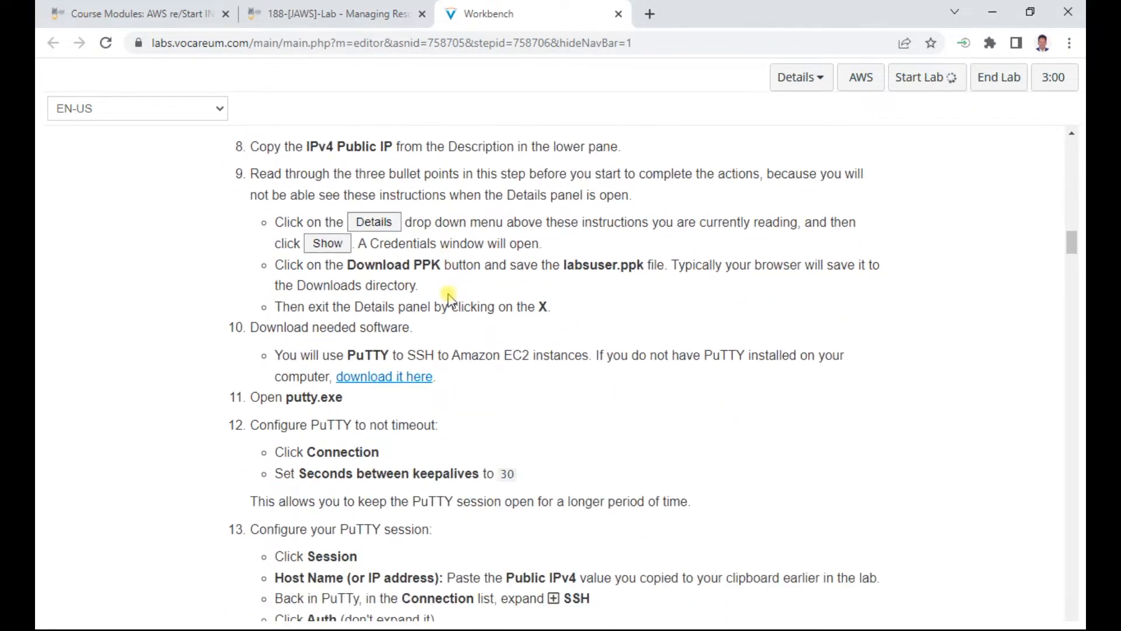
scroll(449, 299, "down", 16)
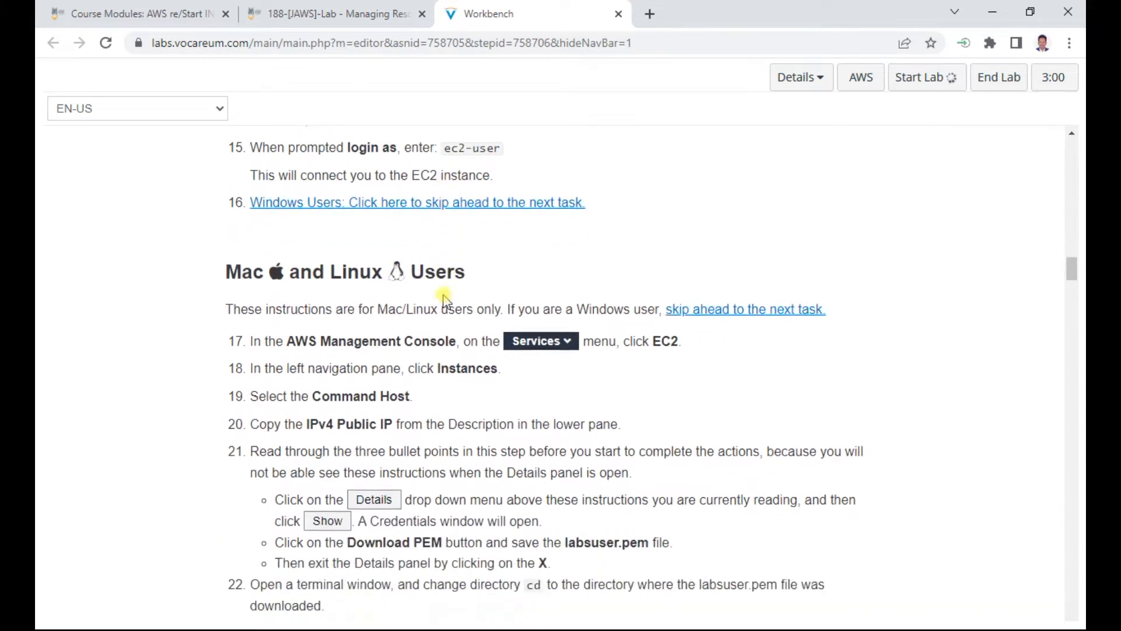
Step: Review the Task 1 instructions for finding ERPSystem development instances by tag and changing their Version tag with a script
scroll(444, 301, "down", 3)
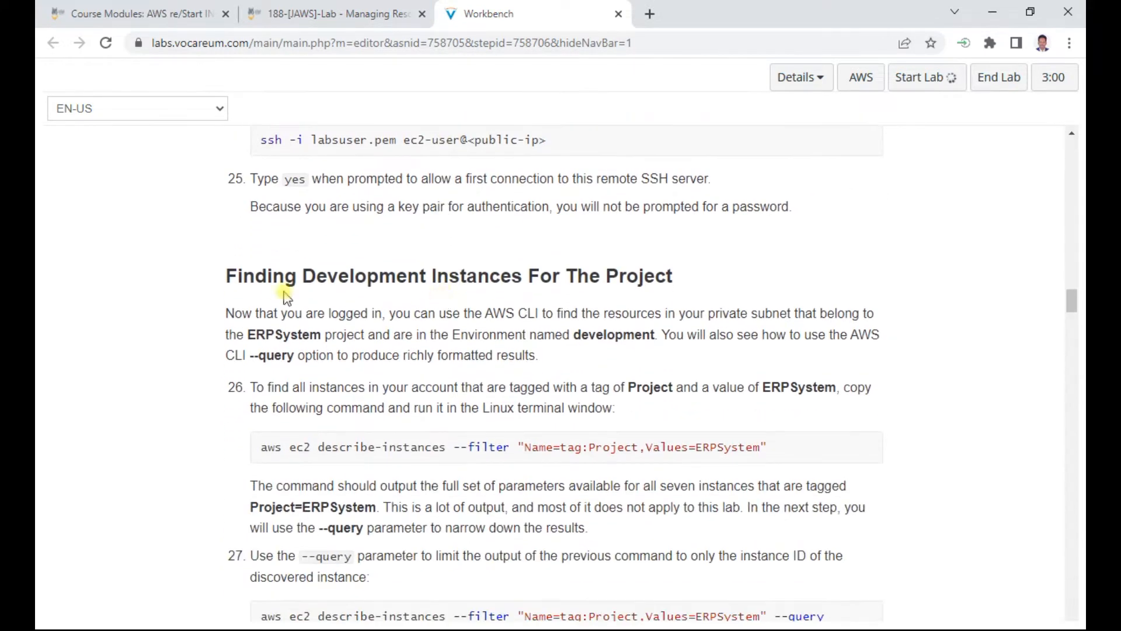
scroll(495, 315, "down", 2)
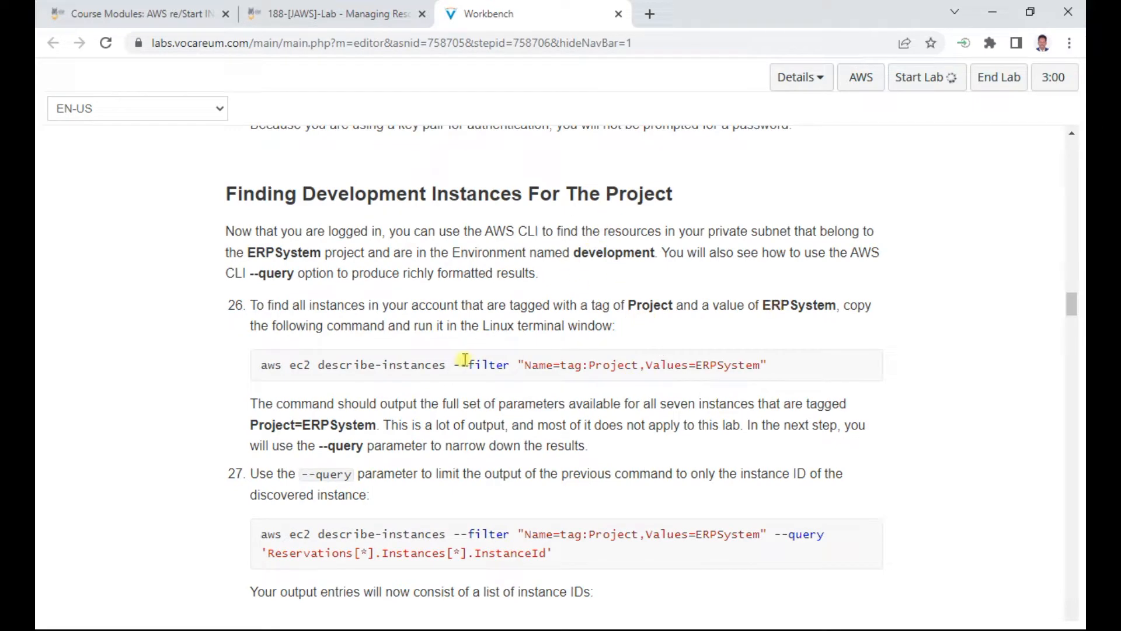
scroll(461, 359, "down", 2)
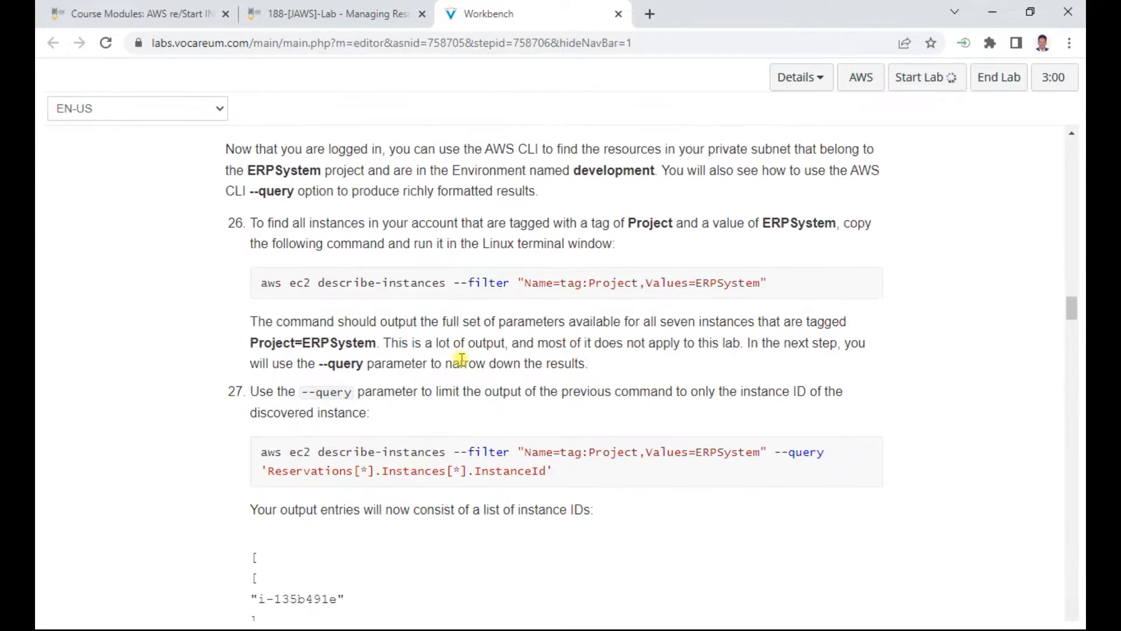
scroll(381, 344, "down", 15)
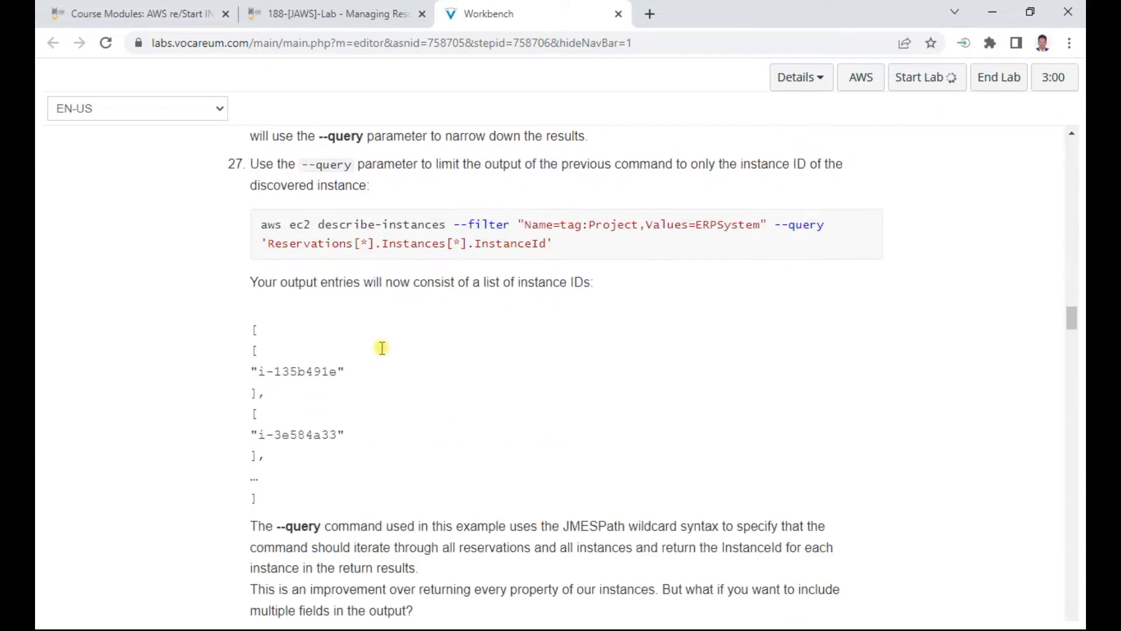
scroll(381, 348, "down", 18)
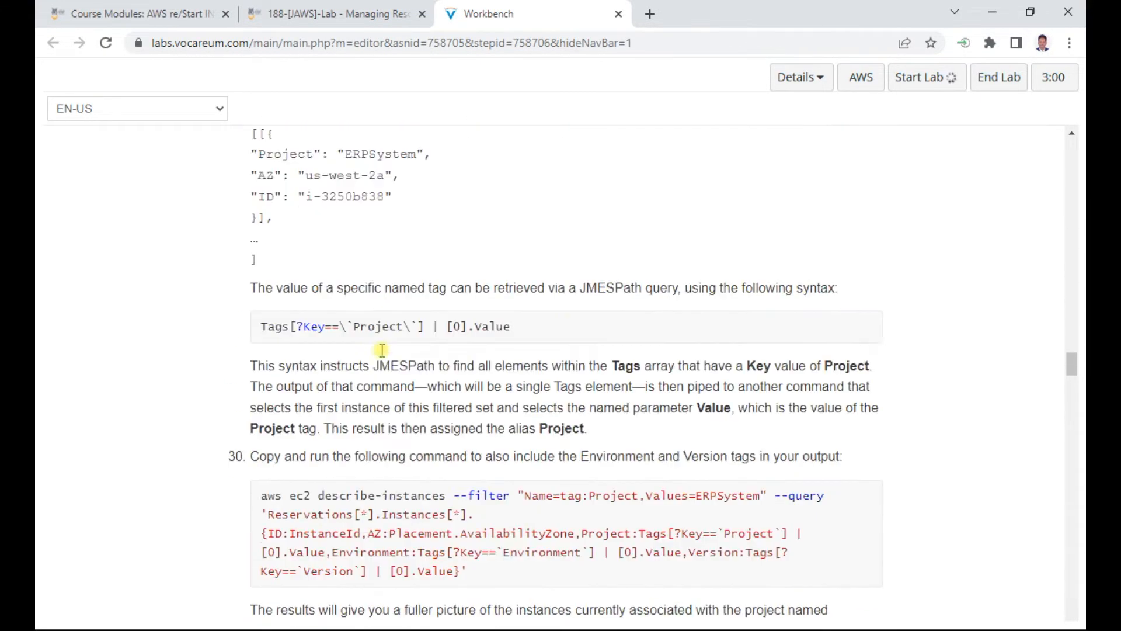
scroll(380, 353, "down", 4)
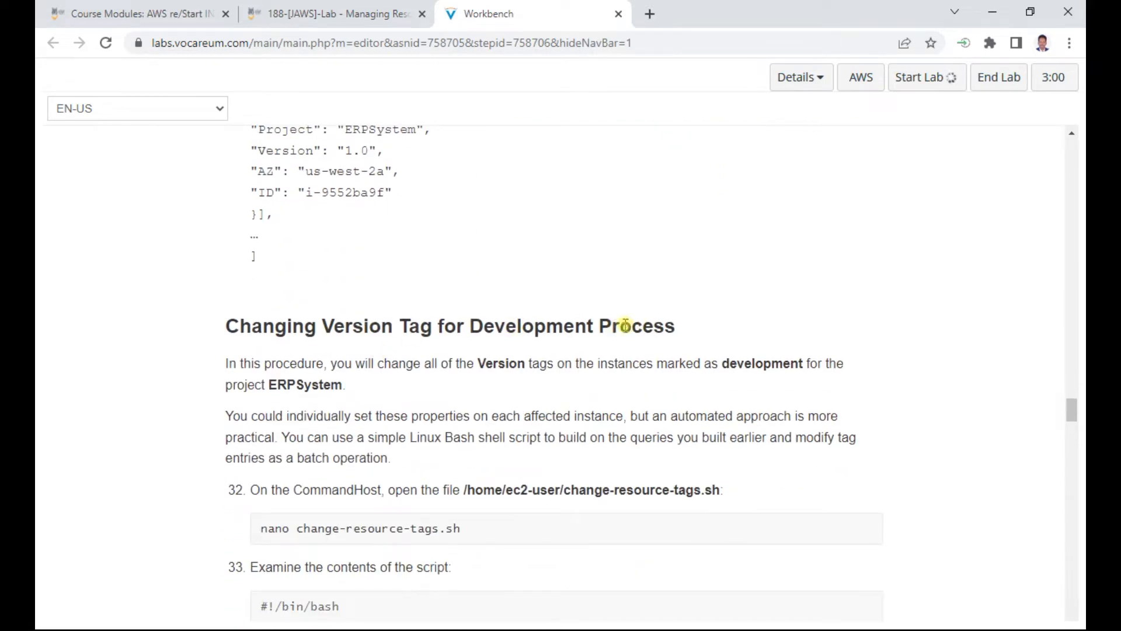
scroll(576, 322, "down", 2)
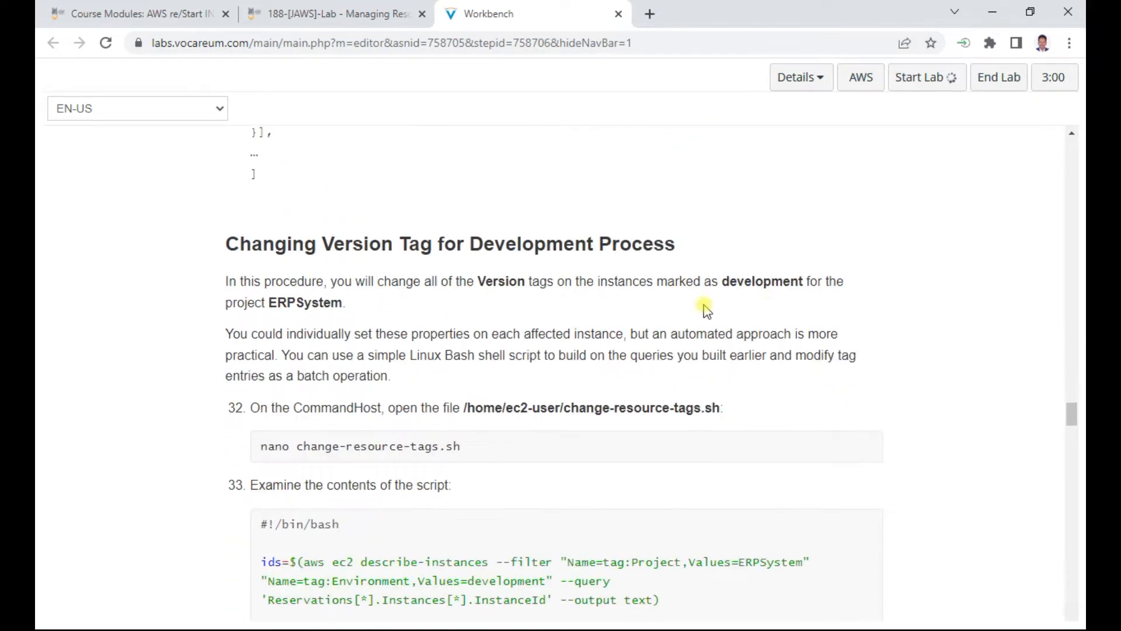
scroll(409, 386, "down", 2)
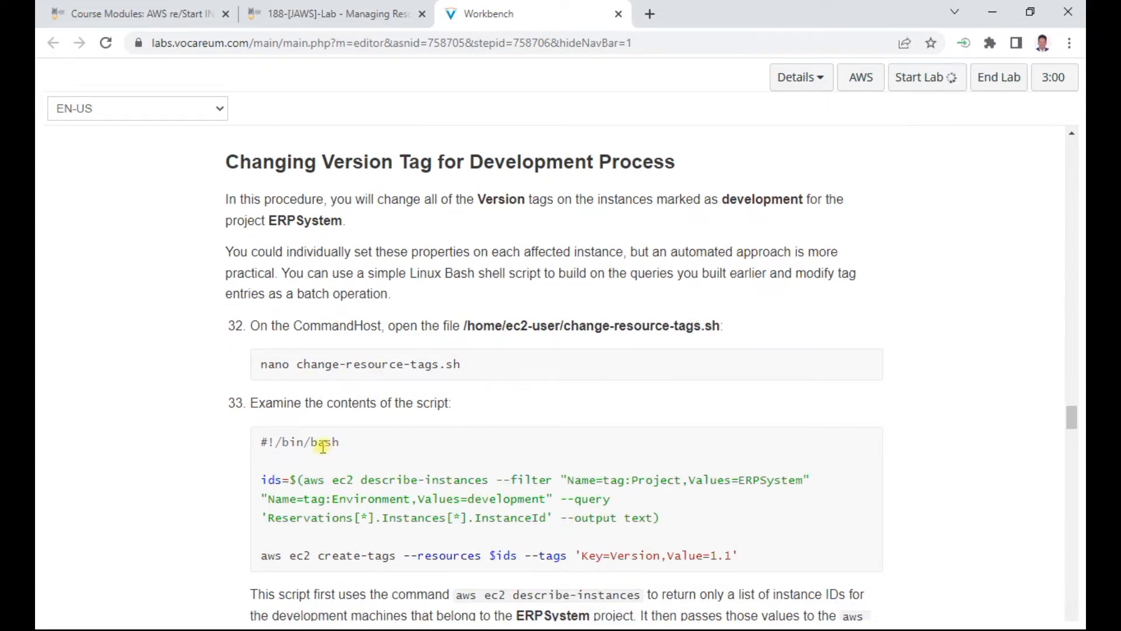
scroll(481, 464, "down", 10)
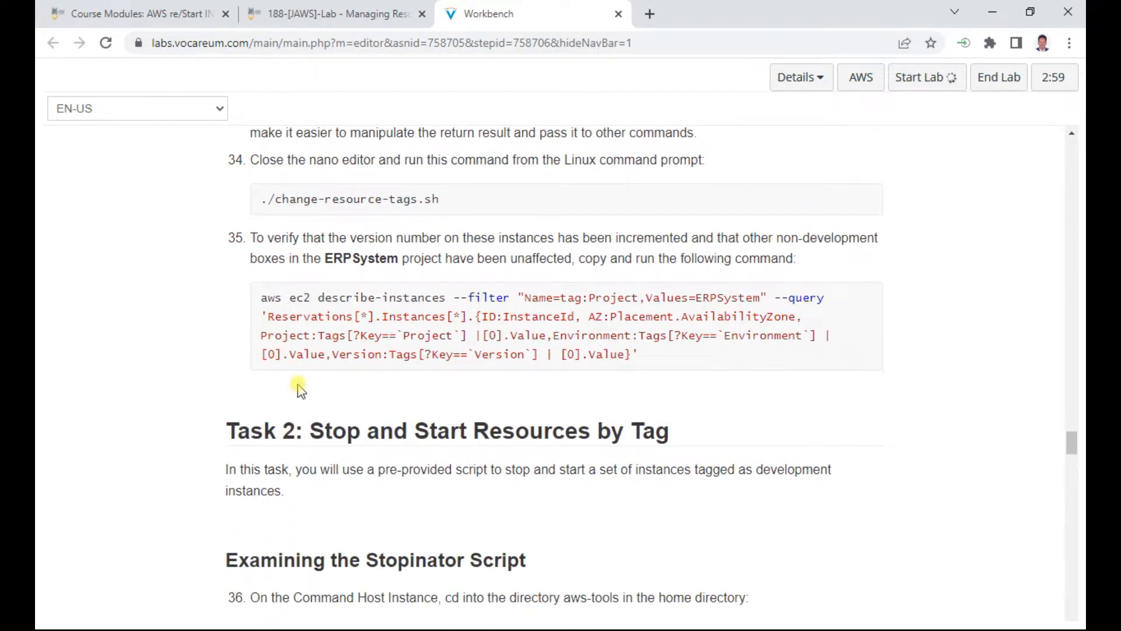
Step: Review the Task 2 stopinator instructions for stopping and starting instances by tag, and the Task 3 challenge on terminating non-compliant instances
scroll(299, 390, "down", 1)
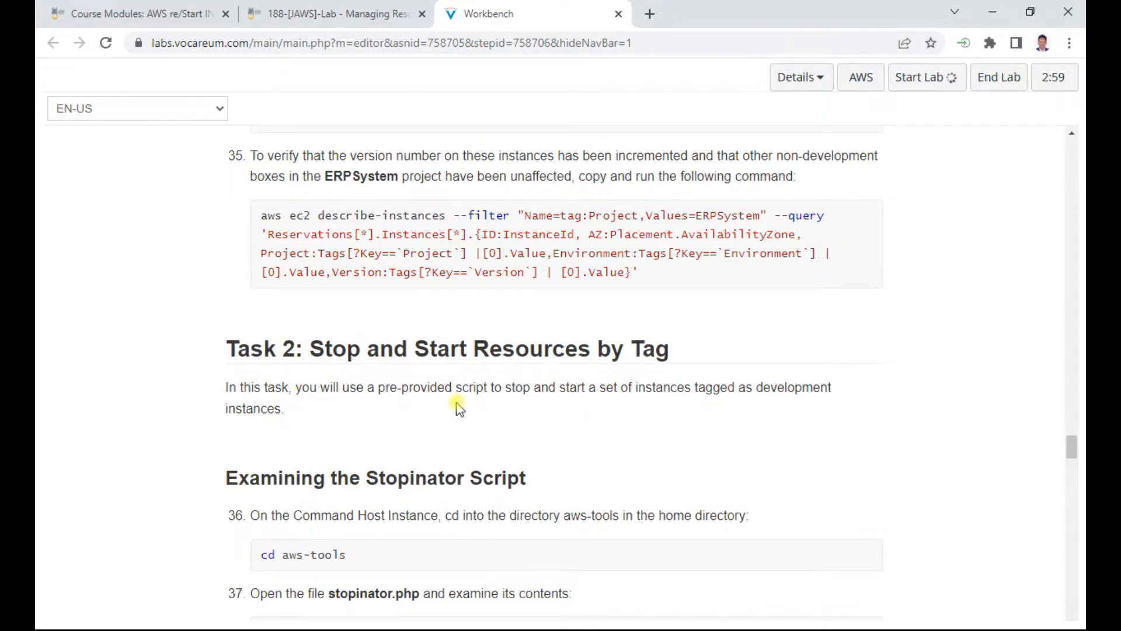
scroll(451, 408, "down", 1)
scroll(393, 463, "down", 2)
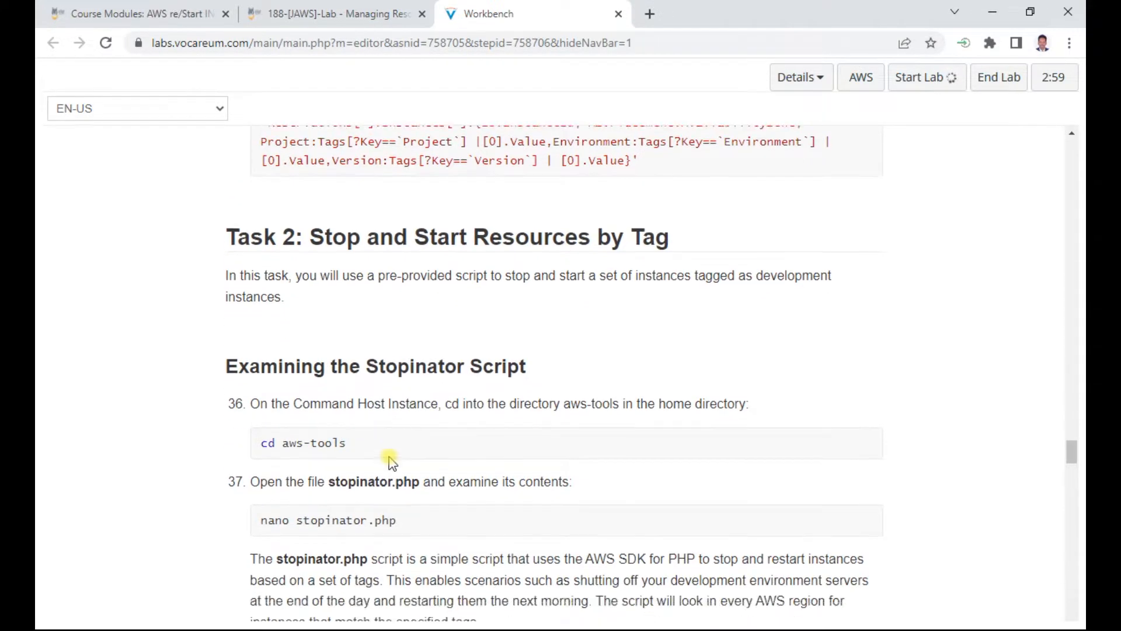
scroll(379, 414, "down", 1)
scroll(379, 414, "down", 4)
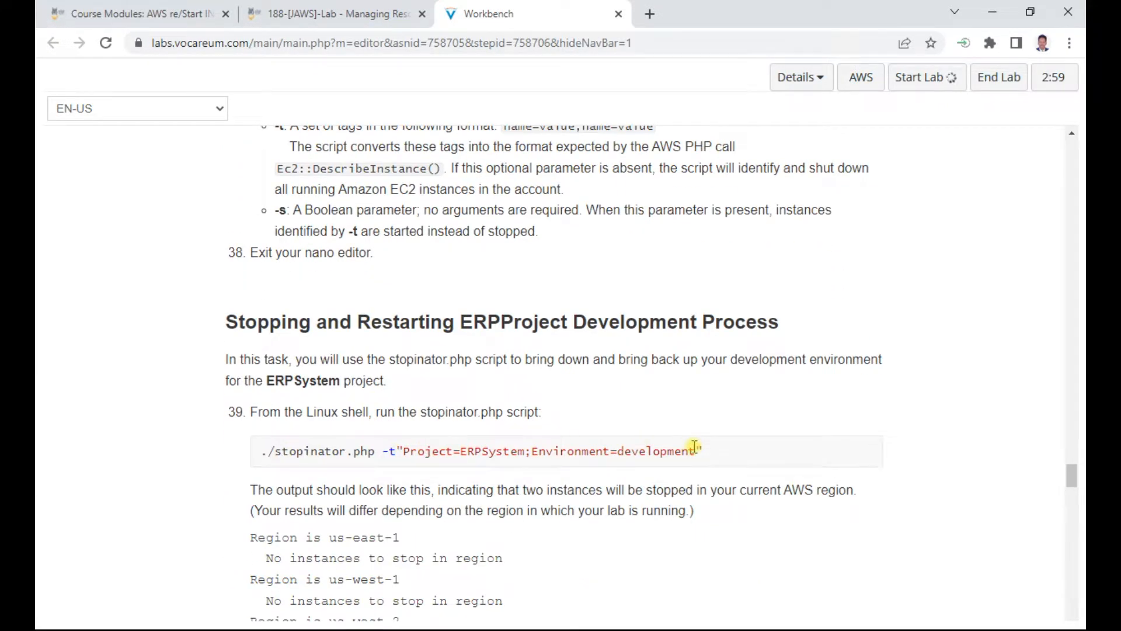
scroll(691, 447, "down", 1)
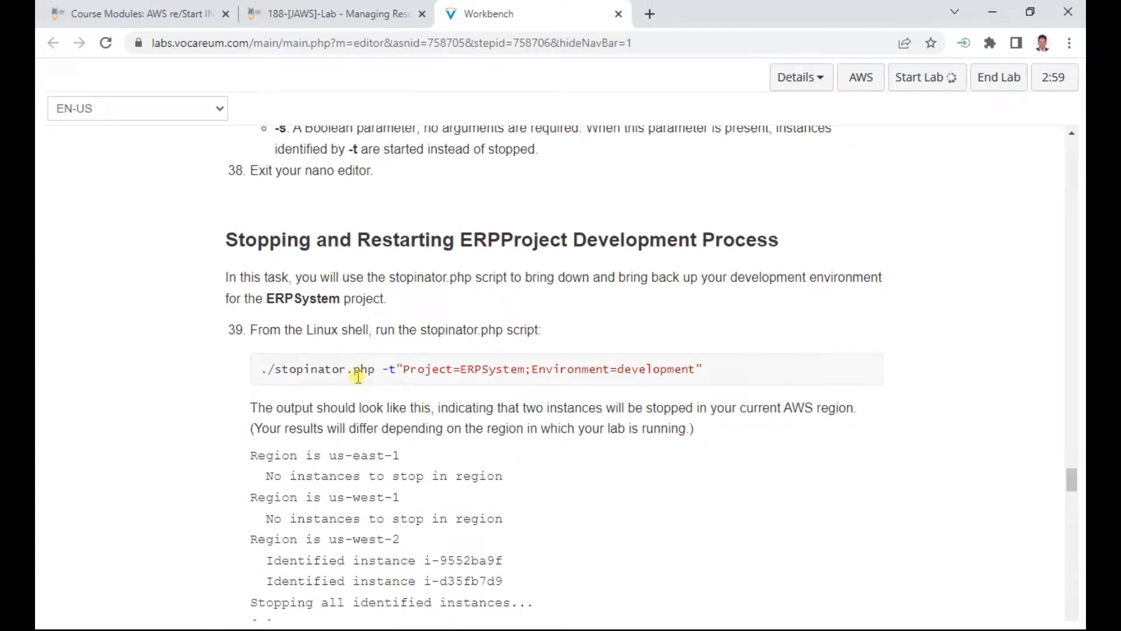
scroll(359, 376, "down", 3)
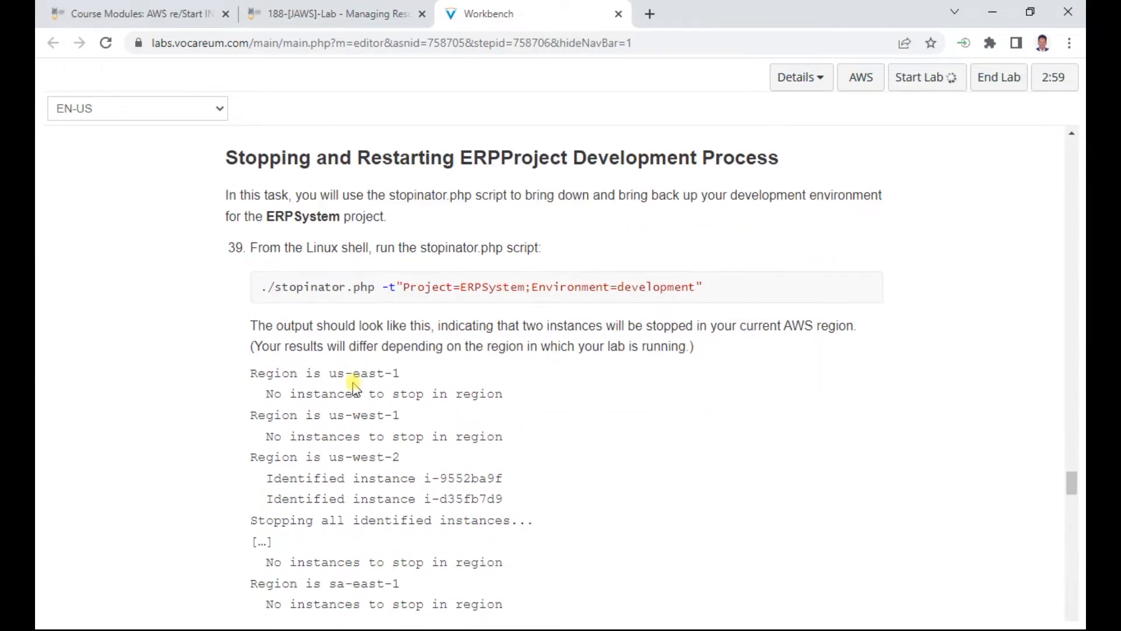
scroll(369, 394, "down", 2)
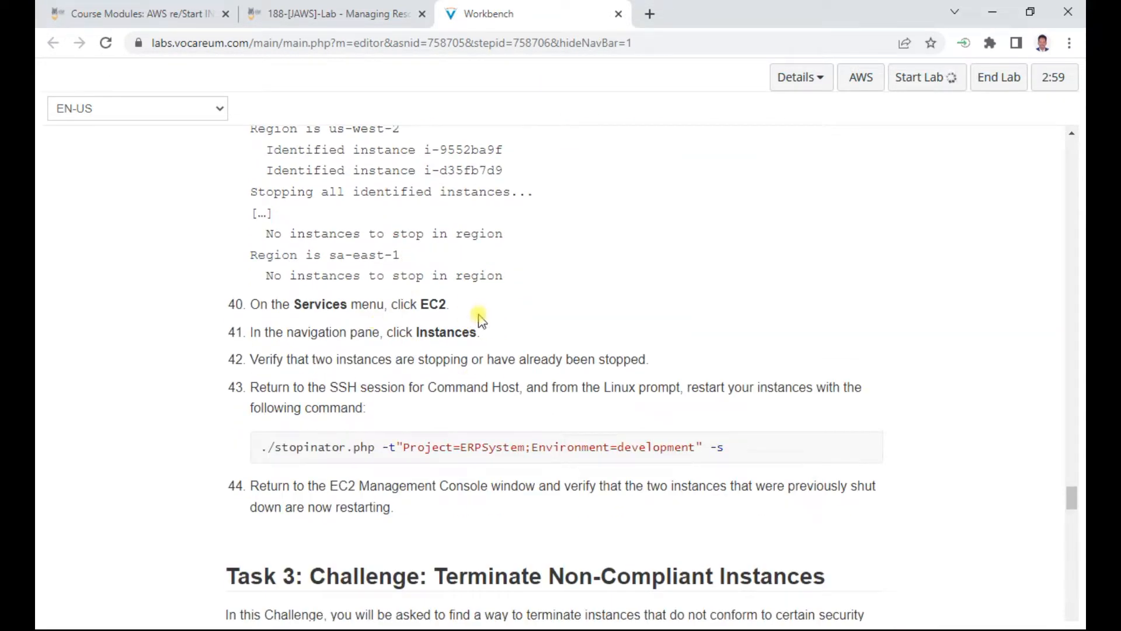
scroll(431, 356, "down", 3)
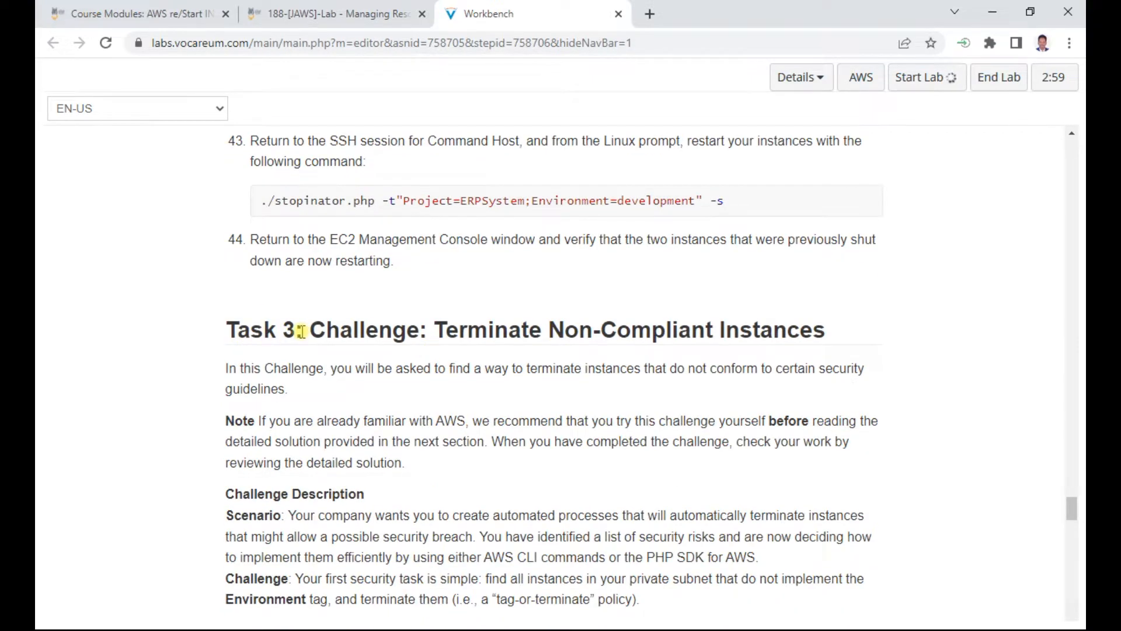
scroll(301, 331, "down", 8)
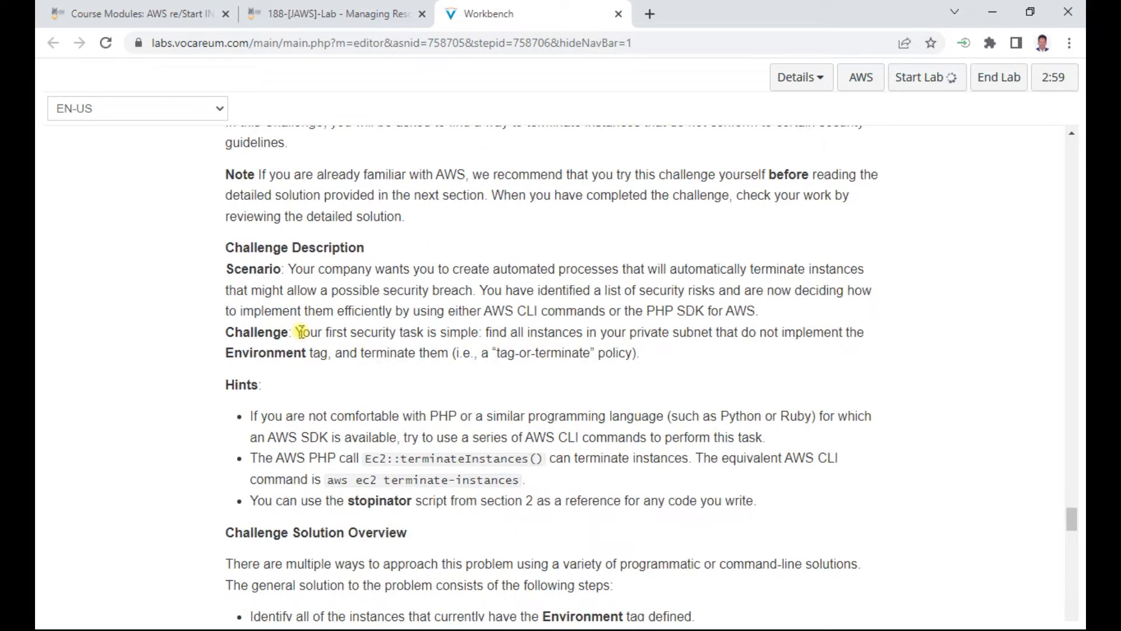
scroll(300, 331, "down", 2)
Step: Return to the Connect to the Command Host section with the SSH instructions for Windows users
scroll(300, 331, "up", 15)
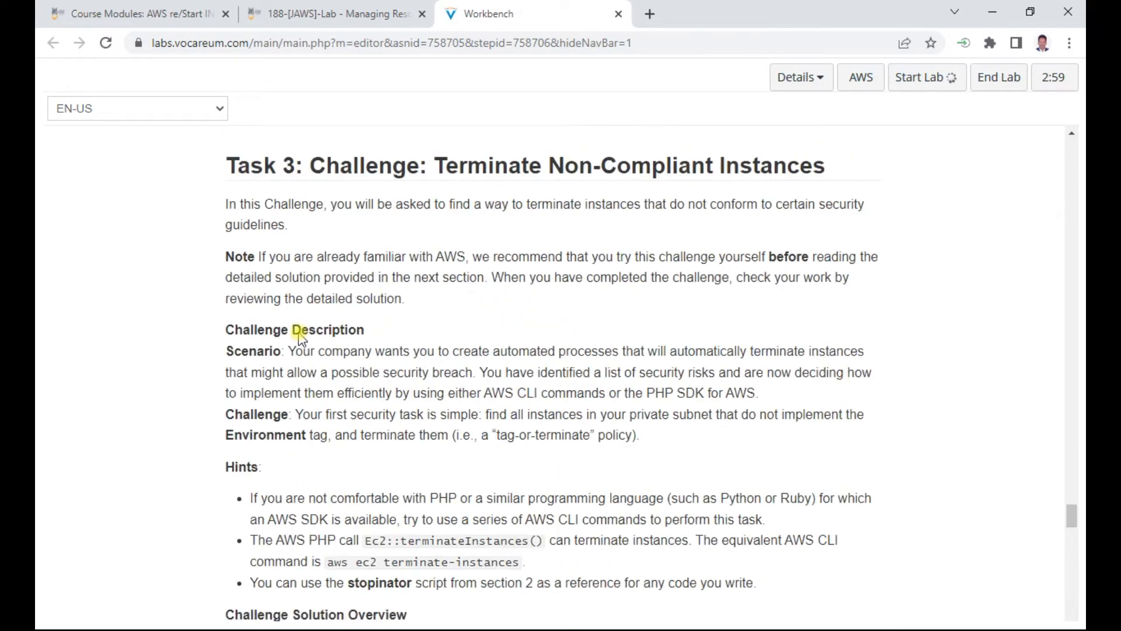
scroll(299, 332, "up", 20)
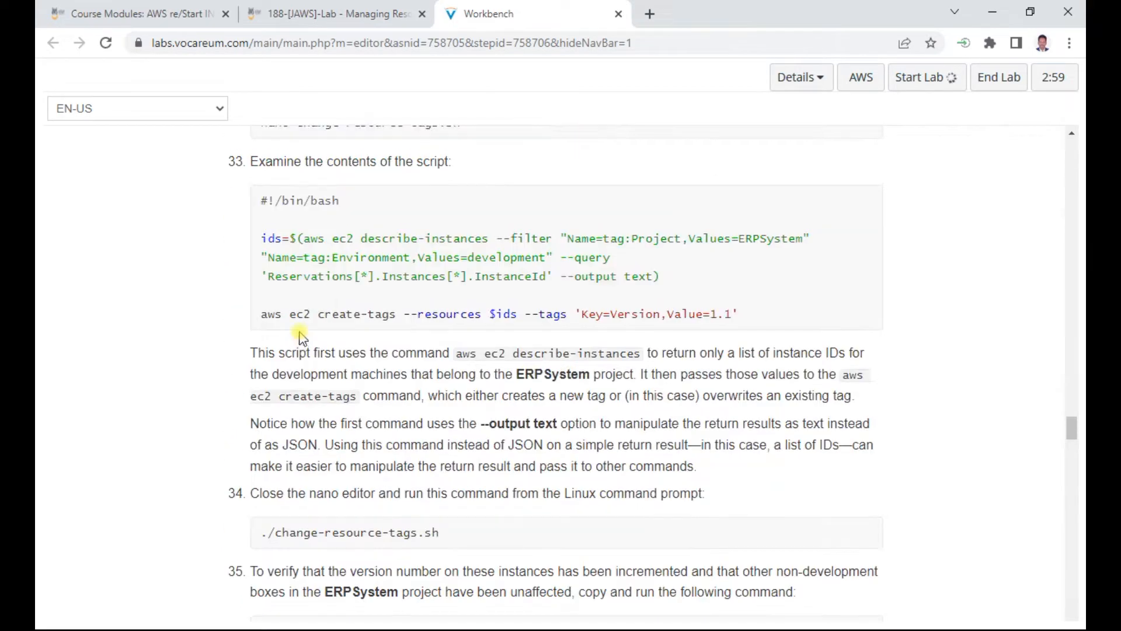
scroll(301, 337, "up", 15)
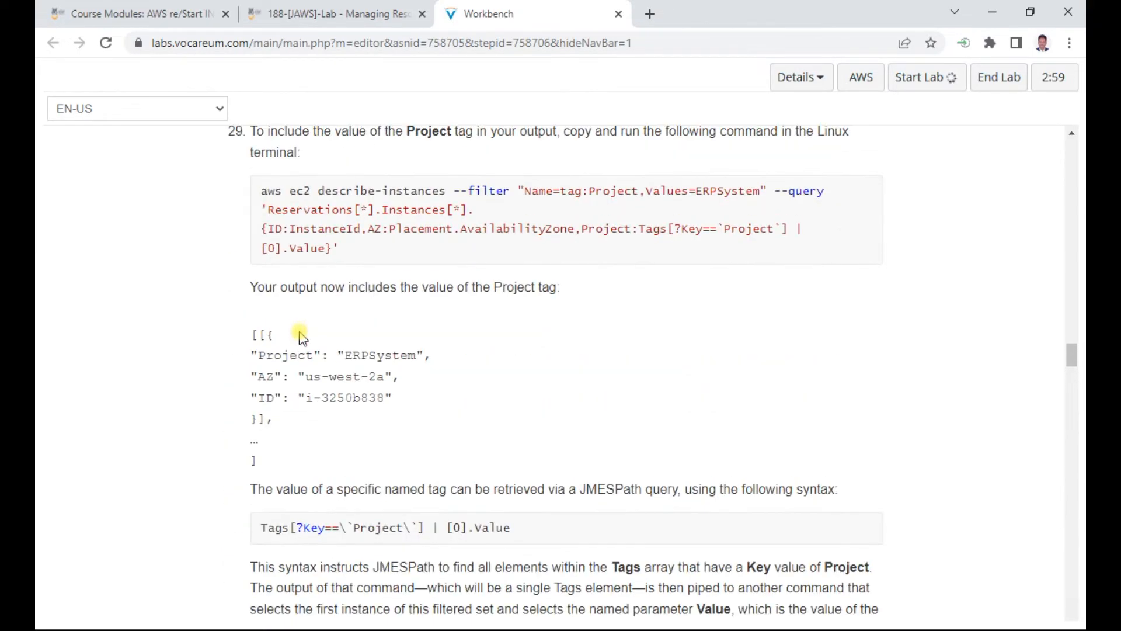
left_click_drag(1074, 333, 1078, 227)
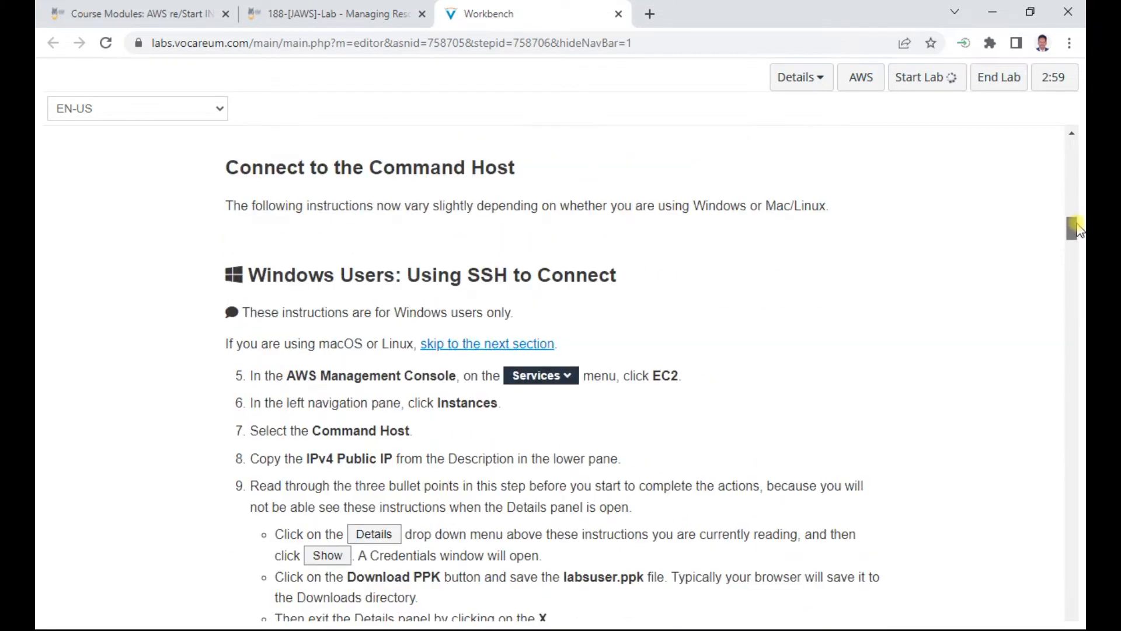
Step: Open the lab's AWS Management Console, logging out of the stale AWS session first, and postpone switching to the new Console Home
left_click(940, 81)
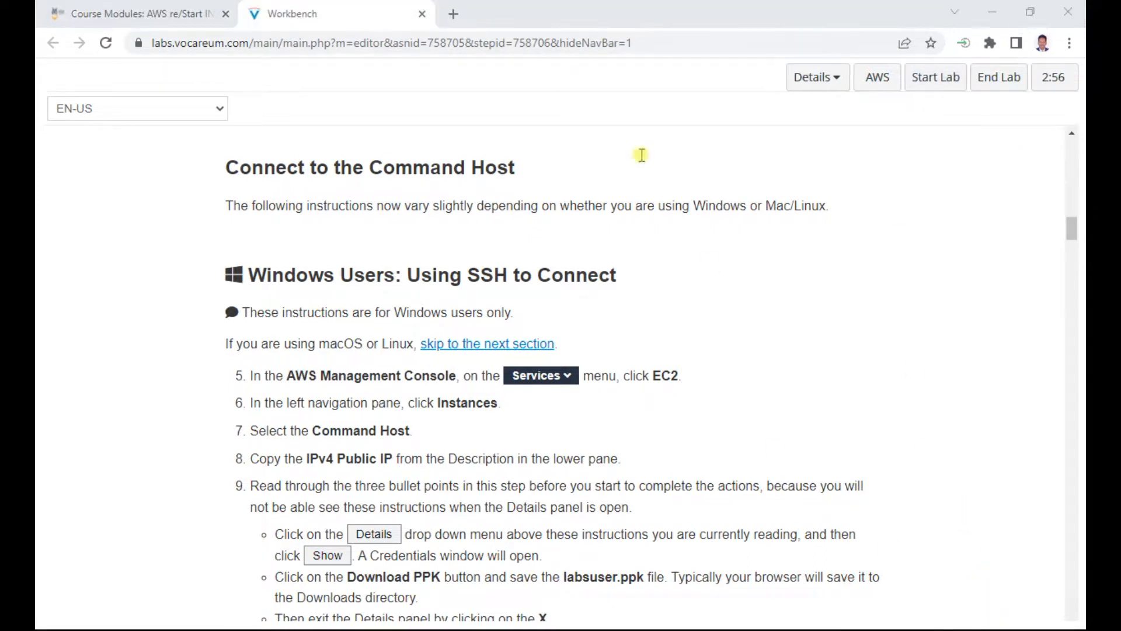
left_click(885, 88)
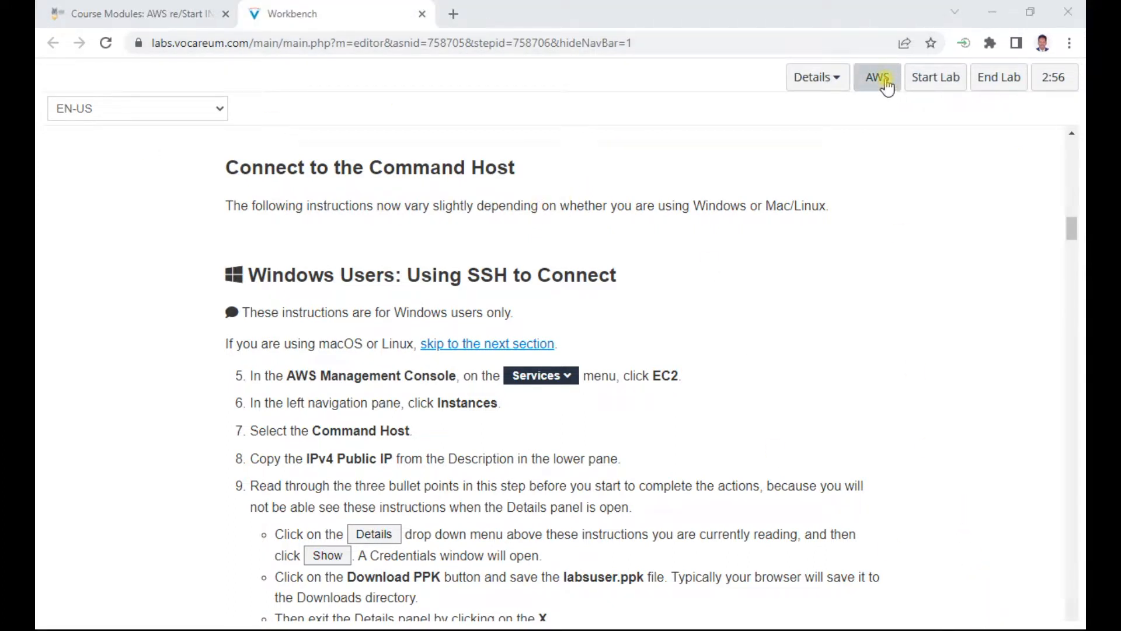
left_click(885, 81)
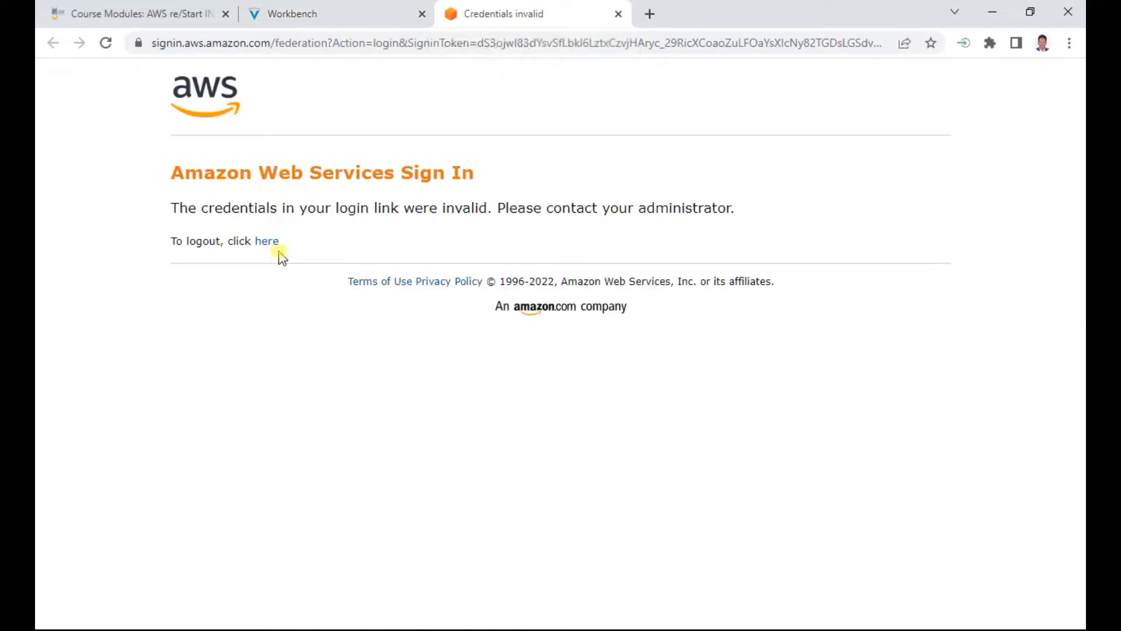
left_click(269, 242)
left_click(620, 14)
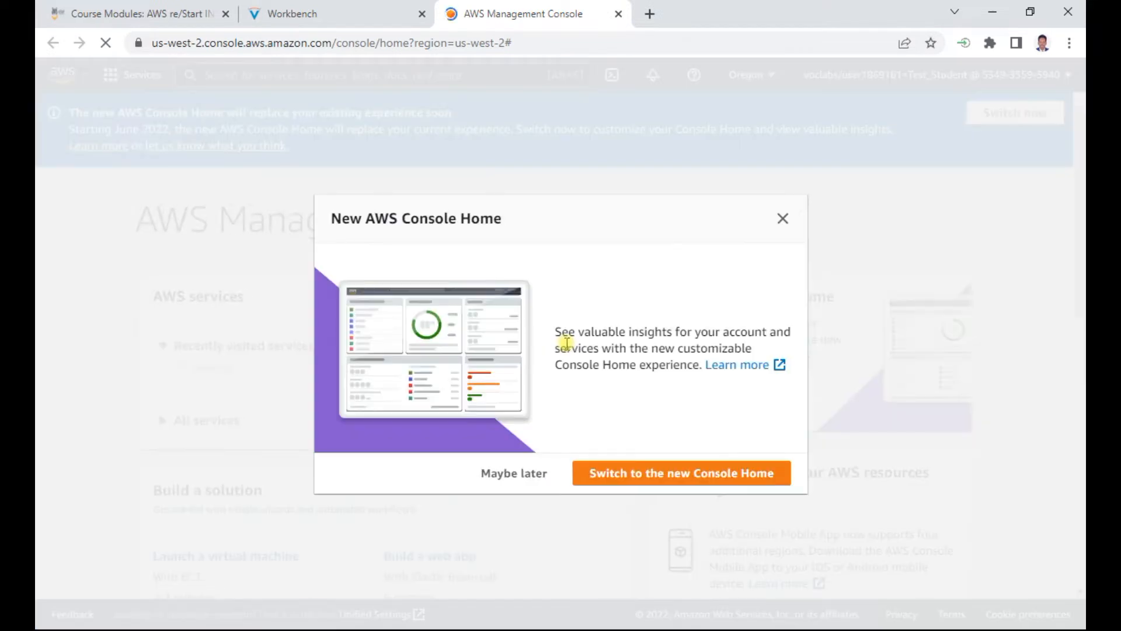
left_click(530, 474)
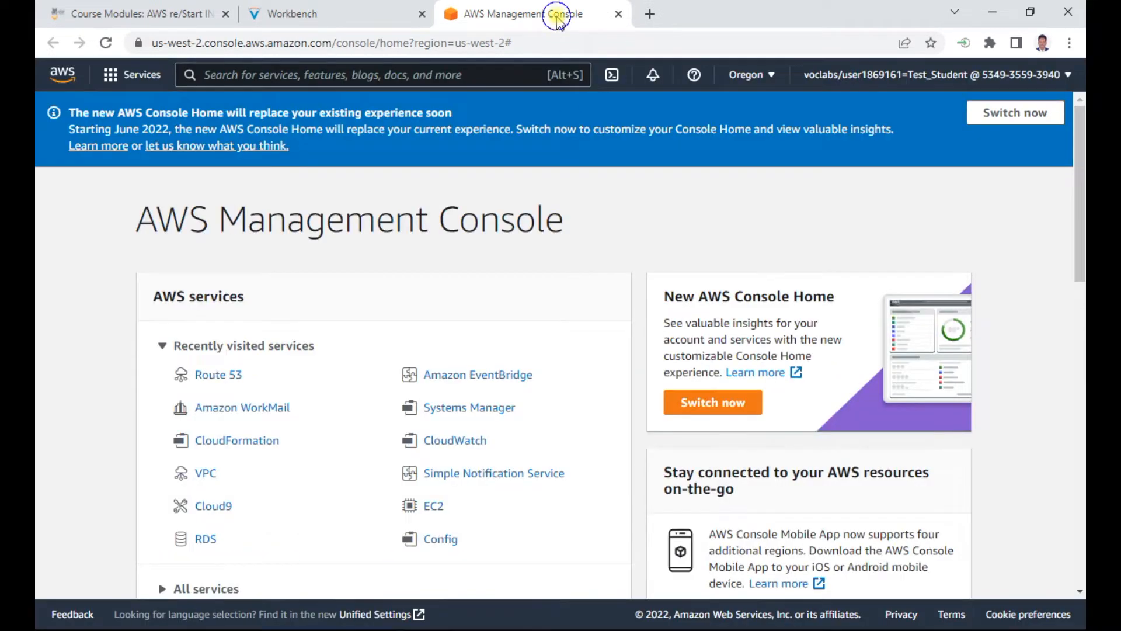
Step: Duplicate the AWS Management Console browser tab and open the EC2 service in the original one
right_click(557, 14)
left_click(608, 133)
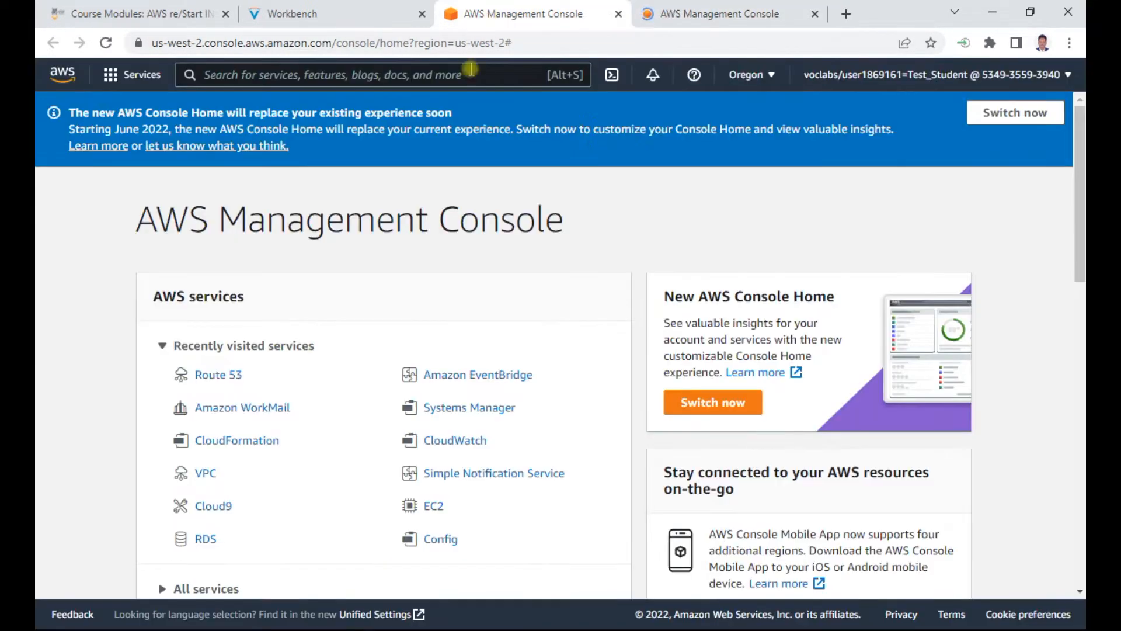
left_click(435, 507)
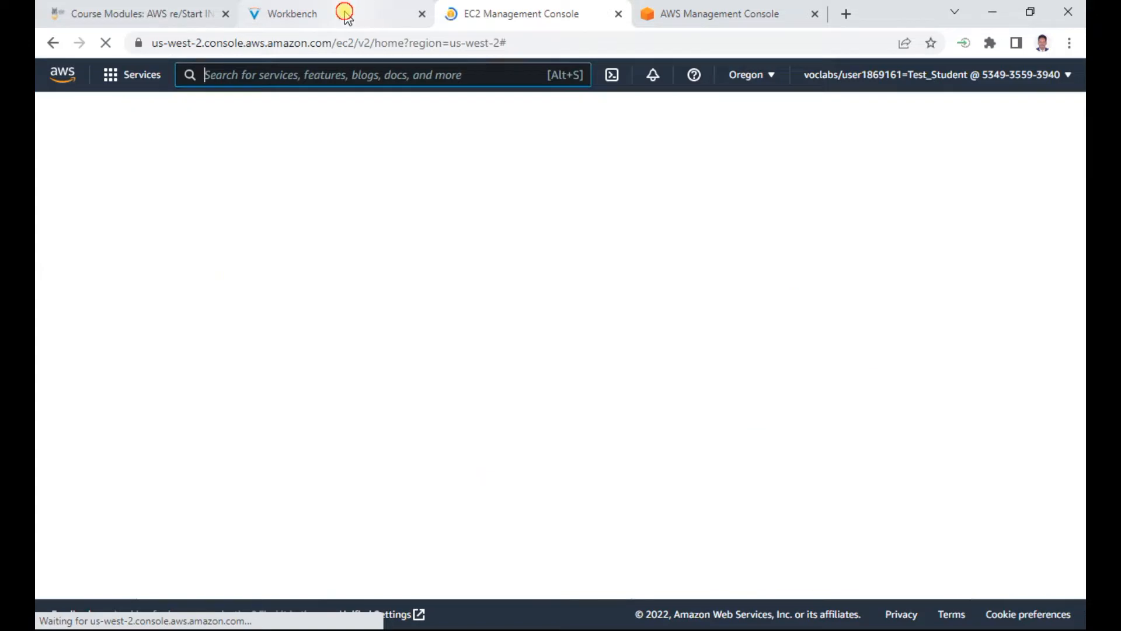
Step: Check the lab's Windows SSH instructions, and list the running EC2 instances, dismissing the welcome message
left_click(342, 13)
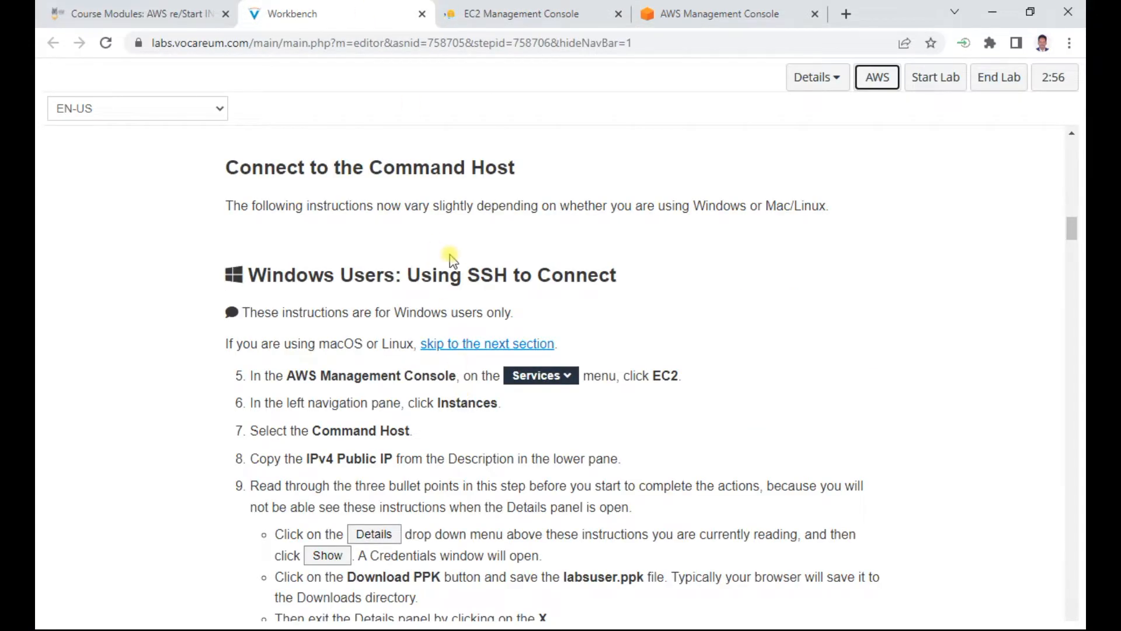
scroll(477, 390, "down", 2)
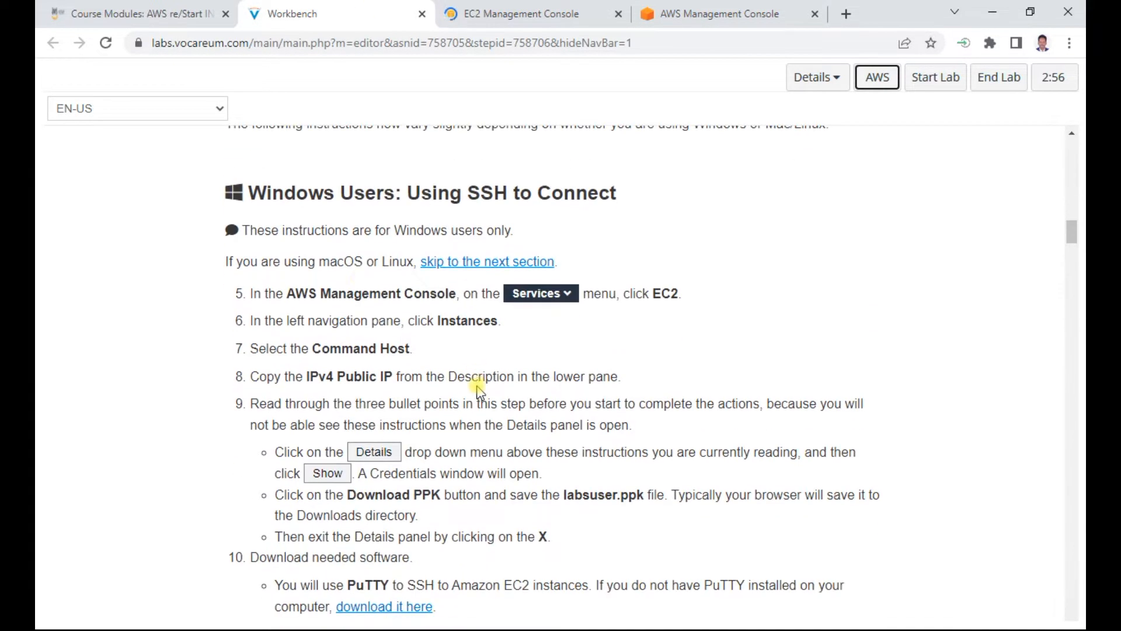
left_click(522, 13)
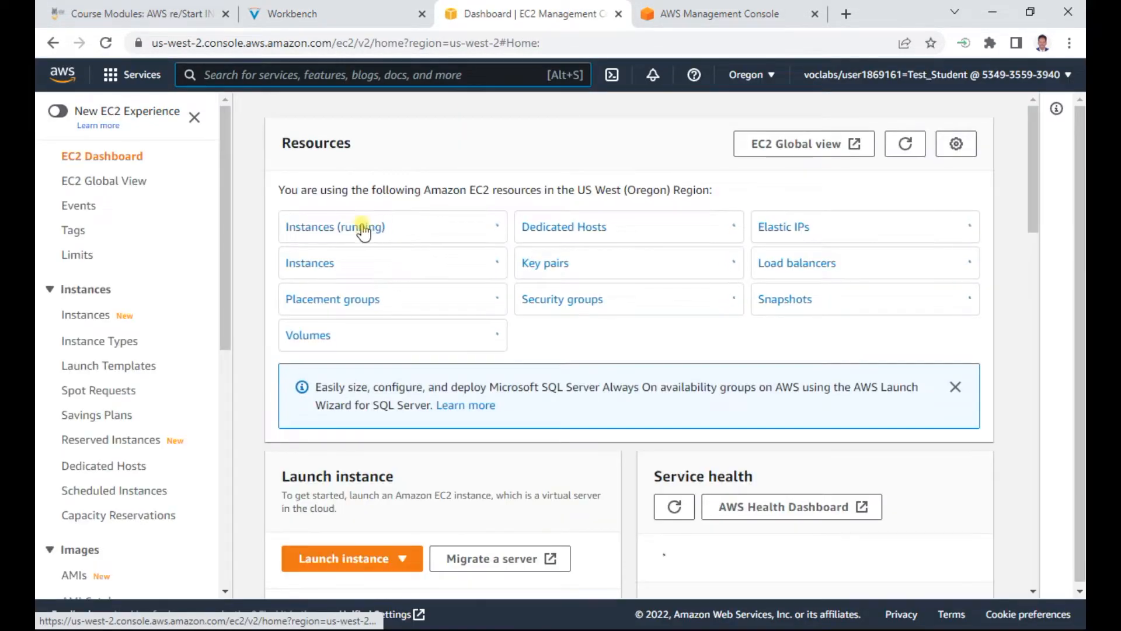
left_click(361, 228)
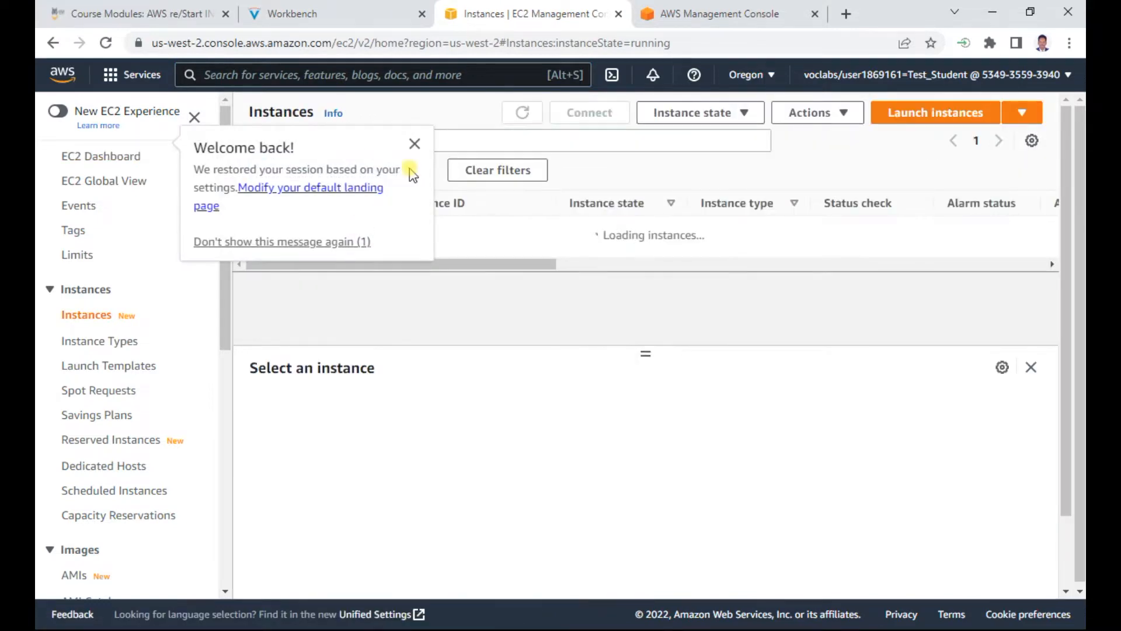
left_click(416, 145)
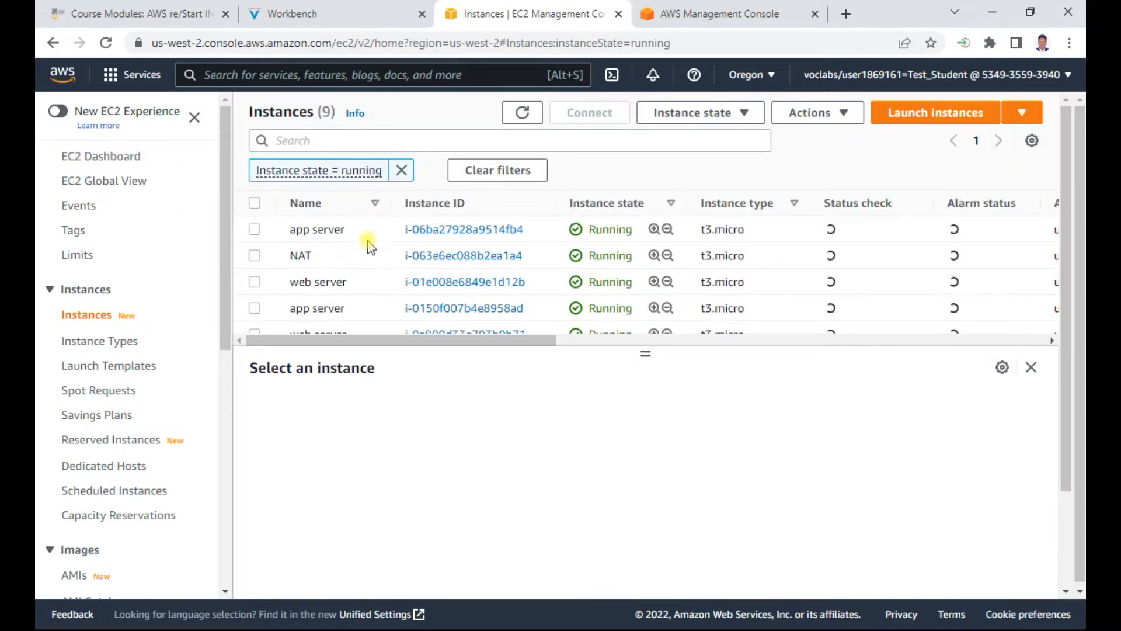
scroll(358, 320, "down", 3)
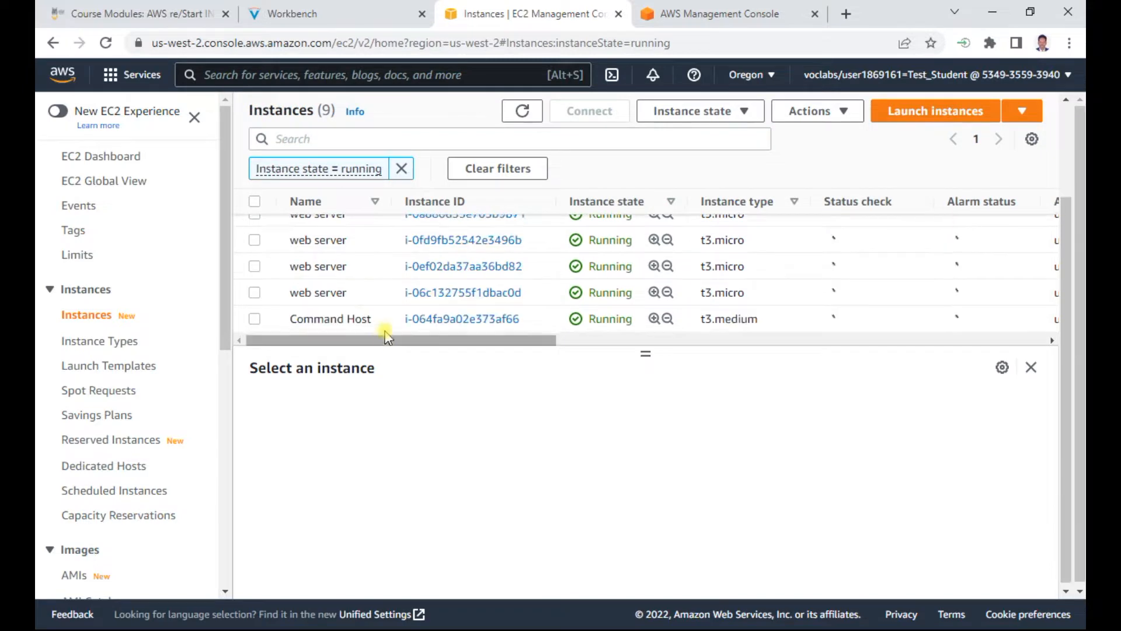
Step: Confirm the required instance in the lab instructions, then select Command Host in EC2 and copy its public IPv4 address
left_click(338, 13)
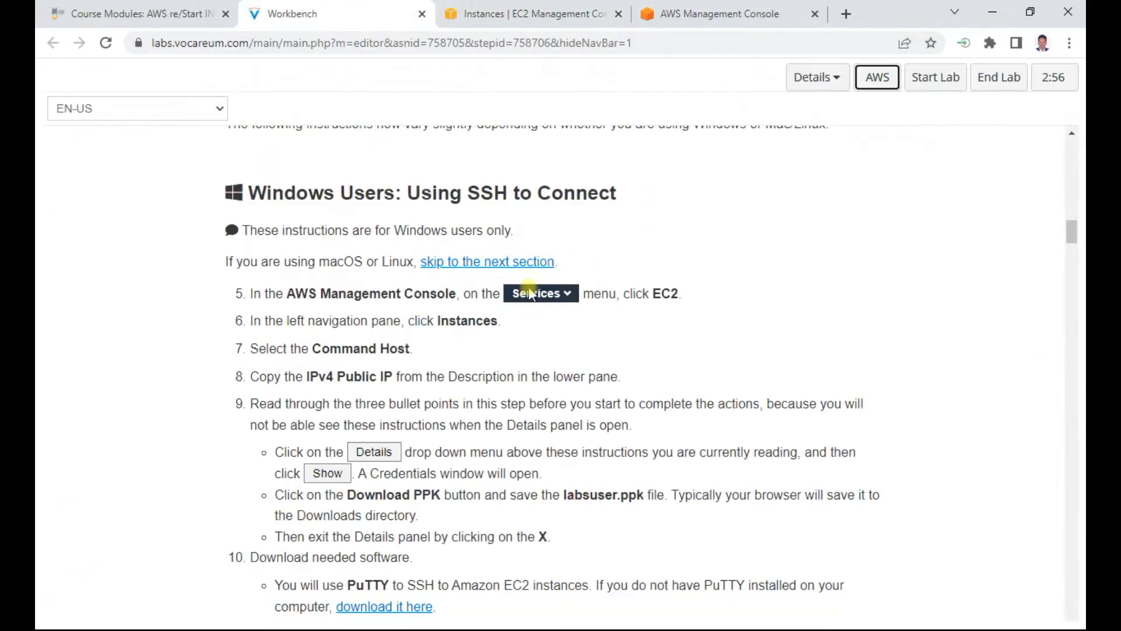
double_click(312, 350)
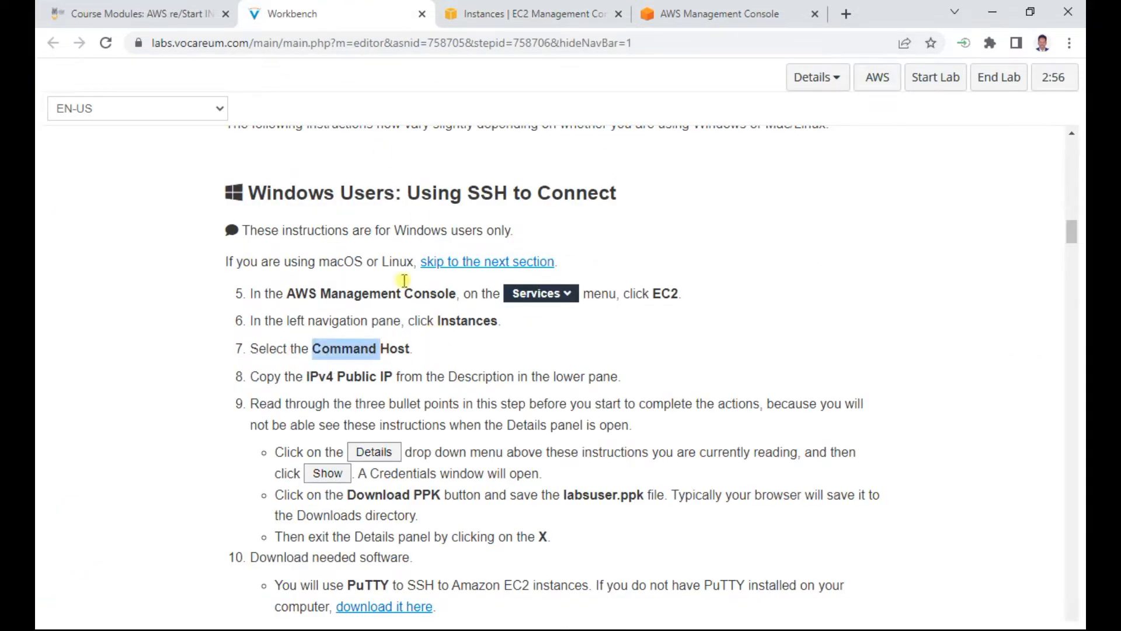
left_click(520, 13)
scroll(385, 295, "up", 4)
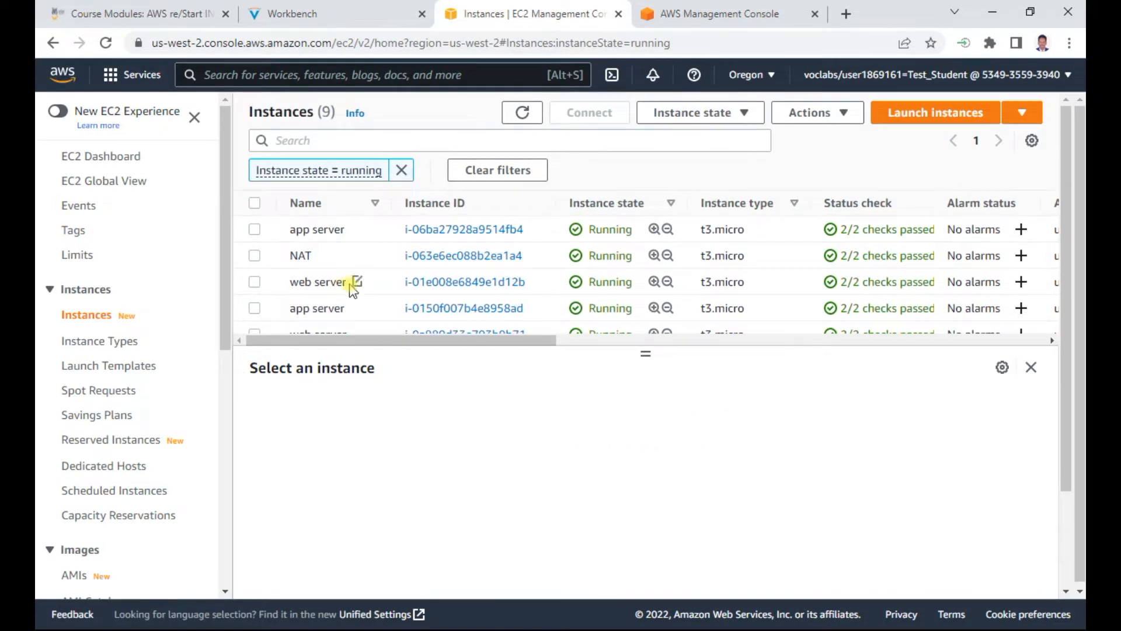
scroll(351, 281, "down", 3)
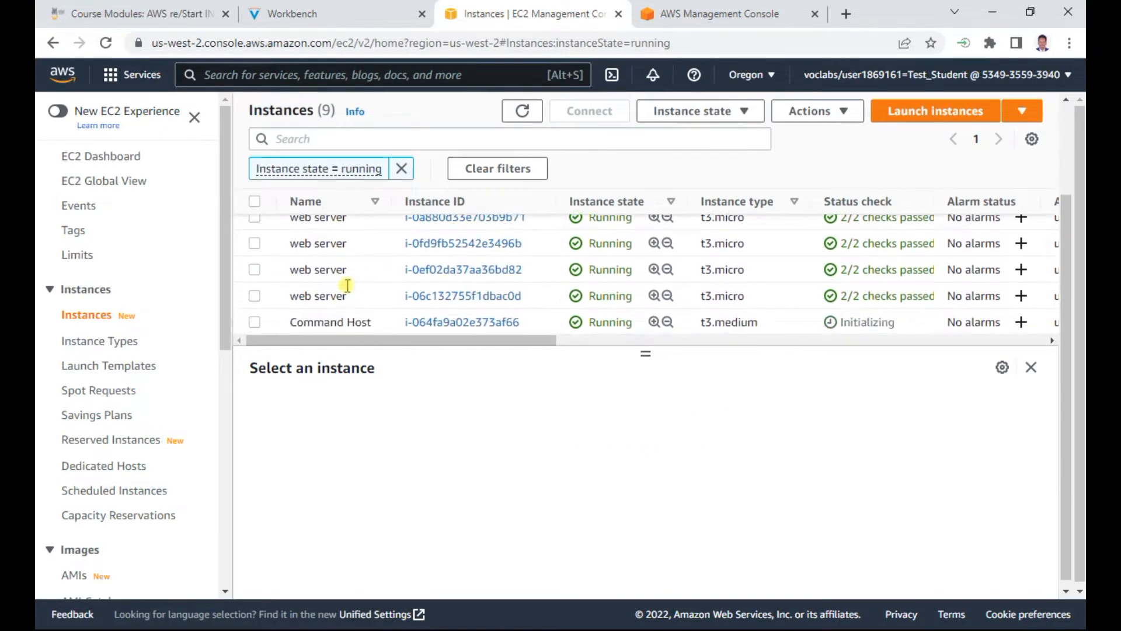
left_click(254, 316)
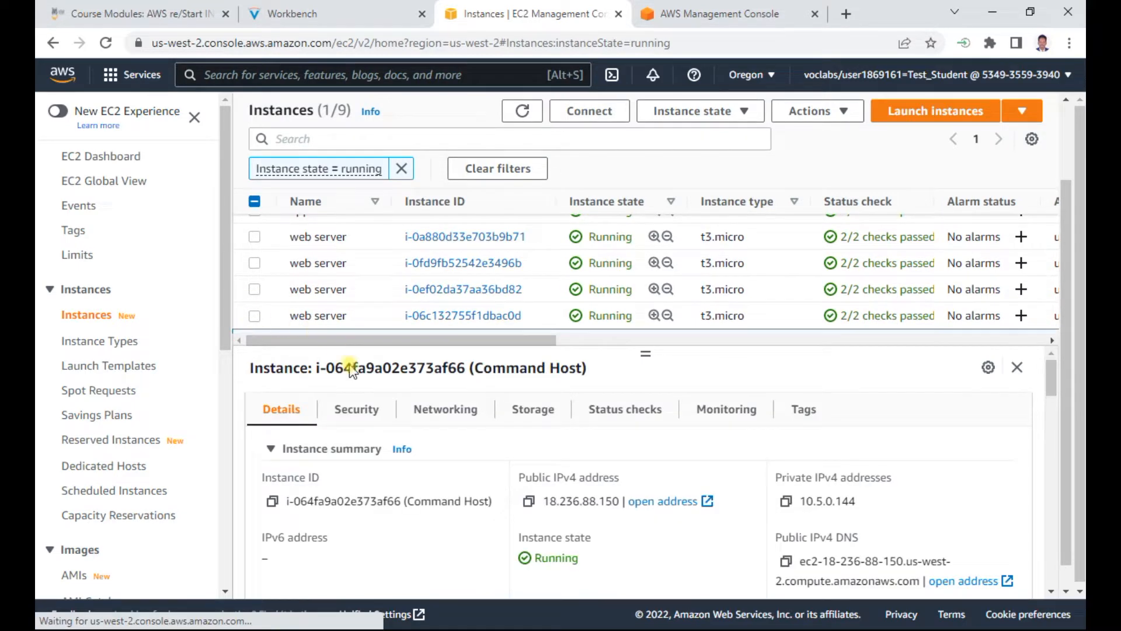
left_click(529, 501)
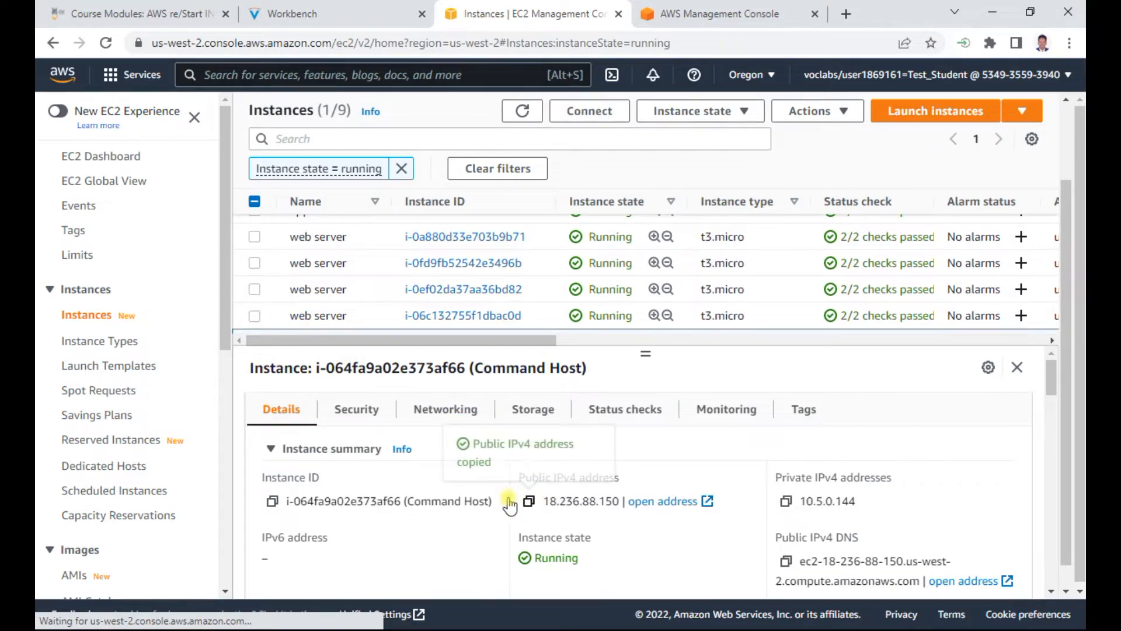
Step: Switch to Notepad and add the line "Command Host : 18.236.88.150" below the lab title
key("alt+Tab")
key("Tab")
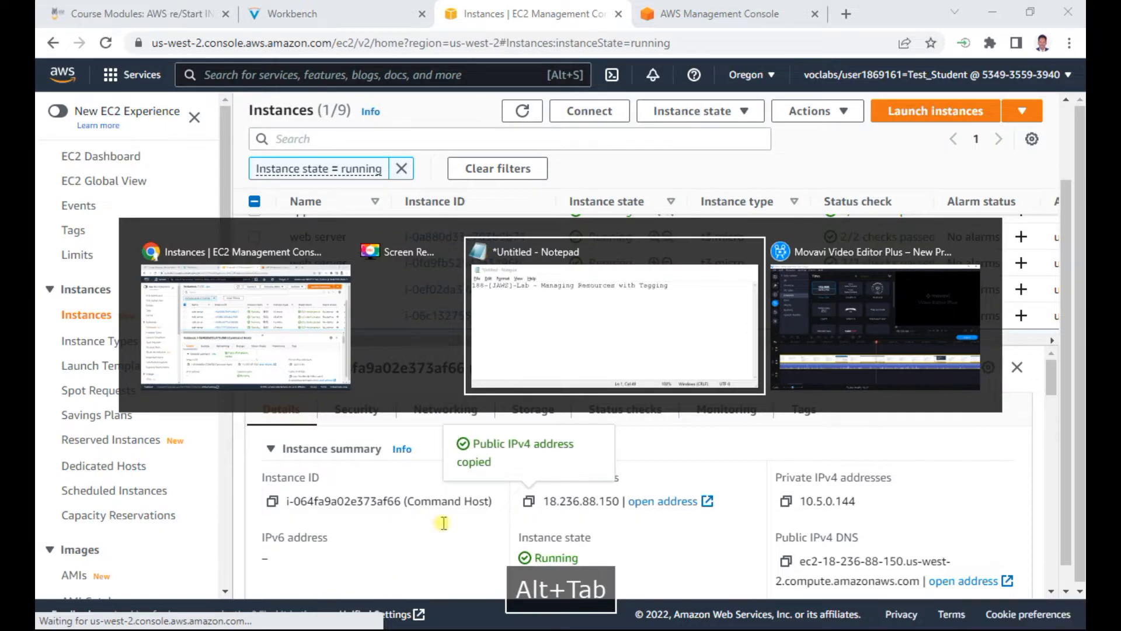
key("Return")
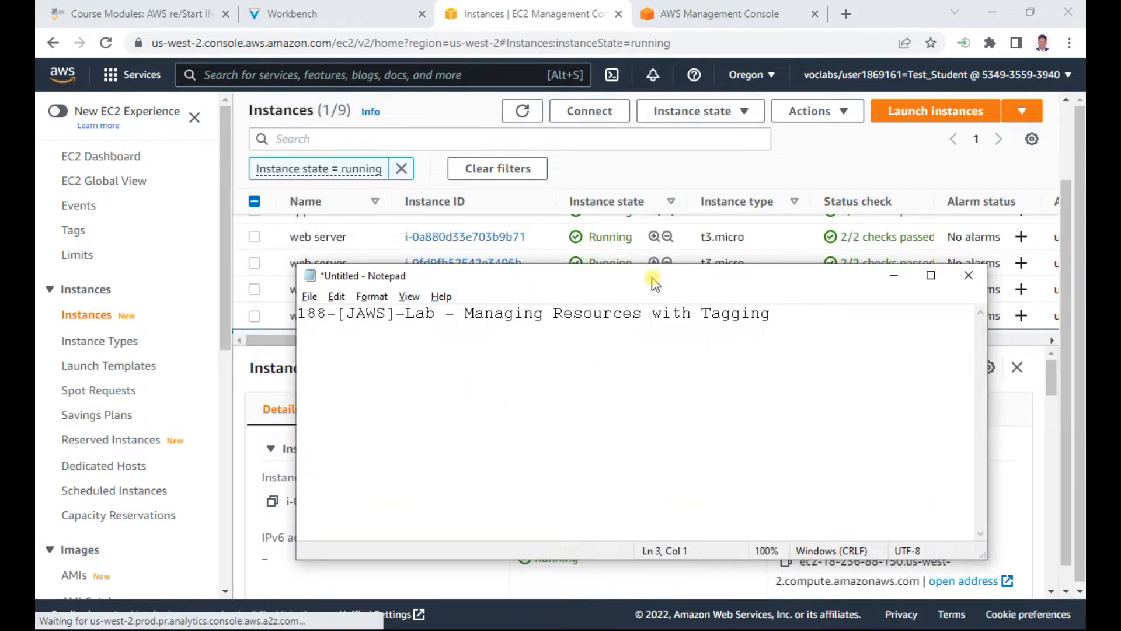
type("Command ")
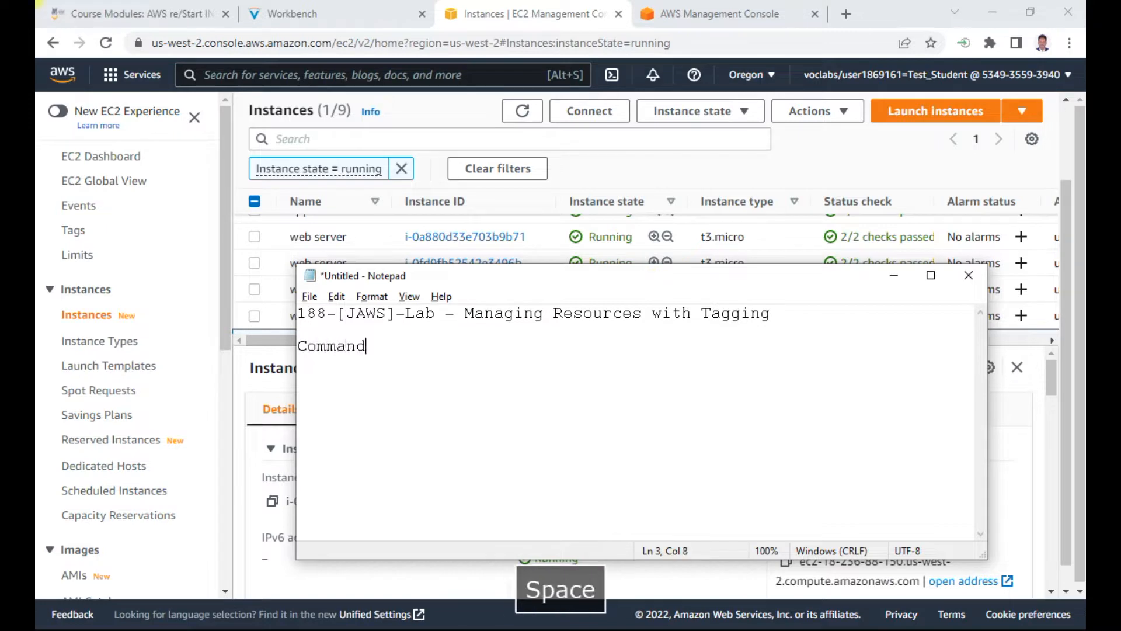
type("Hos")
type(":")
key("ctrl+v")
Step: Show the lab's AWS credentials in Workbench, download the SSH key as a PPK file, and close the credentials window
left_click(349, 22)
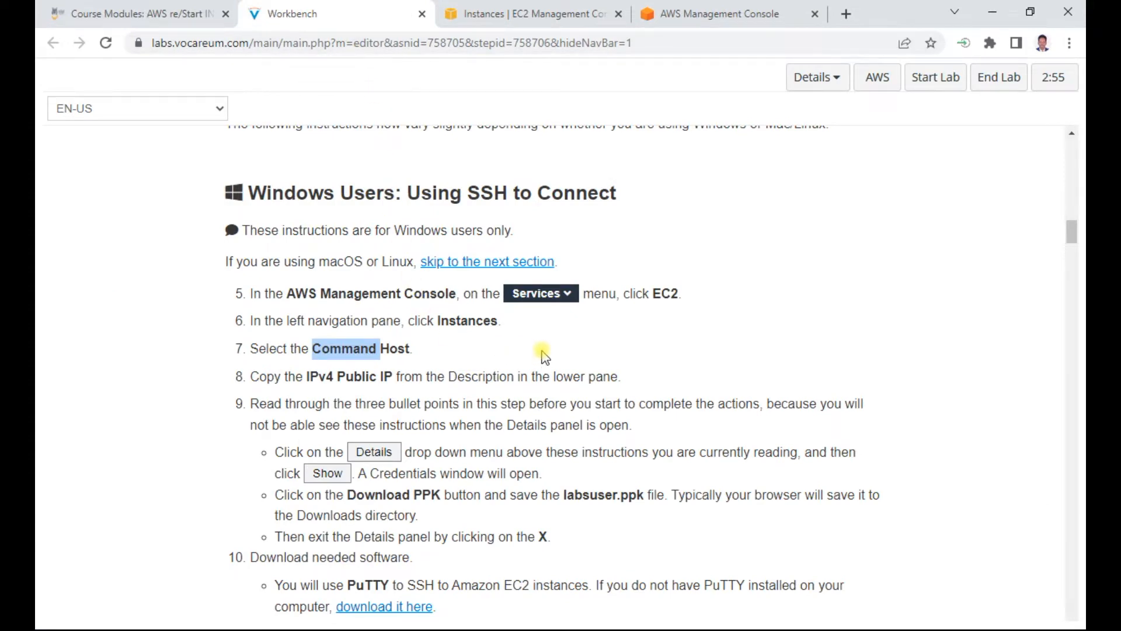
left_click(816, 77)
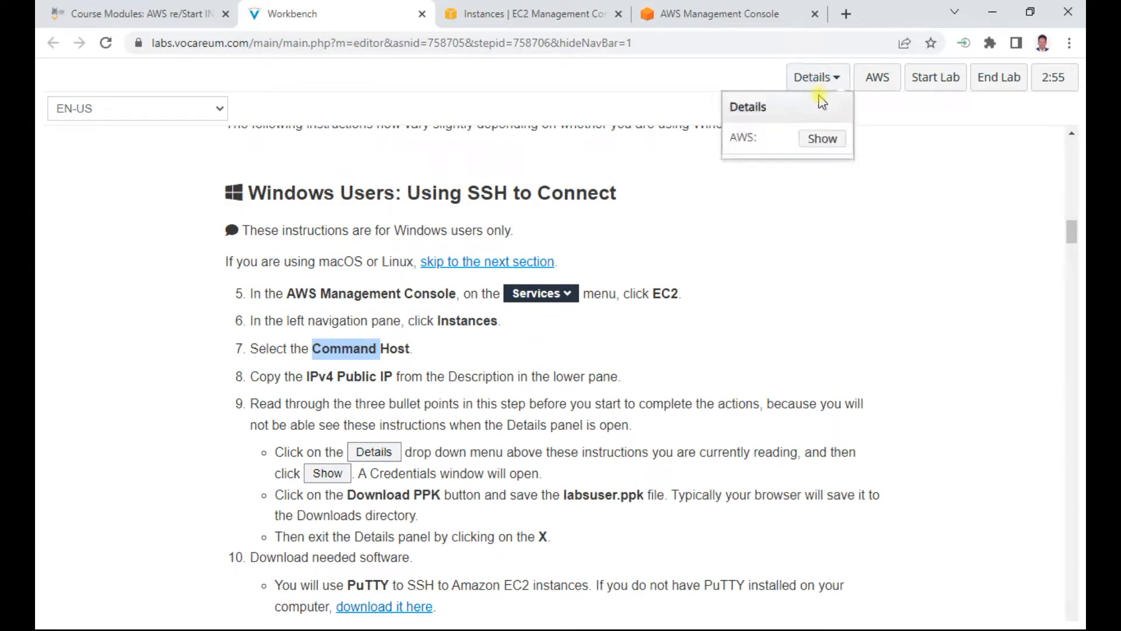
left_click(819, 141)
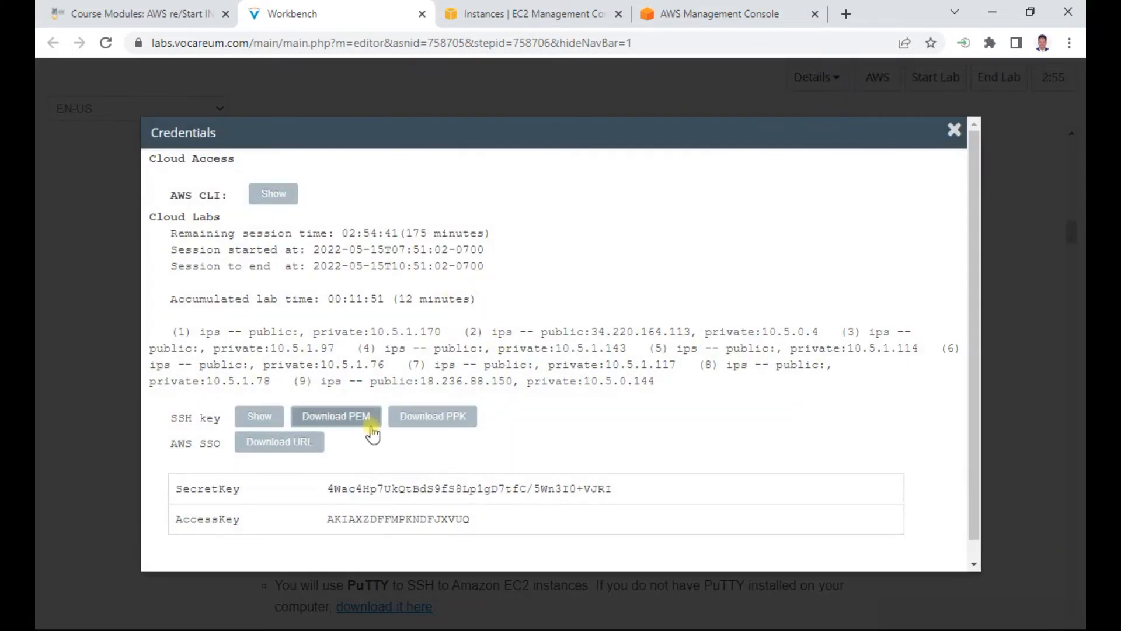
left_click(455, 421)
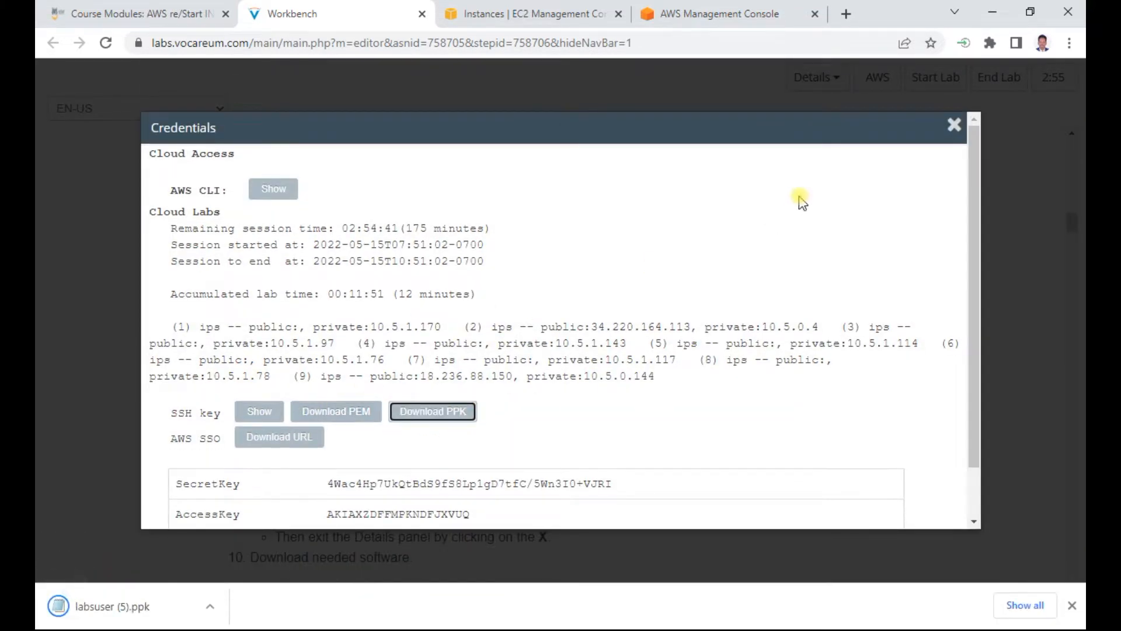
left_click(954, 125)
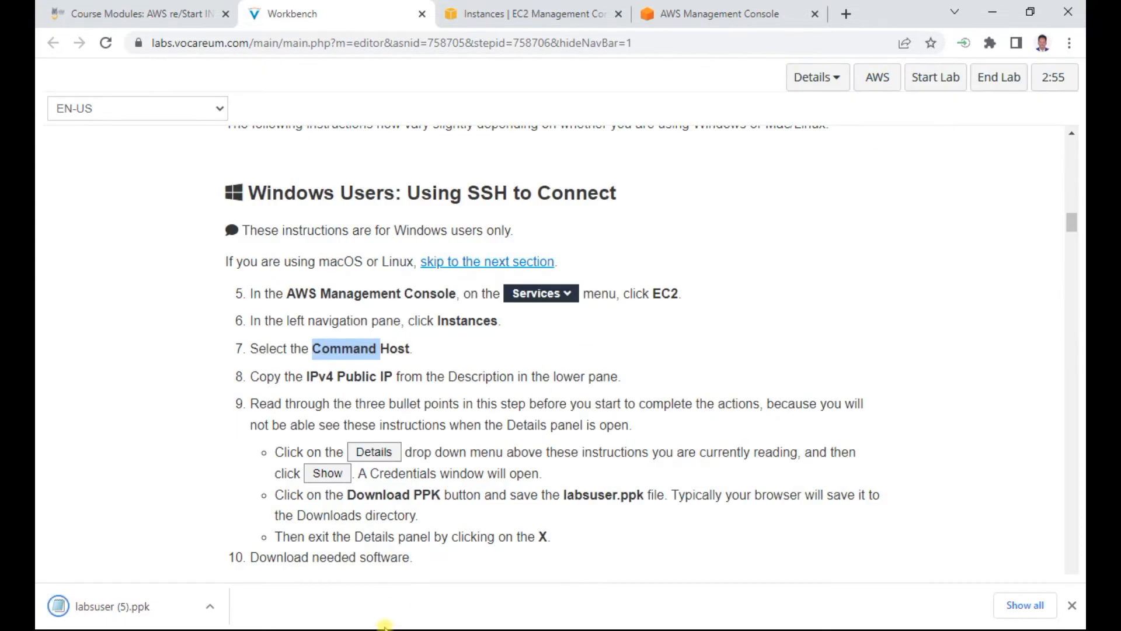
Step: Launch PuTTY, allow it to run, minimize Notepad, and set the session's host name to 18.236.88.150
key("alt+Tab")
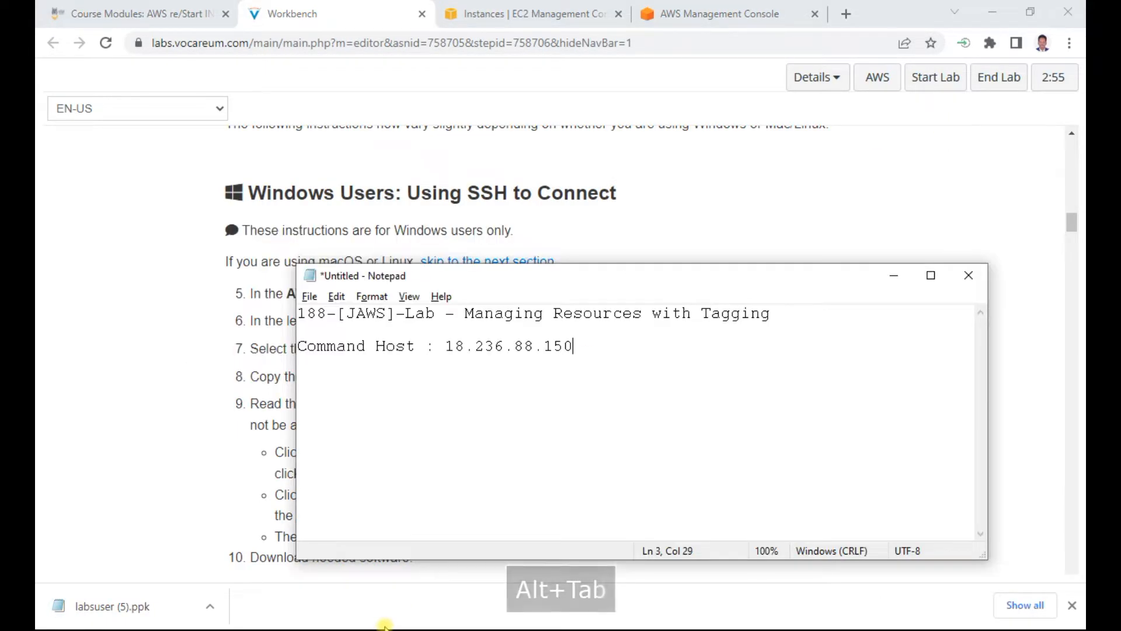
key("super")
left_click(418, 616)
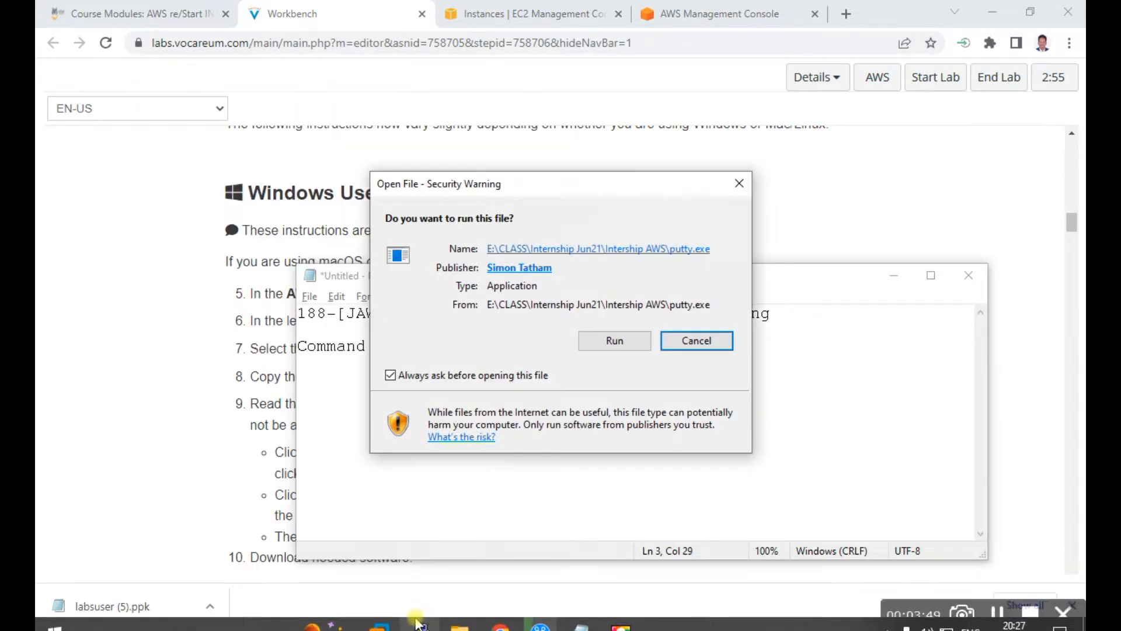
left_click(547, 338)
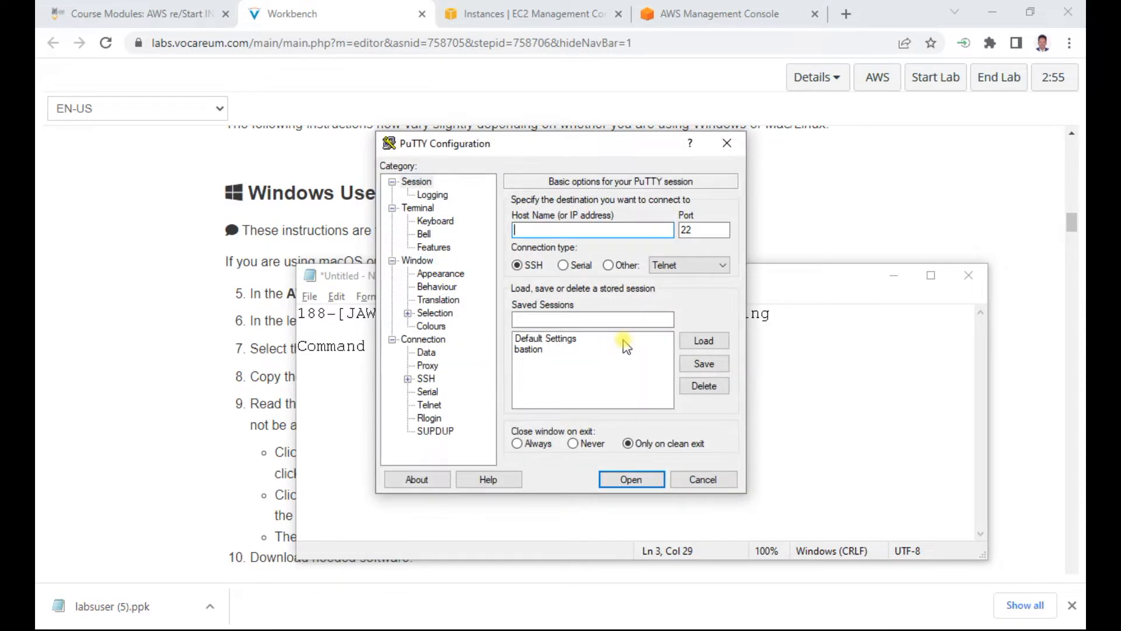
left_click(894, 276)
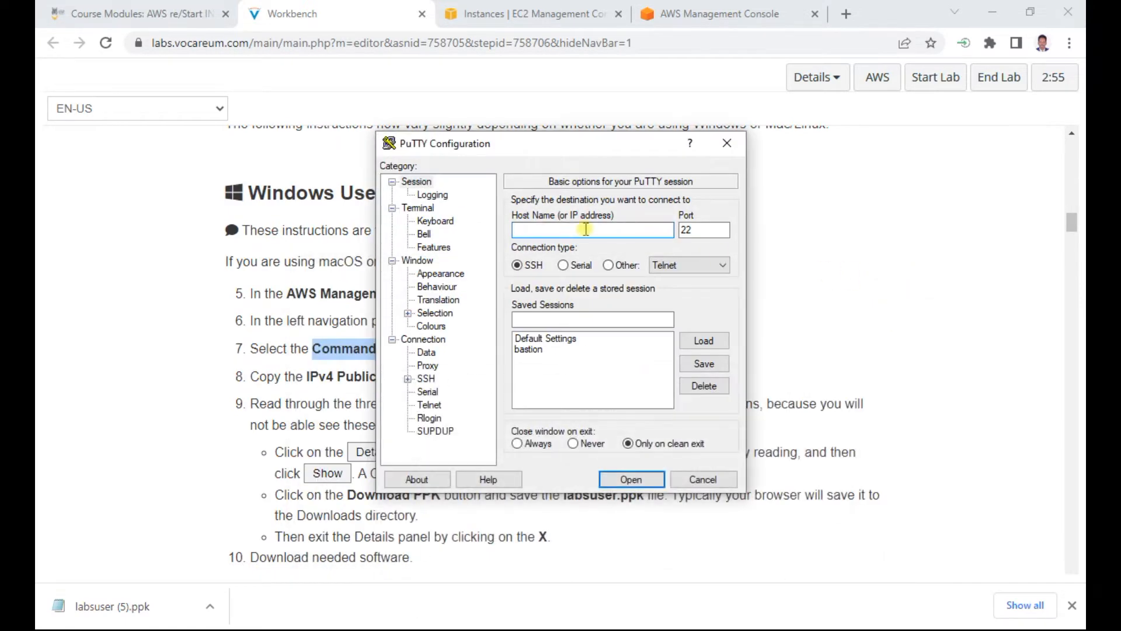
key("ctrl+v")
Step: Set the PuTTY connection's seconds between keepalives to 30
left_click(422, 340)
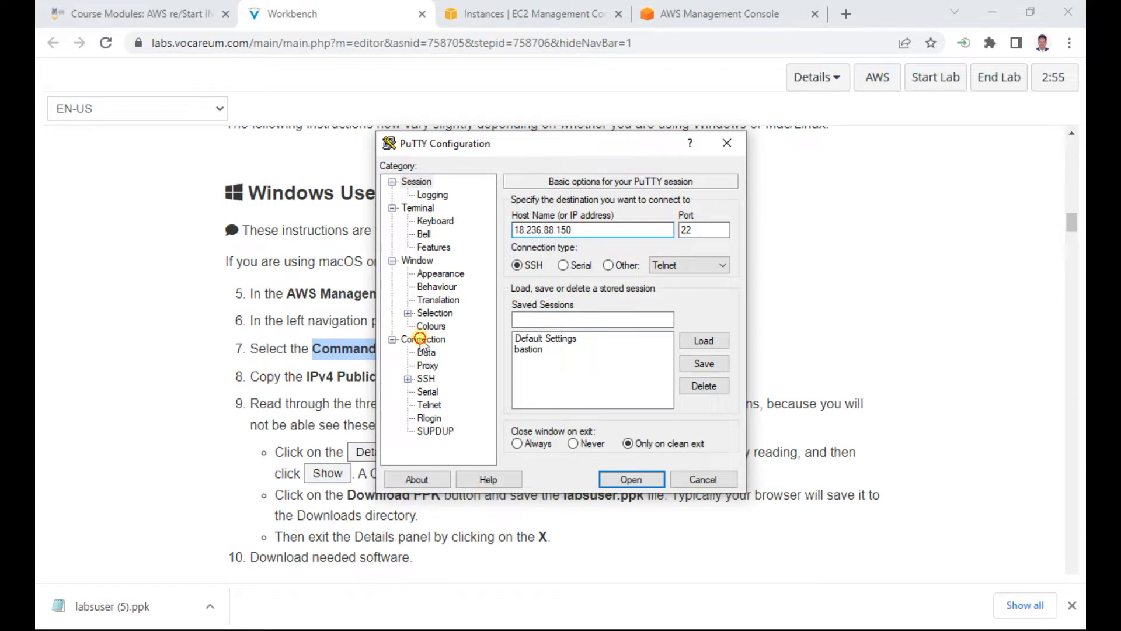
double_click(695, 219)
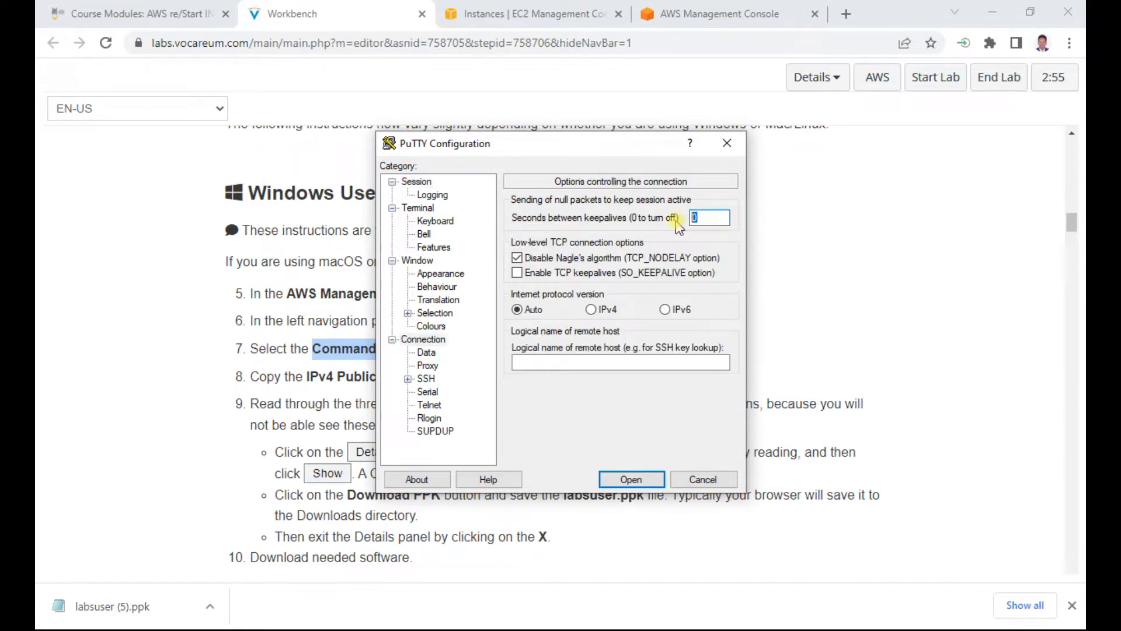
type("30")
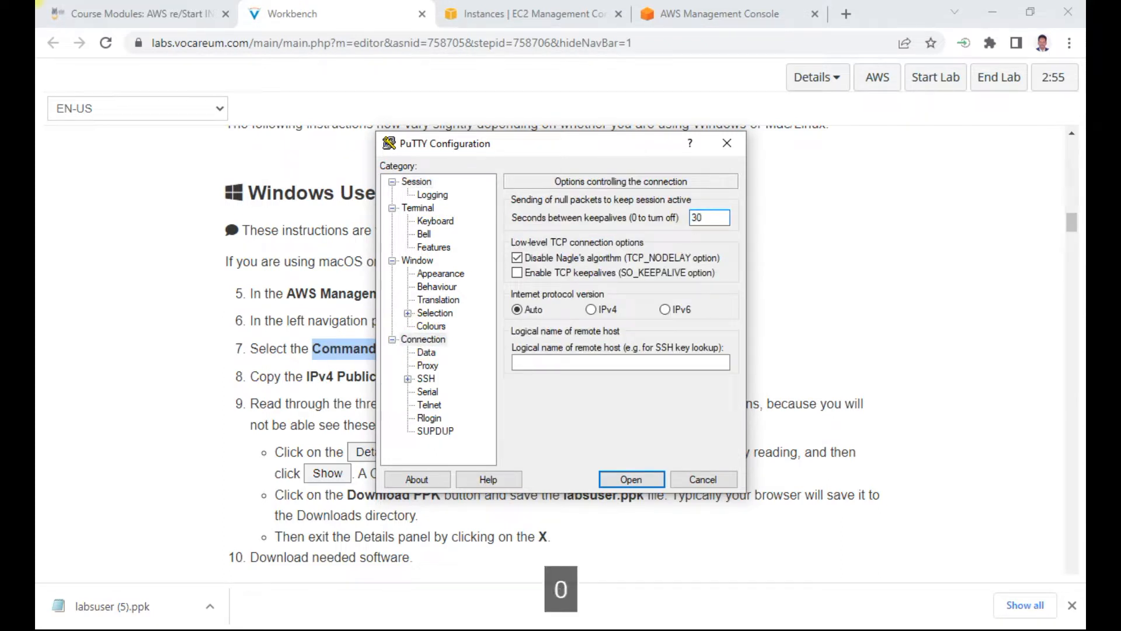
Step: Set the downloaded labsuser (5).ppk as the private key file for SSH authentication
left_click(427, 378)
left_click(441, 392)
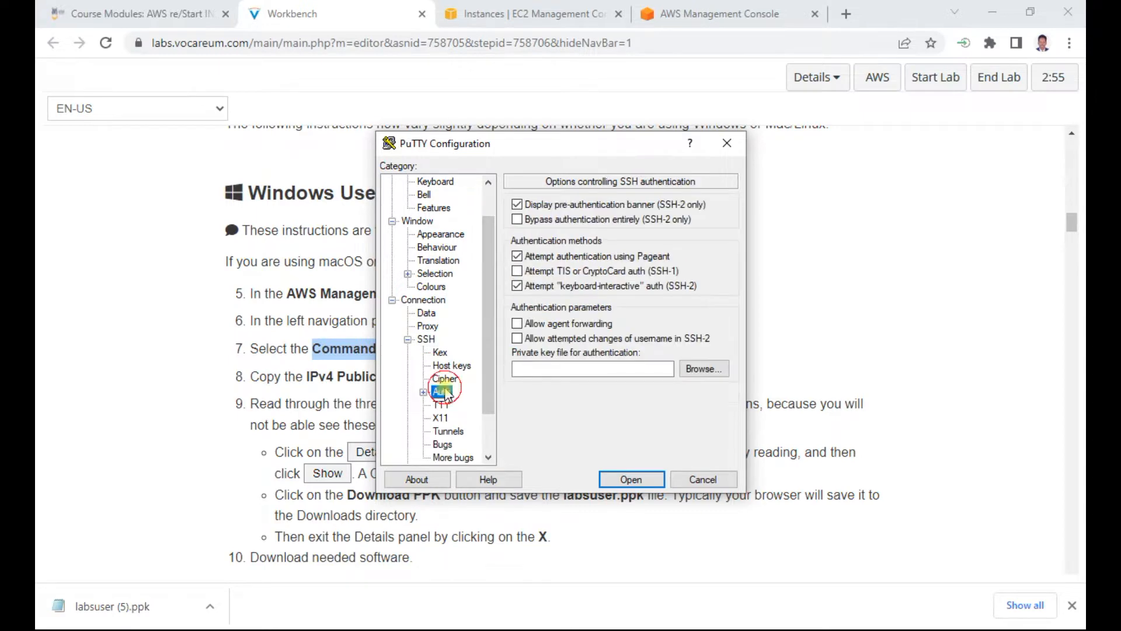
left_click(702, 369)
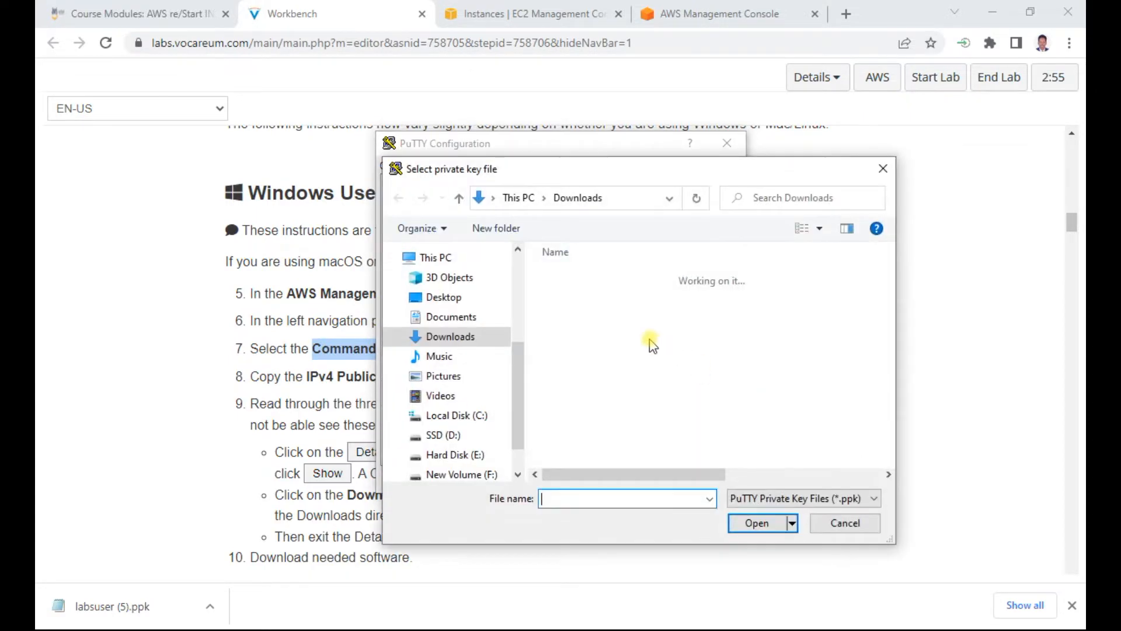
double_click(590, 300)
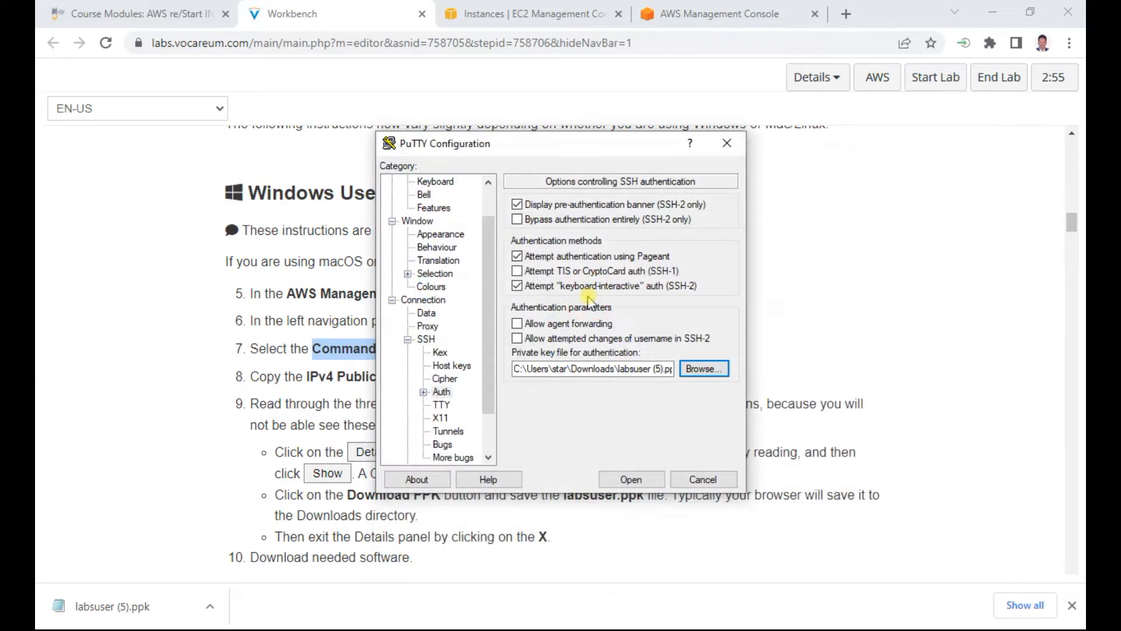
Step: Open the SSH session, trust the host, and log in as ec2-user
left_click(631, 479)
left_click(383, 340)
type("ec2-user")
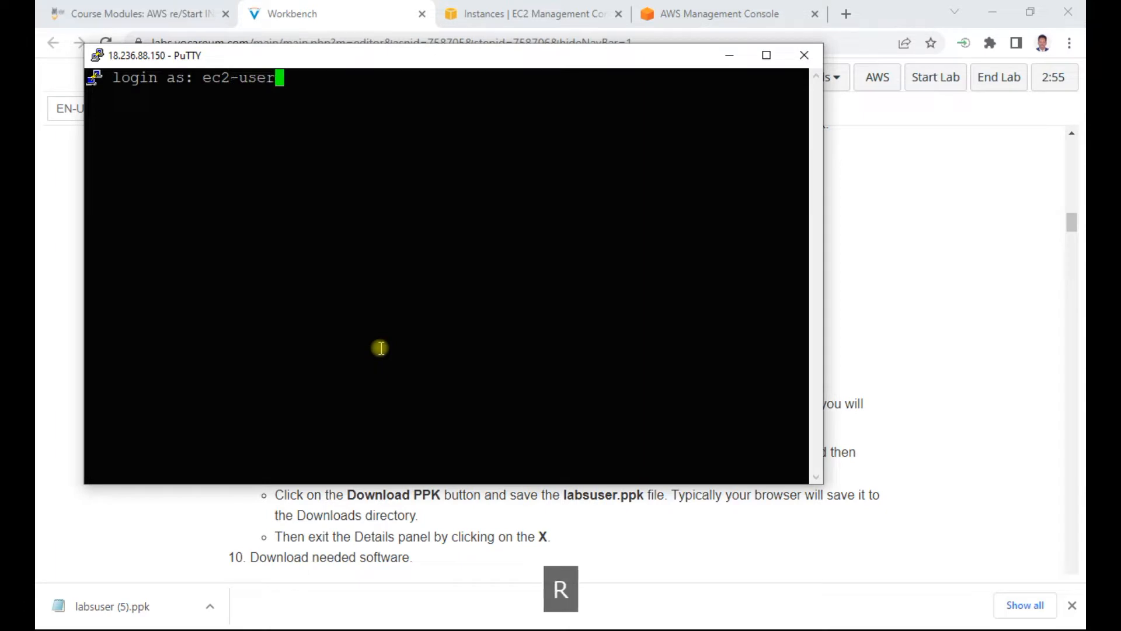
key("Return")
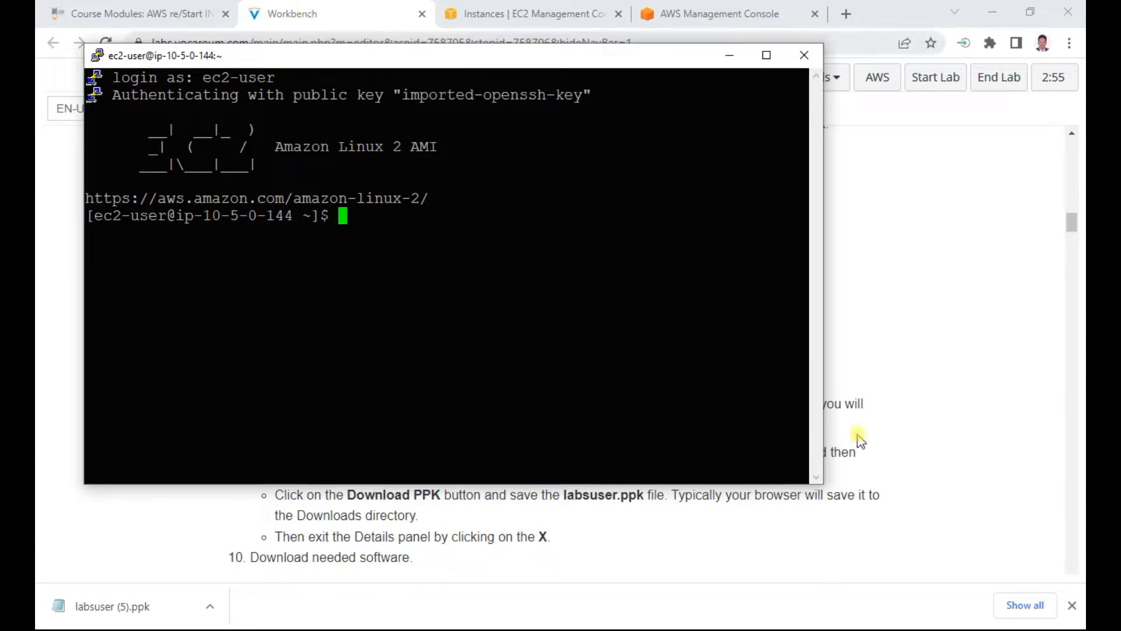
Step: Return to the Workbench lab instructions and read step 26 on finding instances tagged Project with the value ERPSystem
left_click(931, 401)
scroll(466, 471, "down", 4)
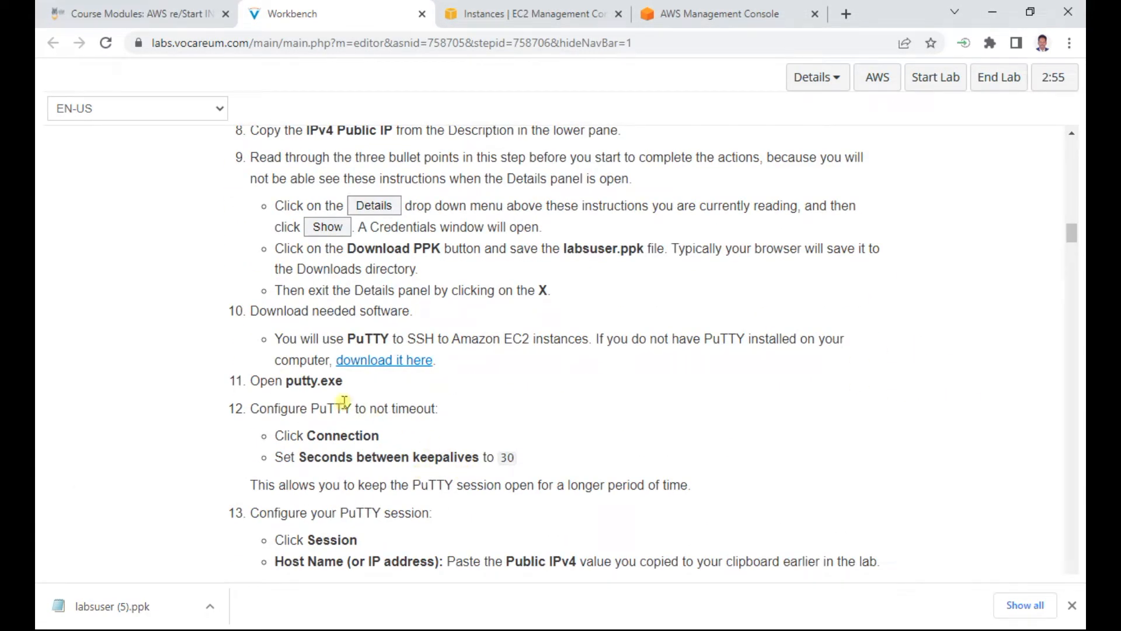
scroll(408, 380, "down", 3)
scroll(410, 380, "down", 18)
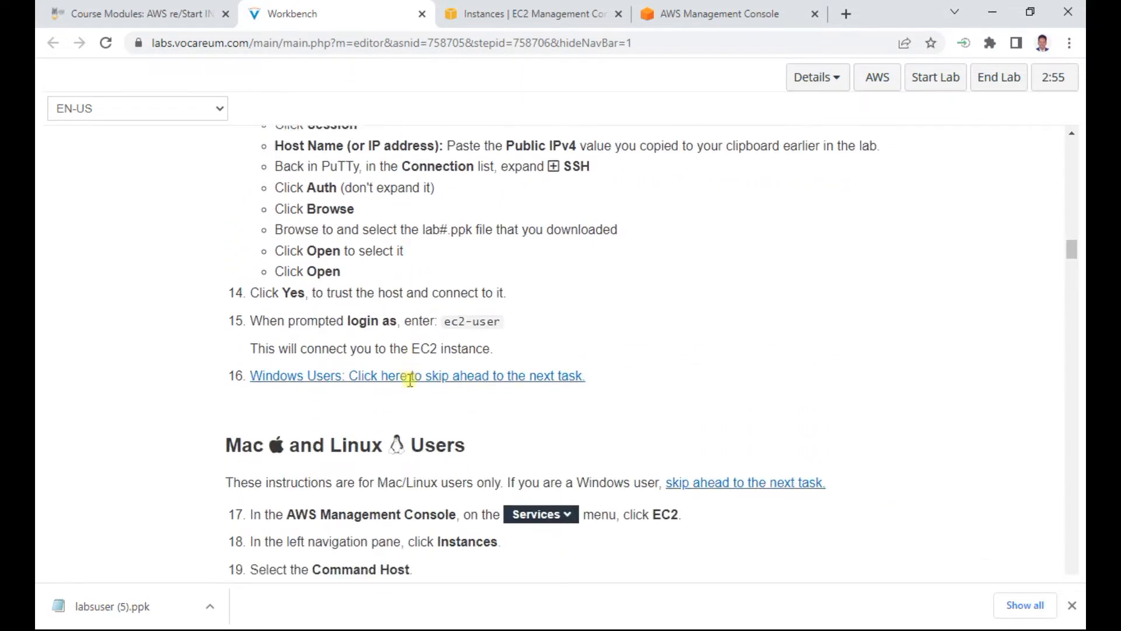
scroll(409, 381, "down", 4)
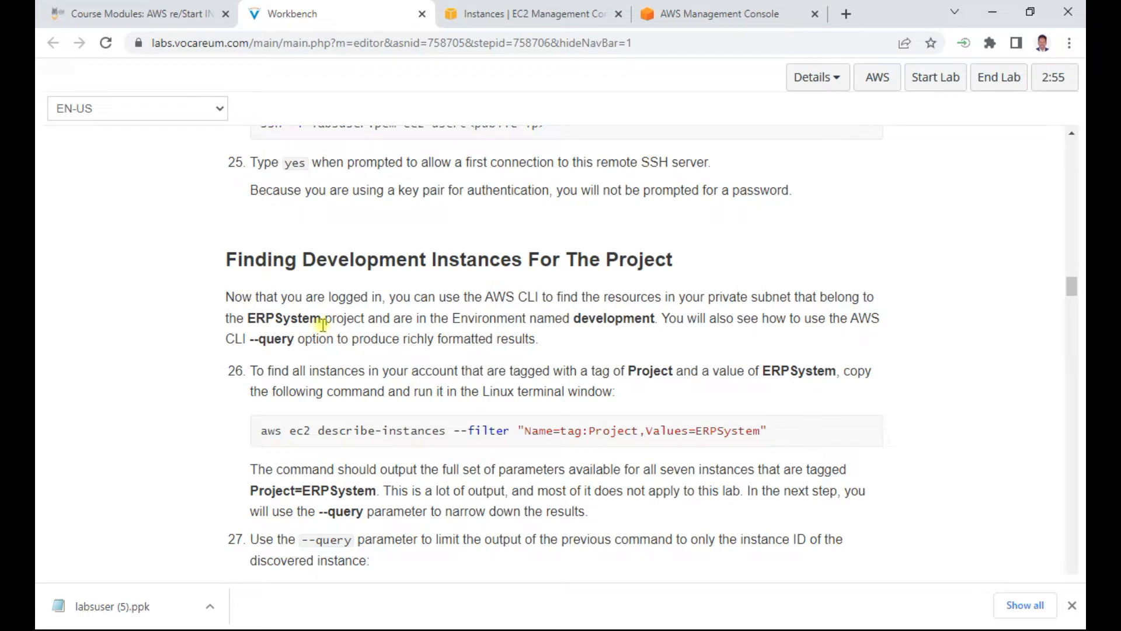
left_click_drag(293, 372, 618, 365)
double_click(645, 371)
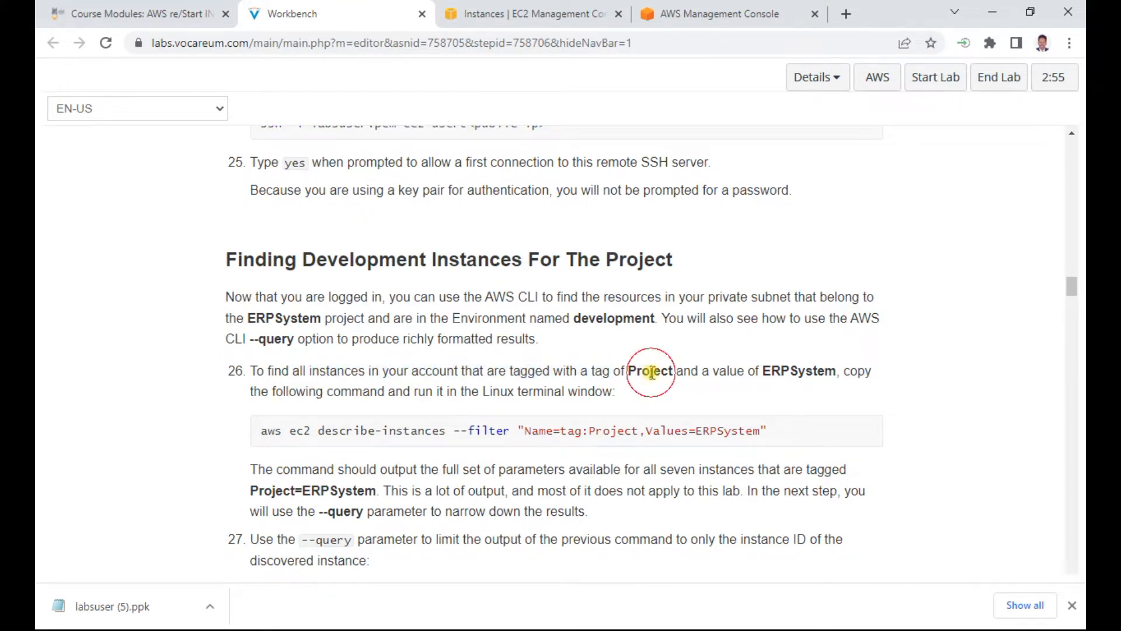
double_click(803, 373)
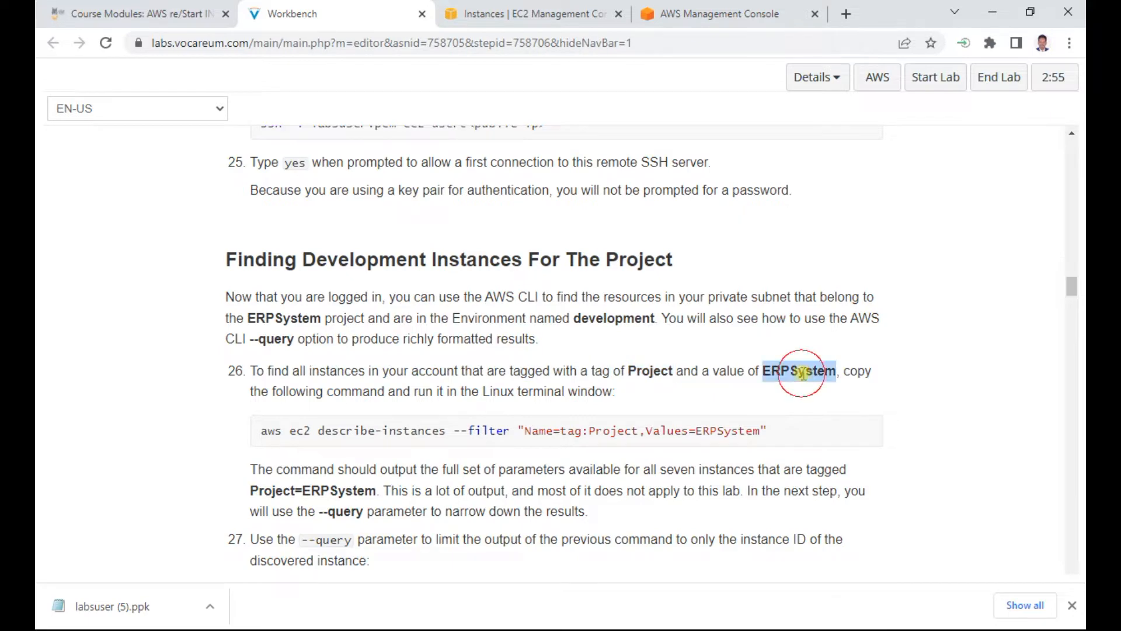
Step: Switch to the EC2 console, enlarge the instance list above the details pane, and look through the running instances
left_click(551, 7)
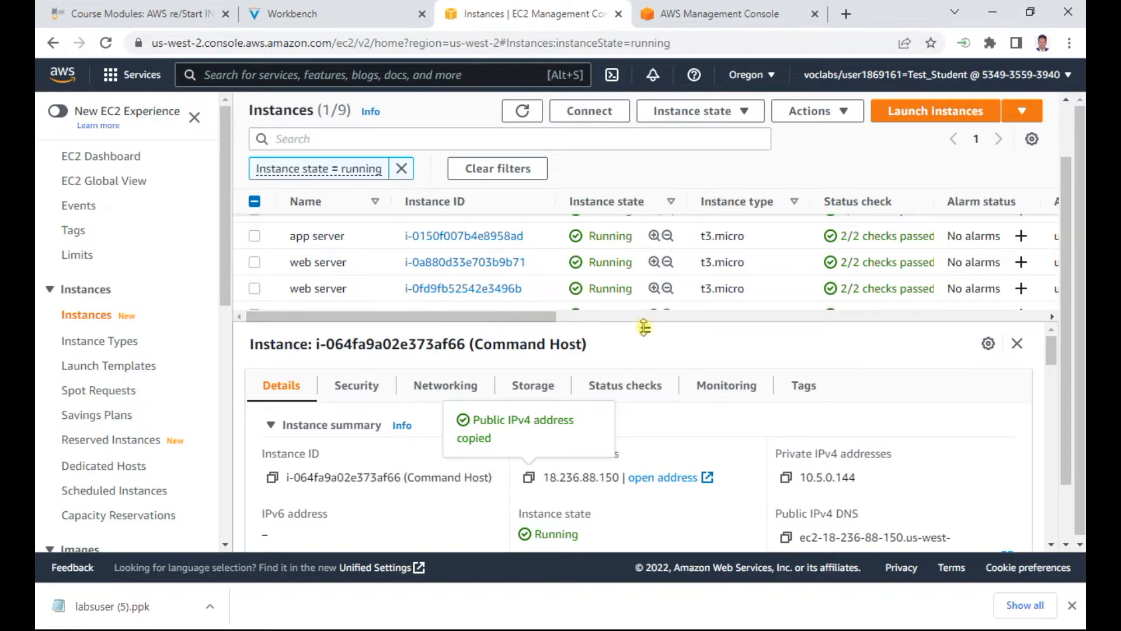
left_click_drag(645, 327, 640, 483)
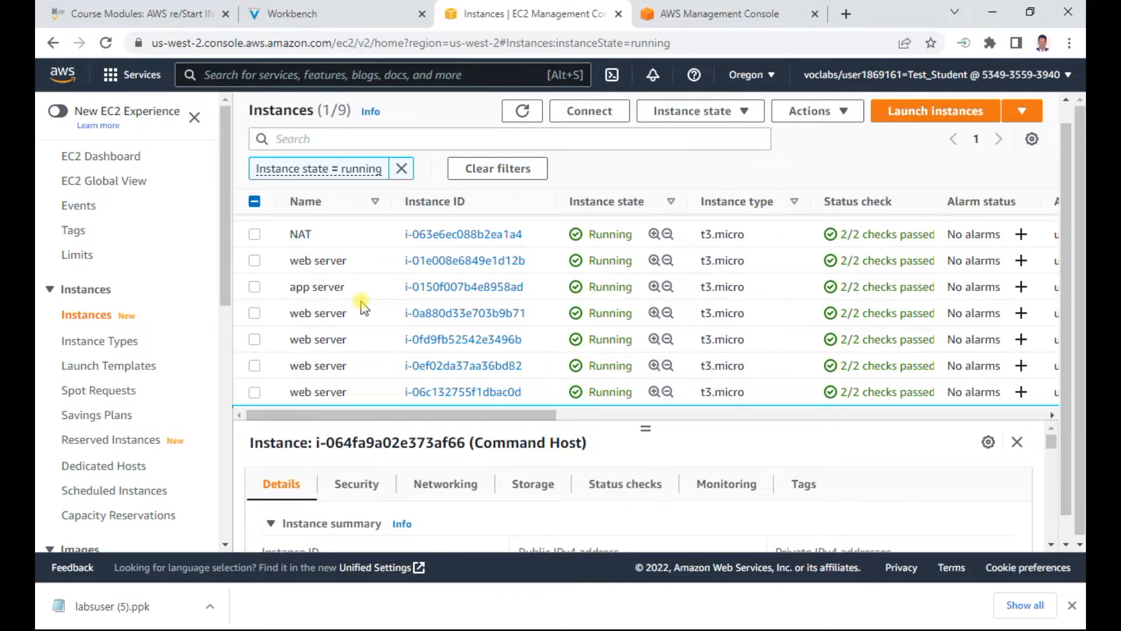
scroll(361, 301, "up", 1)
scroll(361, 302, "down", 1)
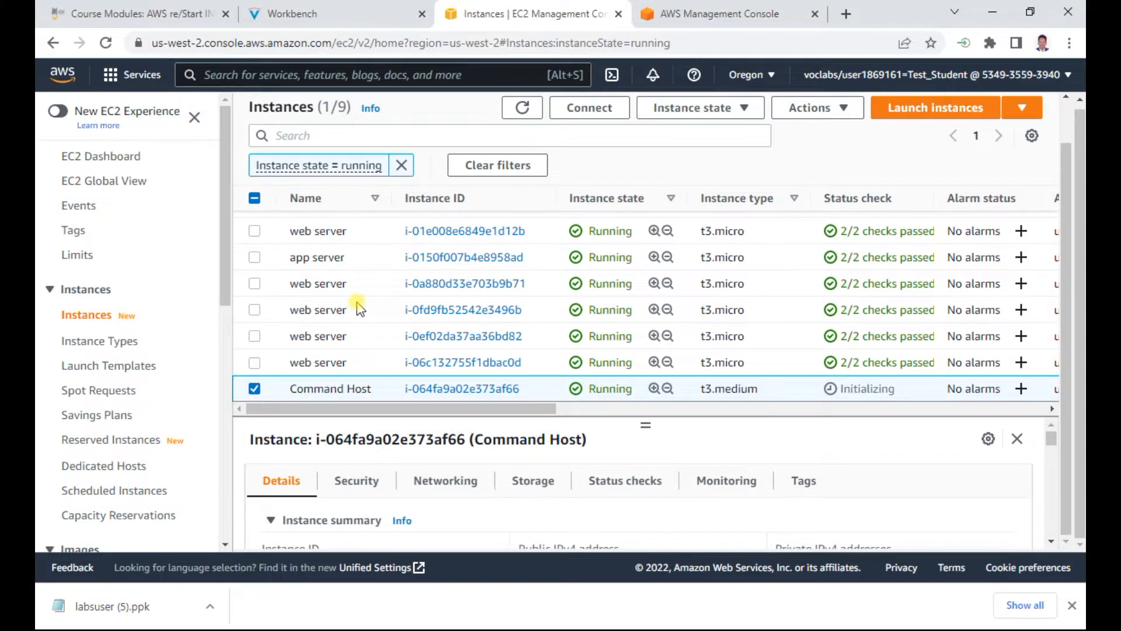
scroll(359, 308, "up", 1)
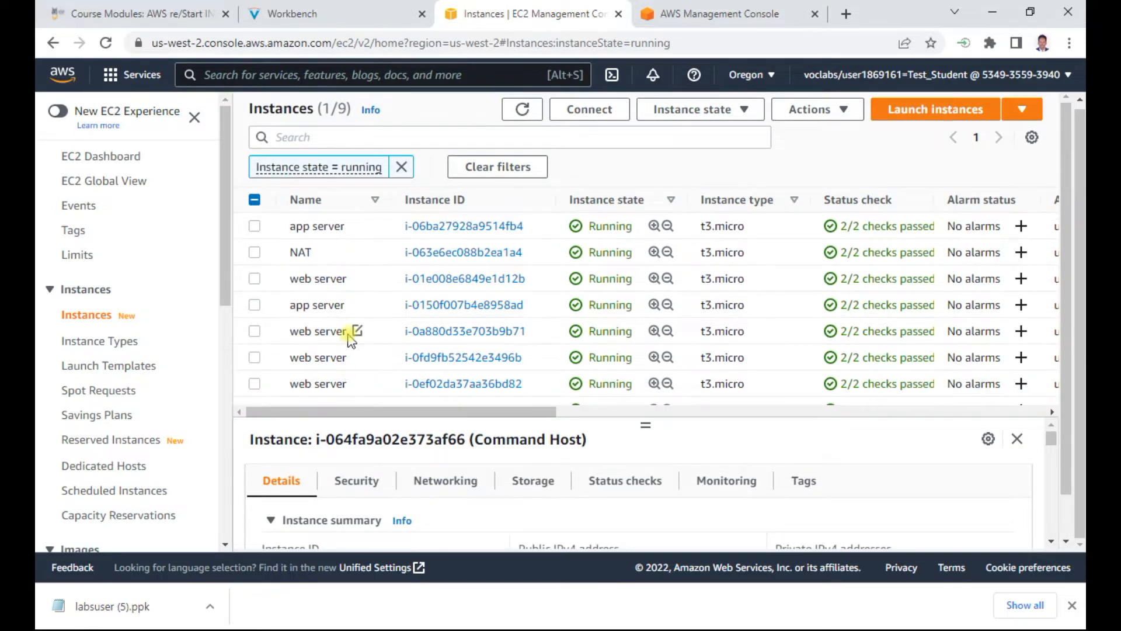
scroll(393, 287, "down", 1)
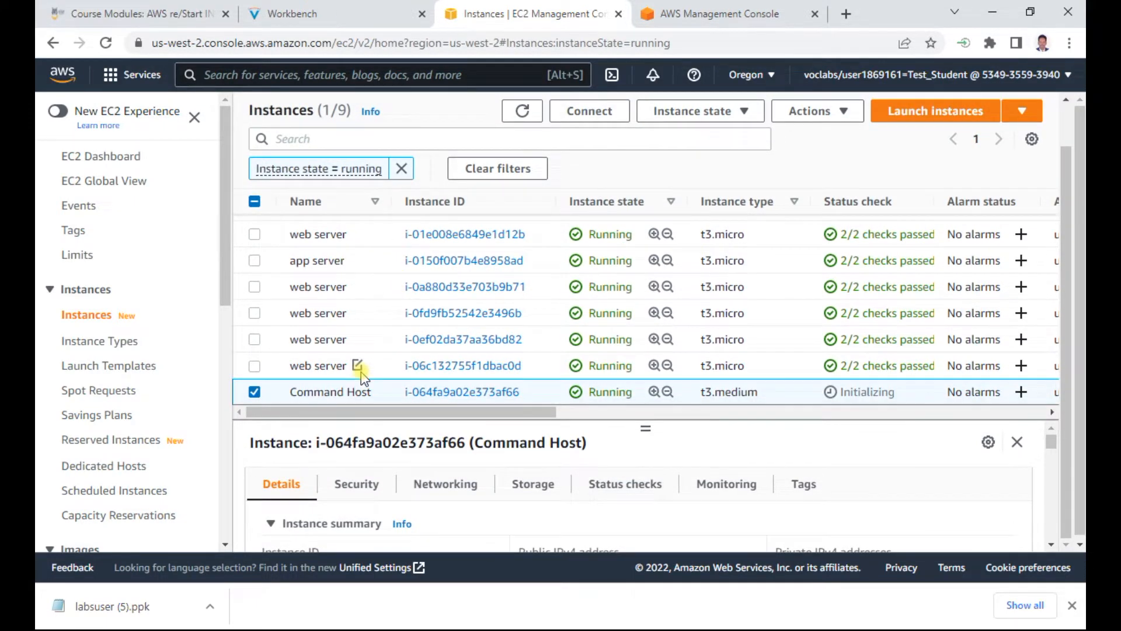
Step: Copy the lab's step 26 command, aws ec2 describe-instances --filter "Name=tag:Project,Values=ERPSystem", run it in the PuTTY session, and look through its output
left_click(358, 11)
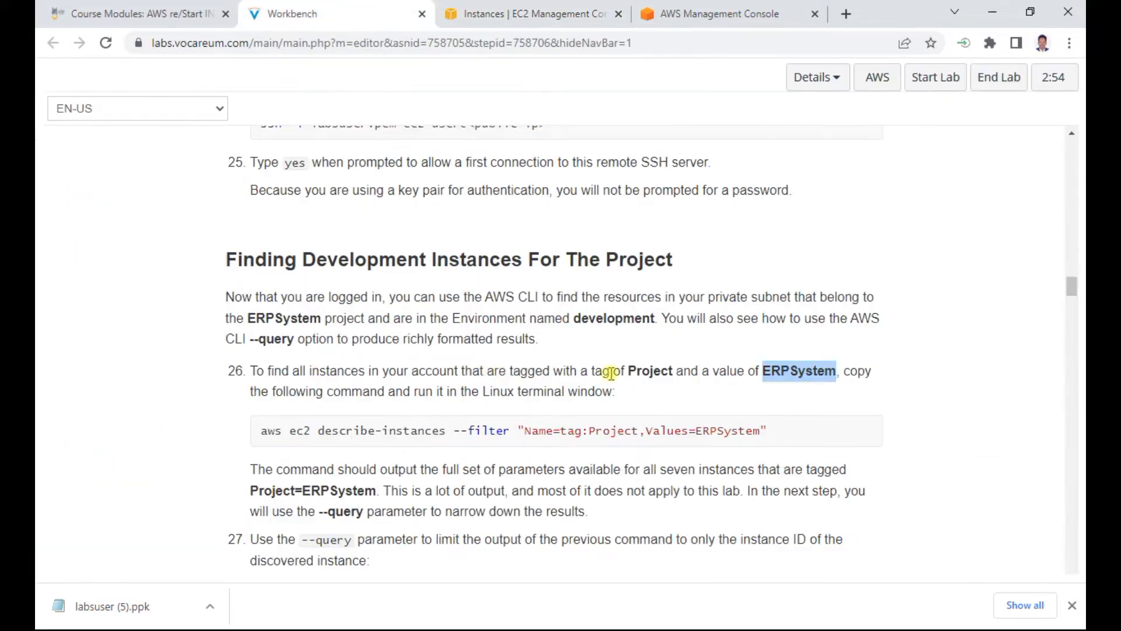
left_click_drag(779, 428, 256, 412)
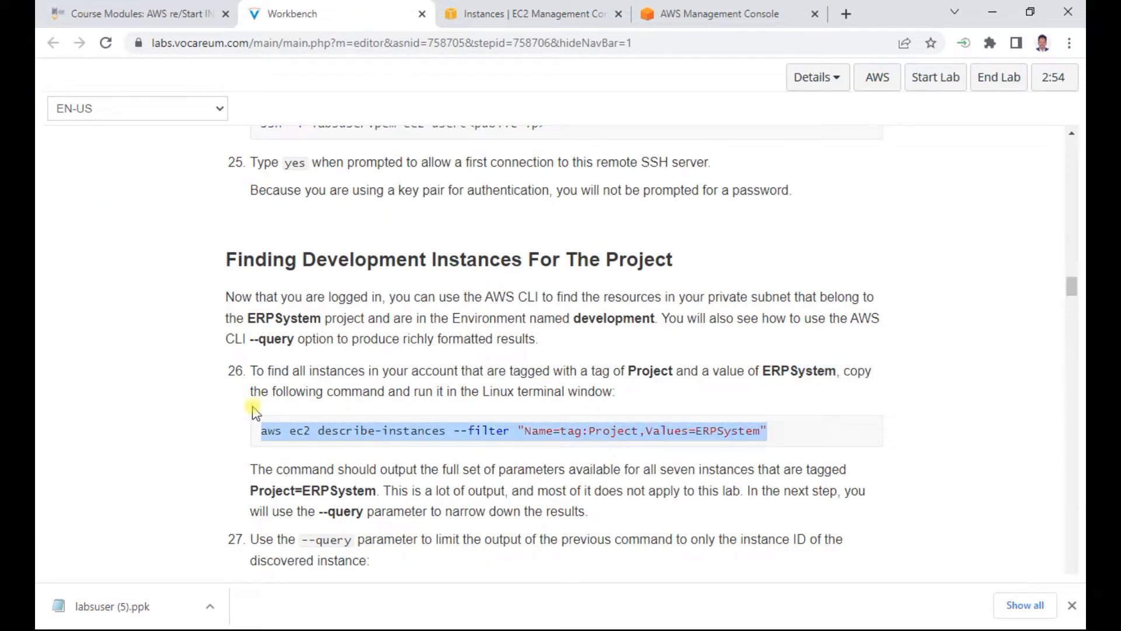
right_click(359, 437)
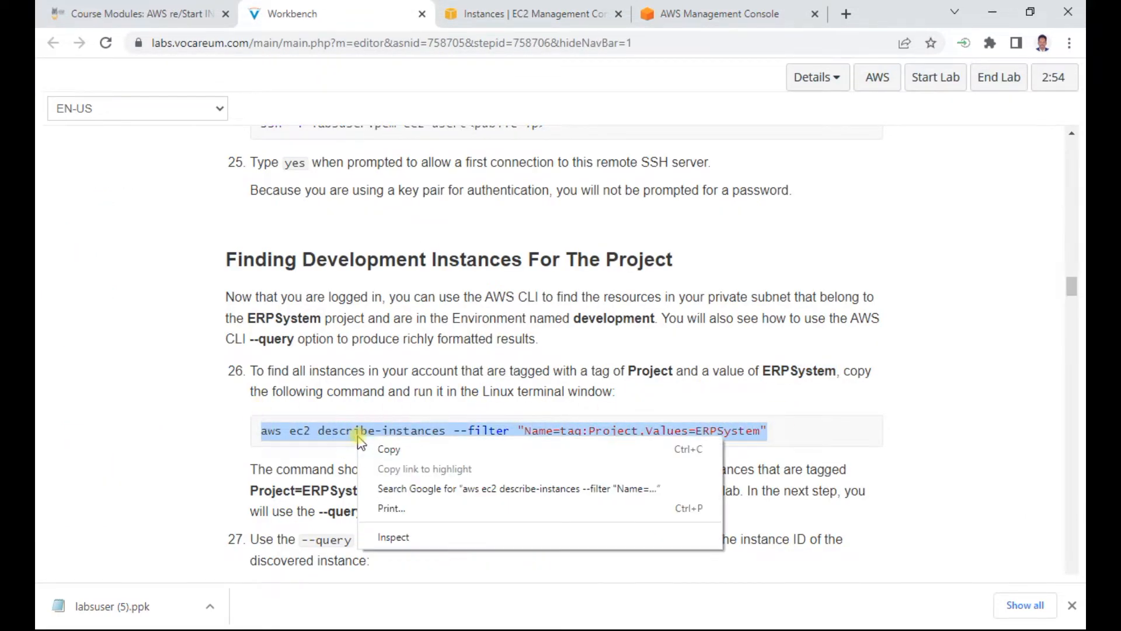
left_click(389, 453)
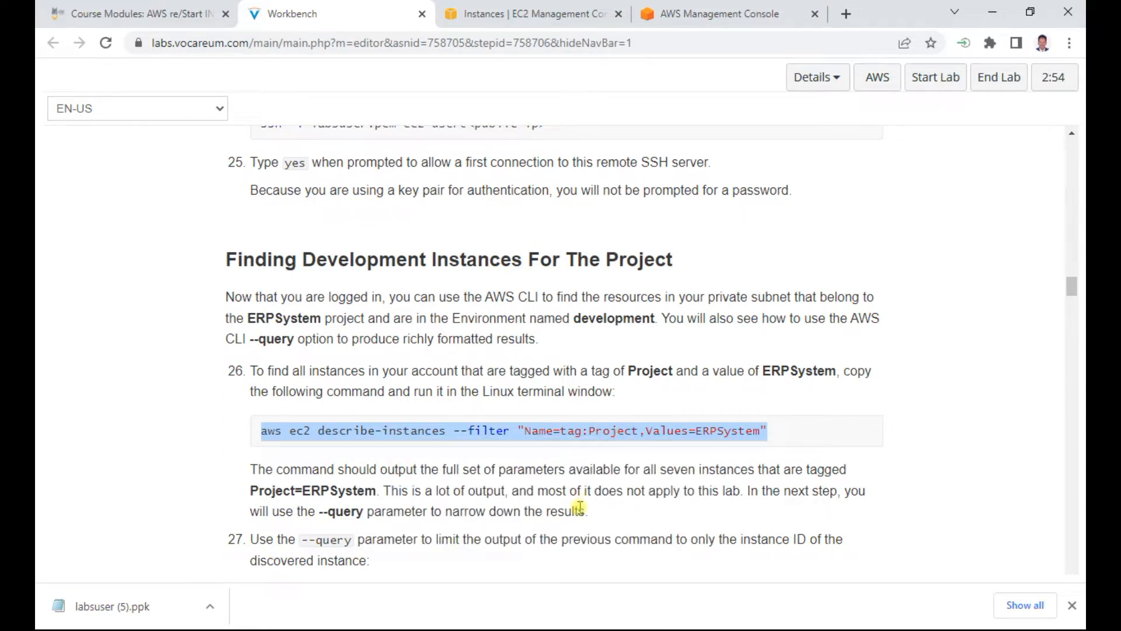
key("alt+Tab")
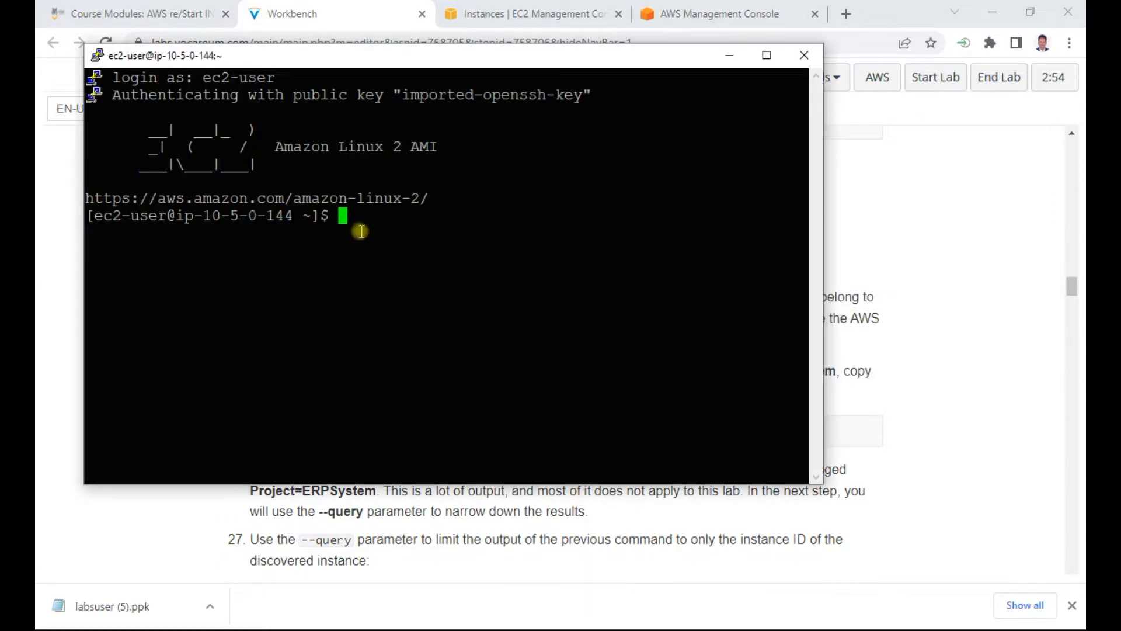
right_click(354, 227)
key("Return")
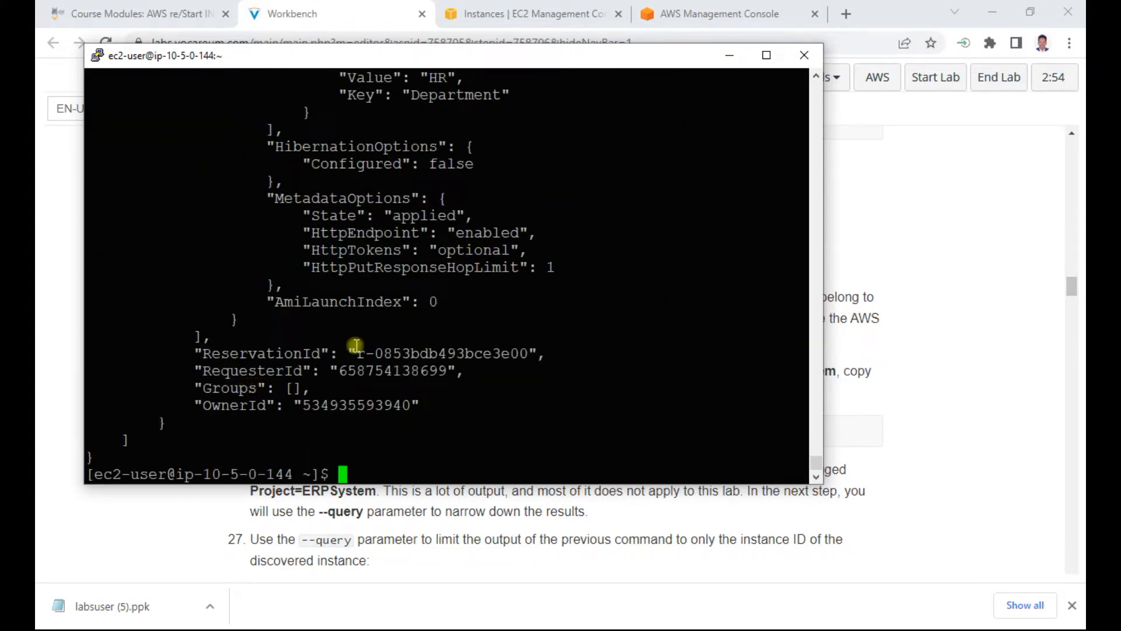
scroll(356, 344, "up", 10)
scroll(356, 344, "up", 10)
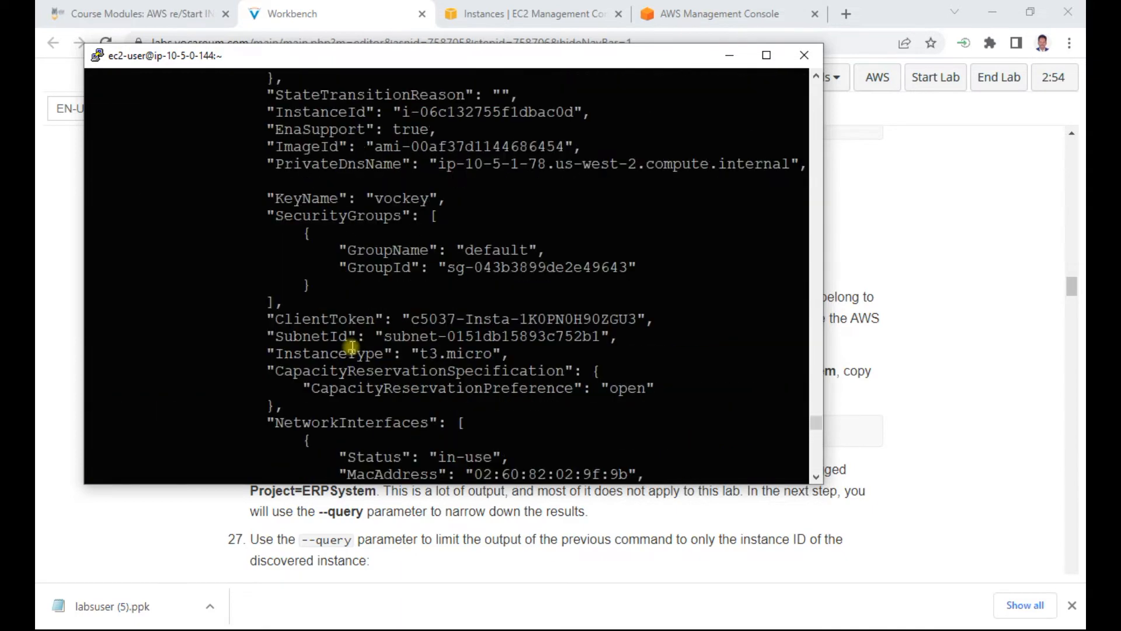
scroll(348, 348, "up", 10)
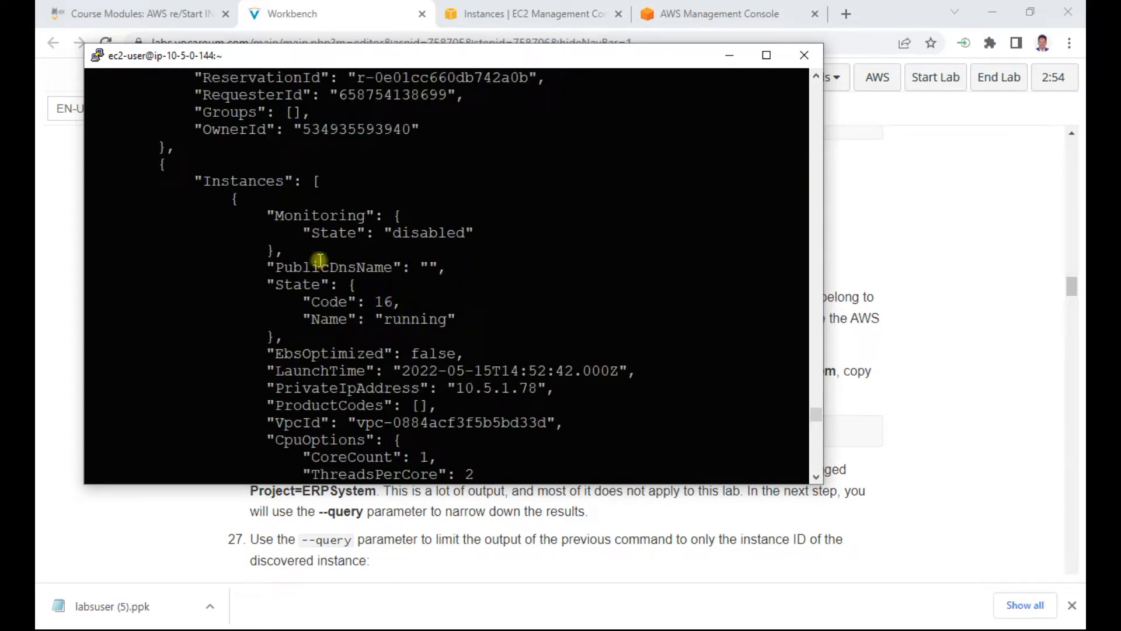
scroll(354, 199, "up", 4)
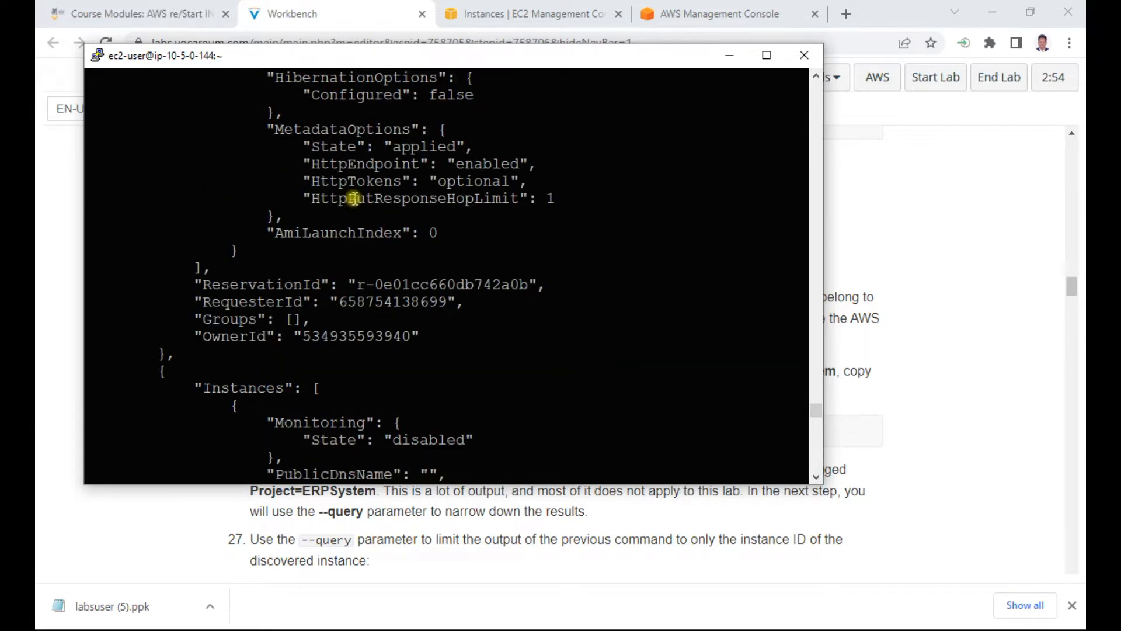
scroll(353, 198, "up", 15)
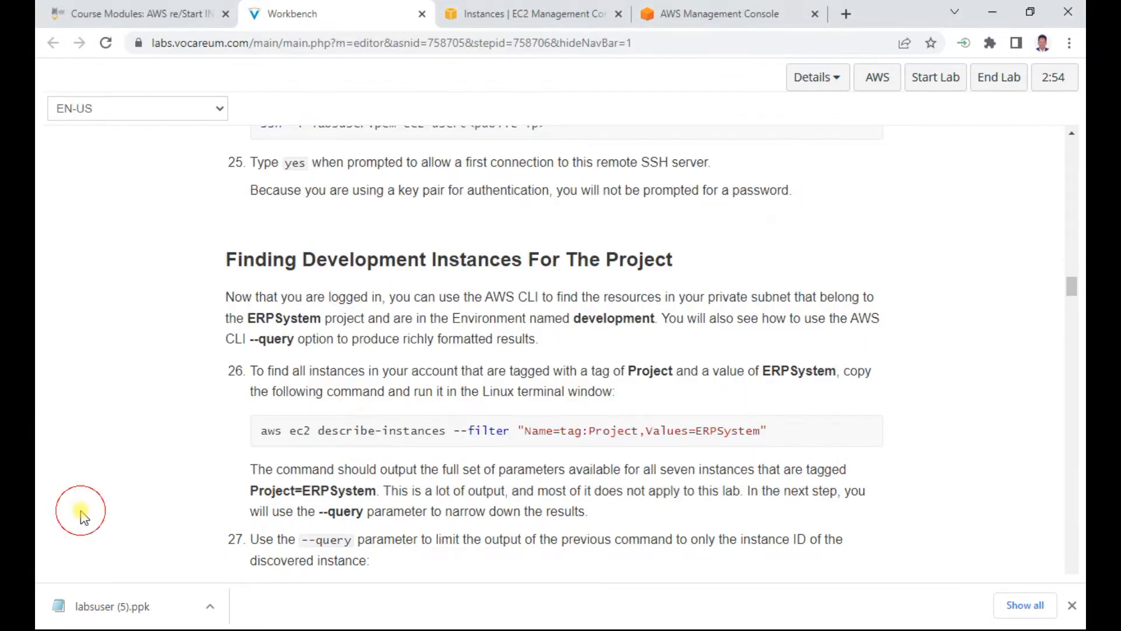
Step: Copy the lab's step 27 describe-instances command with --query 'Reservations[*].Instances[*].InstanceId' and run it in the PuTTY session
left_click(82, 513)
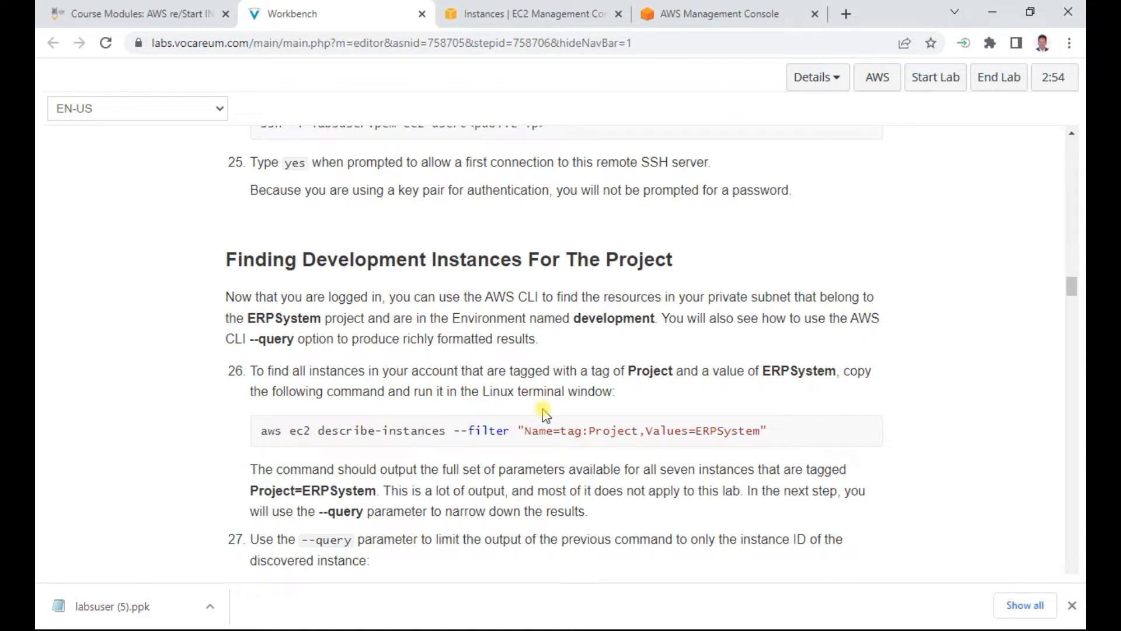
scroll(544, 414, "down", 2)
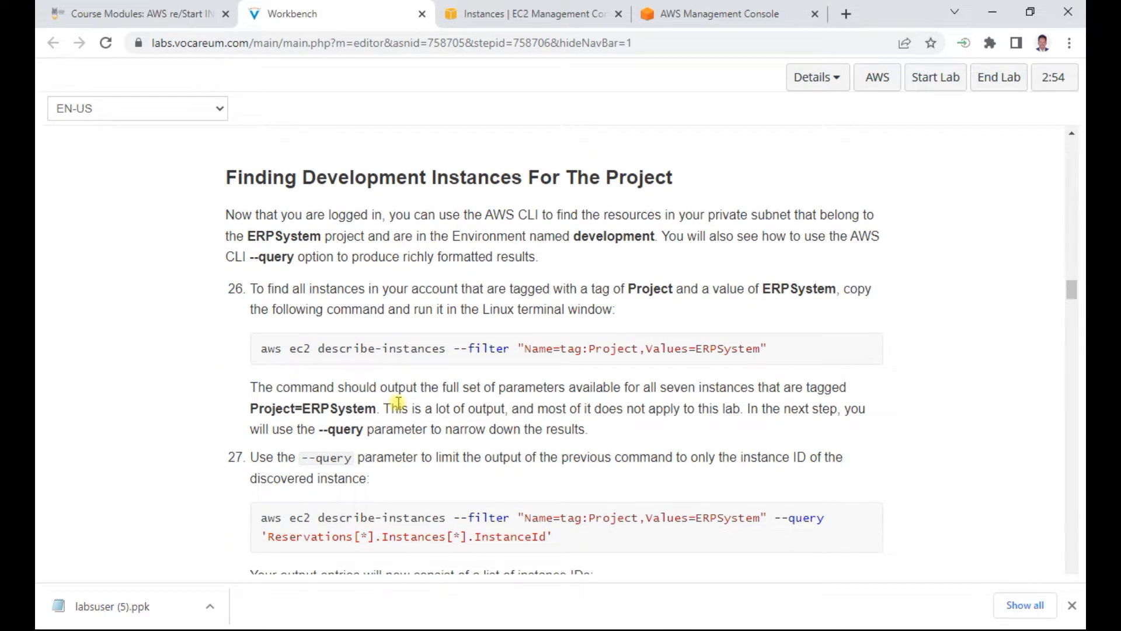
scroll(397, 403, "down", 2)
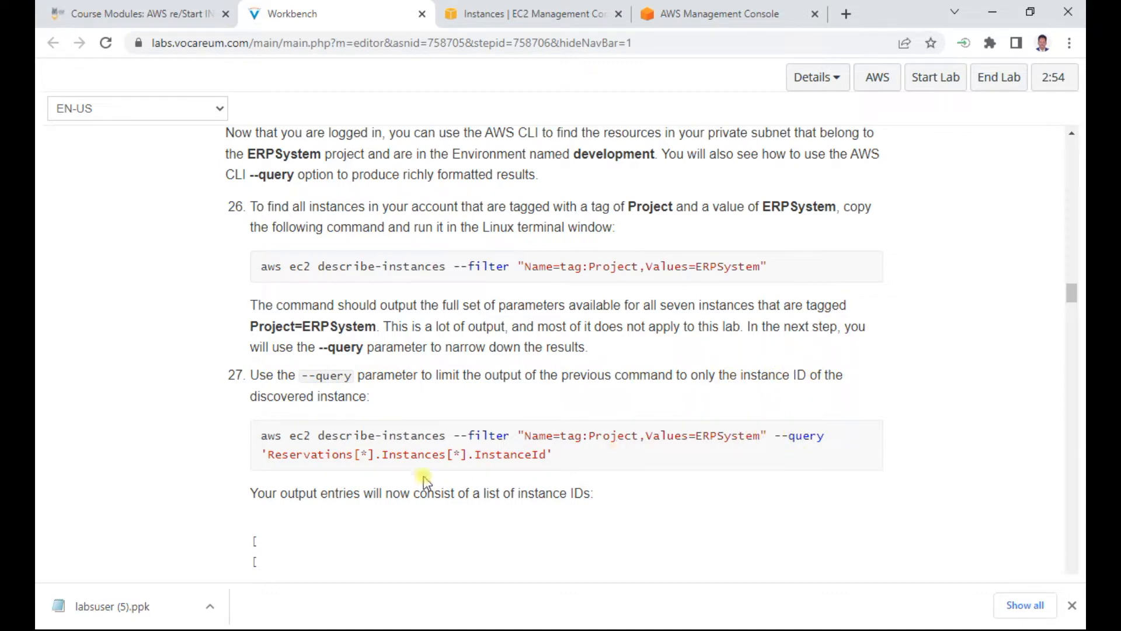
left_click_drag(562, 453, 228, 425)
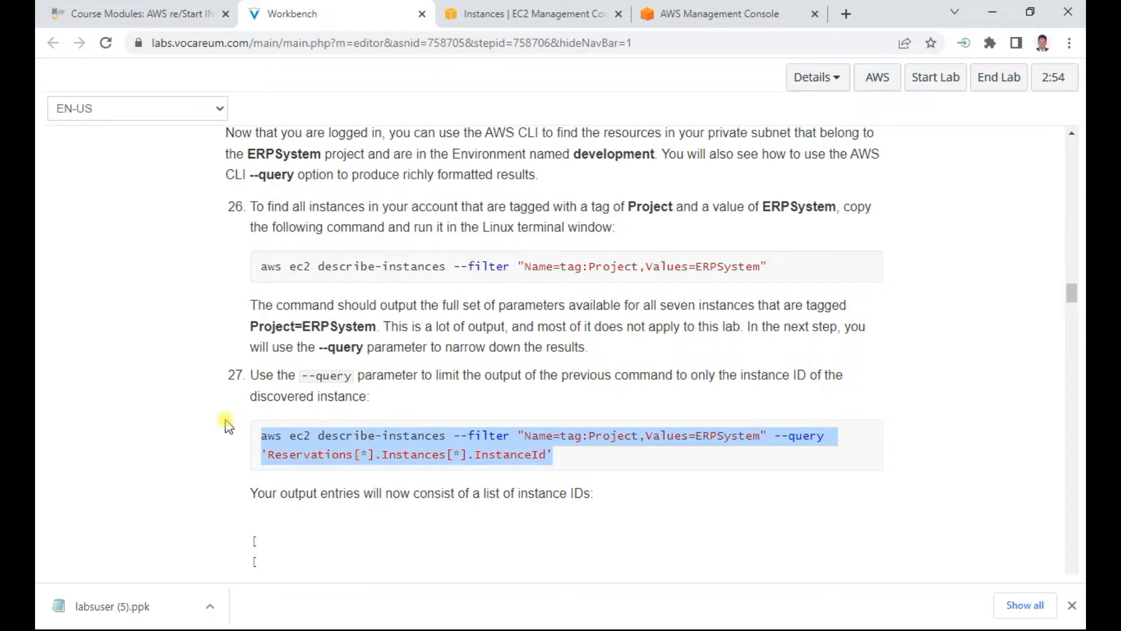
right_click(320, 434)
left_click(346, 442)
scroll(445, 488, "down", 4)
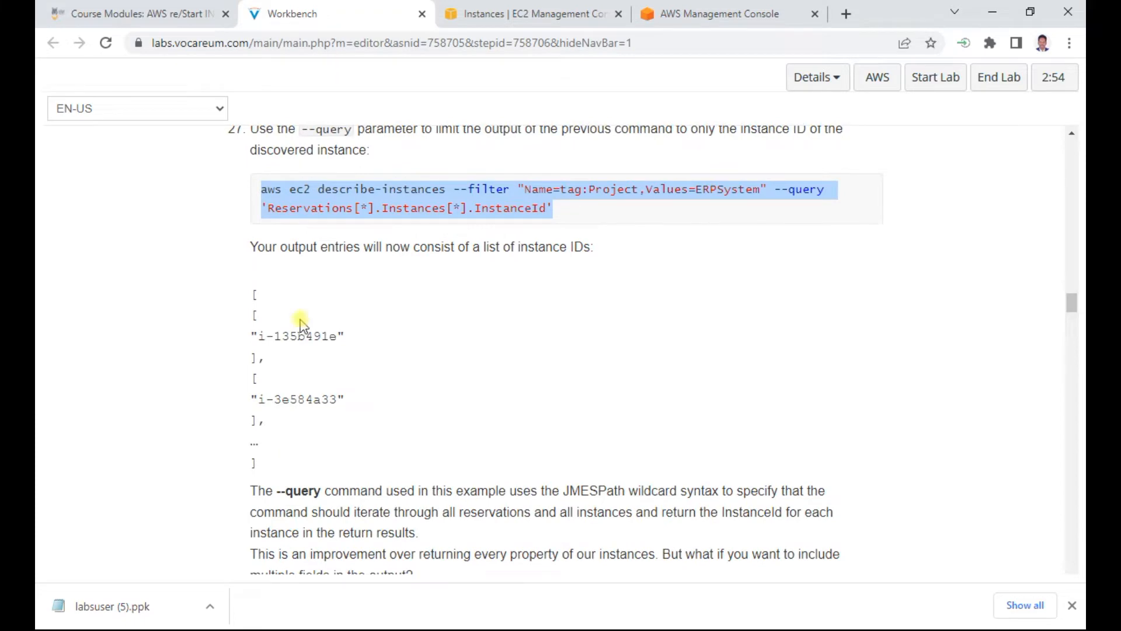
key("alt+Tab")
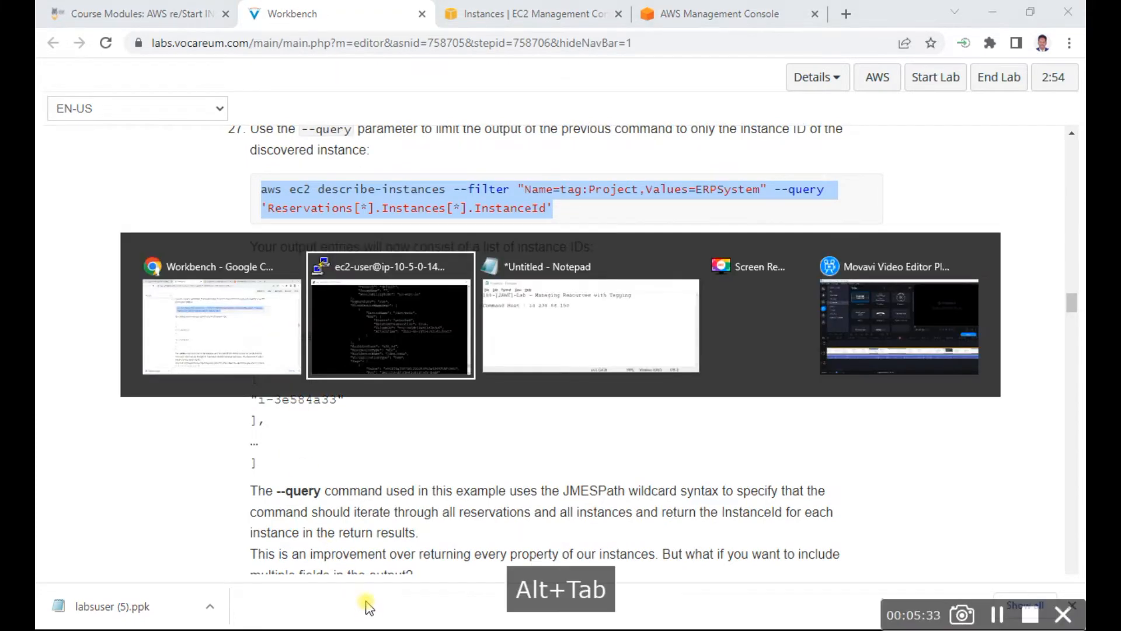
scroll(371, 463, "down", 10)
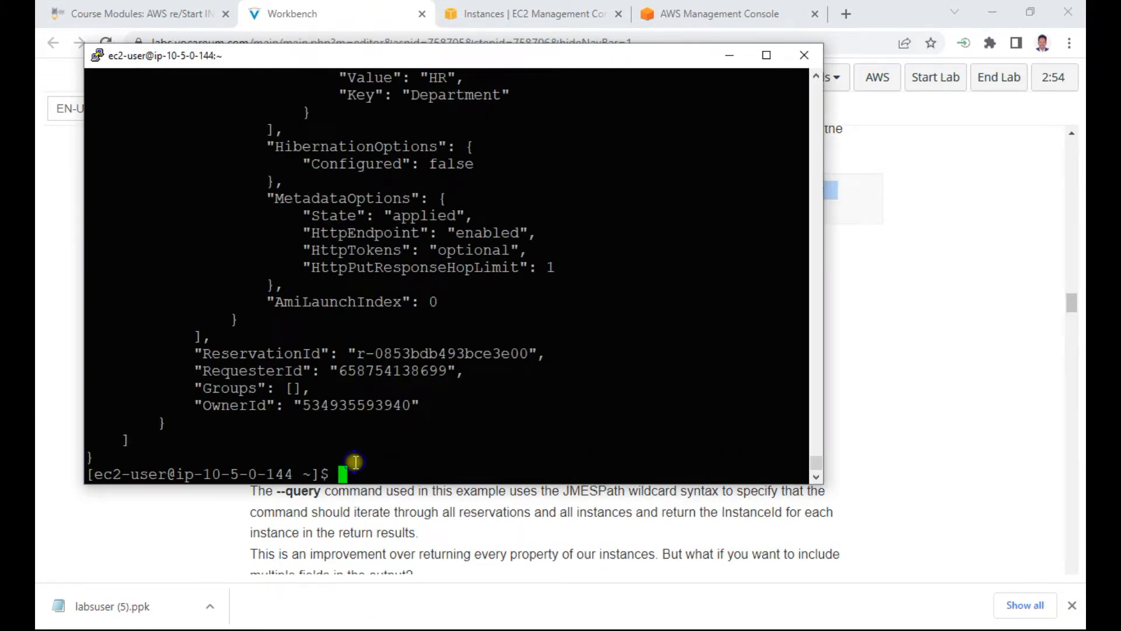
right_click(503, 441)
key("Return")
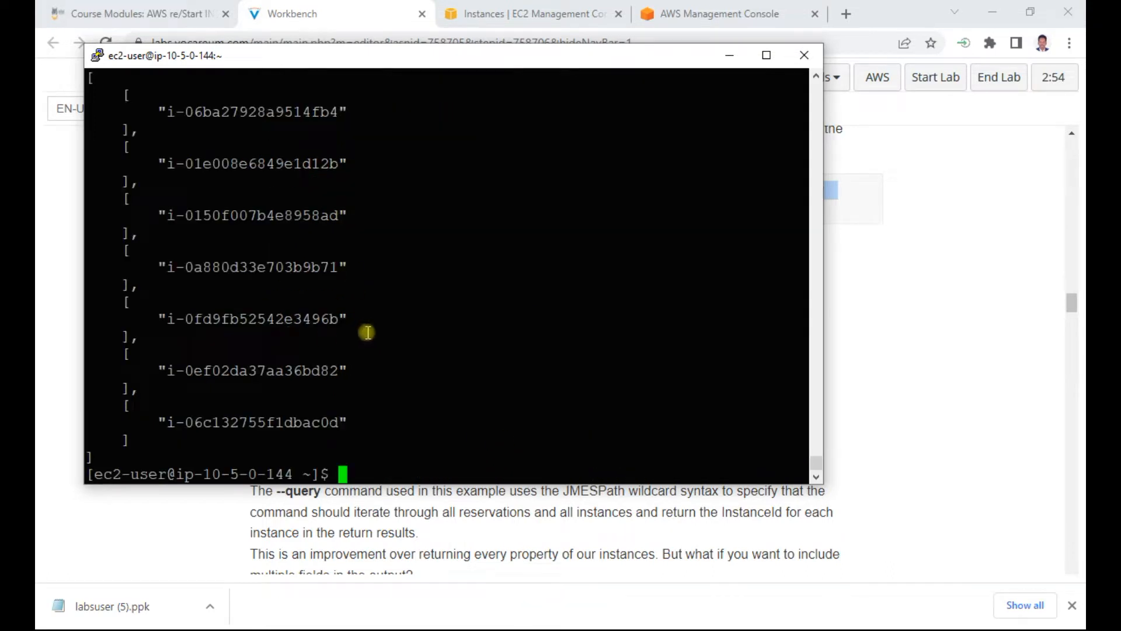
scroll(367, 331, "up", 4)
scroll(372, 366, "down", 4)
Step: Return to the Workbench lab instructions at step 28, then switch to Notepad and record the copied step 27 command under a 27 heading
left_click(188, 538)
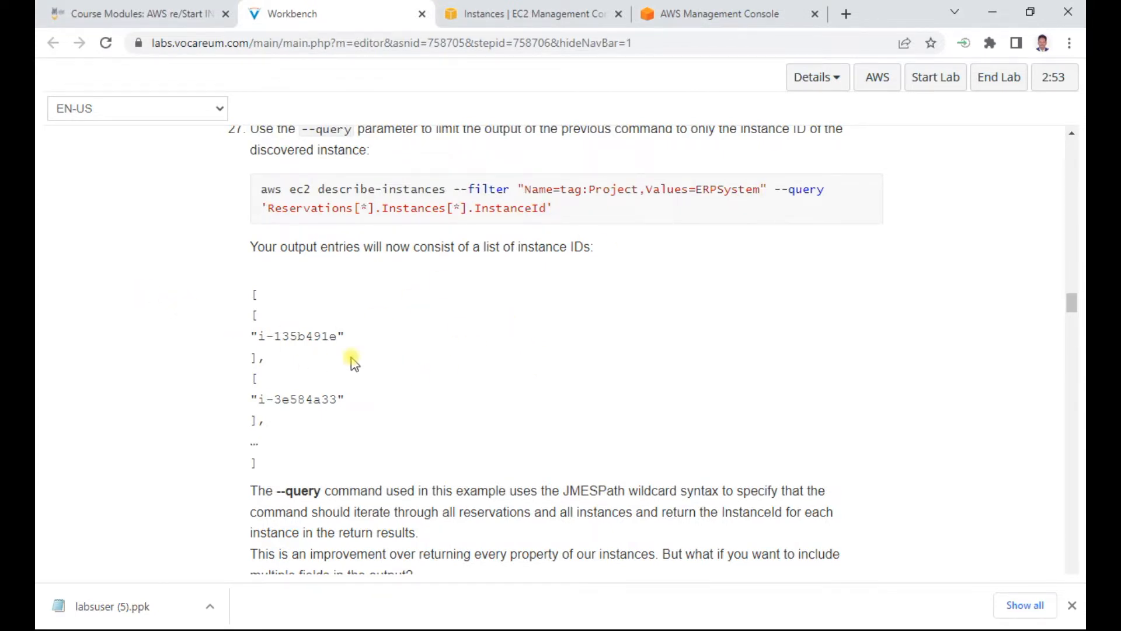
scroll(352, 362, "down", 3)
scroll(358, 349, "down", 1)
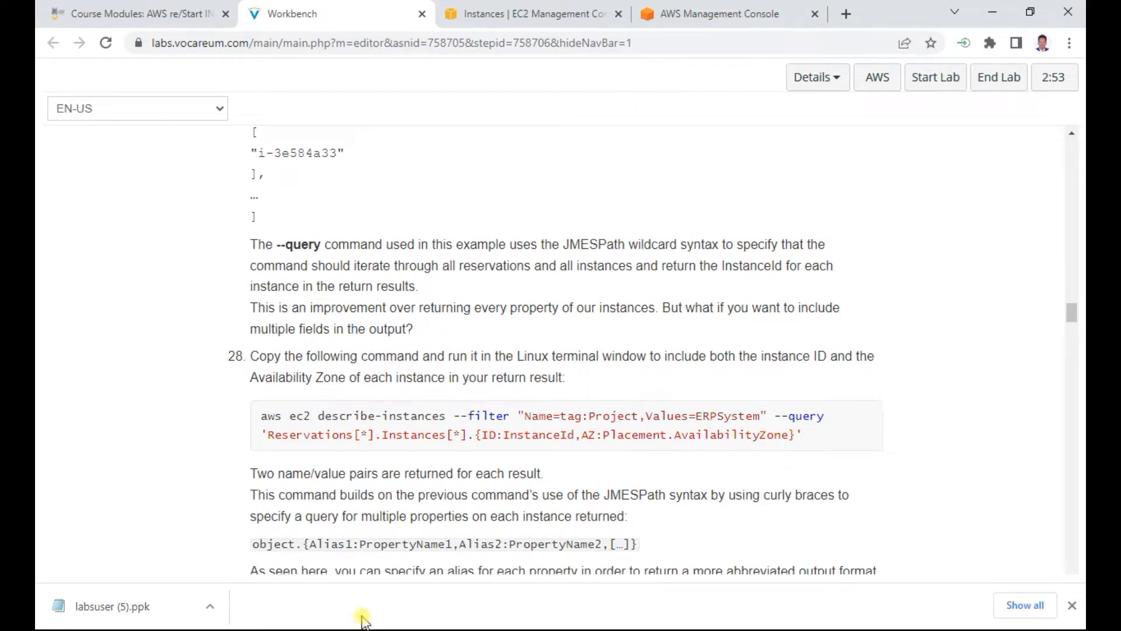
key("alt+Tab")
key("alt+Tab")
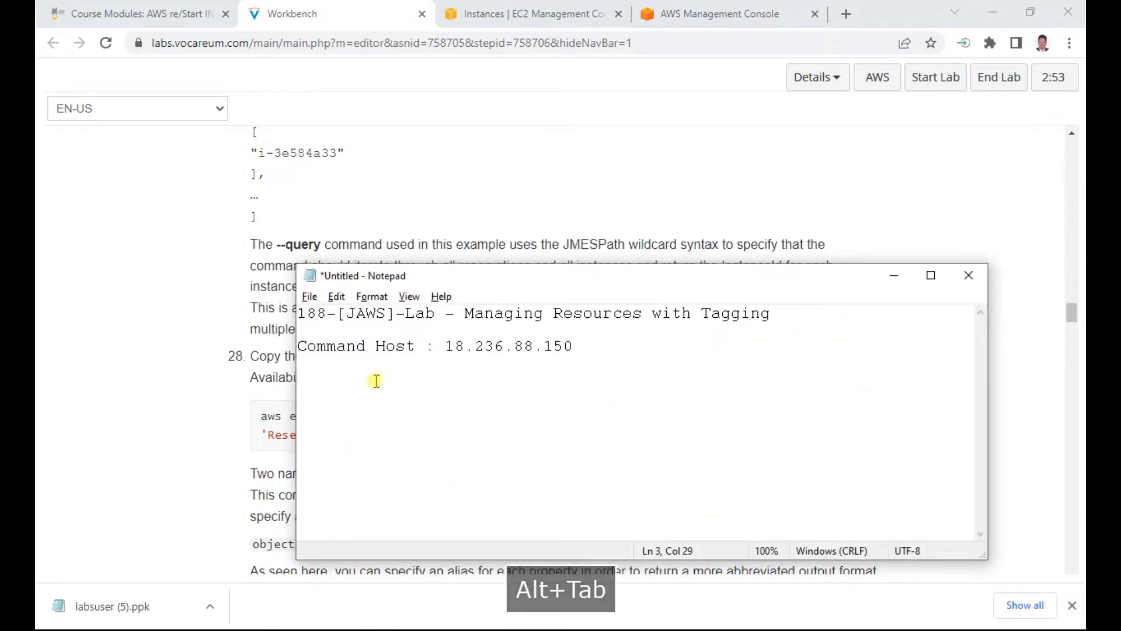
key("Return")
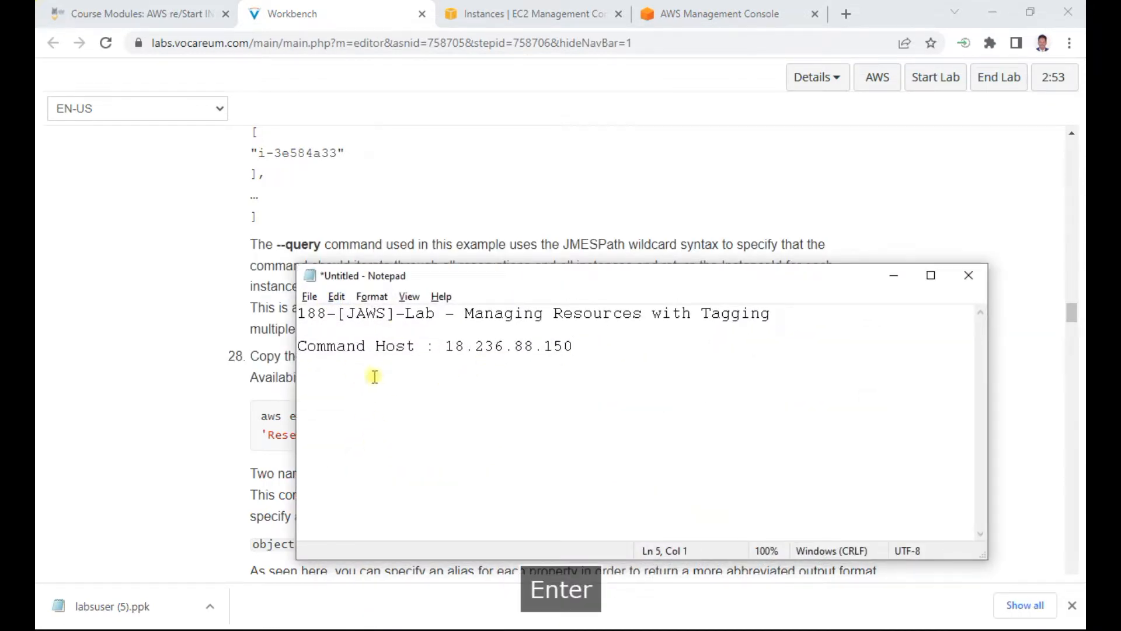
type("27")
key("Return")
key("ctrl+v")
key("Return")
key("Return")
Step: Add a 28 heading in Notepad and copy the lab's step 28 describe-instances command beneath it
type("28")
key("Return")
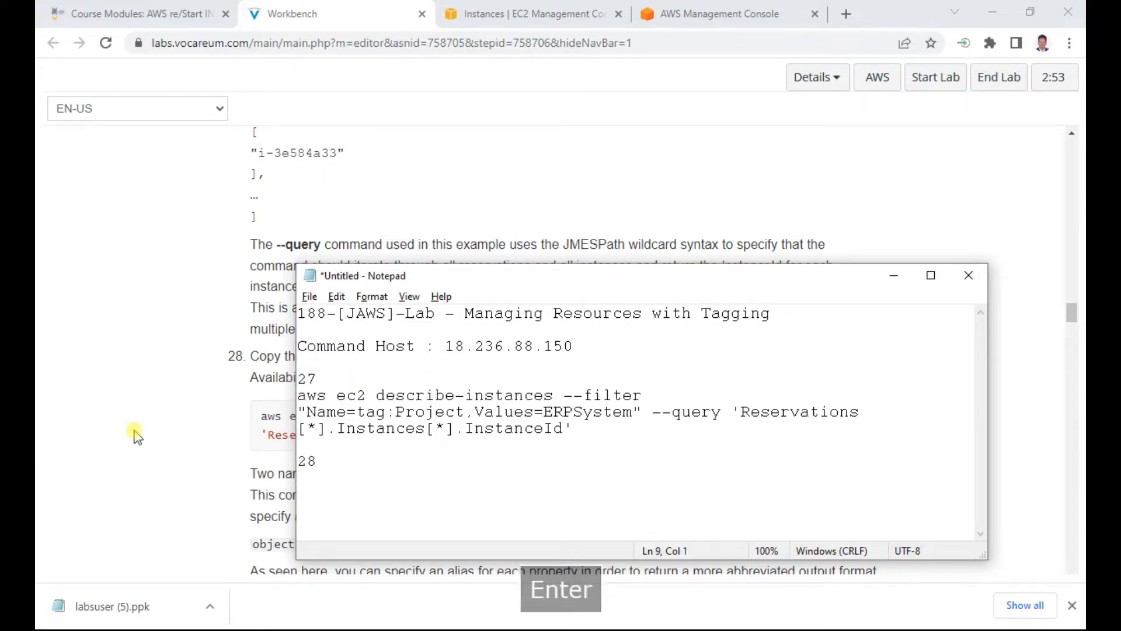
left_click(233, 421)
left_click_drag(262, 416, 800, 438)
right_click(670, 413)
left_click(692, 424)
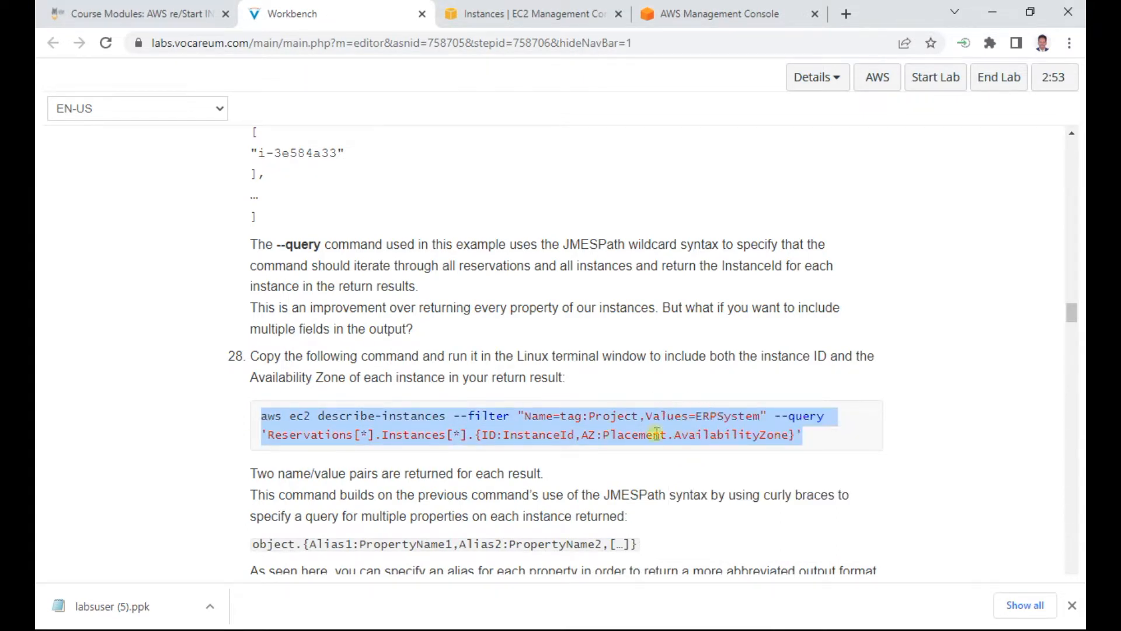
key("alt+Tab")
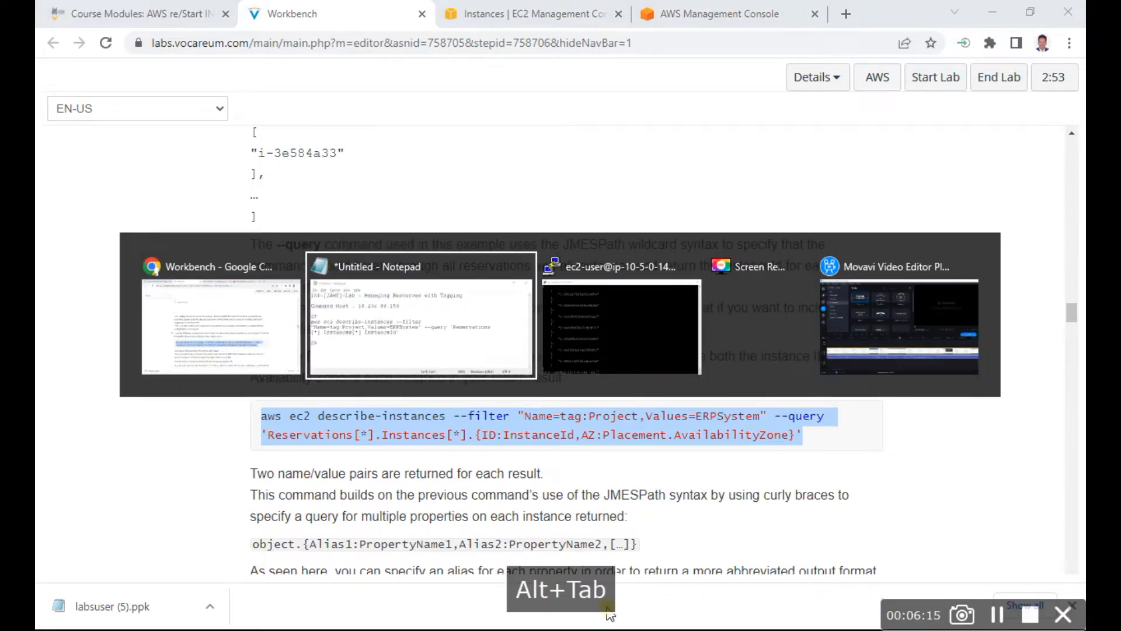
key("ctrl+v")
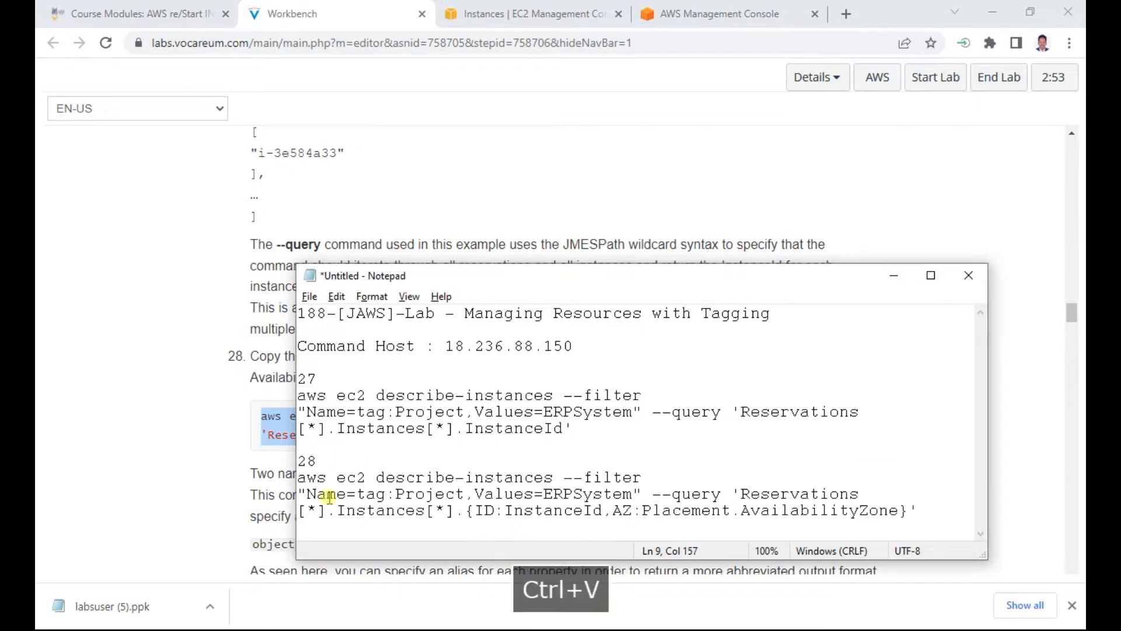
Step: Switch to the PuTTY session and run the step 28 command with the query fields {ID:InstanceId,AZ:Placement.AvailabilityZone}
key("alt+Tab")
key("alt+Tab")
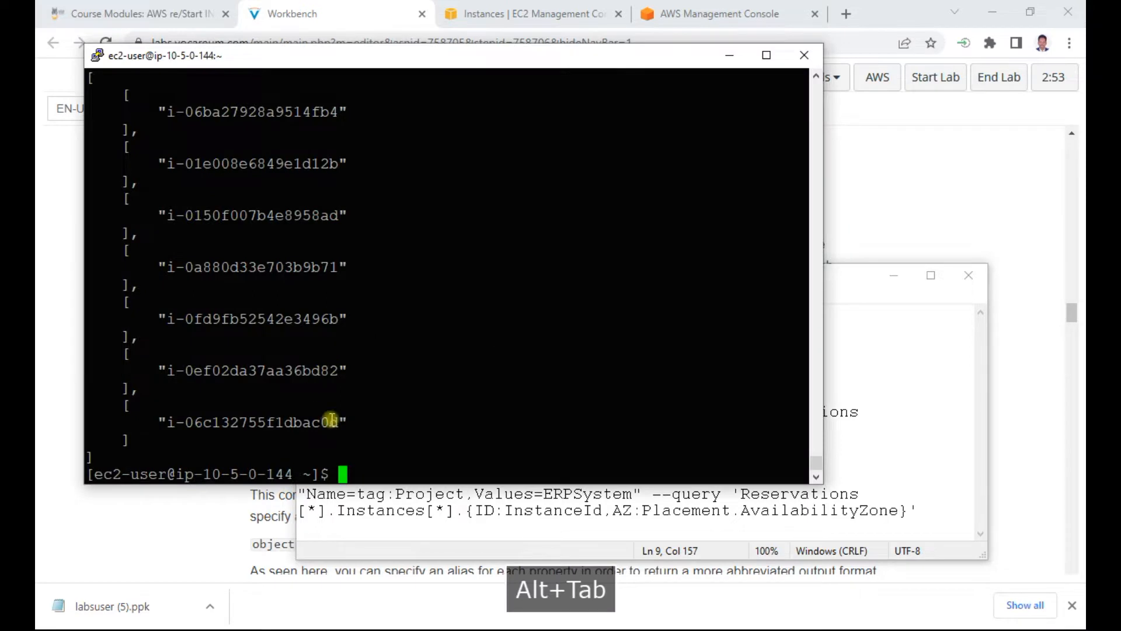
right_click(363, 465)
key("Return")
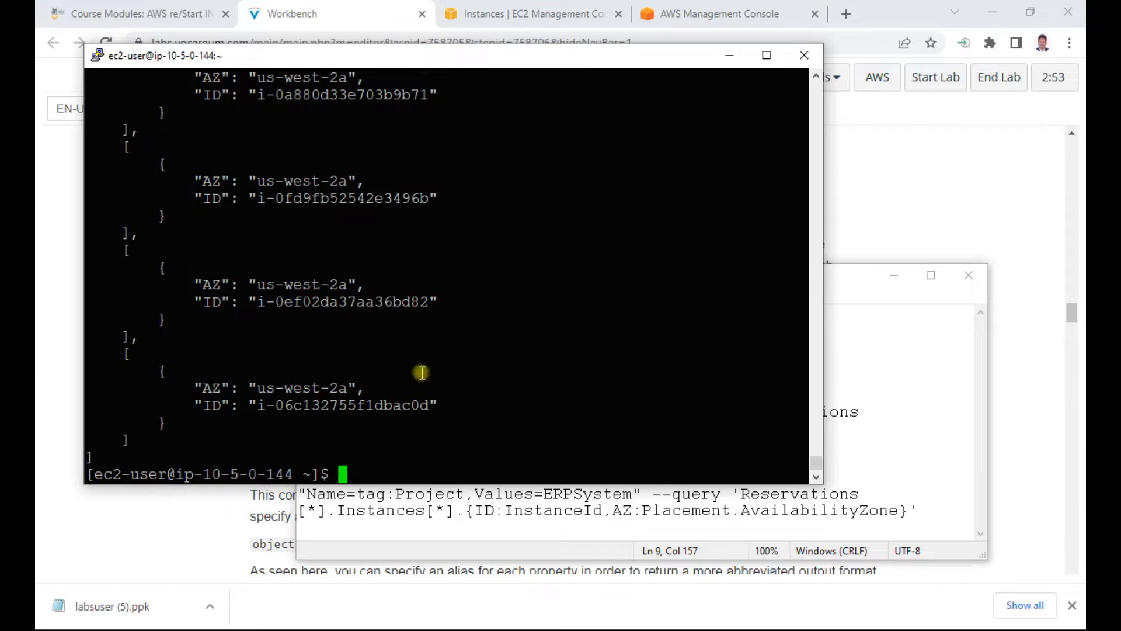
Step: Copy the step 28 output from the PuTTY session into the Notepad notes below the step 28 command
left_click_drag(450, 404, 49, 198)
left_click(294, 202)
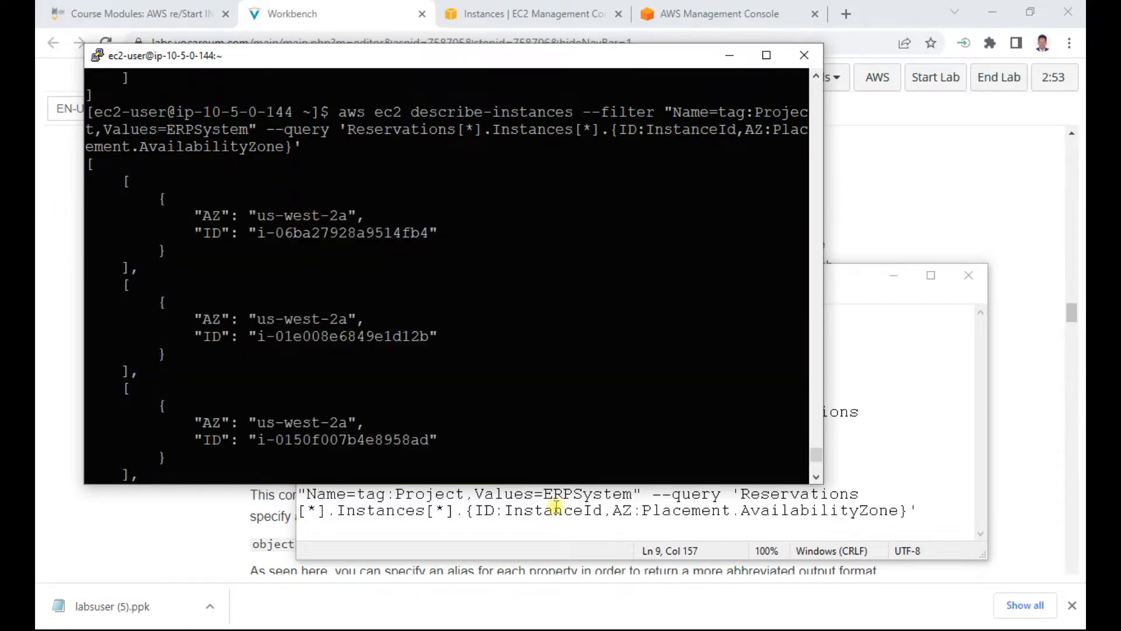
left_click(929, 510)
key("Return")
key("Return")
key("Return")
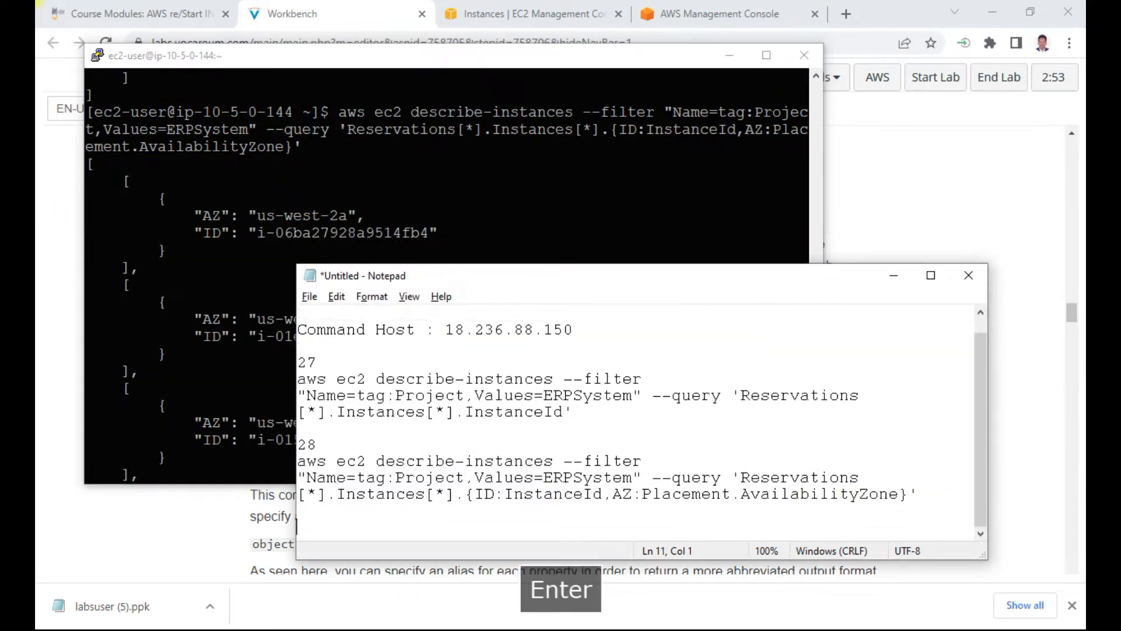
key("ctrl+v")
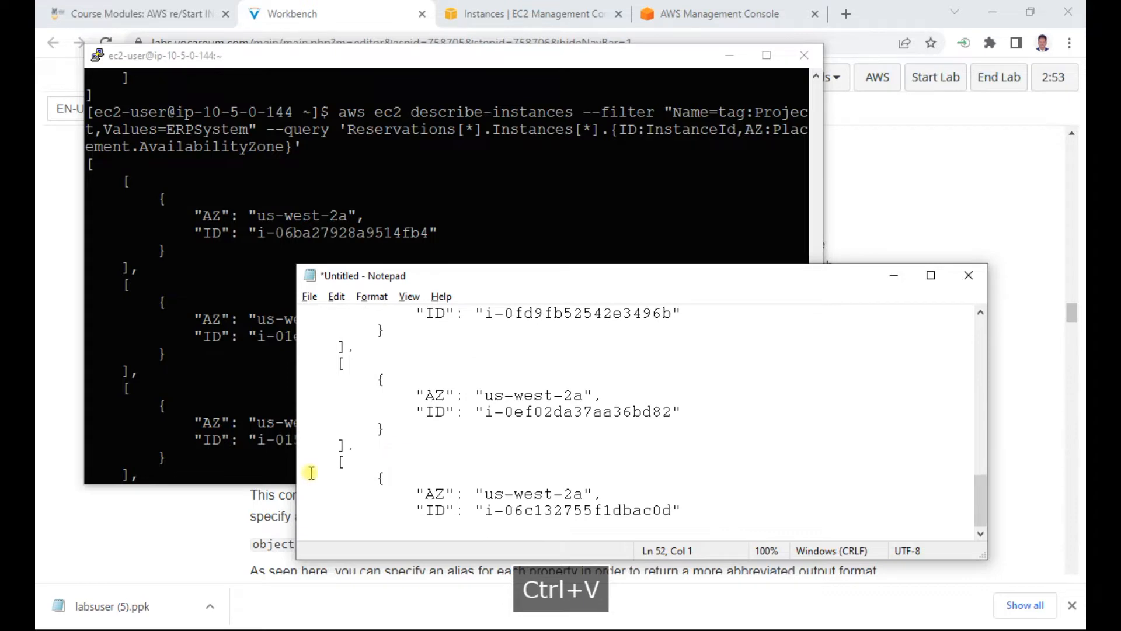
Step: Return to the Workbench instructions and read the explanation after step 28 about ERPSystem filtering and including custom tag values
left_click(50, 464)
scroll(209, 441, "down", 2)
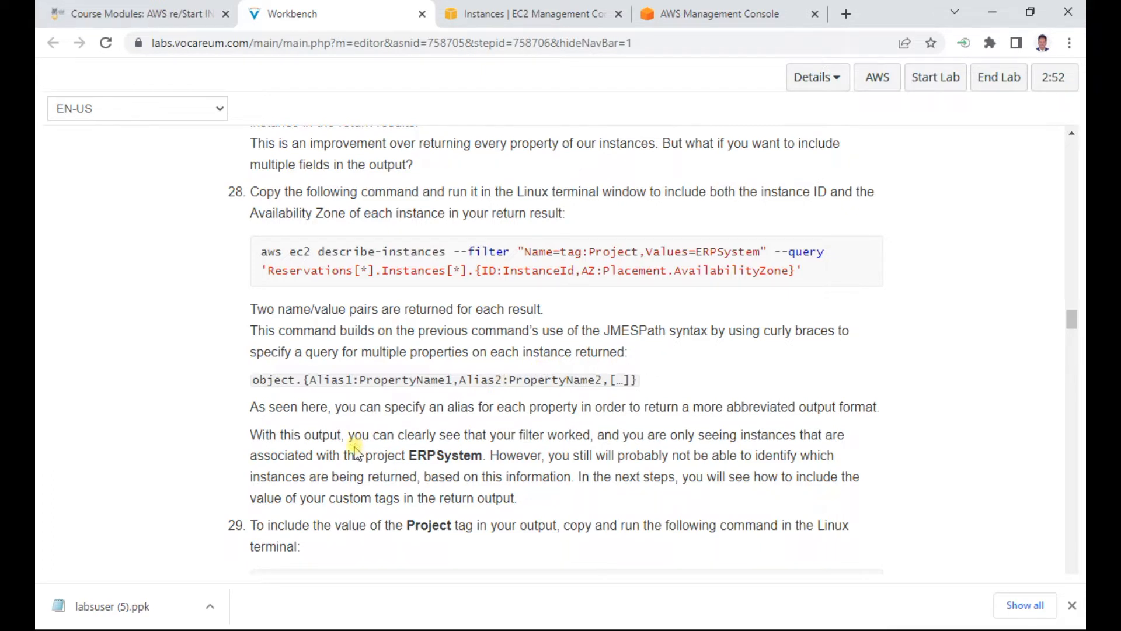
left_click_drag(425, 435, 829, 440)
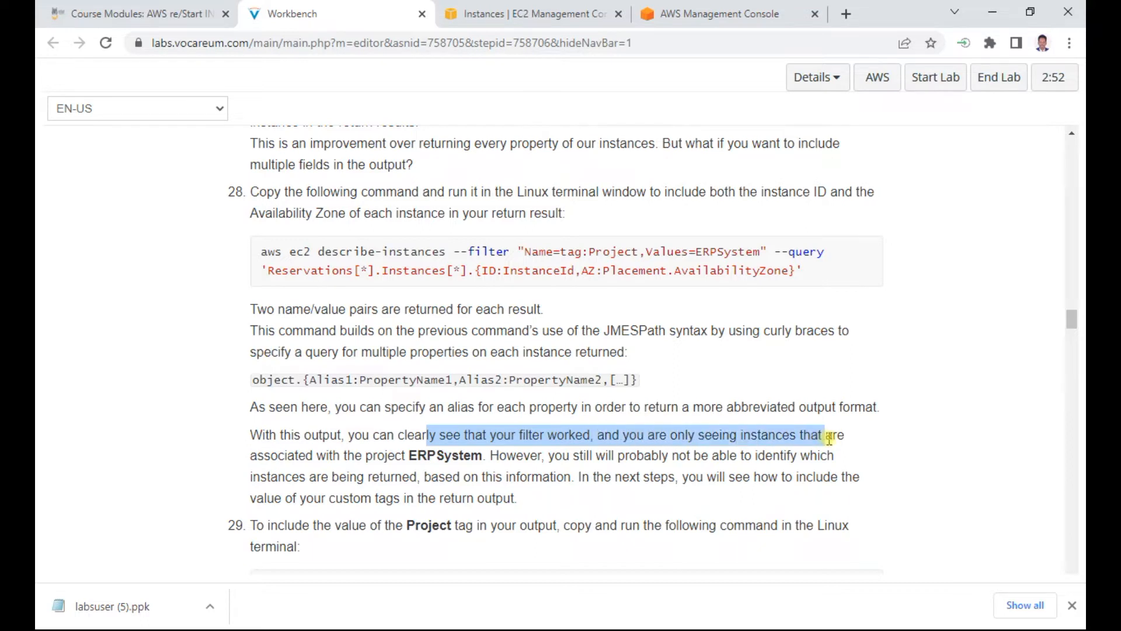
double_click(468, 455)
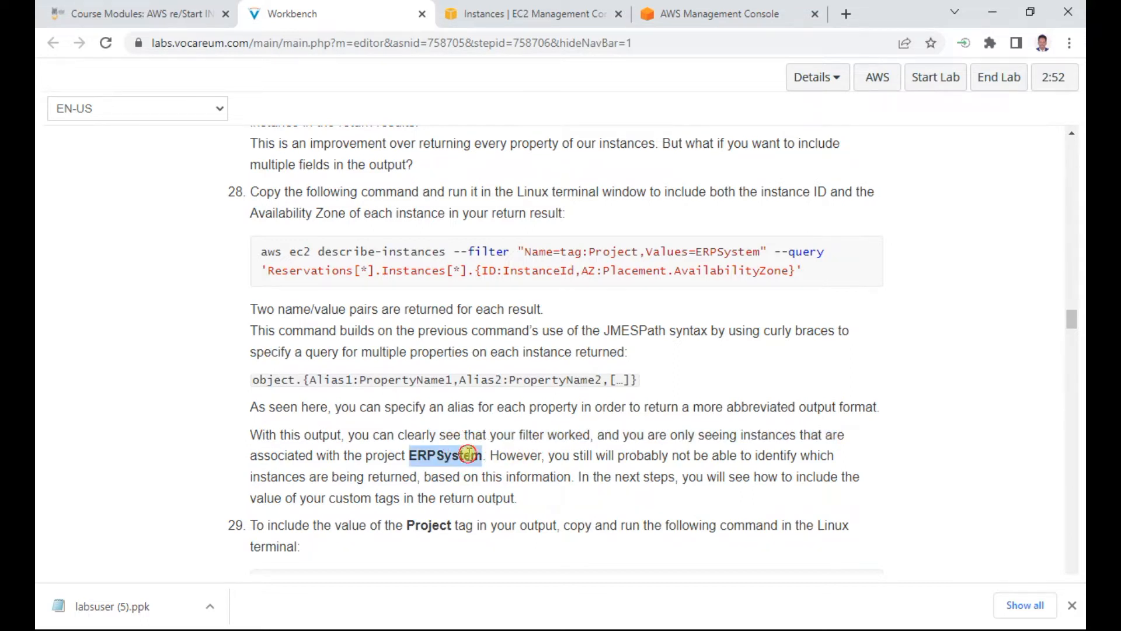
left_click_drag(605, 455, 838, 467)
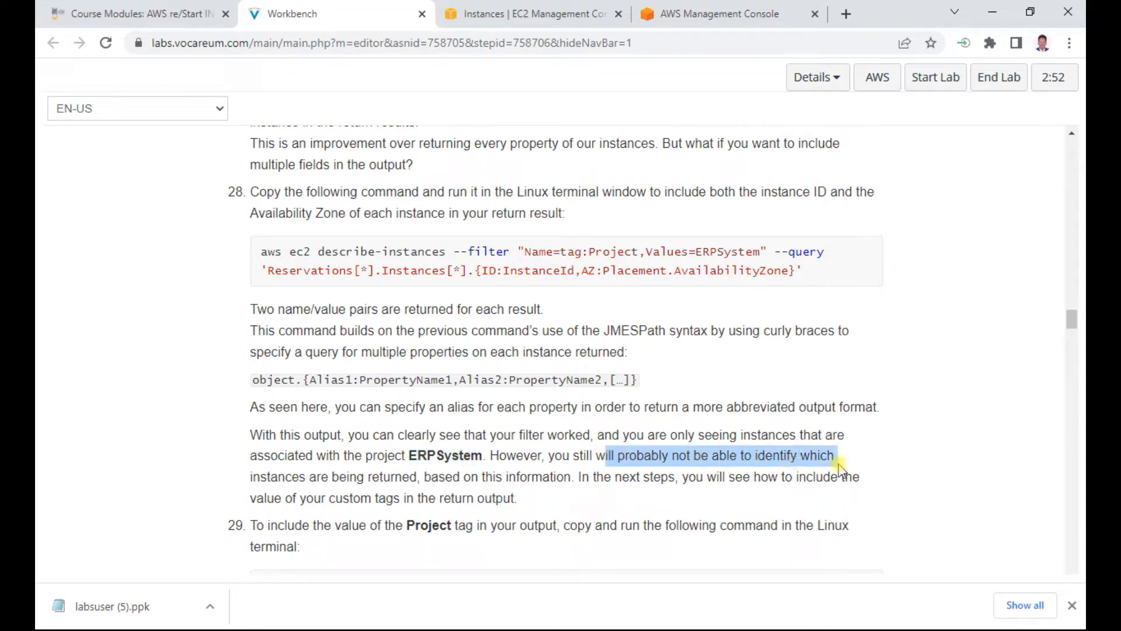
left_click_drag(348, 476, 749, 477)
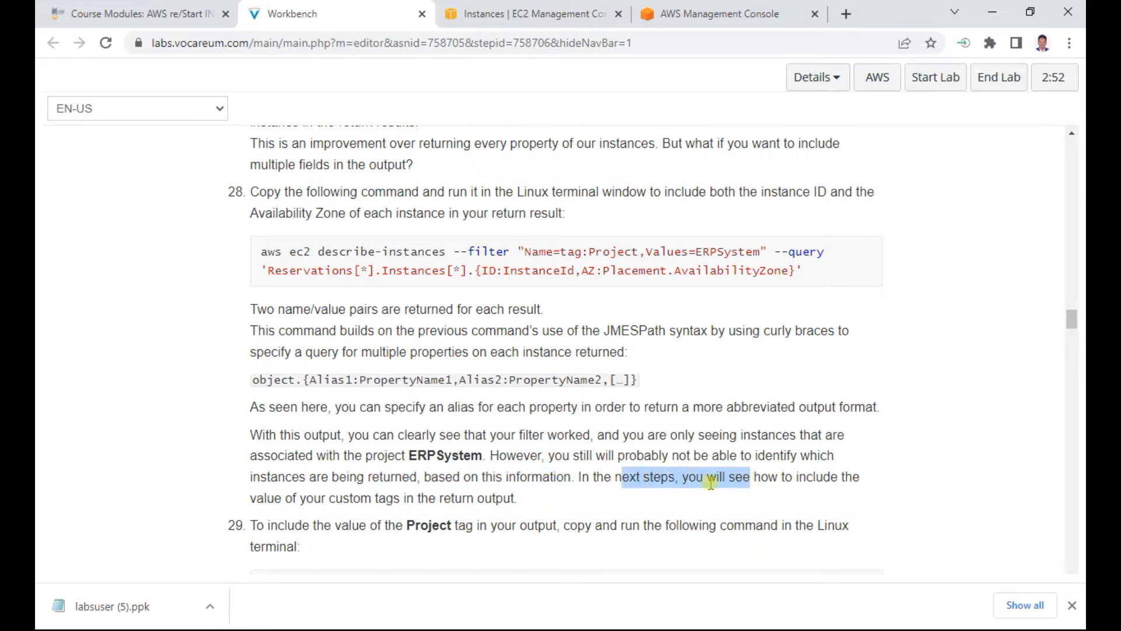
Step: Copy the lab's step 29 describe-instances command, which adds the Project tag value, into Notepad under a 29 heading
scroll(549, 496, "down", 3)
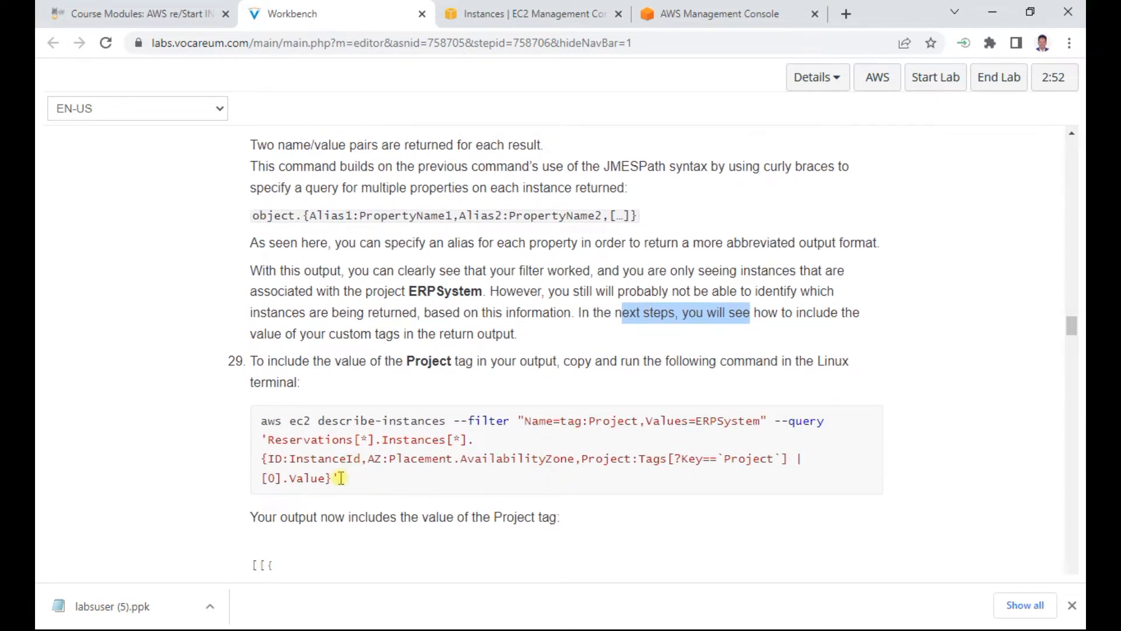
left_click_drag(345, 478, 258, 421)
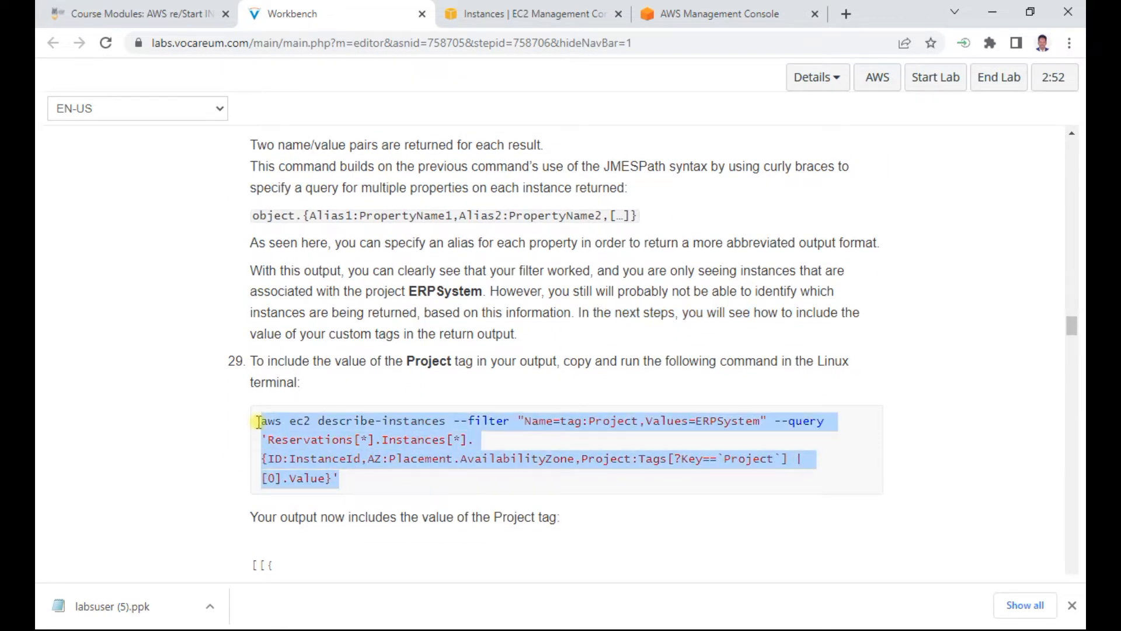
key("ctrl+c")
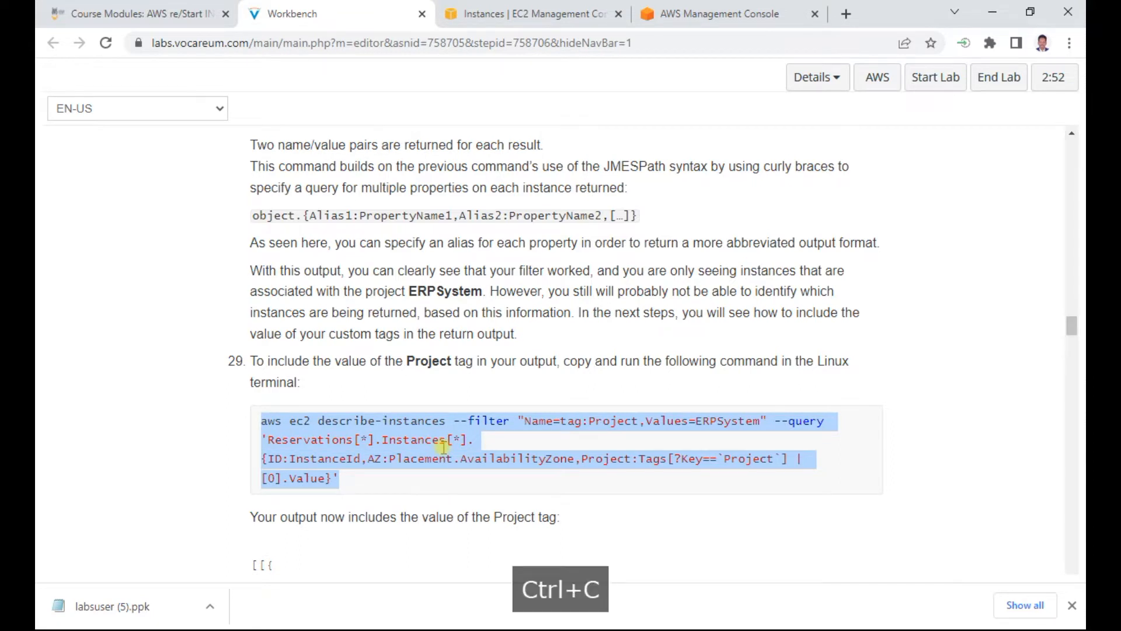
key("alt+Tab")
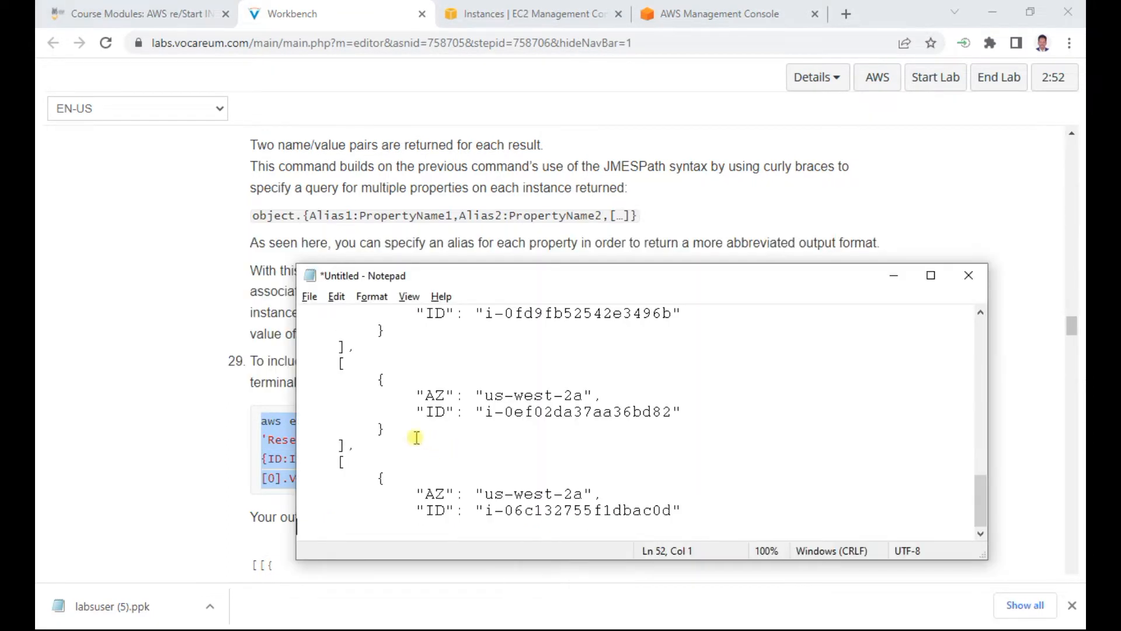
key("Return")
key("Return")
type("29")
key("Return")
key("ctrl+v")
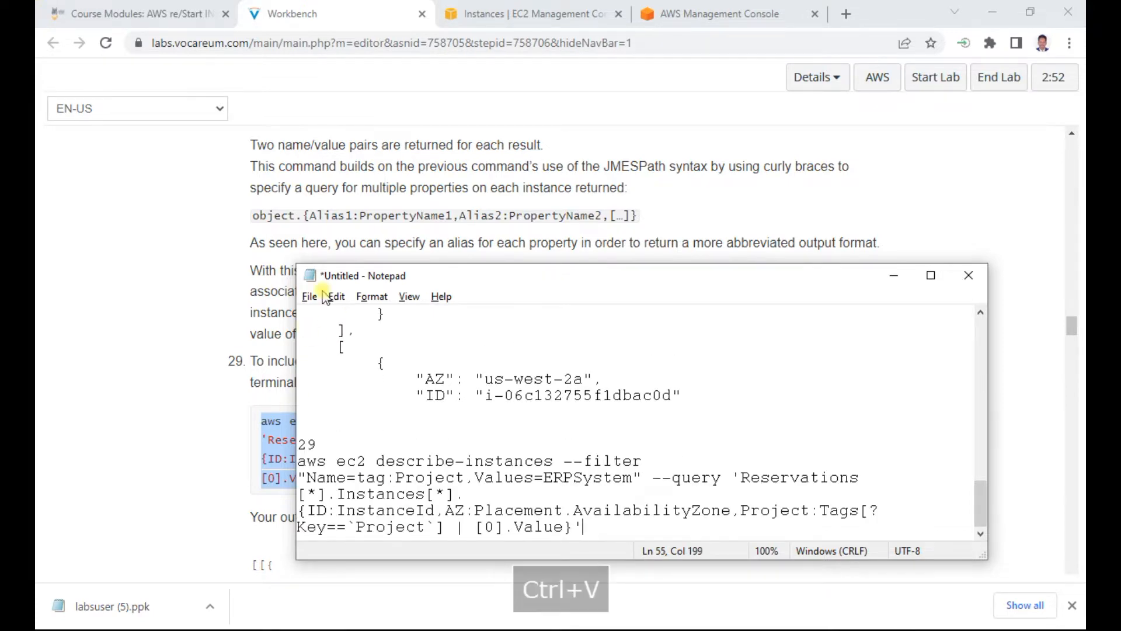
Step: Check the expected step 29 output in Workbench, then run the command with Project:Tags[?Key==`Project`] | [0].Value in the PuTTY session
left_click(125, 369)
scroll(361, 334, "down", 5)
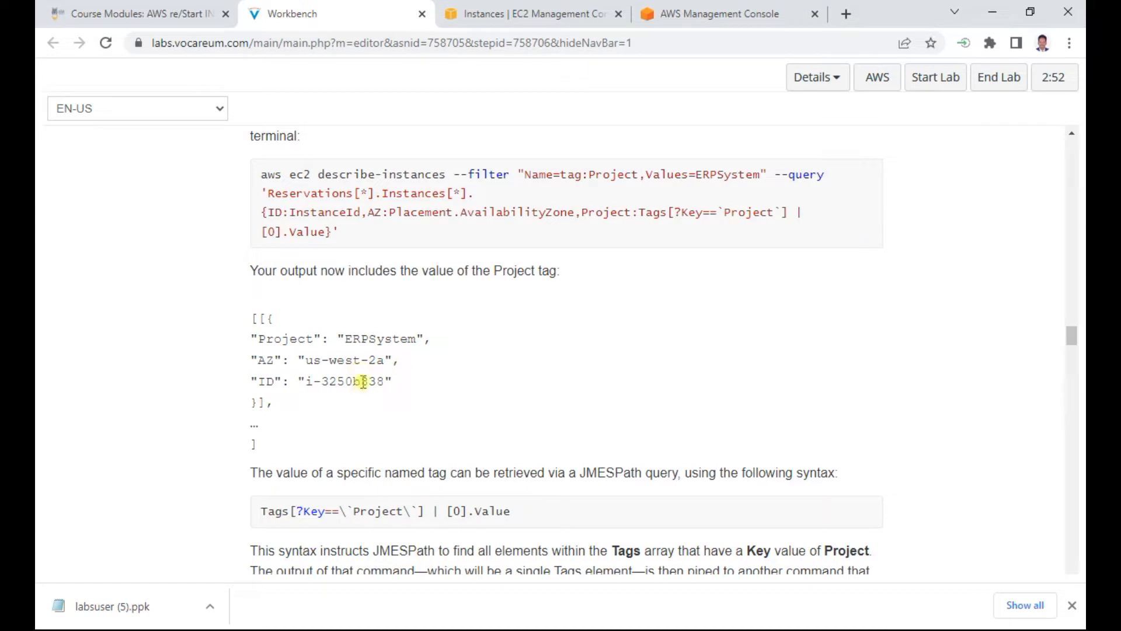
key("alt+Tab")
key("alt+Tab")
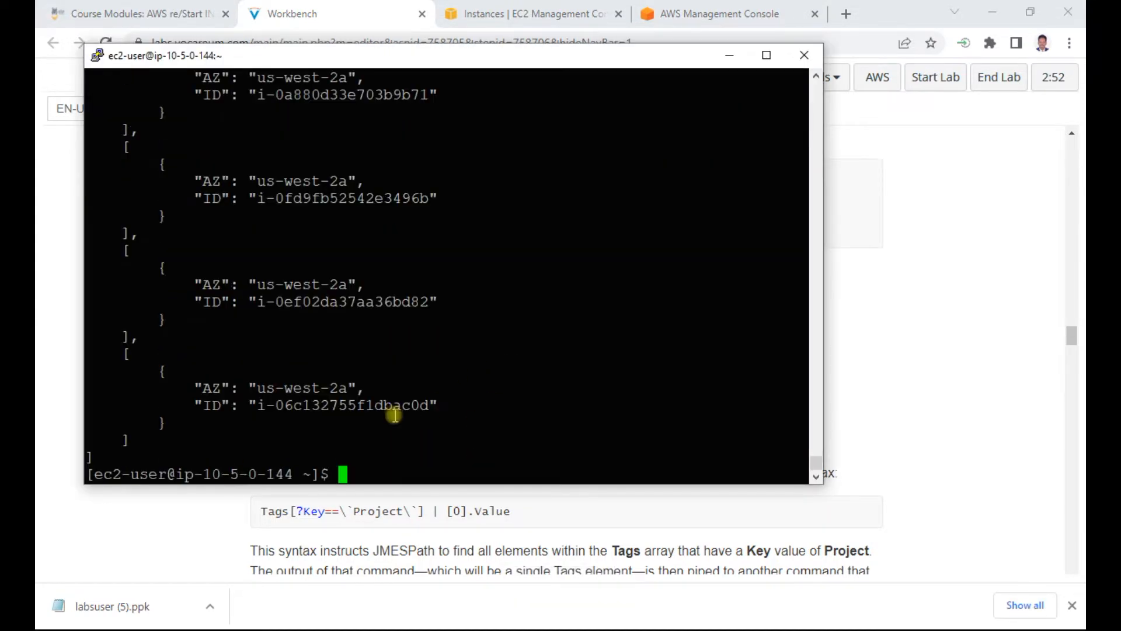
right_click(608, 456)
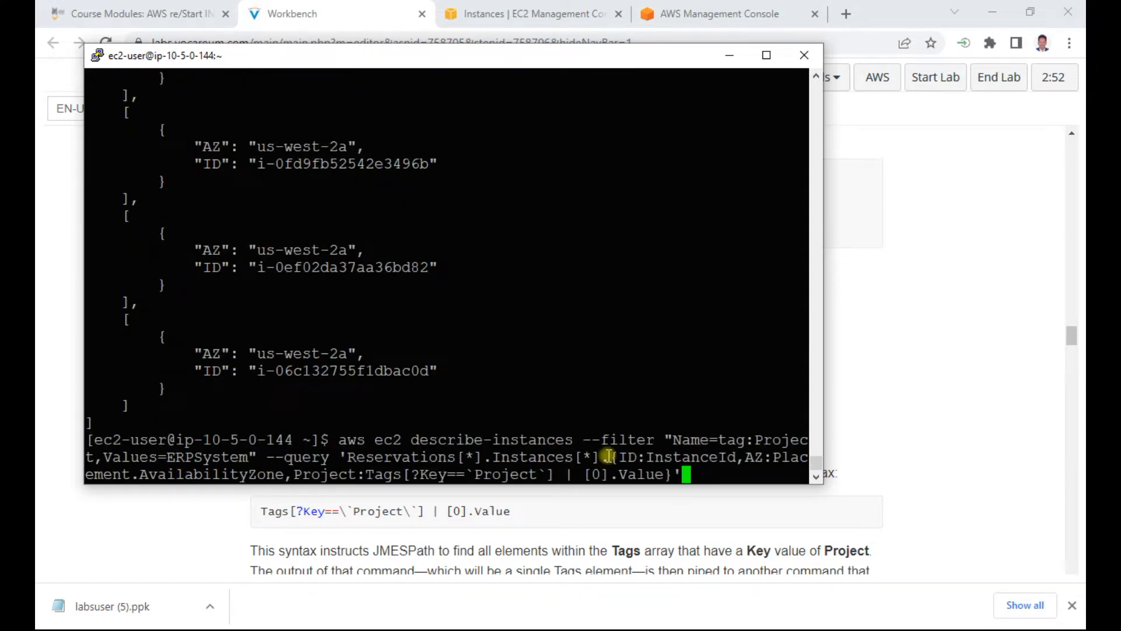
key("Return")
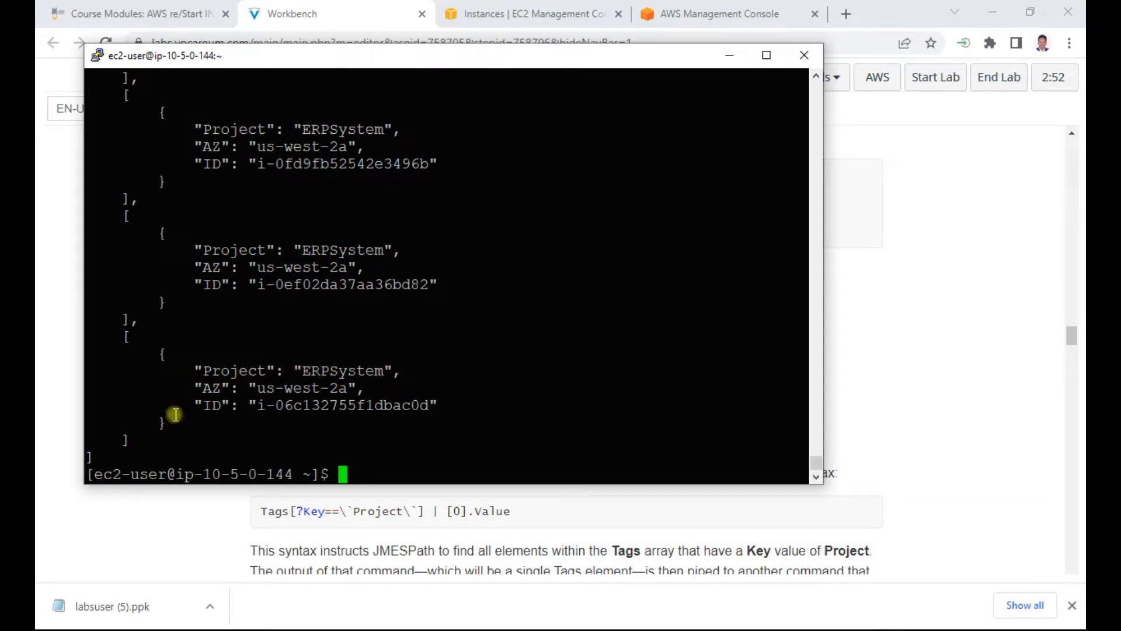
Step: Copy the step 29 output from the PuTTY session into the Notepad notes below the step 29 command
left_click_drag(93, 459, 43, 246)
left_click_drag(182, 258, 212, 270)
left_click(213, 270)
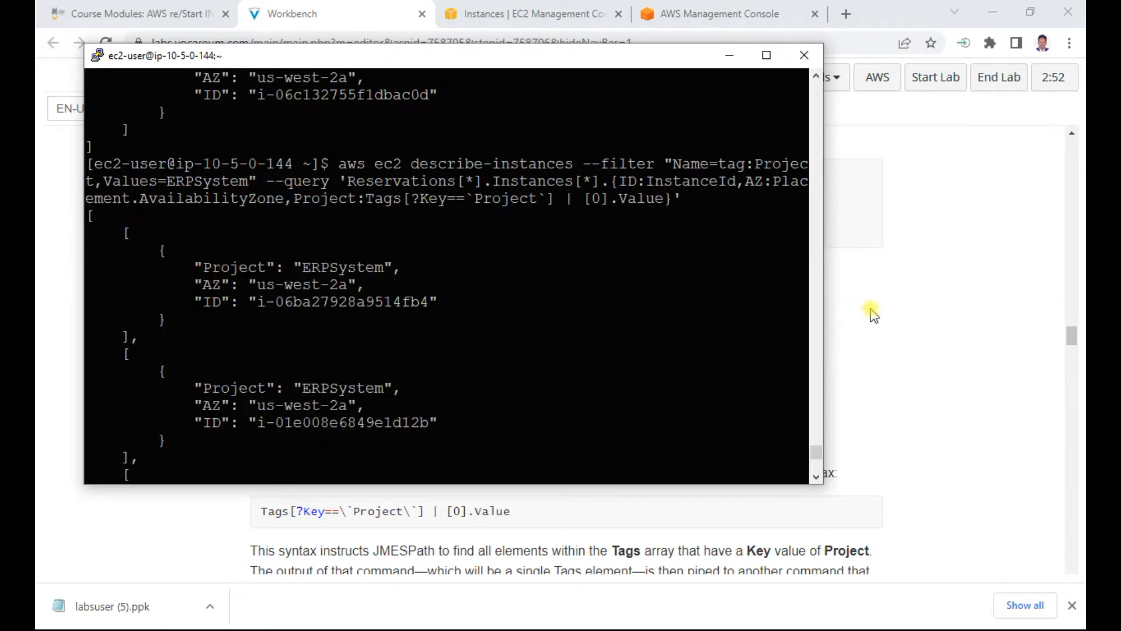
scroll(869, 313, "down", 3)
left_click(965, 278)
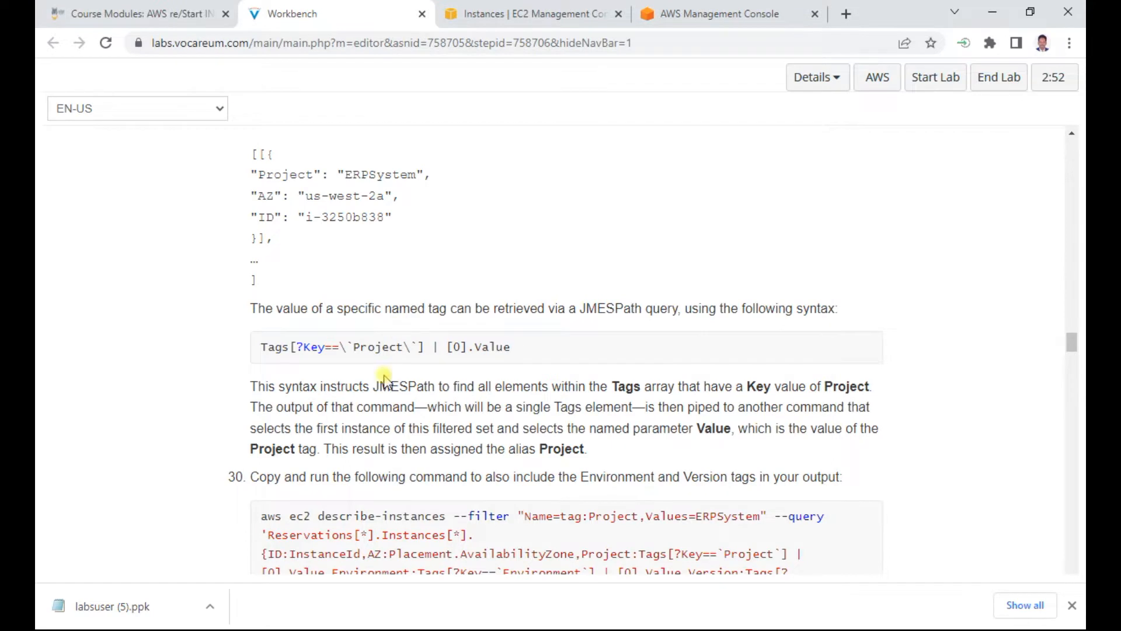
key("alt+Tab")
key("alt+Tab")
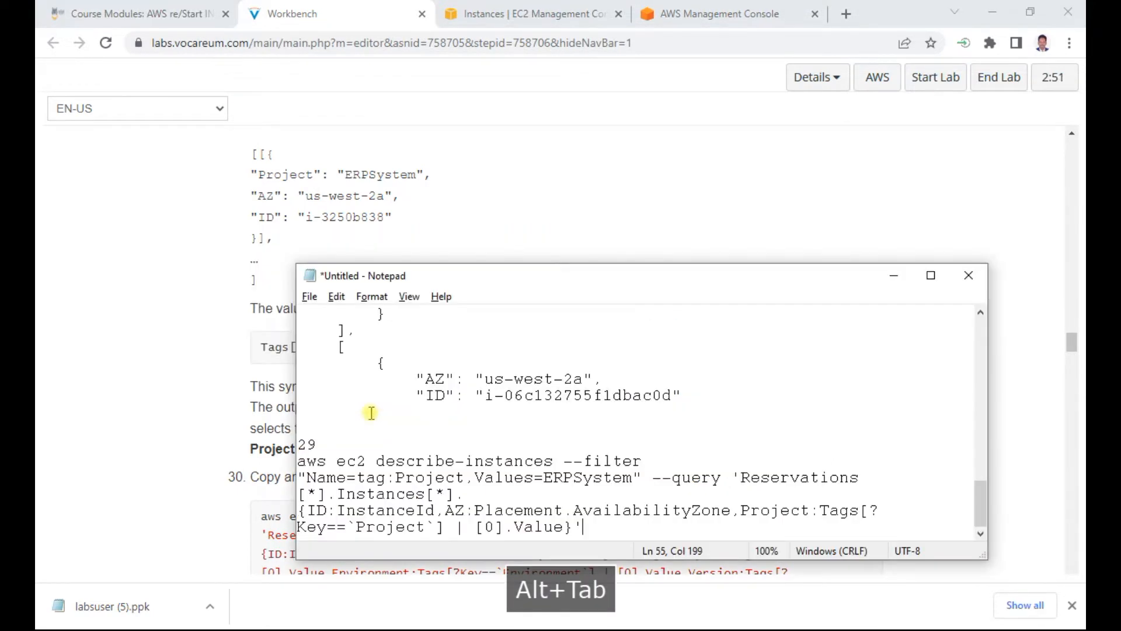
key("Return")
key("Return")
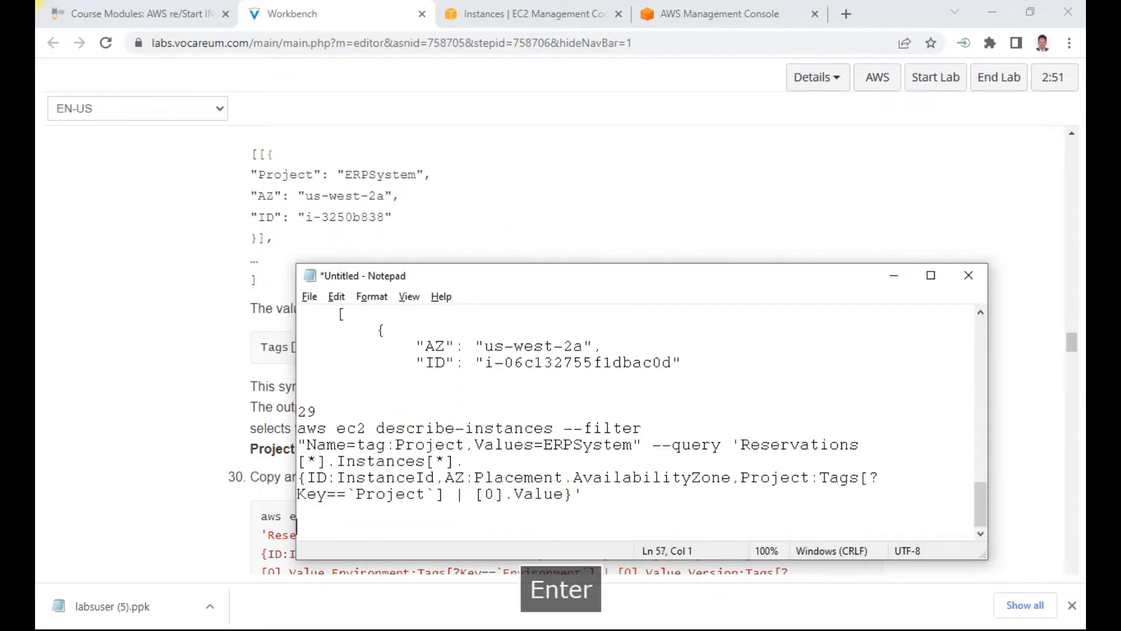
key("ctrl+v")
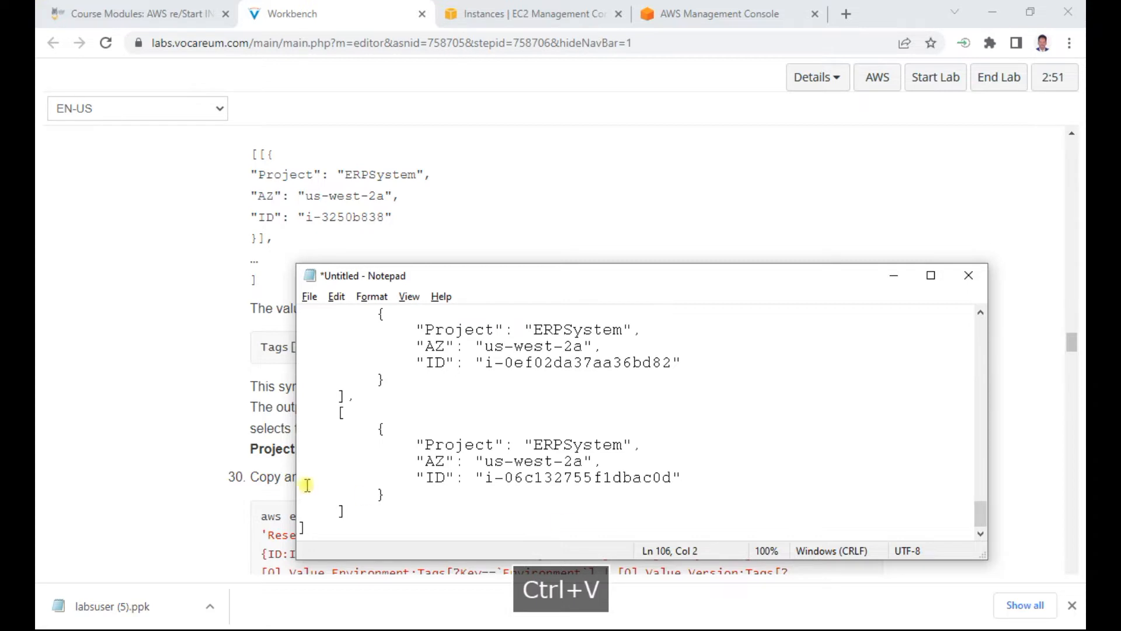
Step: Copy the lab's step 30 describe-instances command, which adds the Environment and Version tags, and run it in the PuTTY session
left_click(129, 447)
scroll(240, 447, "down", 1)
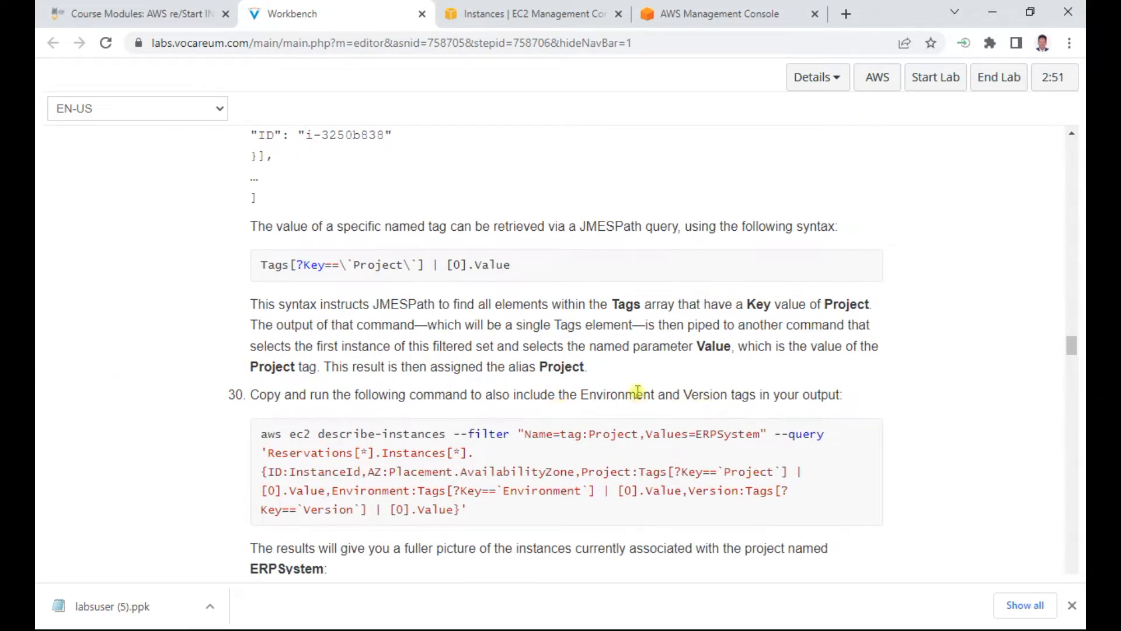
left_click_drag(473, 510, 258, 436)
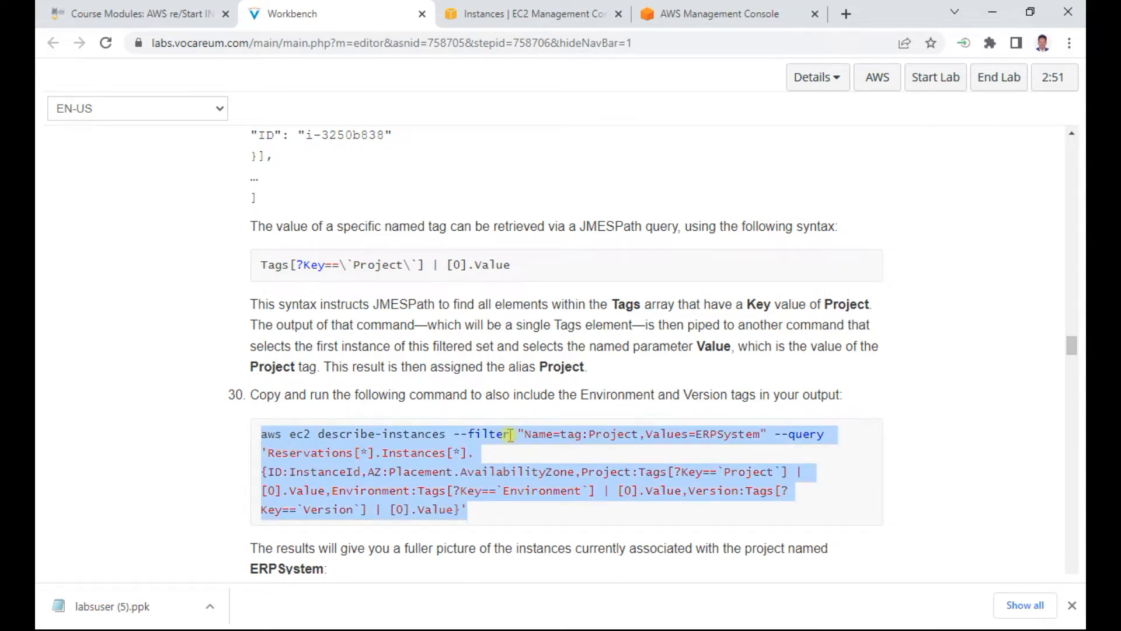
key("ctrl+c")
key("alt+Tab")
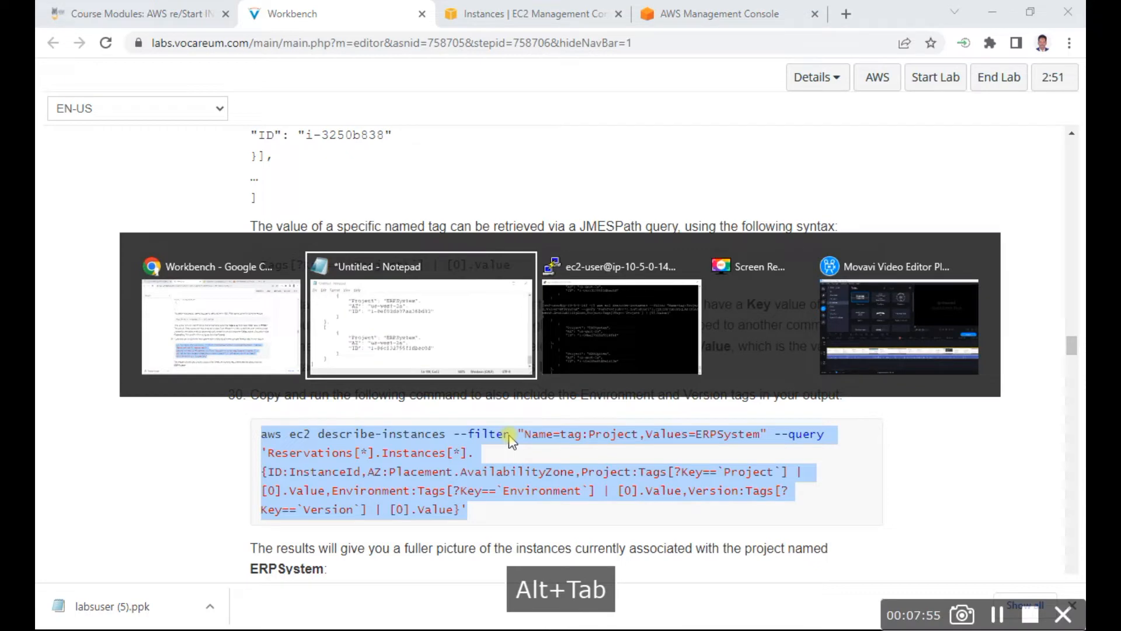
key("alt+Tab")
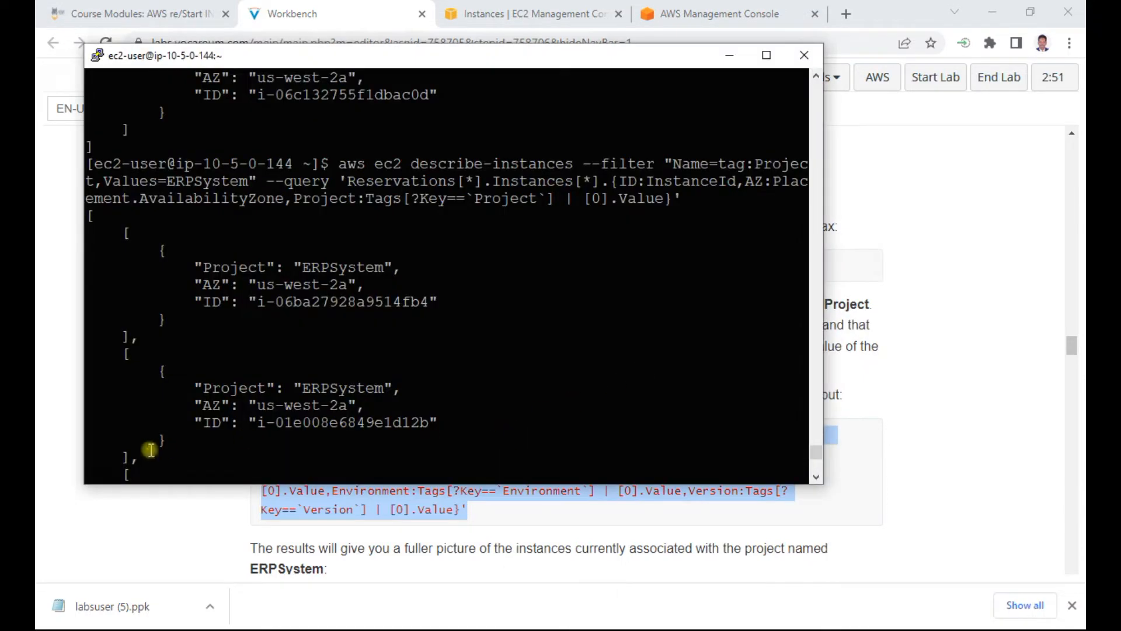
scroll(255, 407, "down", 10)
right_click(344, 470)
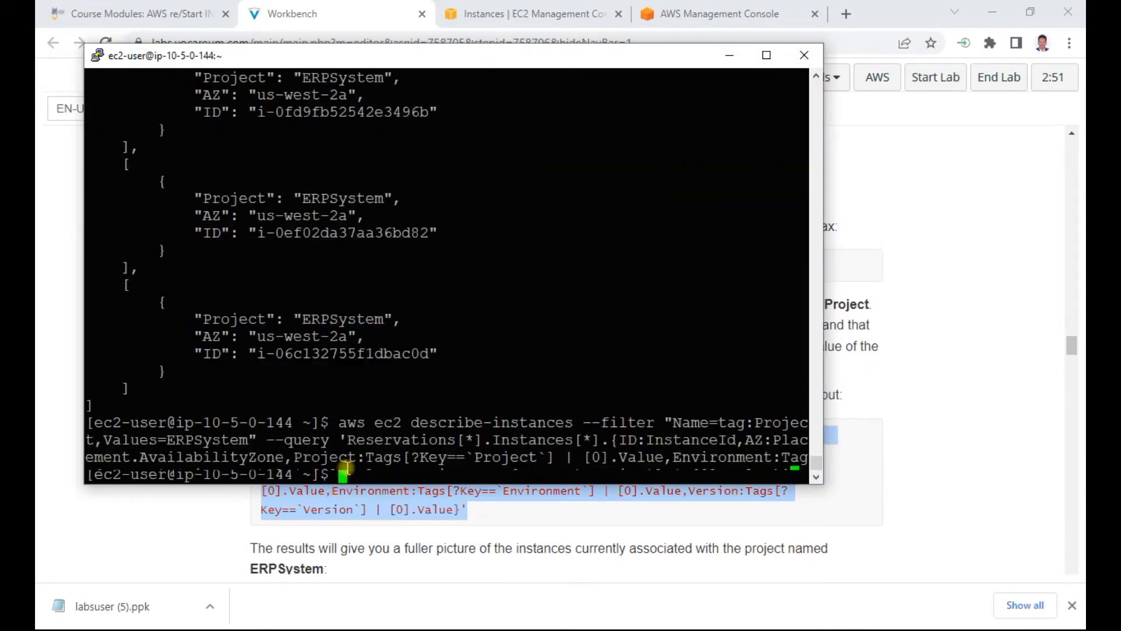
key("Return")
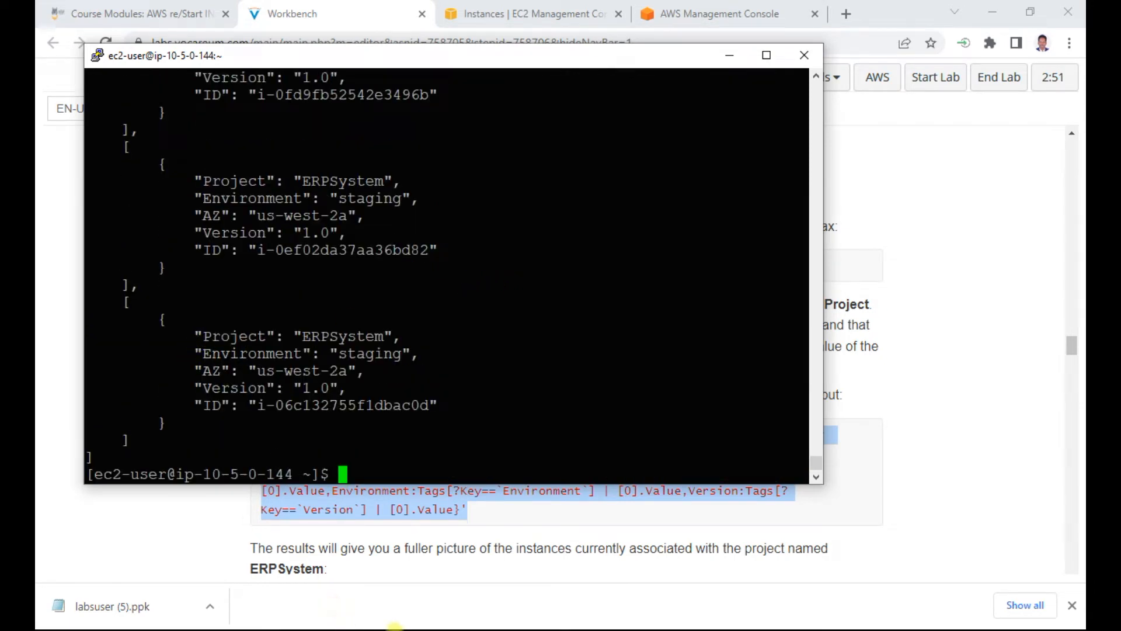
Step: Paste the step 30 describe-instances command into the Notepad notes under a 30 heading
key("alt+Tab")
key("alt+Tab")
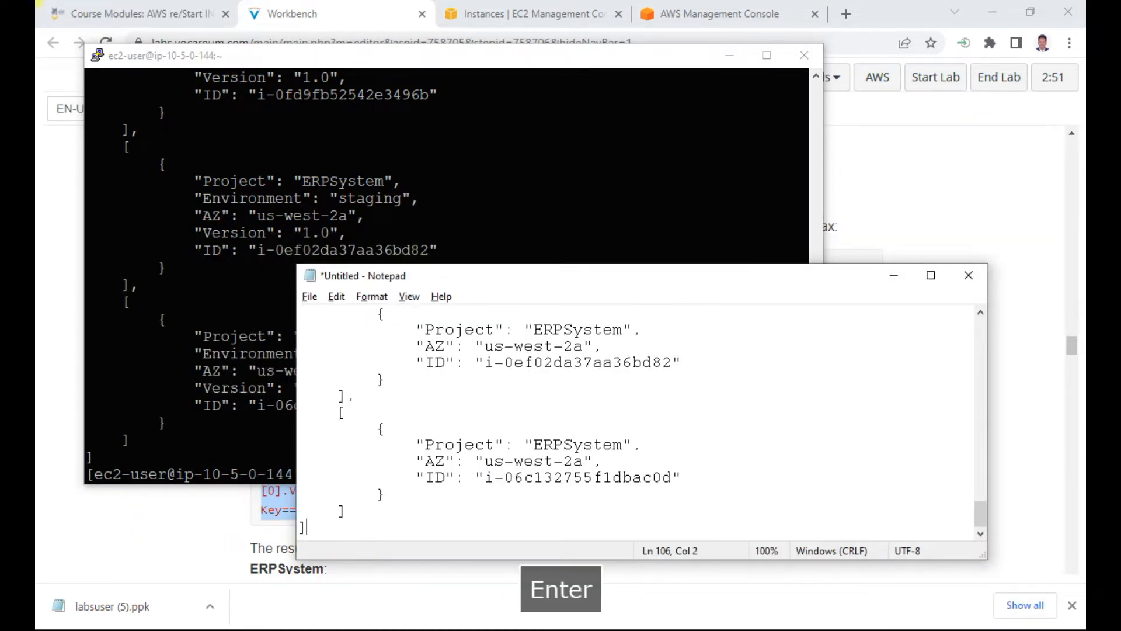
key("Return")
key("Return")
type("30")
key("Return")
key("Return")
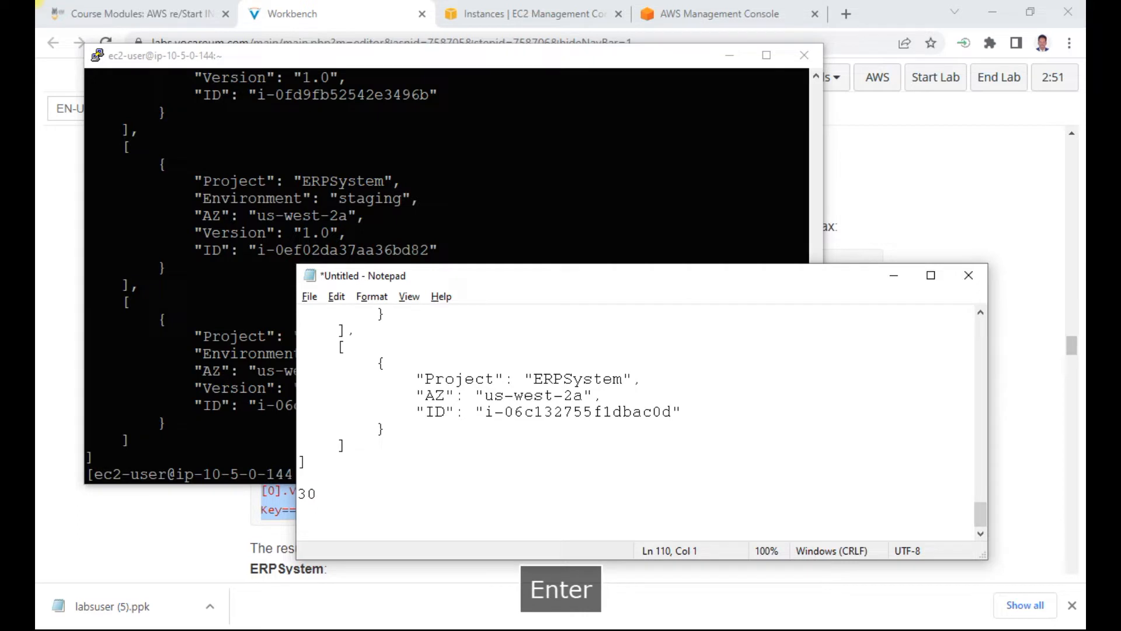
key("ctrl+v")
key("Return")
key("Return")
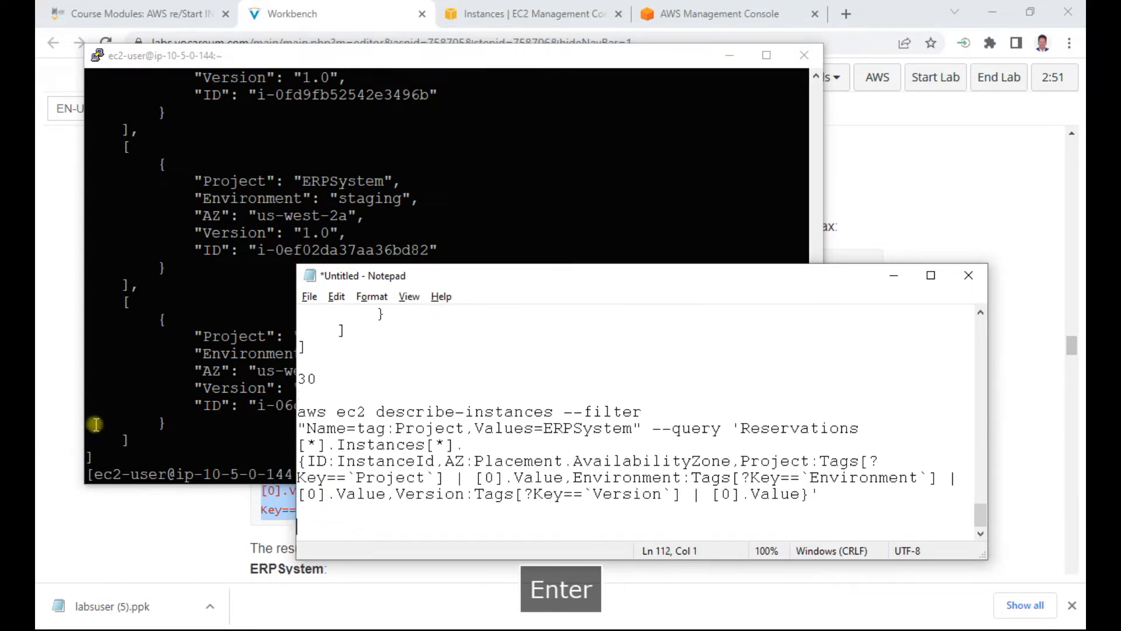
Step: Copy the step 30 output from the PuTTY session into the Notepad notes below the step 30 command
left_click(166, 448)
left_click_drag(166, 447, 52, 172)
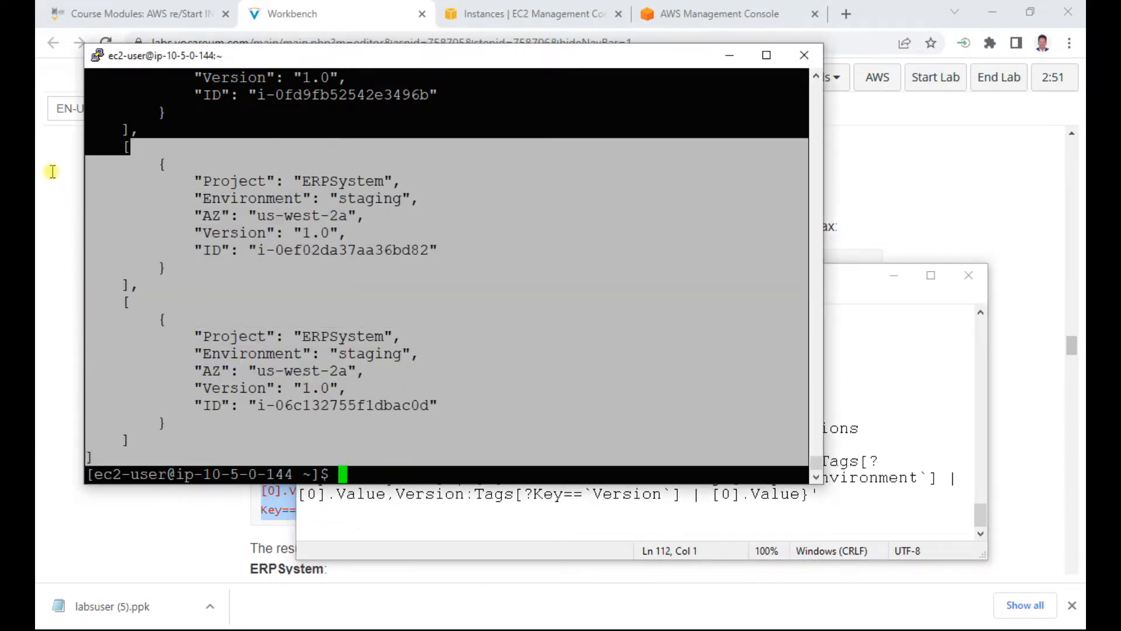
left_click(251, 197)
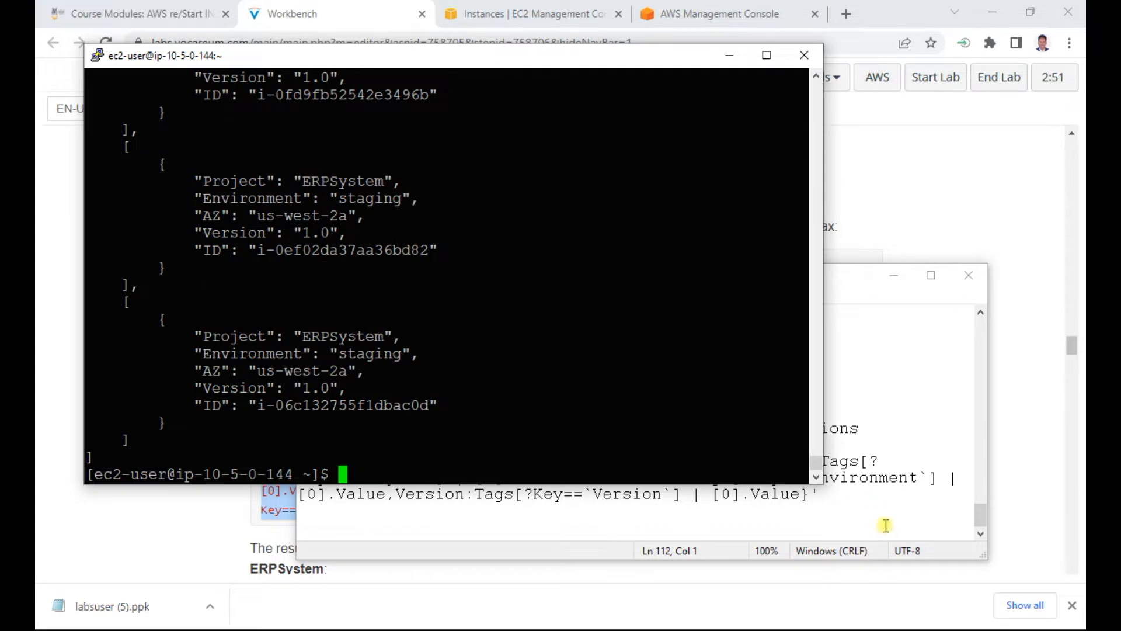
left_click(886, 525)
key("ctrl+v")
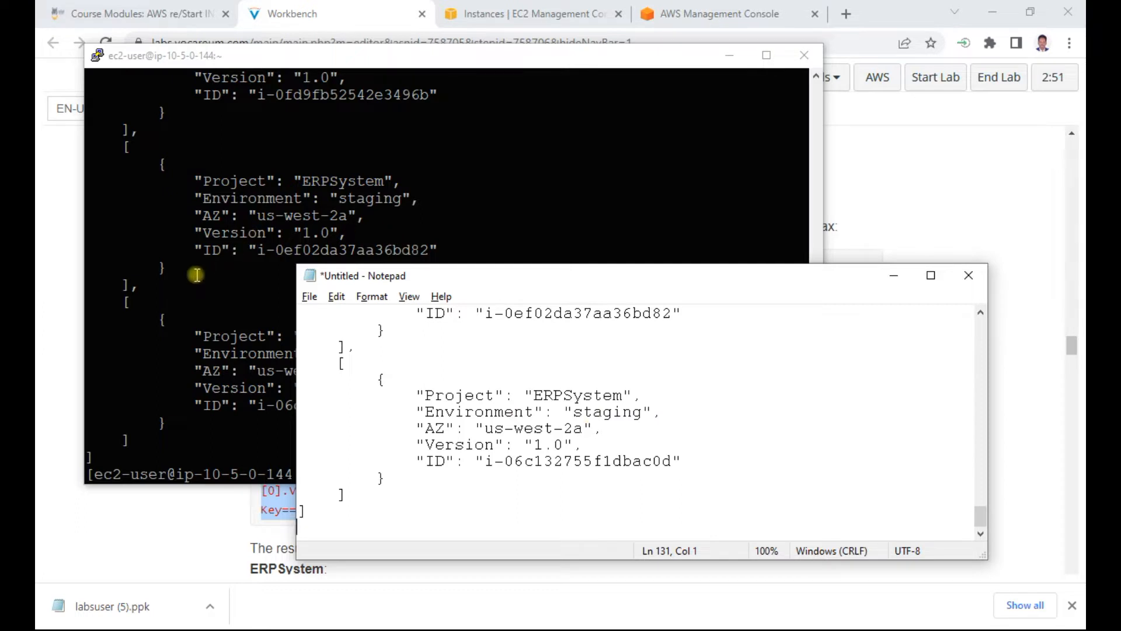
Step: Review the step 30 output in the PuTTY session and compare it with the expected output in the Workbench instructions
scroll(195, 274, "up", 5)
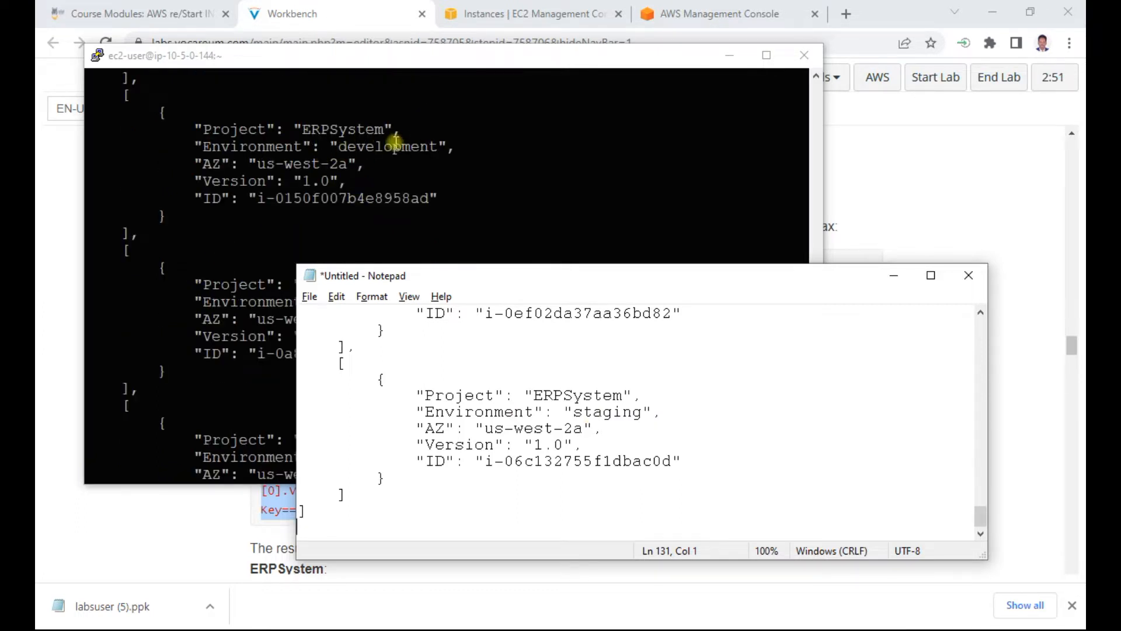
scroll(319, 164, "up", 5)
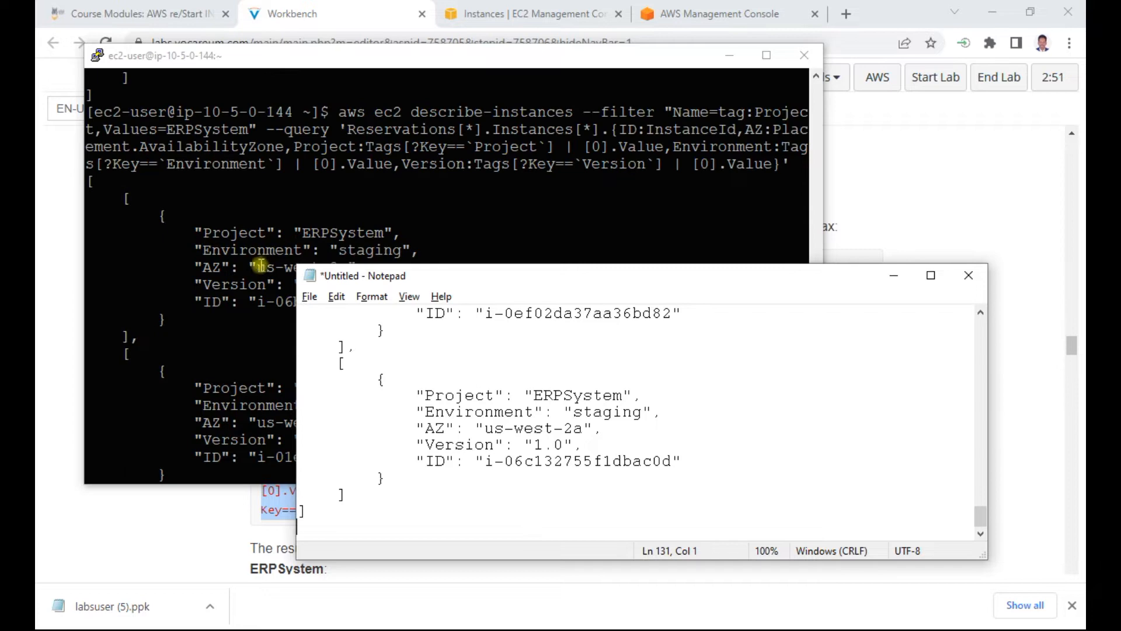
scroll(257, 266, "down", 10)
left_click(1014, 200)
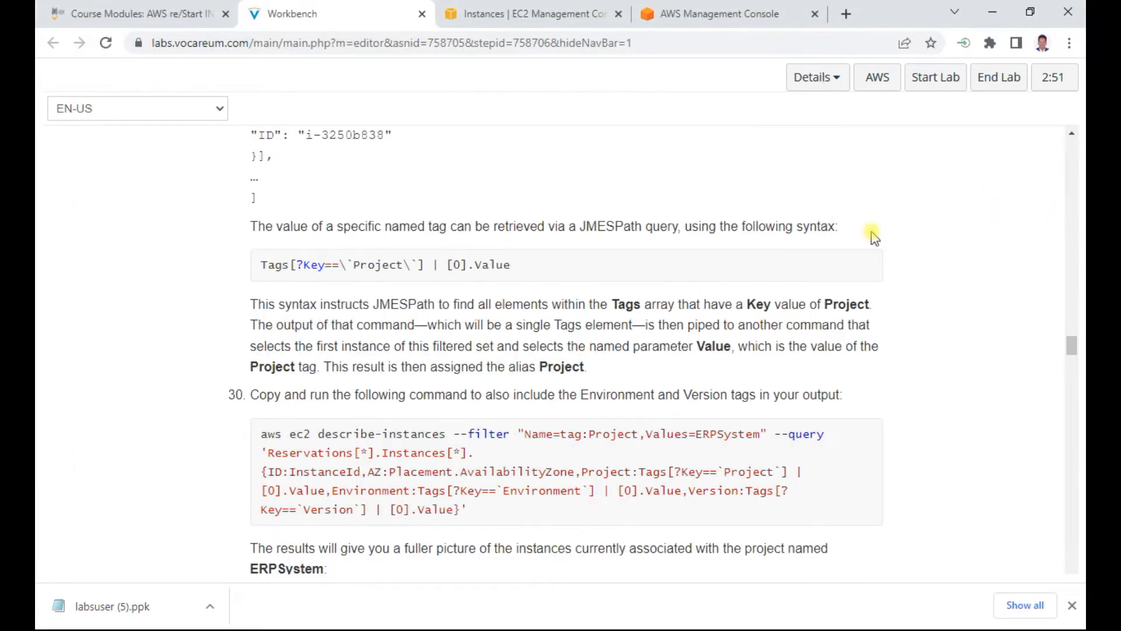
scroll(631, 327, "down", 1)
scroll(637, 324, "down", 4)
scroll(584, 338, "up", 2)
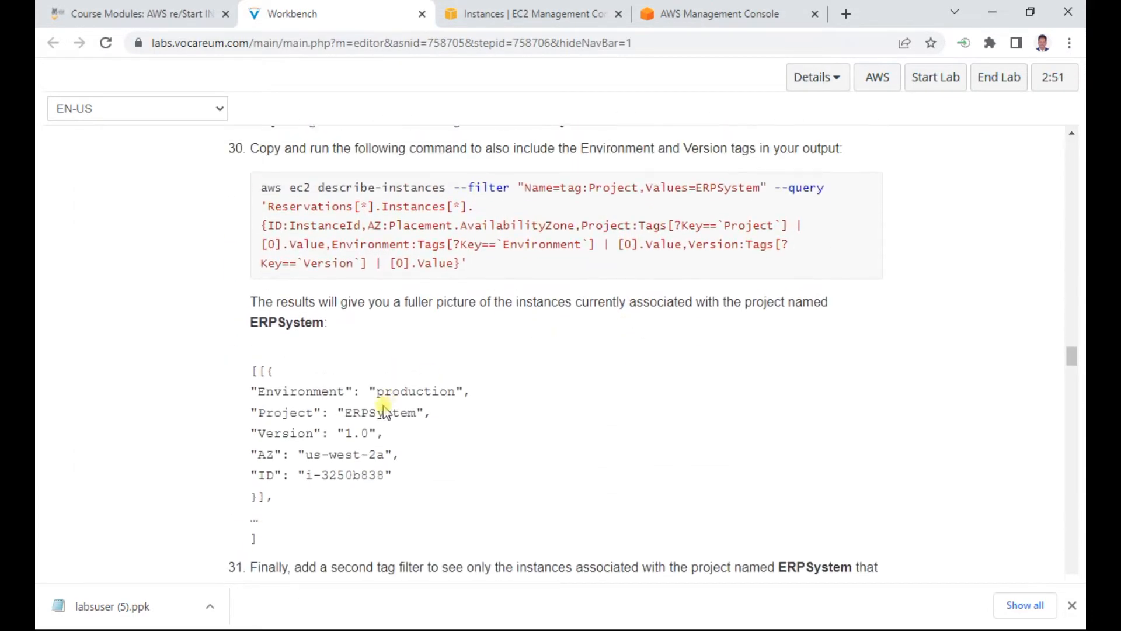
Step: Copy the lab's step 31 command, which adds the Environment=development filter, from Workbench into Notepad under a 31 heading
scroll(431, 437, "down", 3)
scroll(431, 437, "down", 3)
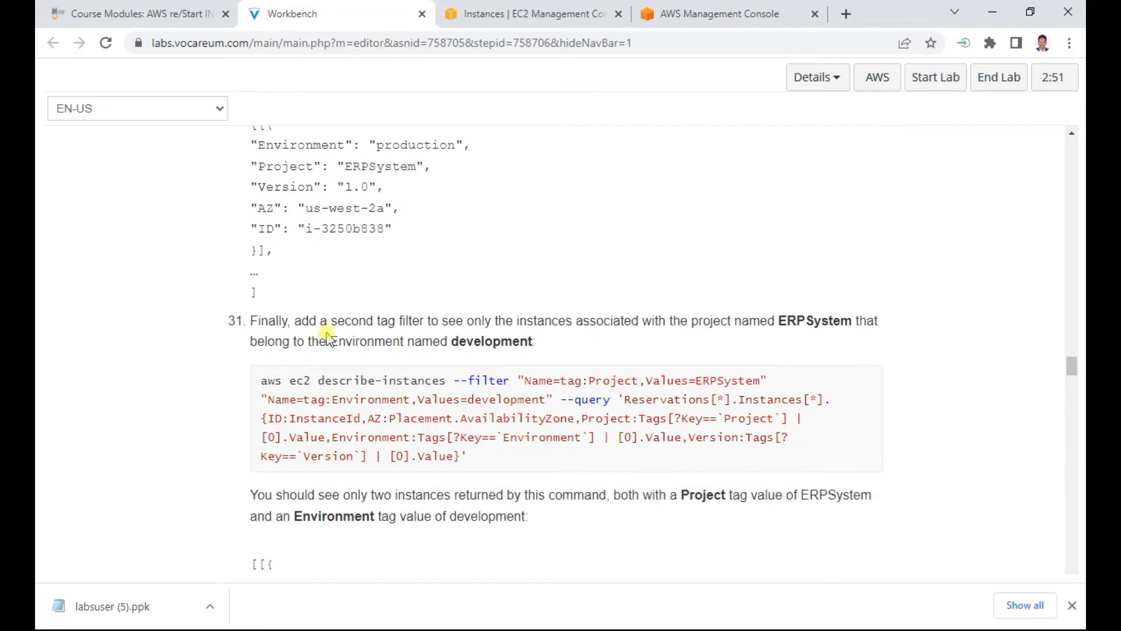
left_click_drag(467, 457, 259, 383)
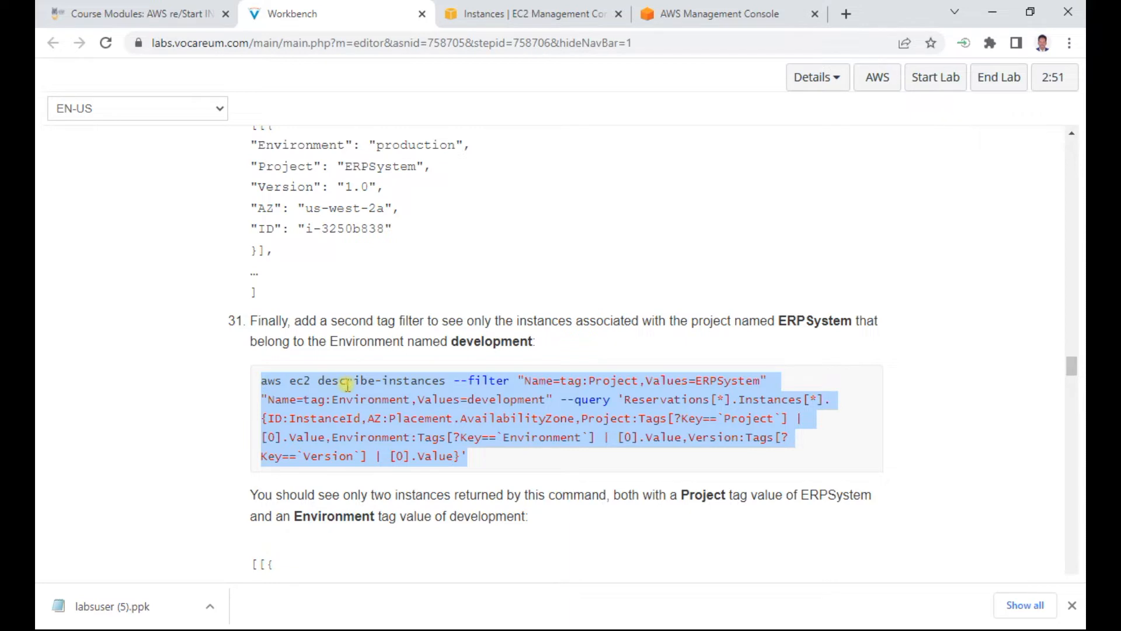
right_click(410, 389)
left_click(442, 403)
scroll(393, 501, "down", 3)
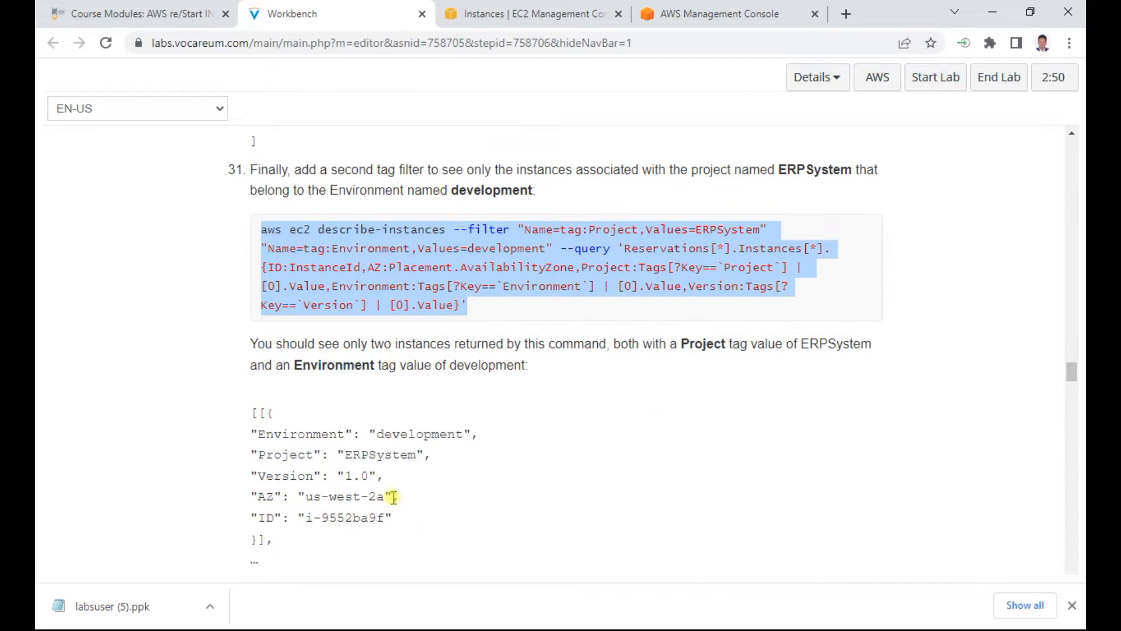
key("alt+Tab")
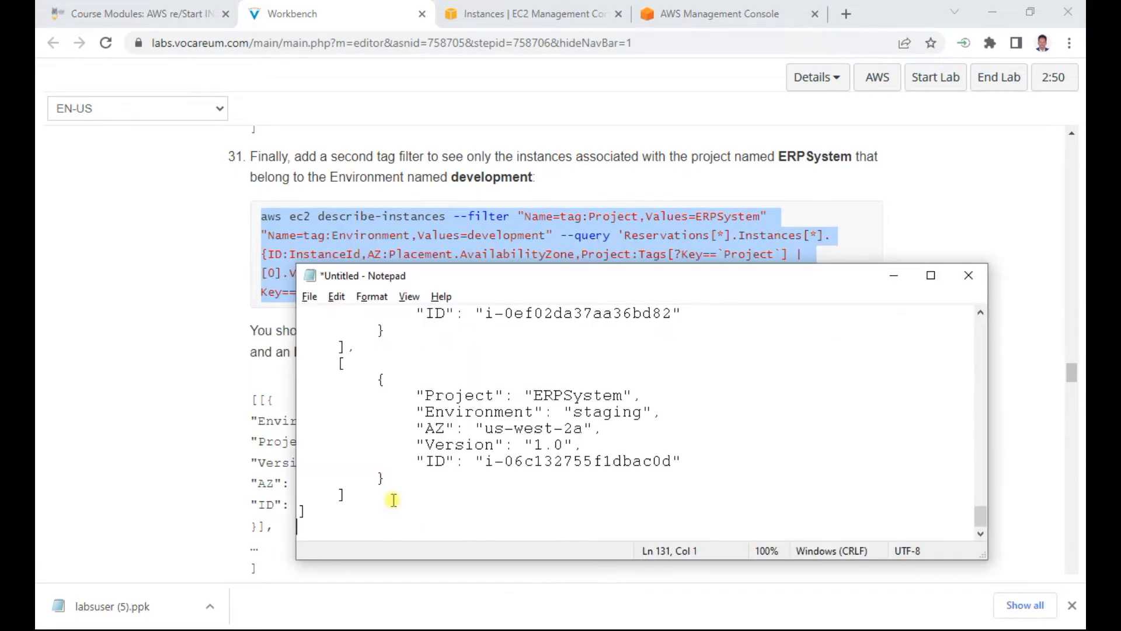
key("Return")
type("3")
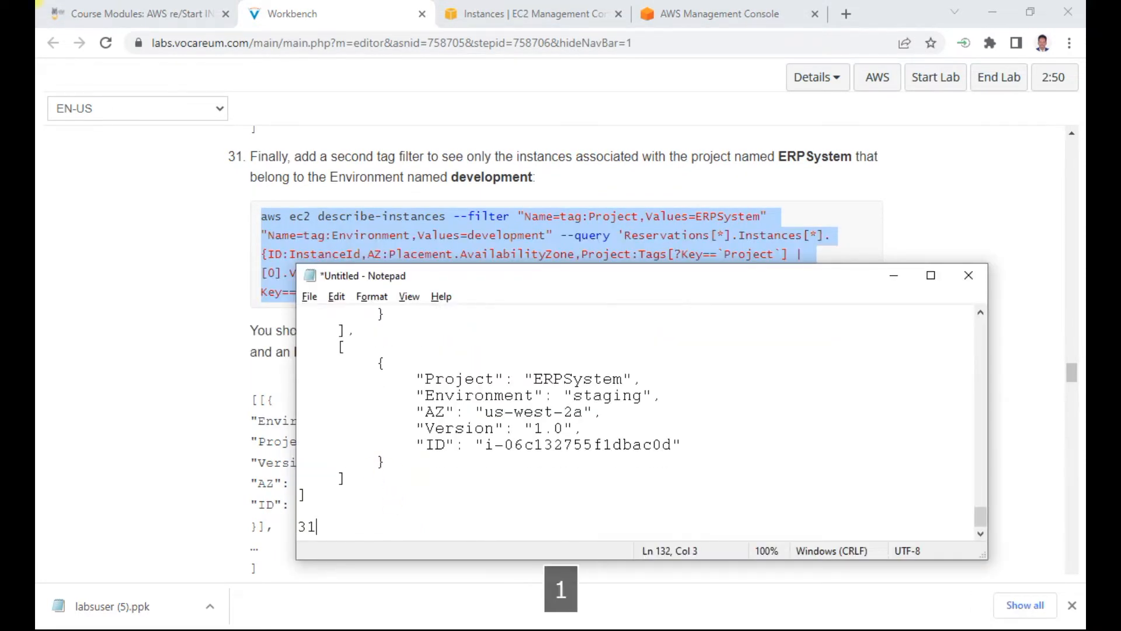
type("1")
key("Return")
key("ctrl+v")
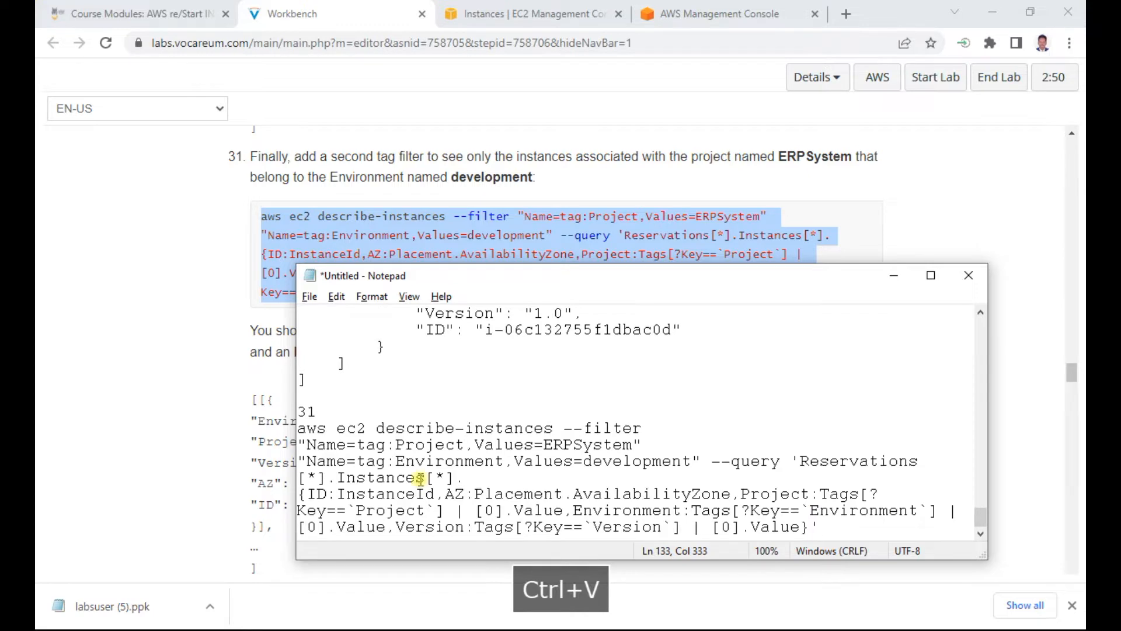
Step: Run the step 31 describe-instances command, filtered to ERPSystem and development, in the PuTTY session and review its output
key("alt+Tab")
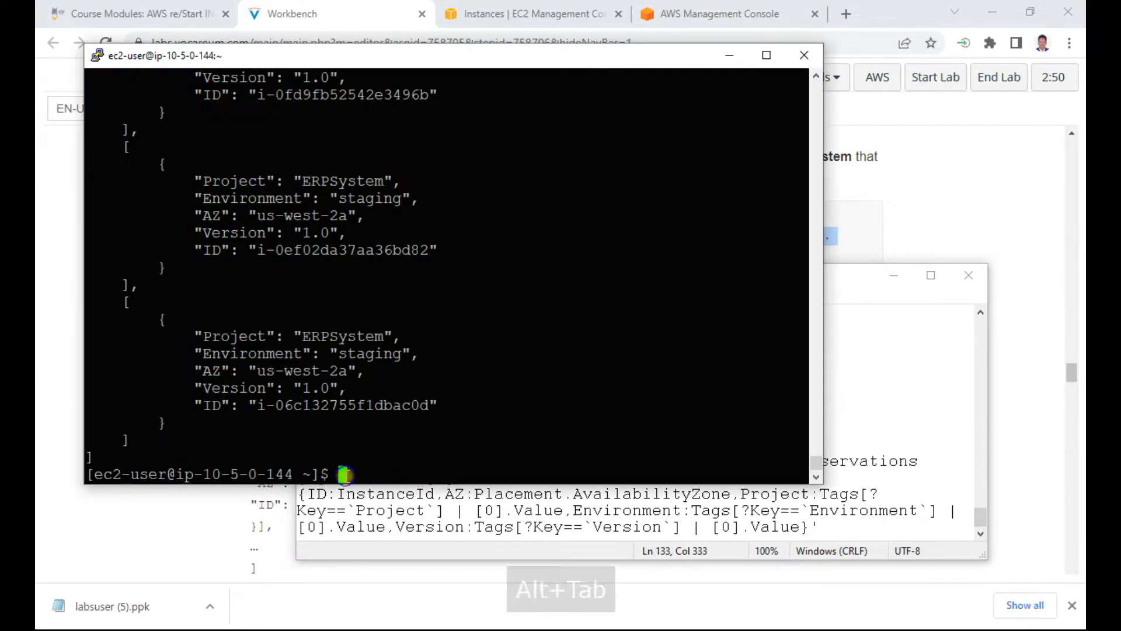
right_click(537, 464)
key("Return")
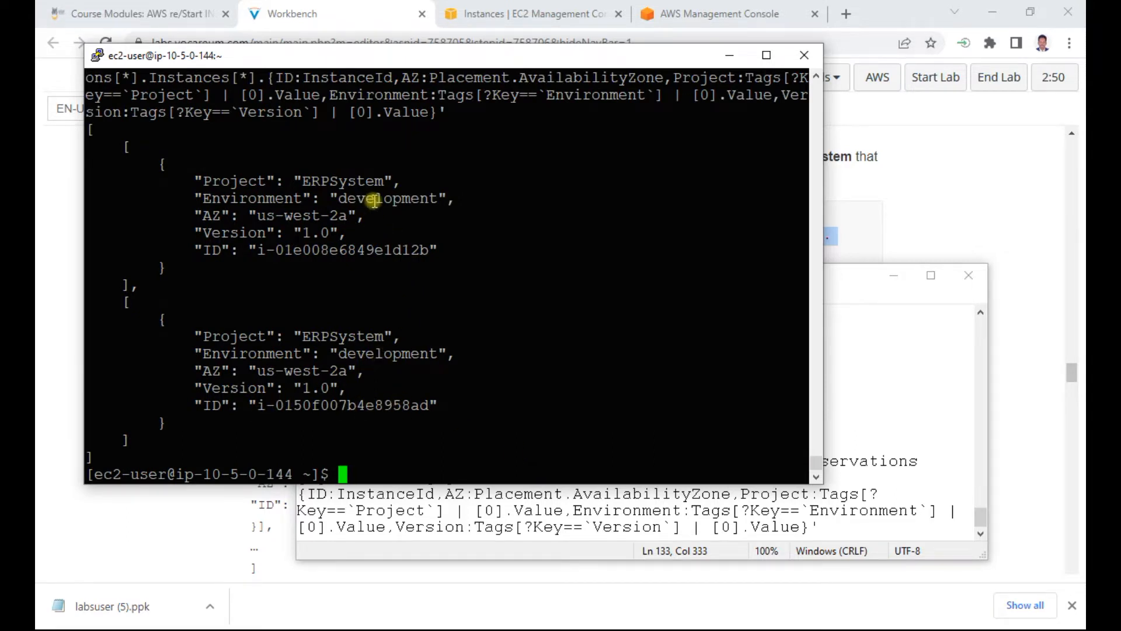
scroll(379, 284, "up", 4)
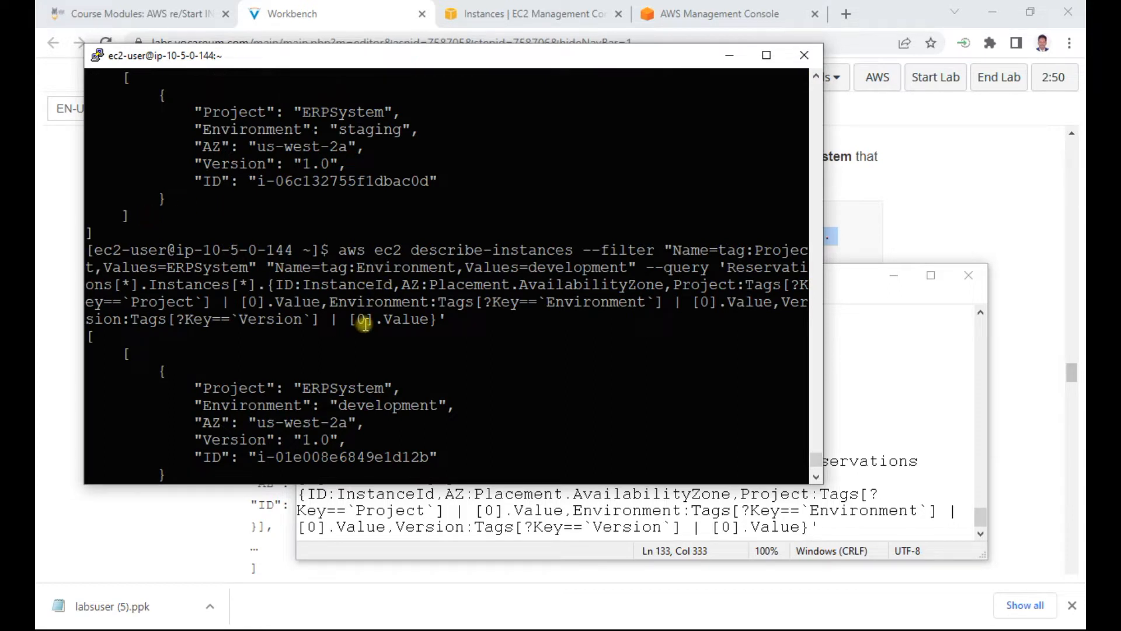
scroll(391, 339, "down", 4)
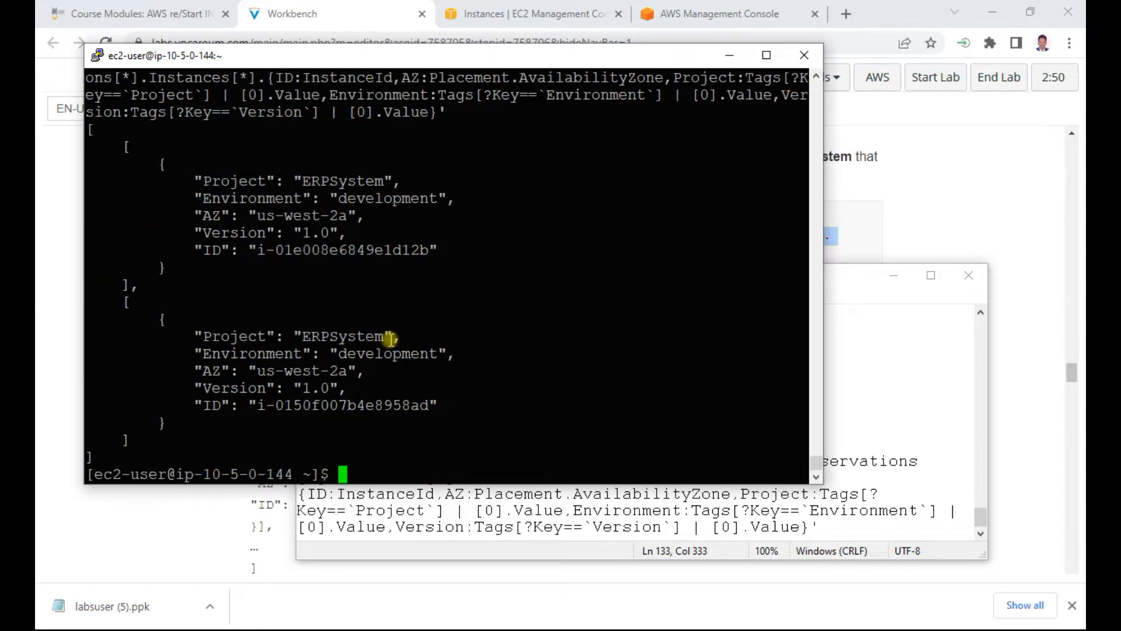
Step: Return to Workbench and read the Changing Version Tag for Development Process section, including steps 32 and 33 about change-resource-tags.sh
left_click(993, 175)
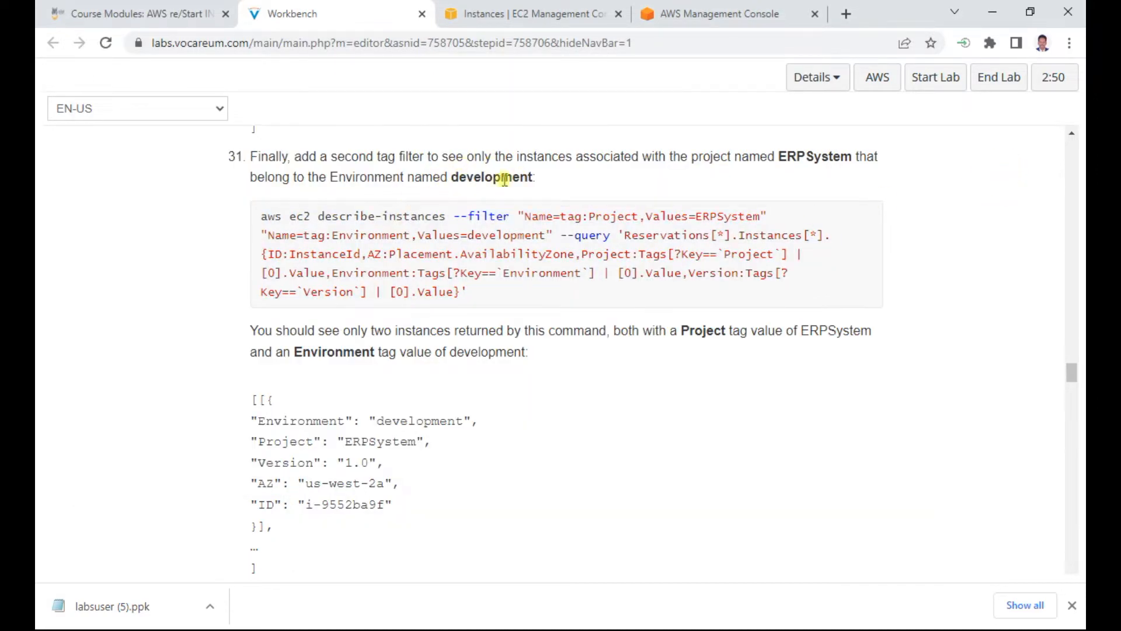
scroll(382, 394, "down", 4)
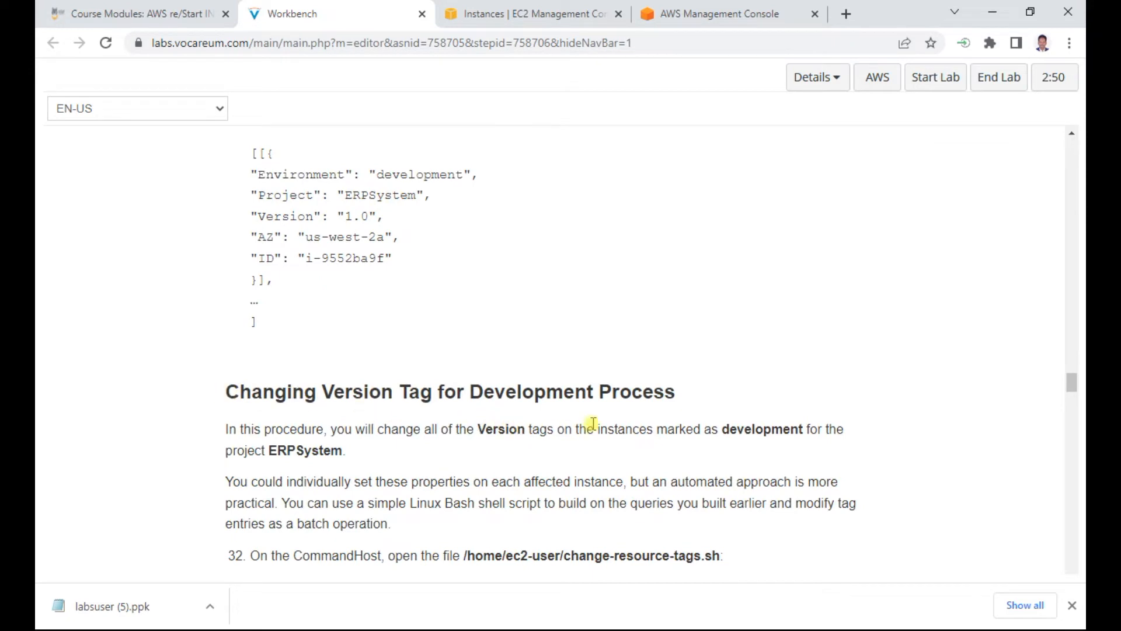
scroll(584, 421, "down", 3)
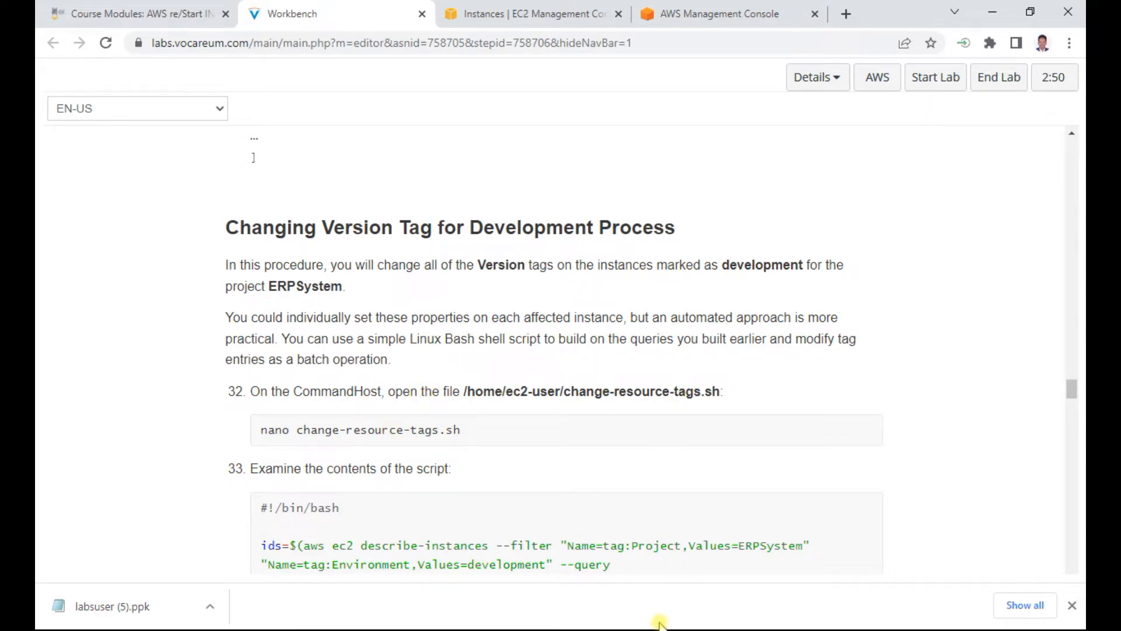
scroll(664, 512, "down", 3)
scroll(663, 512, "down", 1)
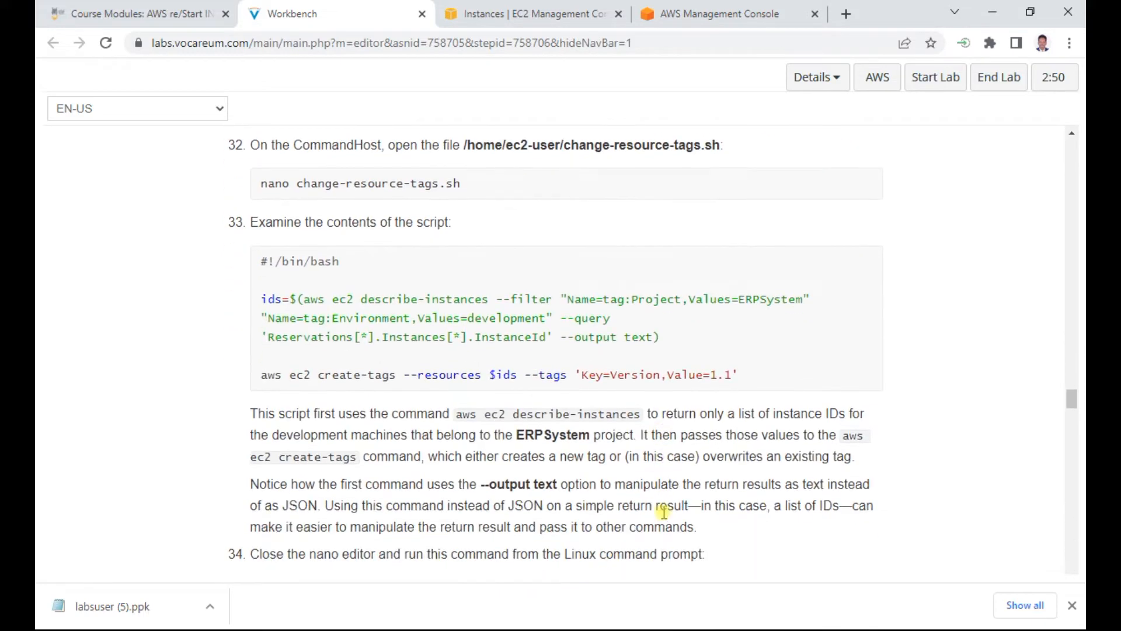
Step: Switch to the PuTTY session, move its window below the step 32 instructions, and clear the terminal
key("alt+Tab")
key("alt+Tab")
key("alt+Tab")
key("alt+Tab")
key("alt+Tab")
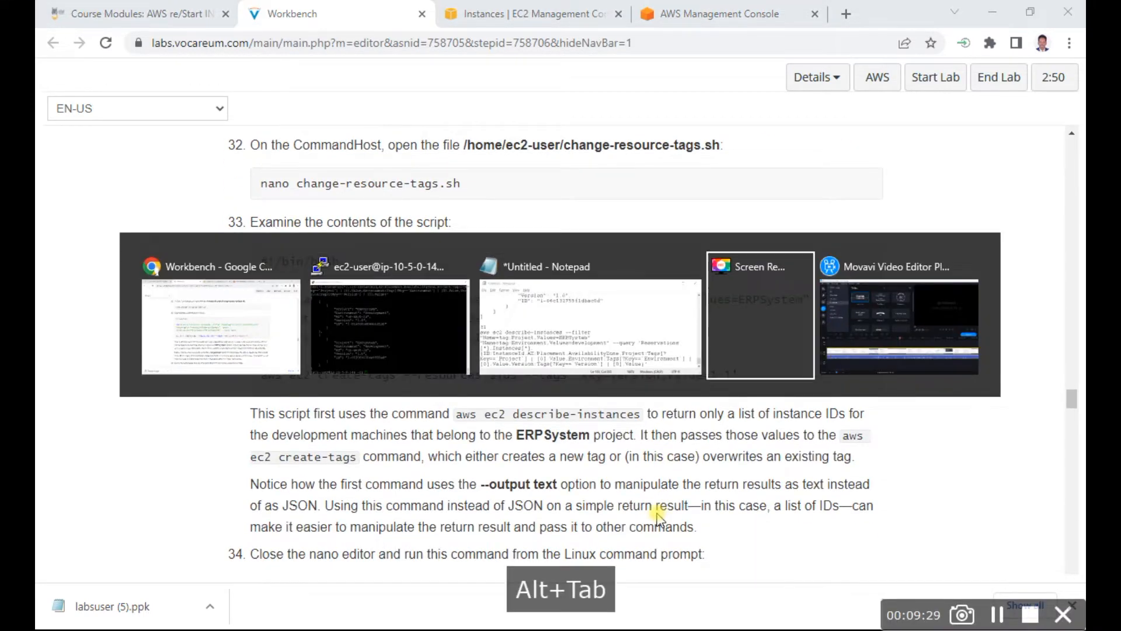
key("alt+Tab")
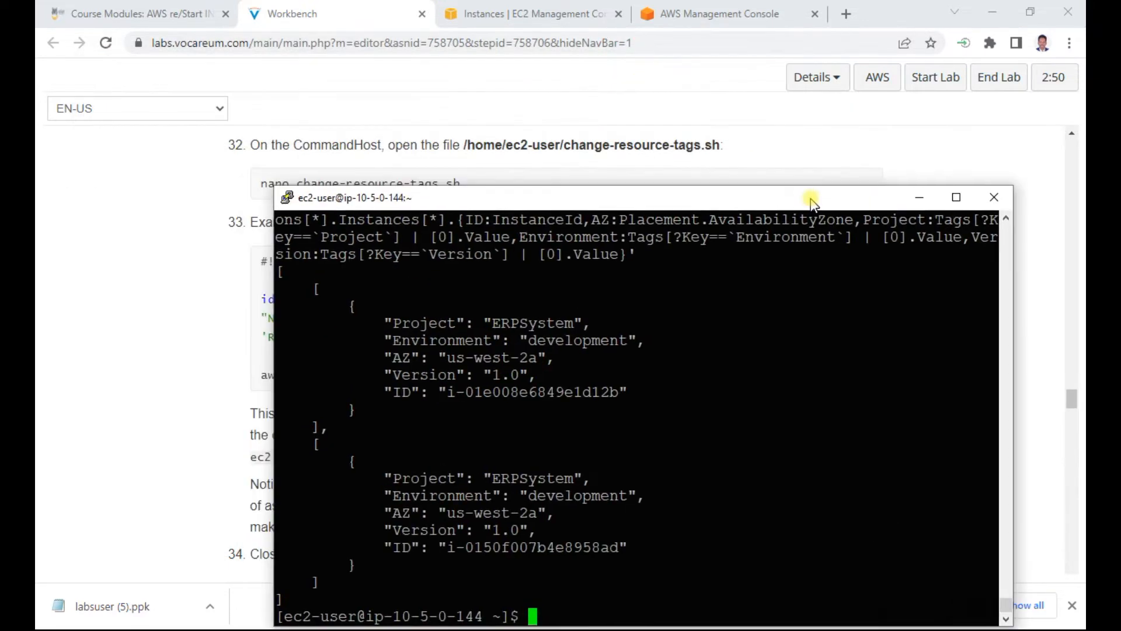
left_click_drag(812, 200, 749, 229)
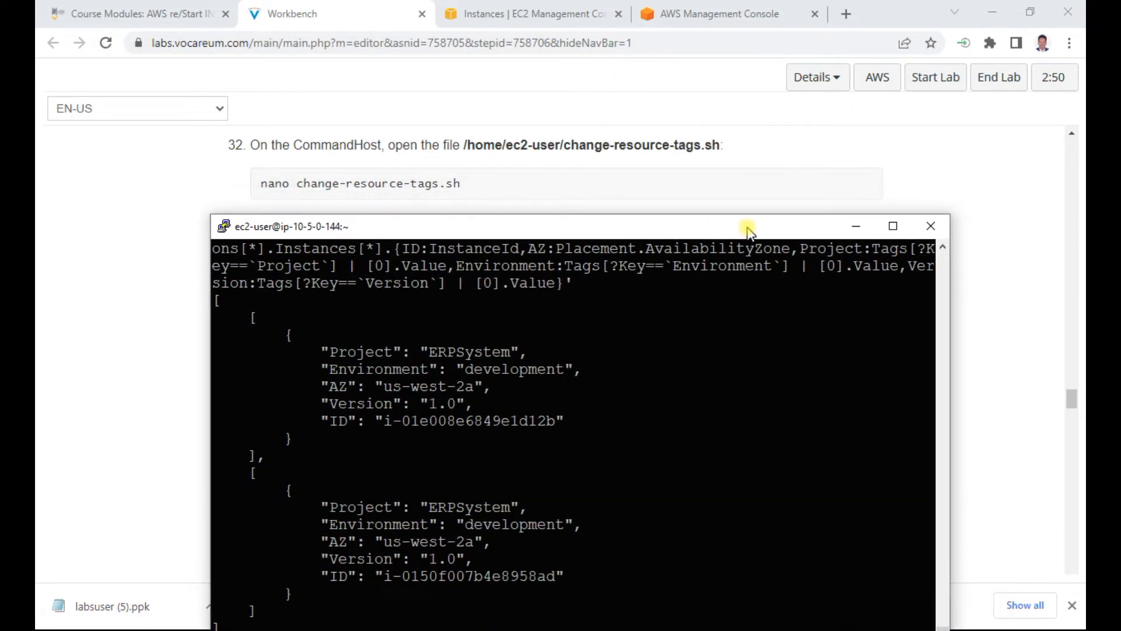
left_click_drag(671, 391, 674, 403)
type("clear")
key("Return")
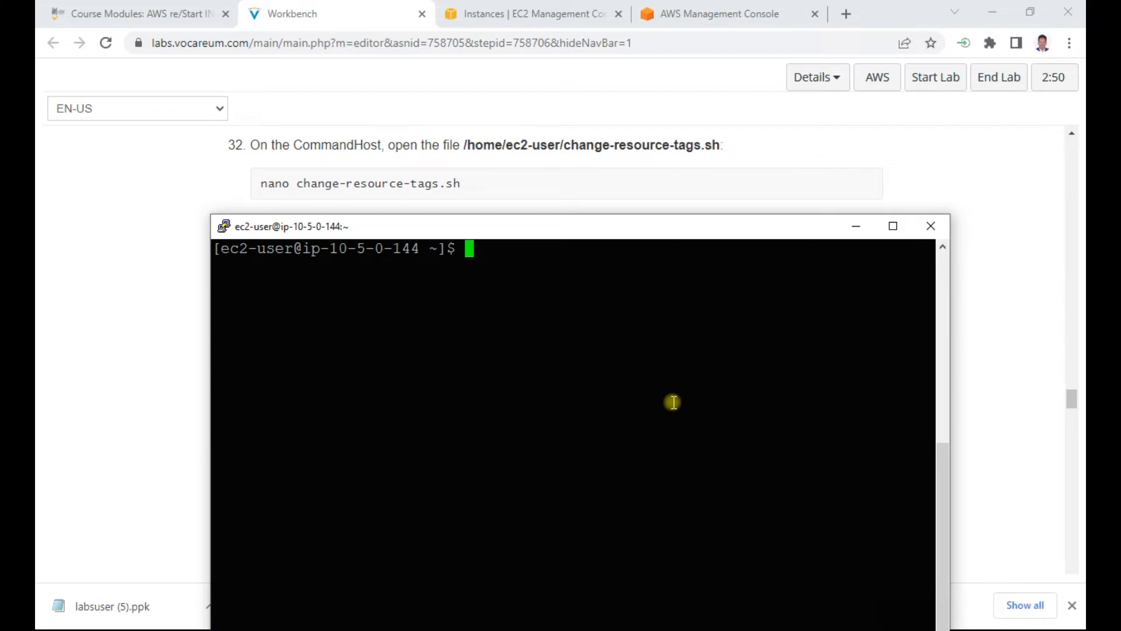
Step: List the files in the ec2-user home directory on the CommandHost
type("cd")
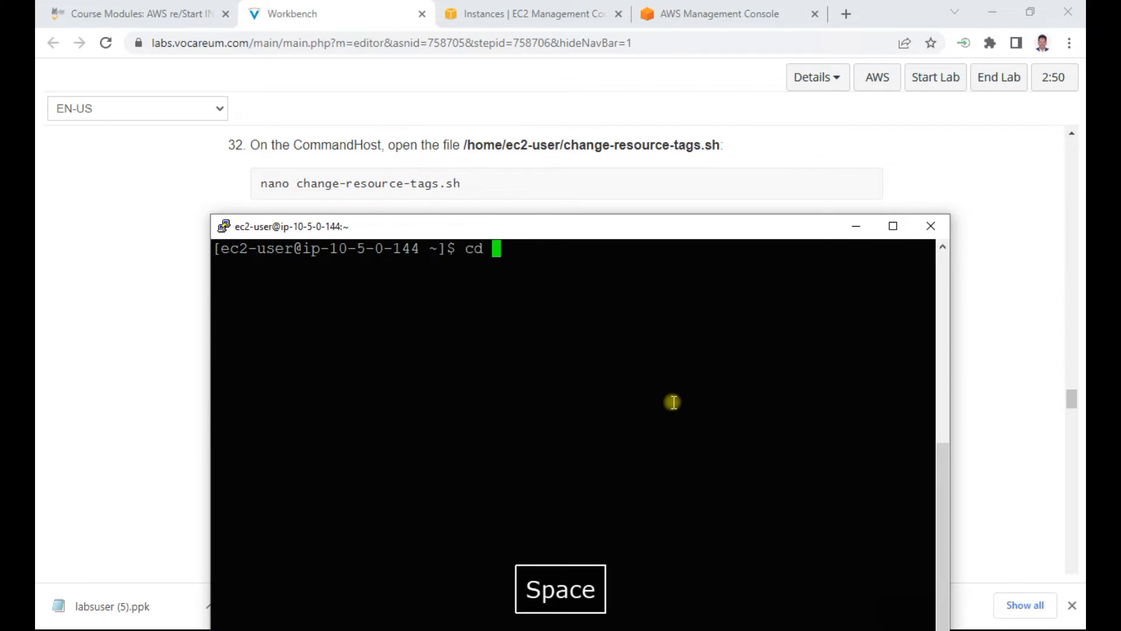
key("BackSpace")
key("BackSpace")
key("BackSpace")
type("ll")
key("Return")
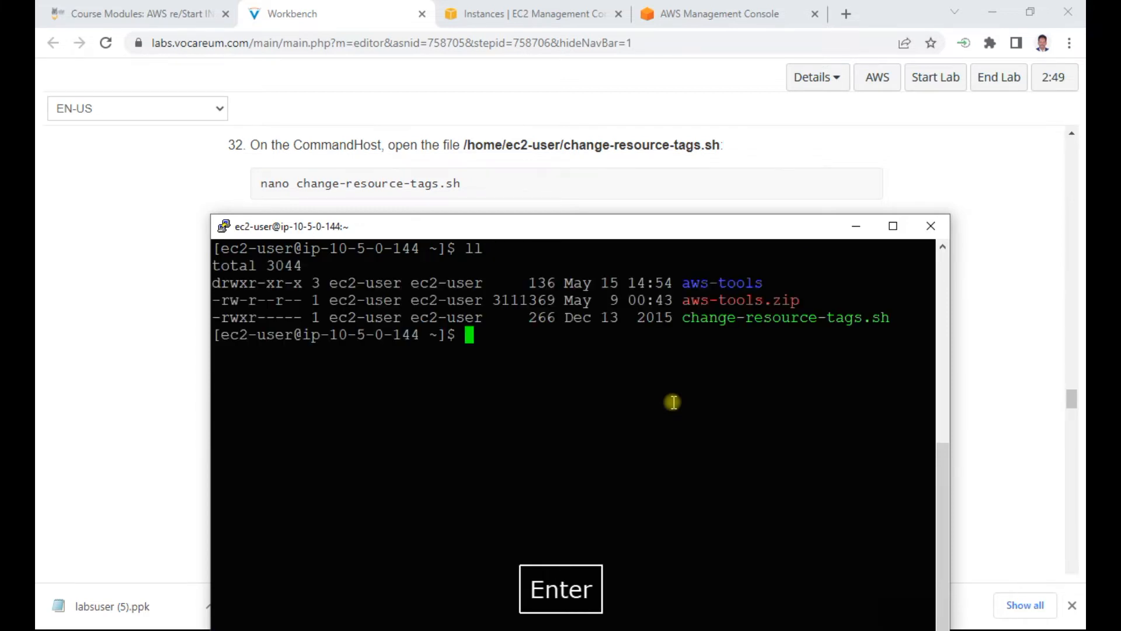
Step: Open change-resource-tags.sh in the vi editor to examine the script's contents
left_click(656, 400)
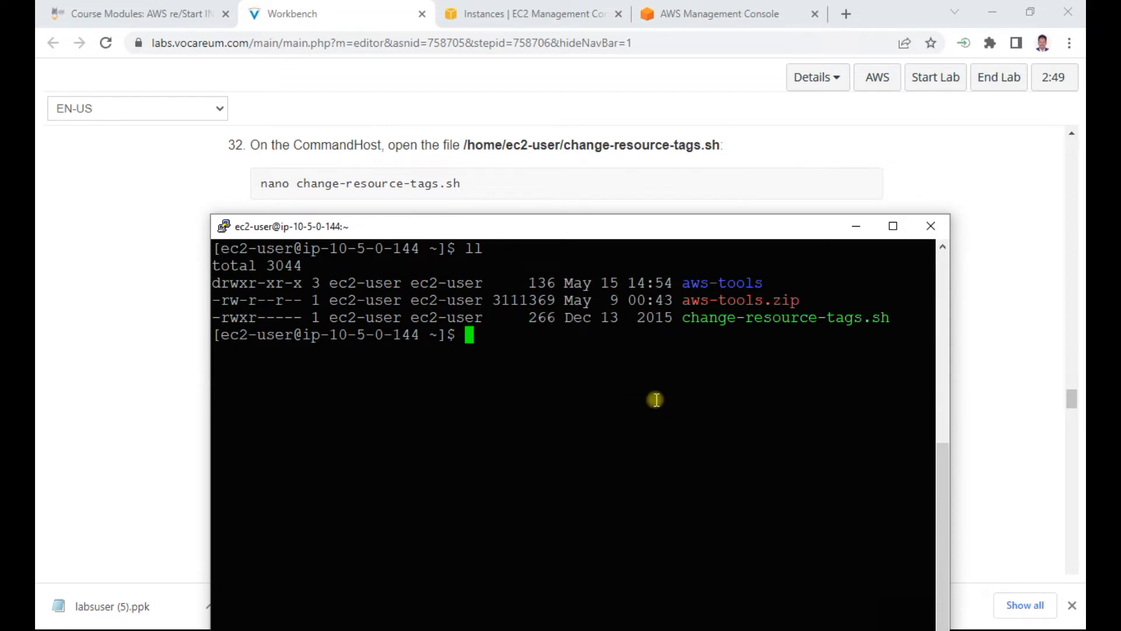
type("vi change")
key("Tab")
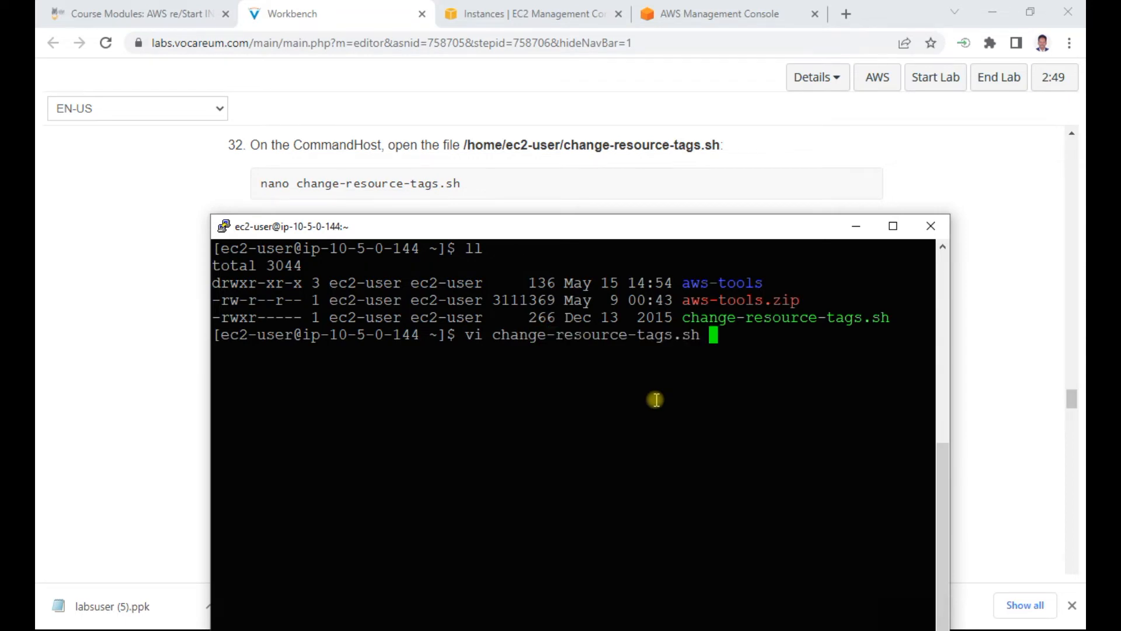
key("Return")
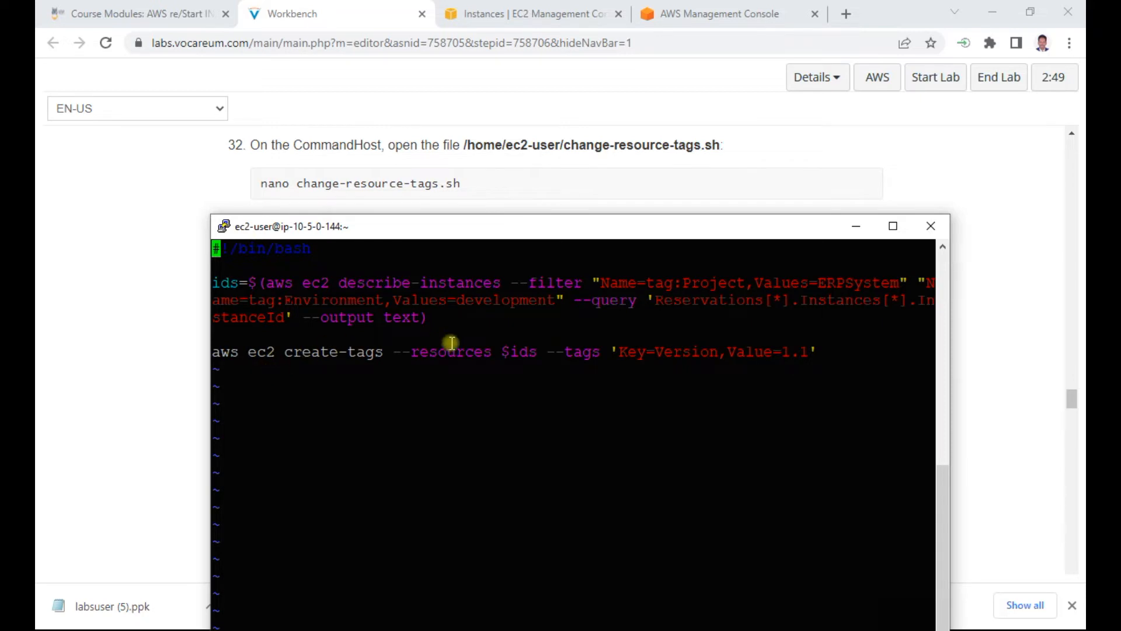
Step: Move the terminal window down, return to Workbench, and read the script explanation and steps 33 to 35
left_click_drag(476, 237, 505, 352)
left_click(149, 363)
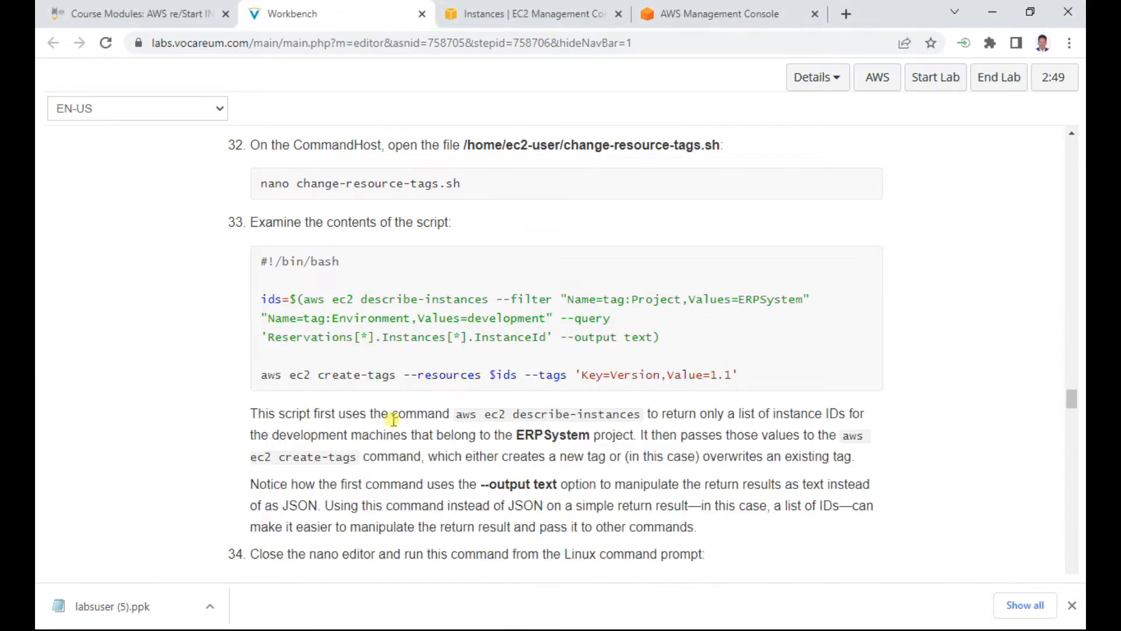
scroll(394, 419, "down", 3)
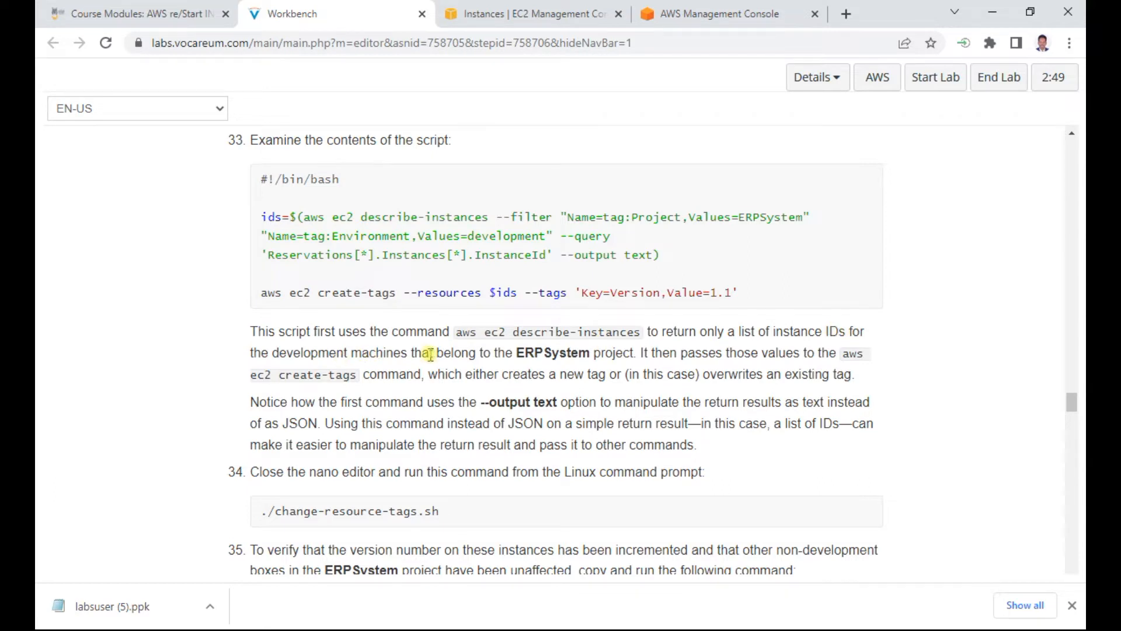
scroll(430, 354, "down", 3)
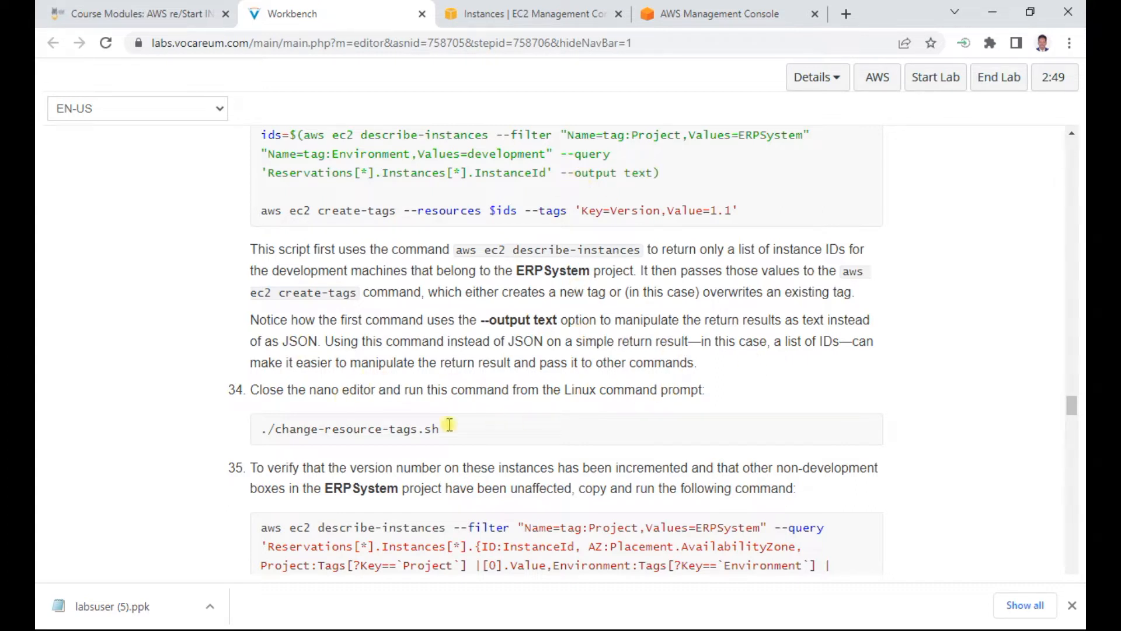
scroll(448, 435, "down", 4)
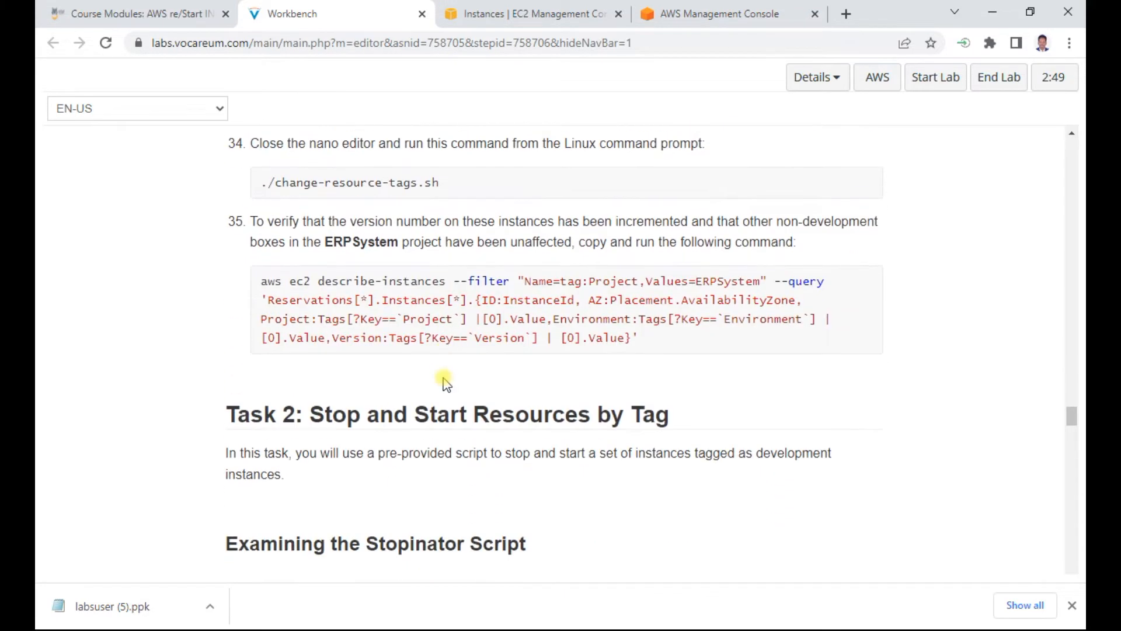
Step: Switch to the PuTTY session and quit vi without changing change-resource-tags.sh
key("alt+Tab")
key("Escape")
type(":q")
key("Return")
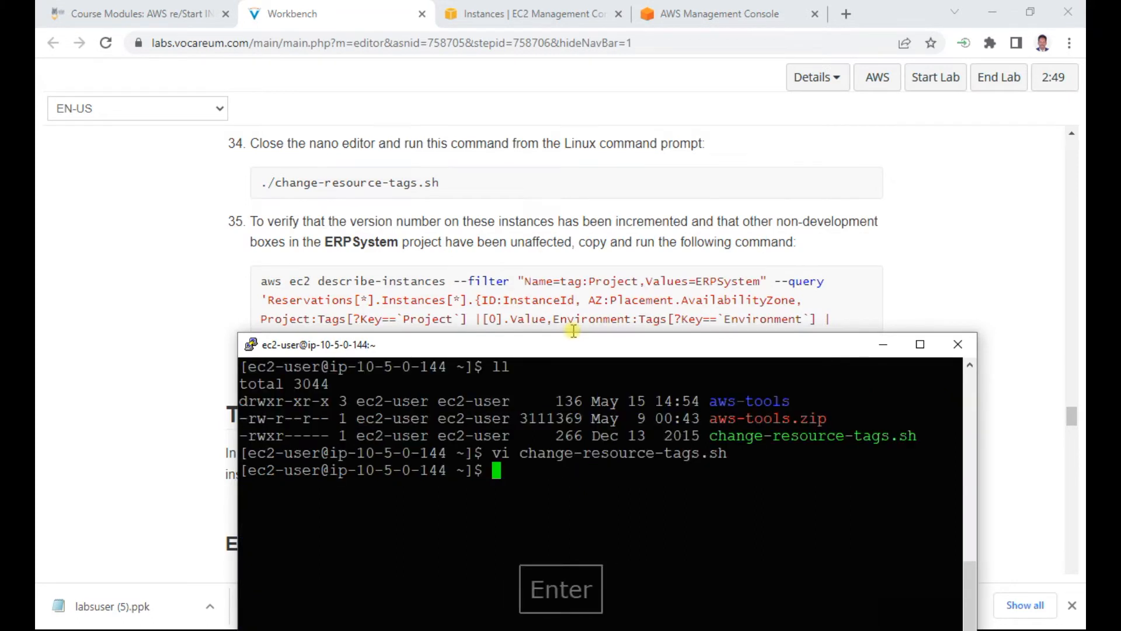
Step: Run the ./change-resource-tags.sh script to update the development instances' Version tags
type("./cha")
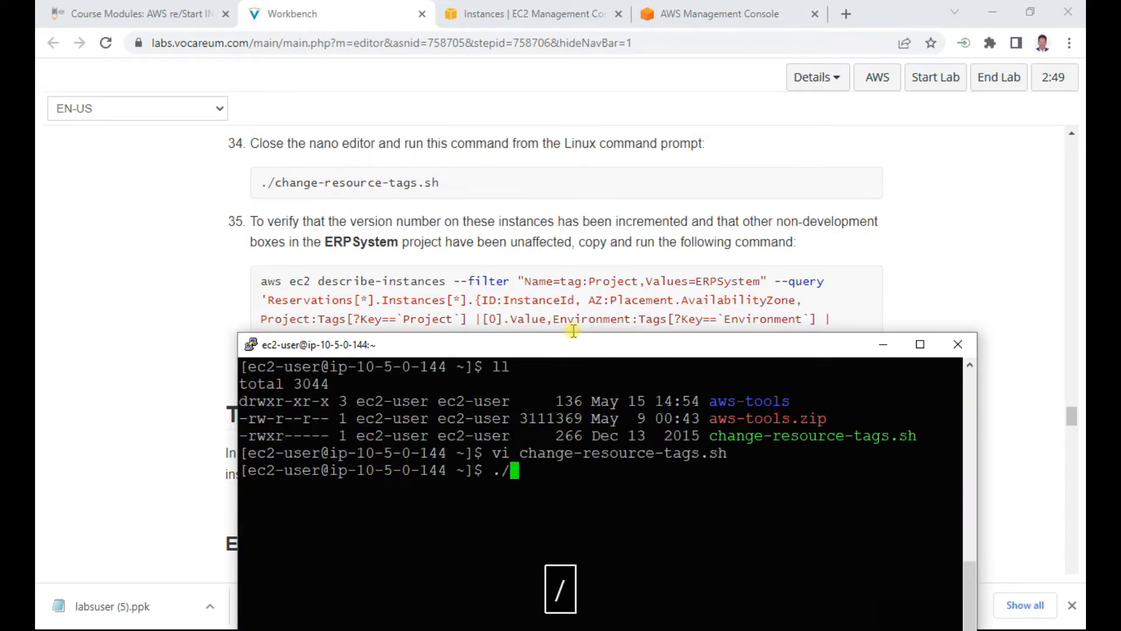
key("Tab")
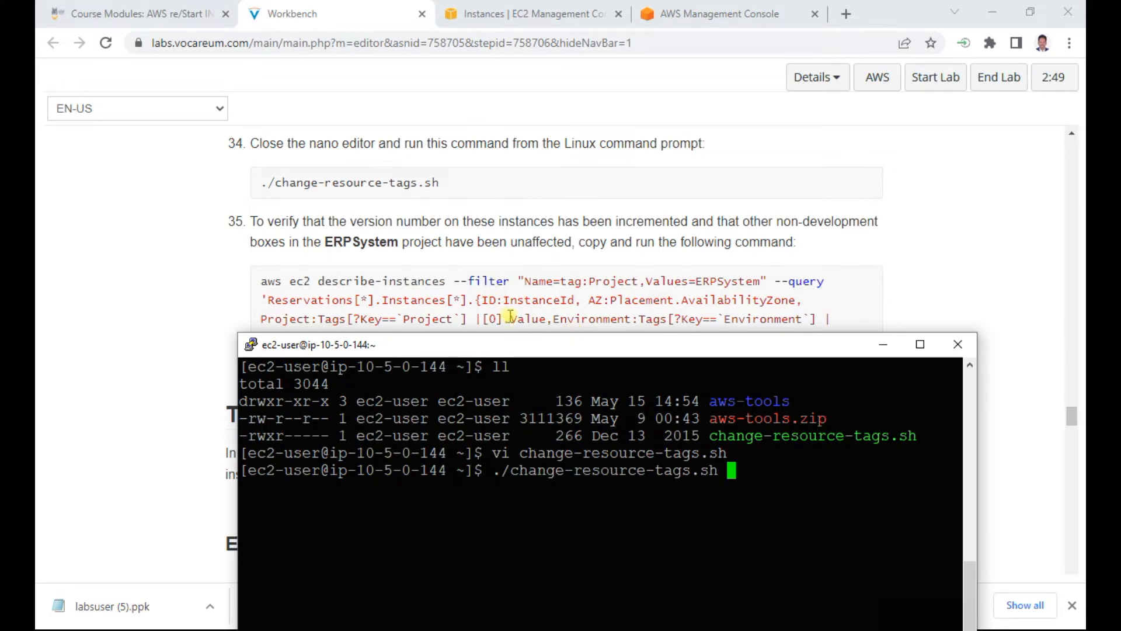
left_click_drag(512, 351, 511, 297)
key("Return")
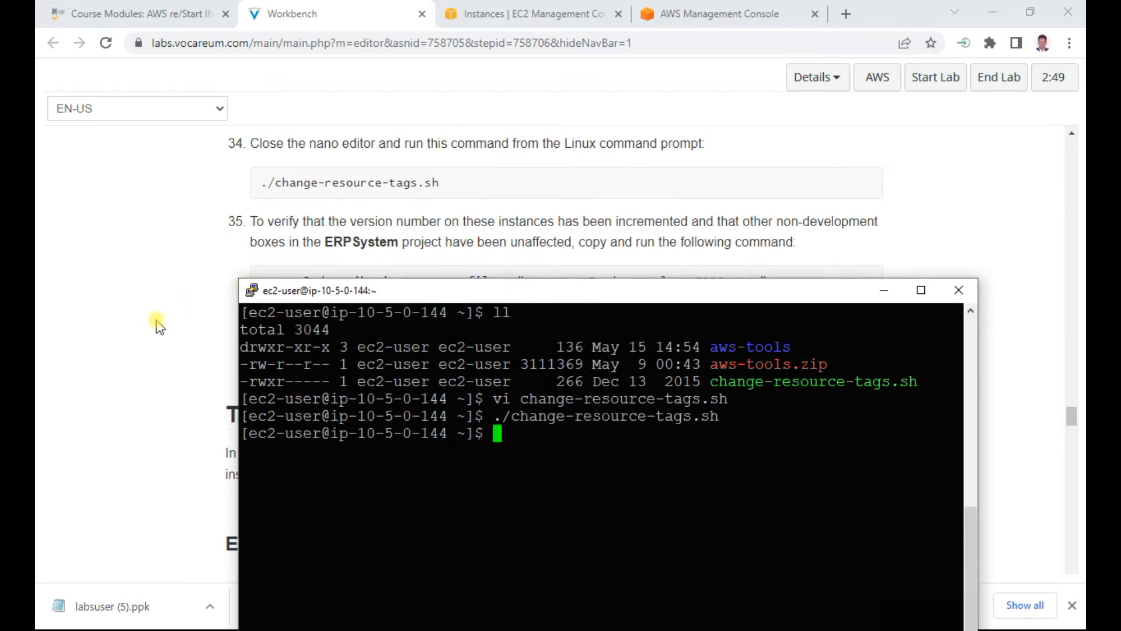
Step: Copy the step 35 describe-instances command, filtered to Project=ERPSystem, from Workbench and run it in the PuTTY session
left_click(177, 314)
left_click_drag(650, 338, 256, 288)
right_click(321, 281)
left_click(379, 293)
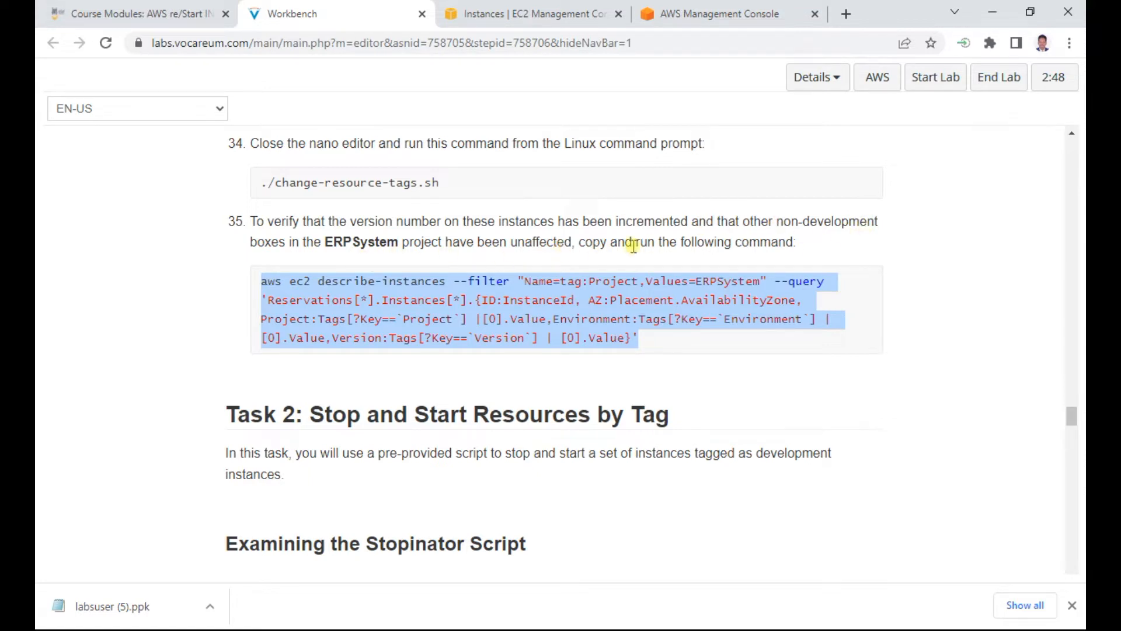
key("alt+Tab")
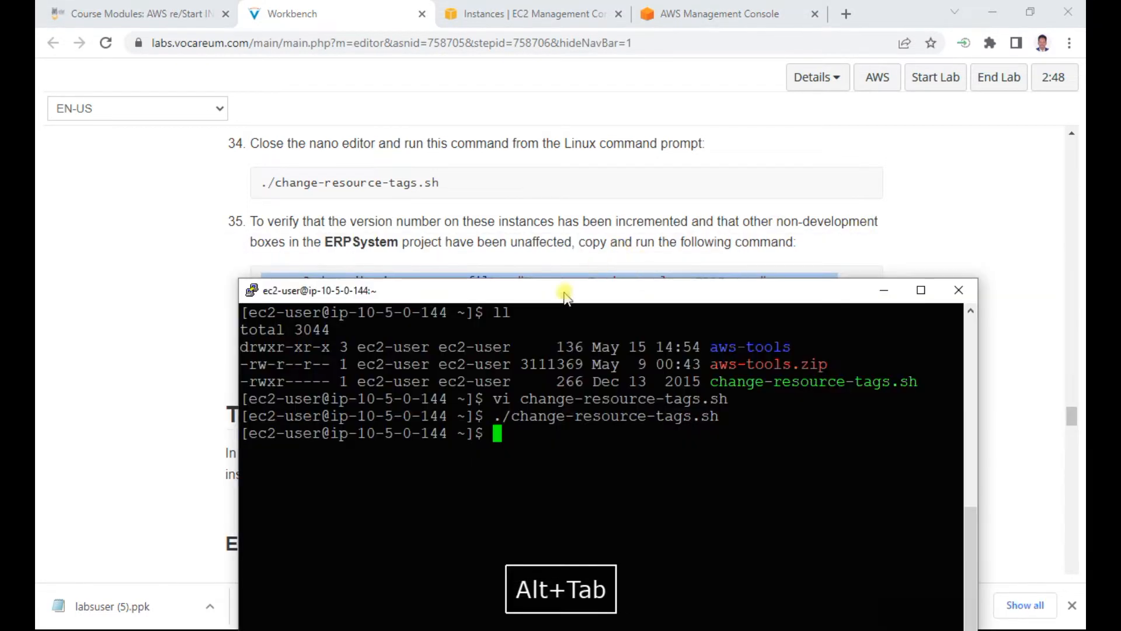
right_click(498, 435)
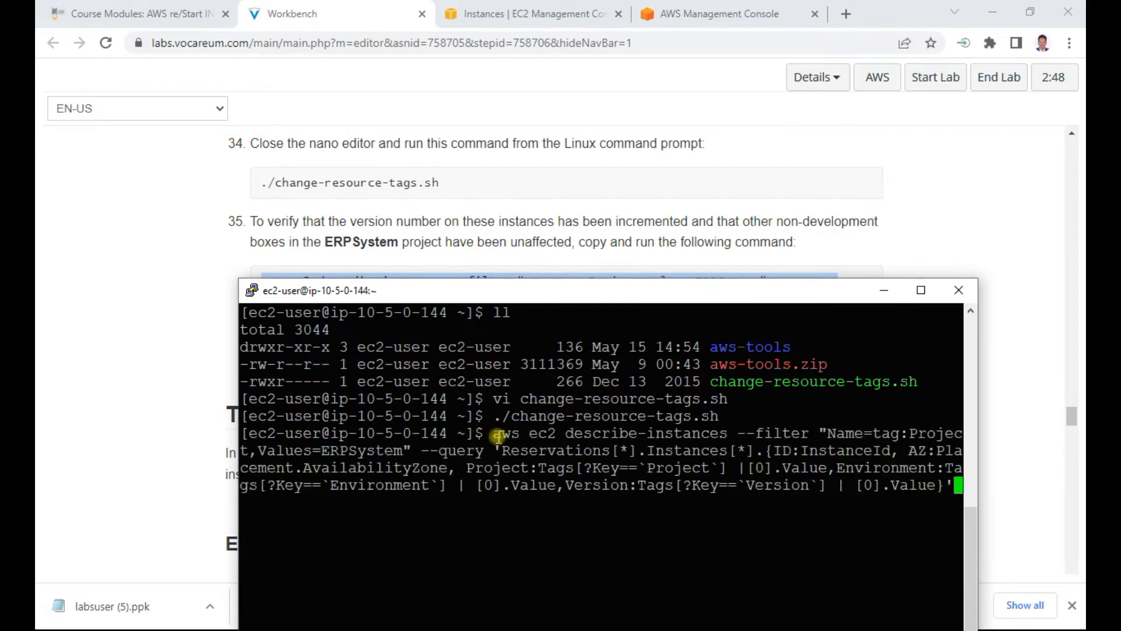
key("Return")
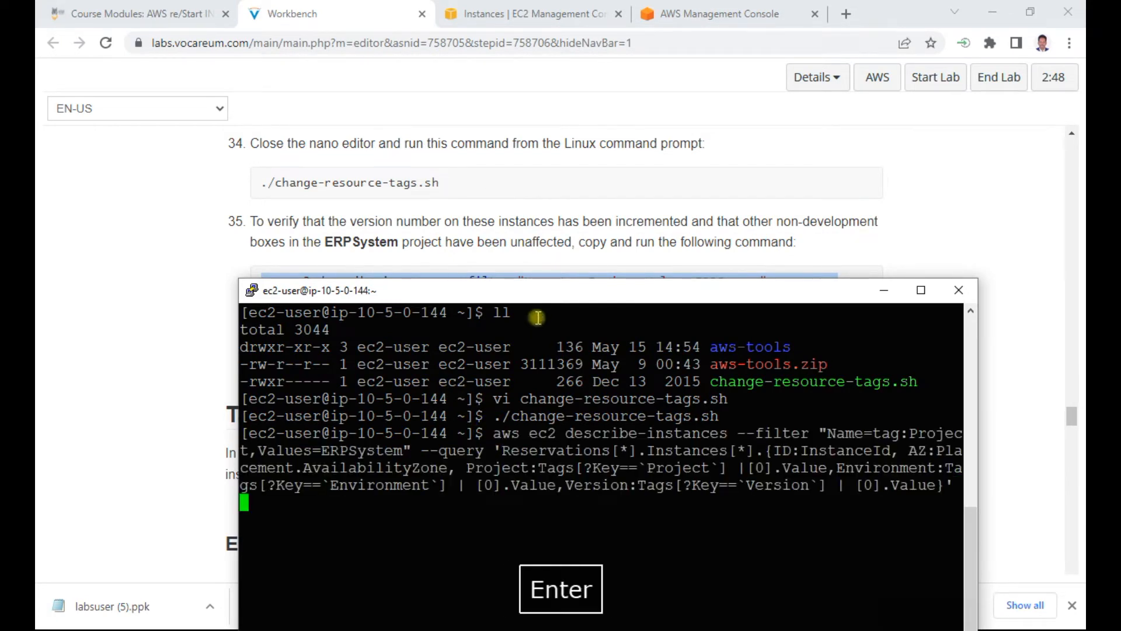
Step: Move the terminal window up and review the Version tags of the development and non-development ERPSystem instances
left_click_drag(552, 296, 527, 117)
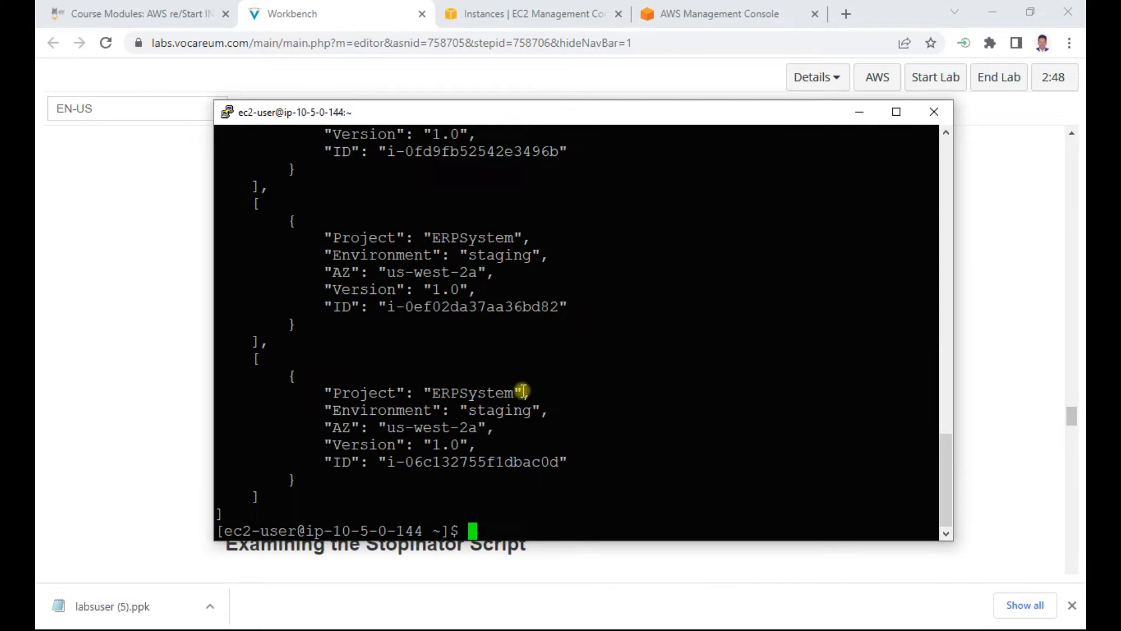
scroll(513, 390, "up", 9)
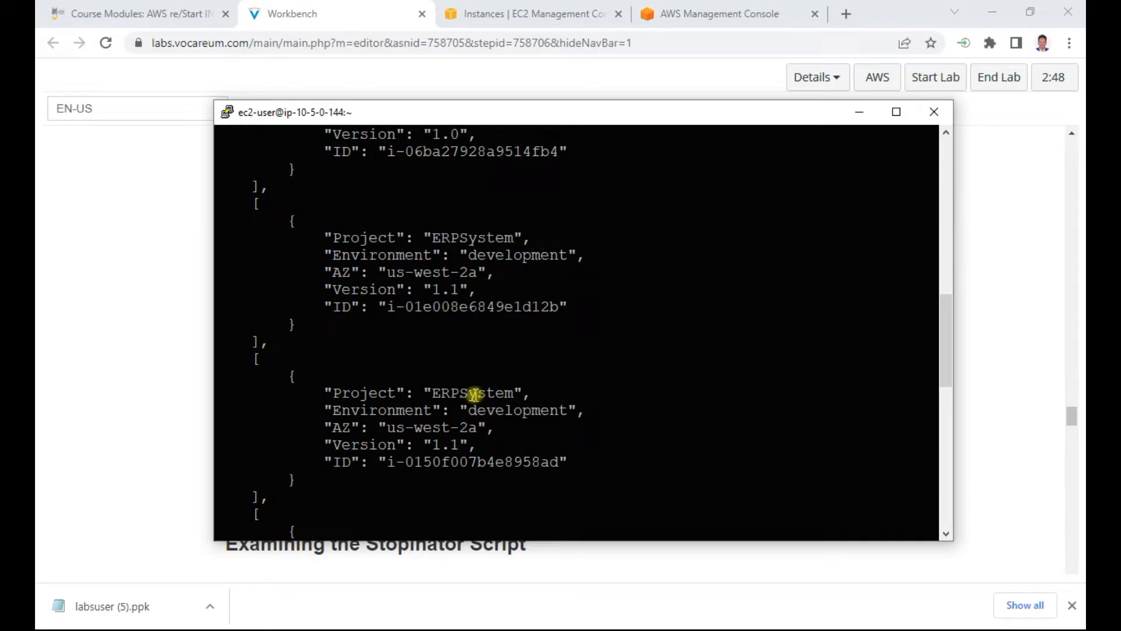
scroll(473, 393, "up", 5)
scroll(474, 374, "down", 15)
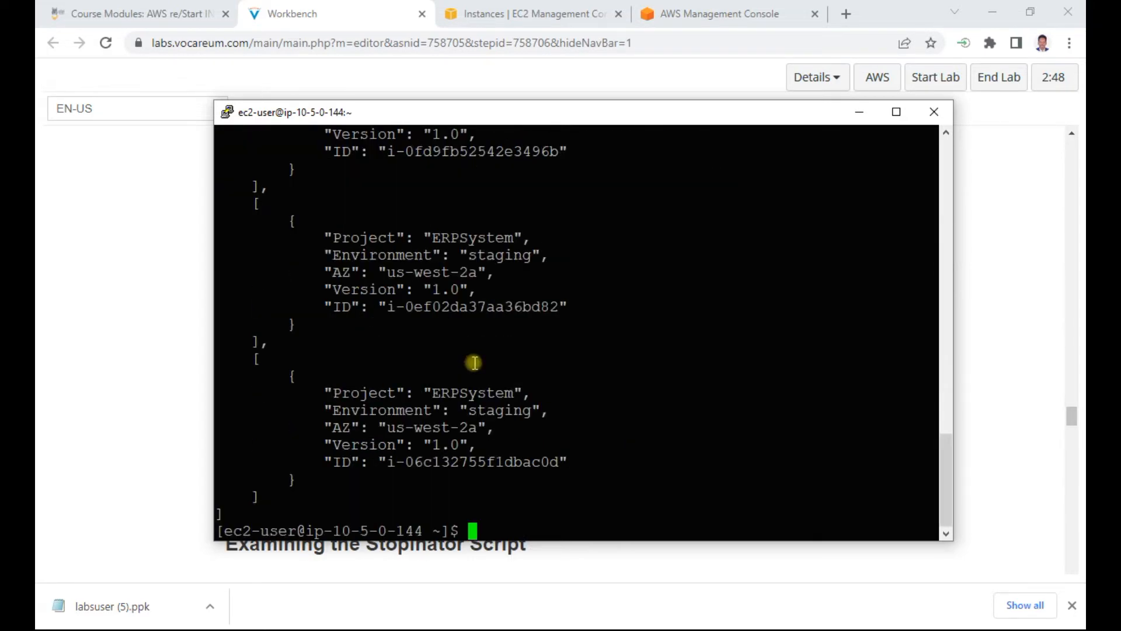
Step: Return to Workbench, read Task 2's Examining the Stopinator Script steps 36 and 37, and select the cd aws-tools command
left_click(115, 346)
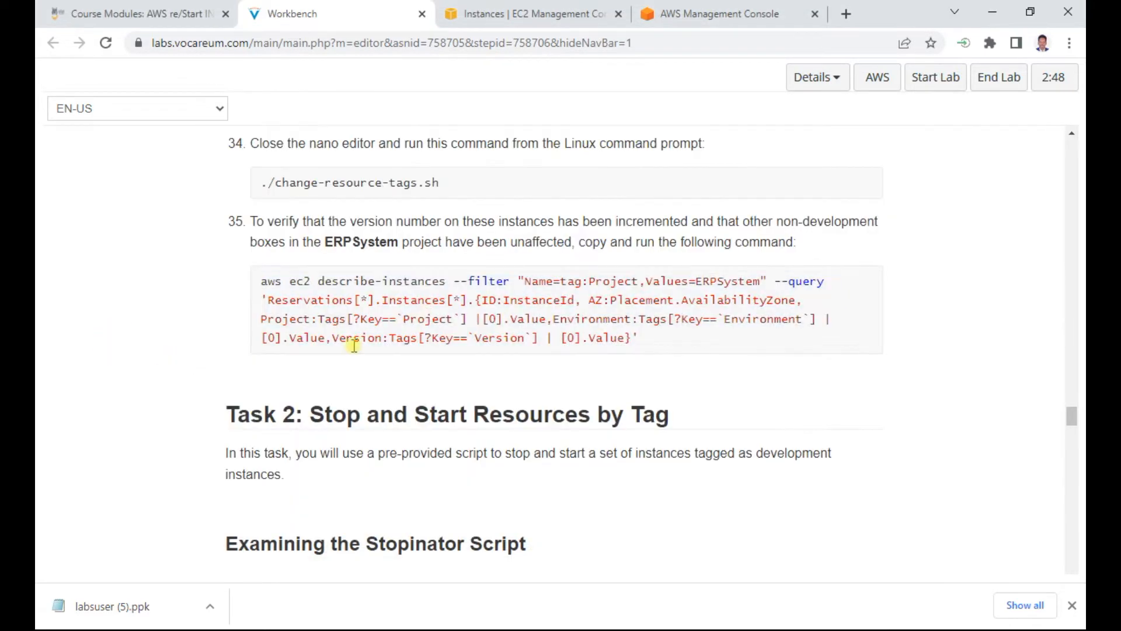
scroll(353, 345, "down", 3)
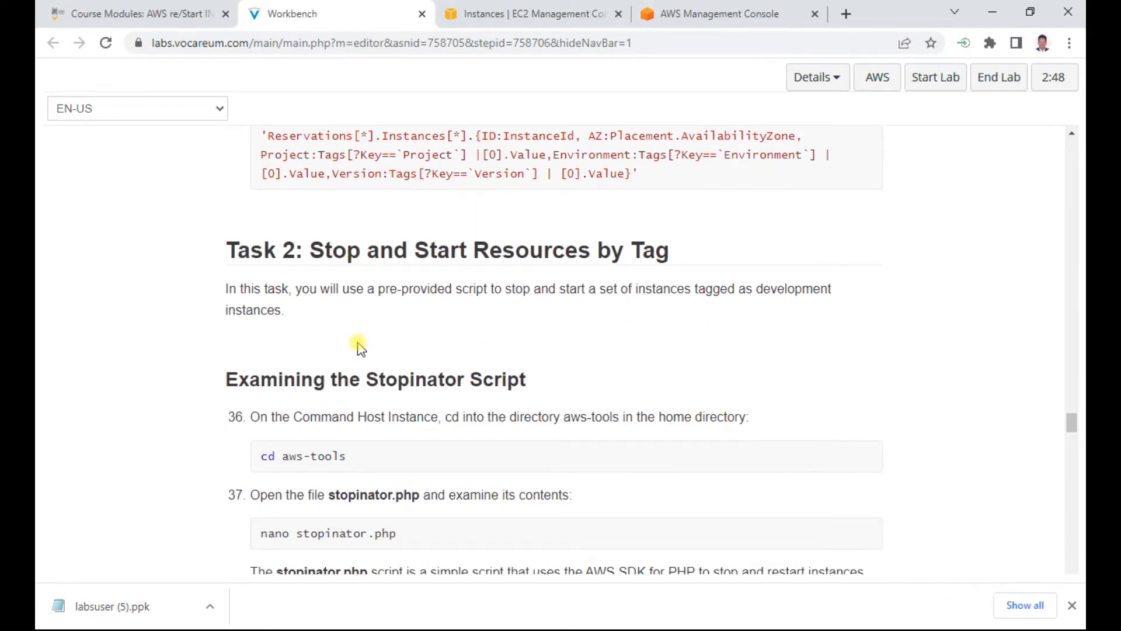
scroll(359, 346, "down", 3)
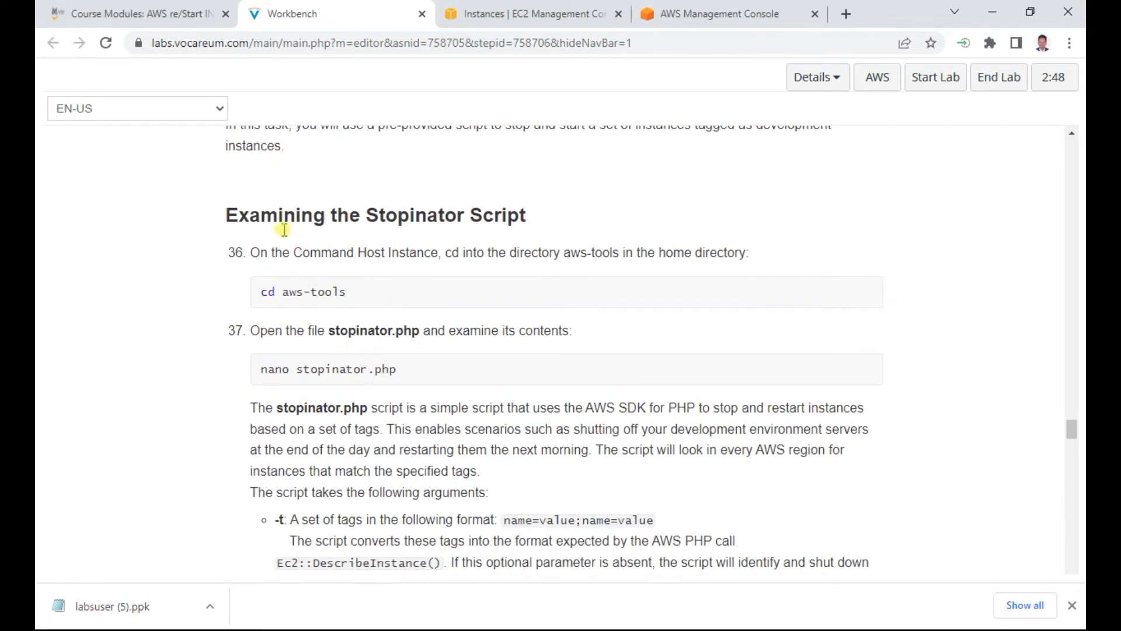
triple_click(316, 291)
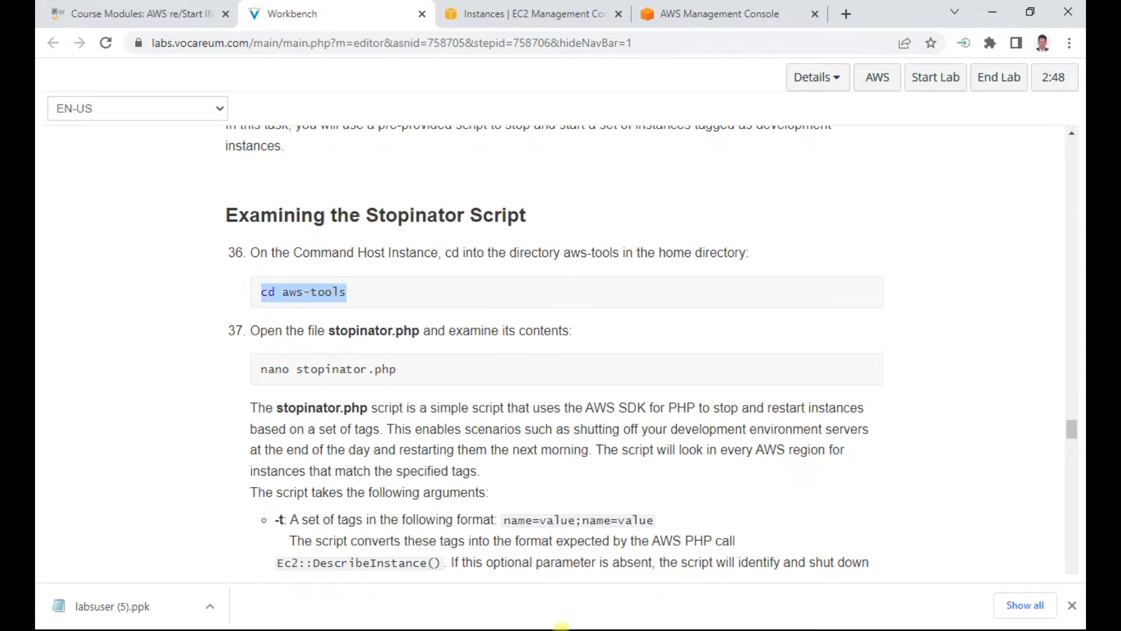
Step: Switch to the PuTTY session, place its window beside the step 36 and 37 instructions, and clear the terminal
key("alt+Tab")
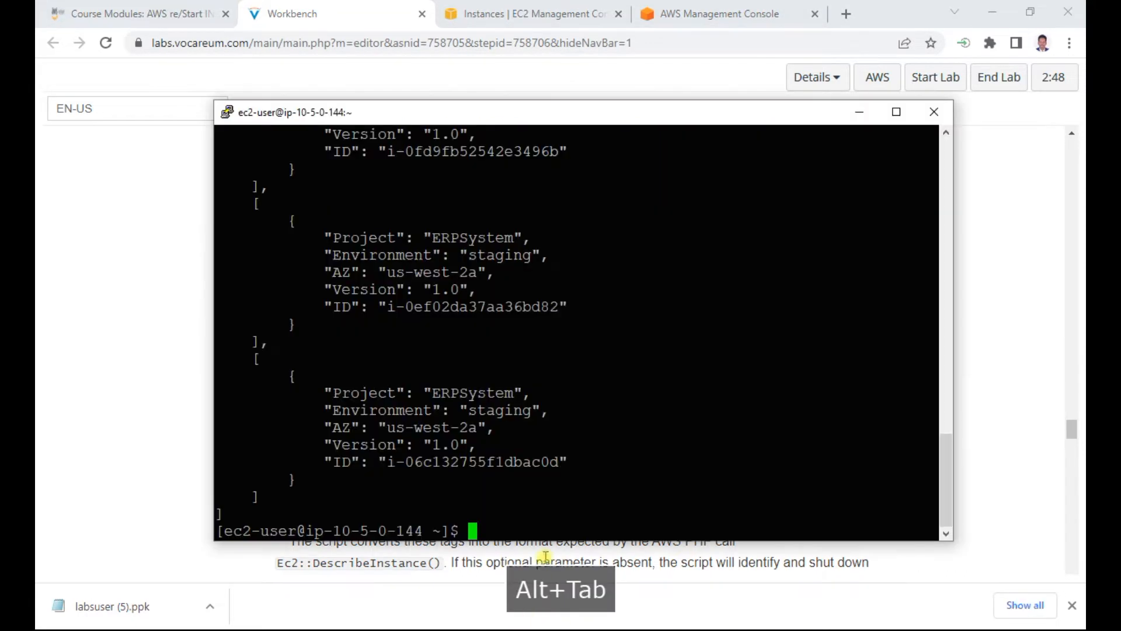
left_click_drag(552, 122, 751, 118)
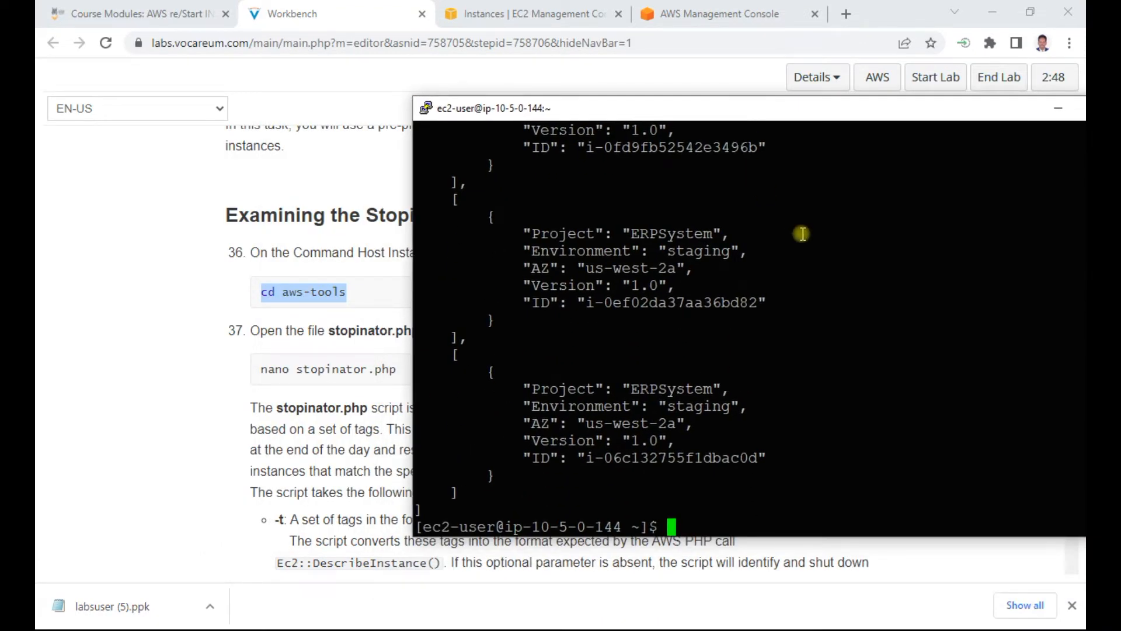
type("clear")
key("Return")
Step: List the home directory and change into the aws-tools directory
type("ll")
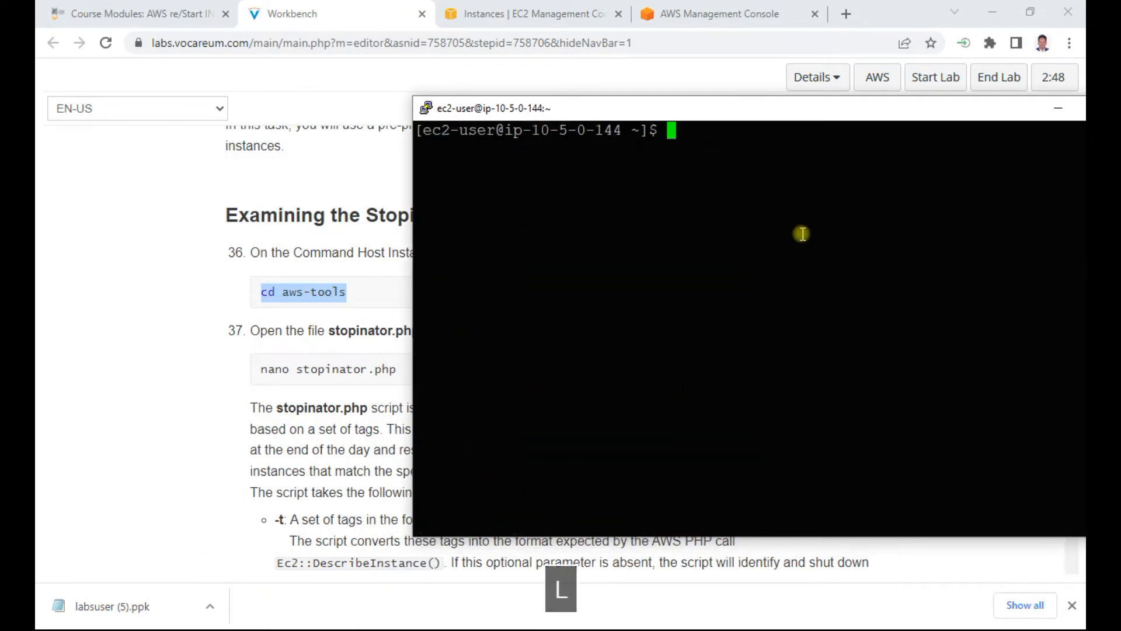
key("Return")
type("cd aws")
key("Tab")
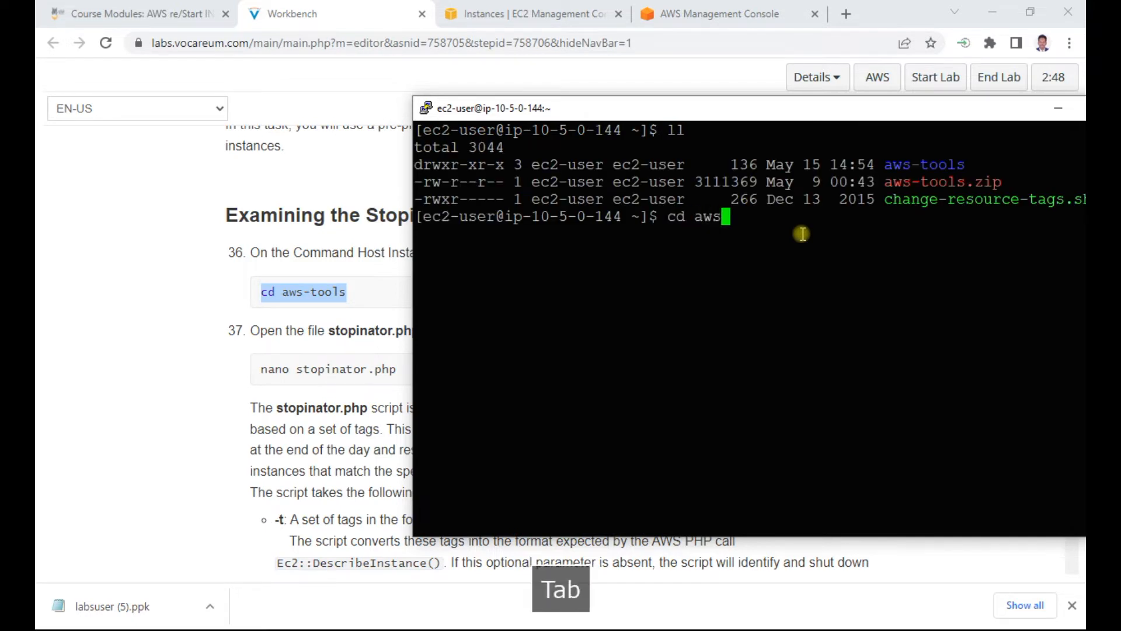
key("Return")
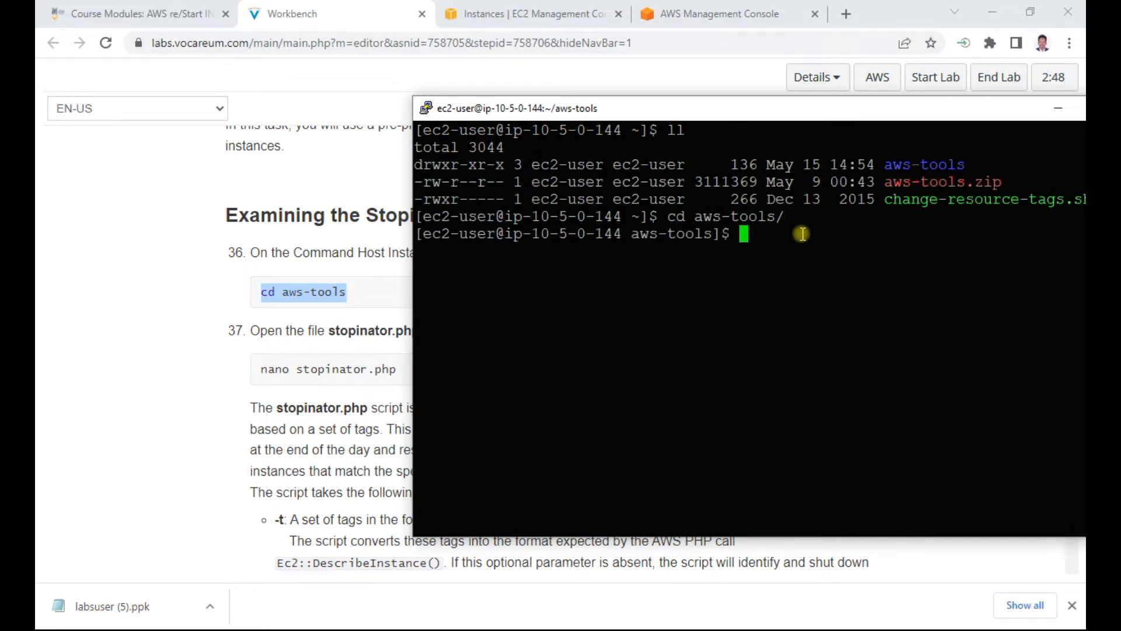
Step: List the files in aws-tools and open stopinator.php in vi
type("ll")
key("Return")
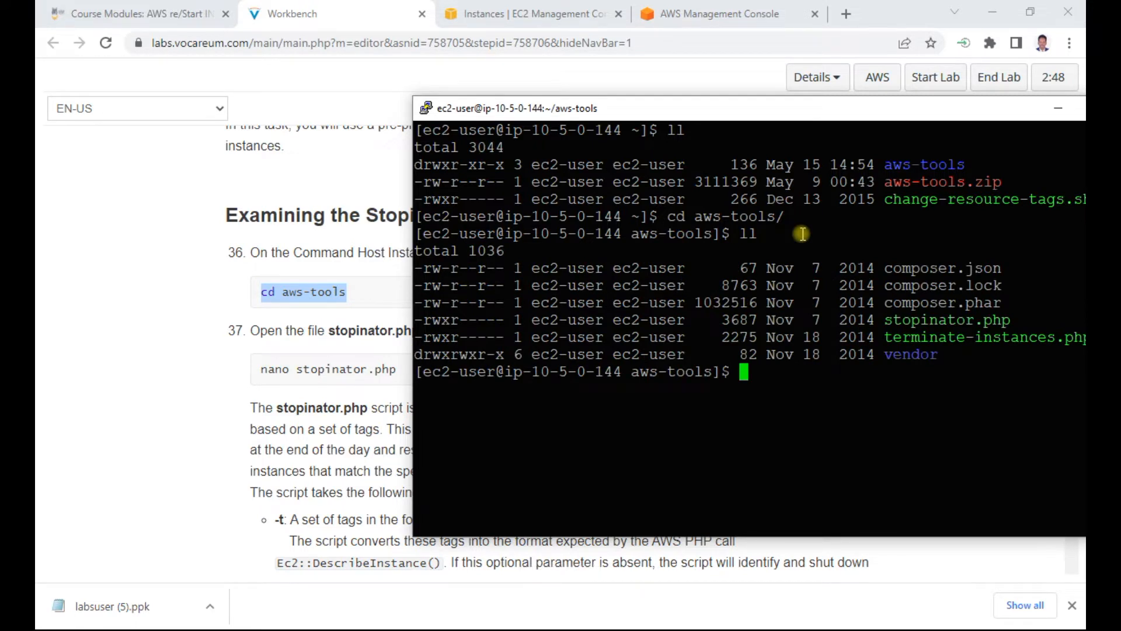
type("vi st")
key("Tab")
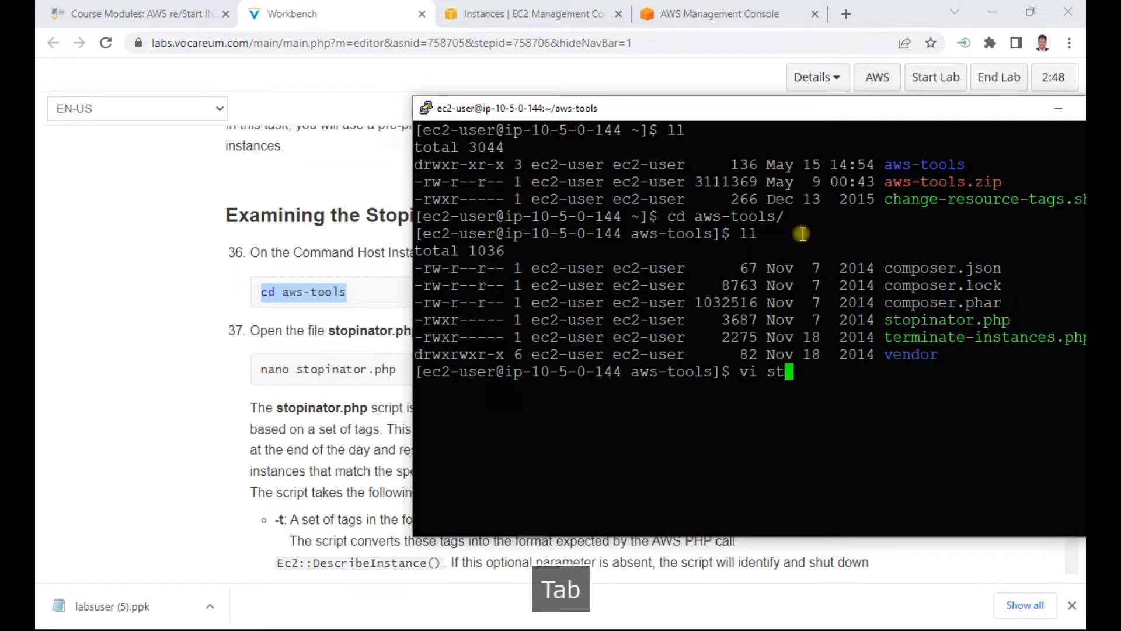
key("Return")
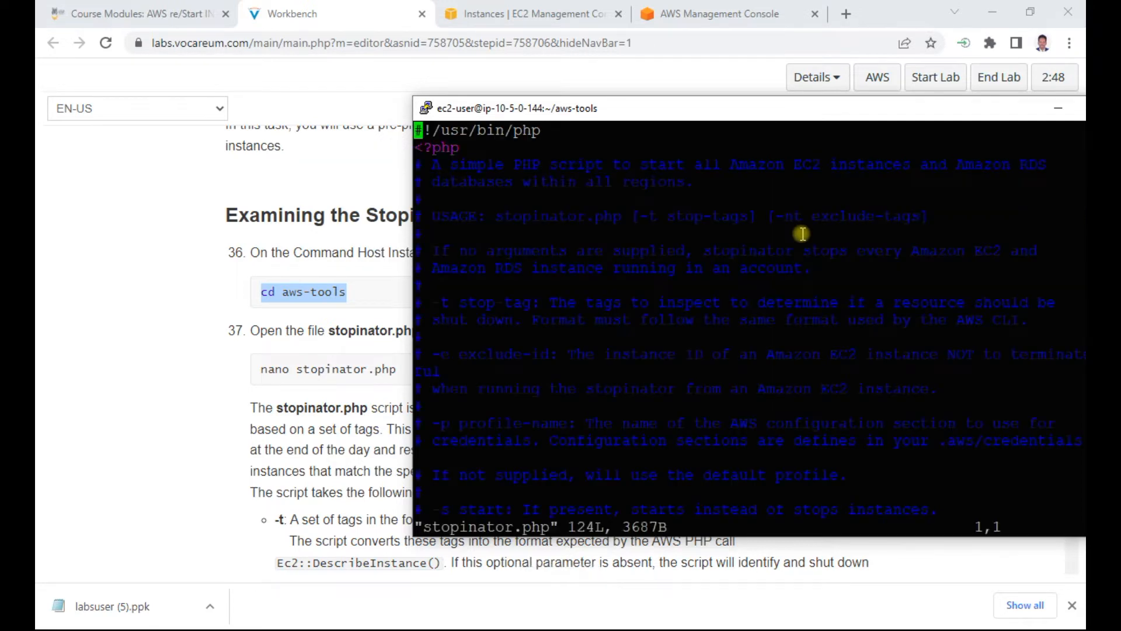
Step: Examine stopinator.php in vi, from its usage comments through the profile, exclude-ID and start option handling
key("Down")
key("Down")
key("Down")
key("Down")
key("Down")
key("Down")
key("Down")
key("Down")
key("Down")
key("Down")
key("Down")
key("Down")
key("Down")
key("Down")
key("Down")
key("Down")
key("Down")
key("Down")
key("Down")
key("Down")
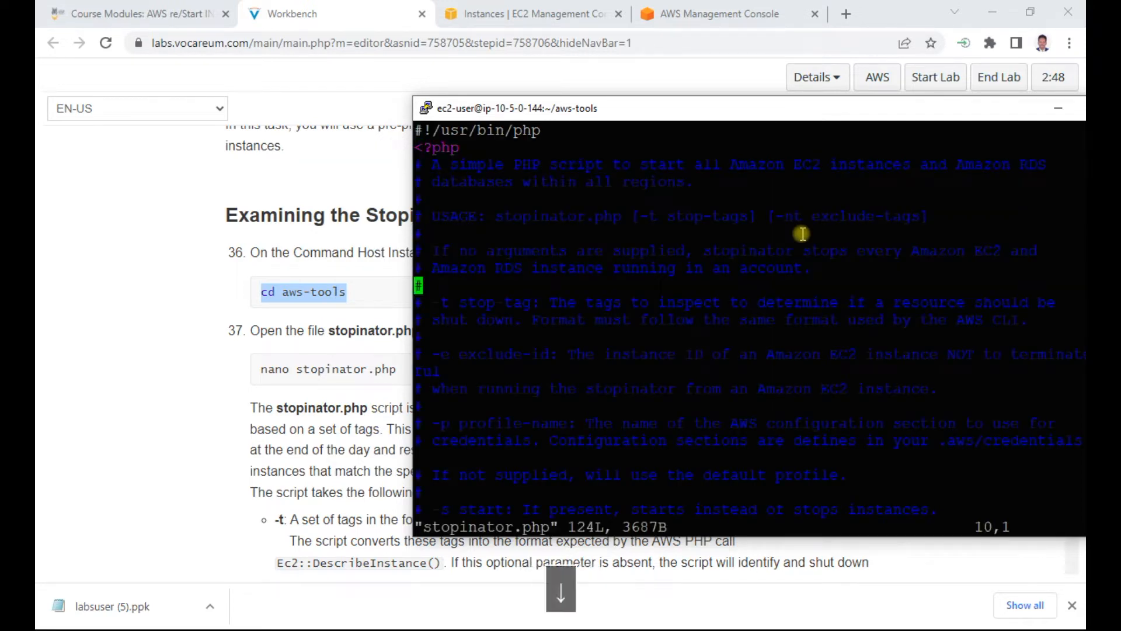
key("Down")
key("Down")
key("Down")
key("Down")
key("Down")
key("Down")
key("Down")
key("Down")
key("Down")
key("Down")
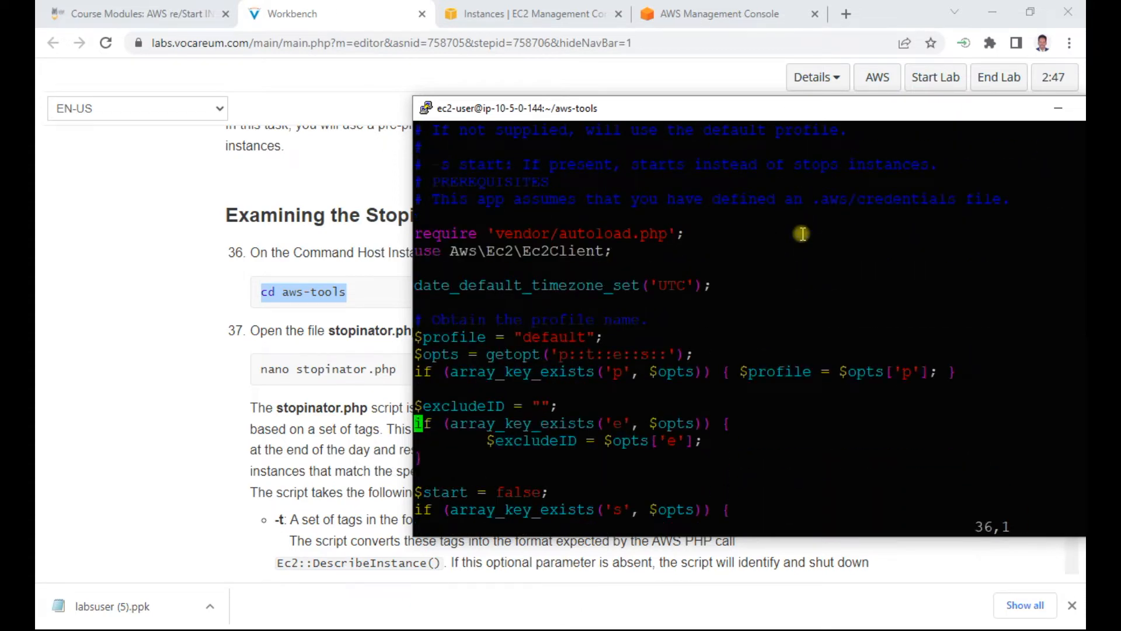
key("Down")
key("Down")
key("Down")
key("Down")
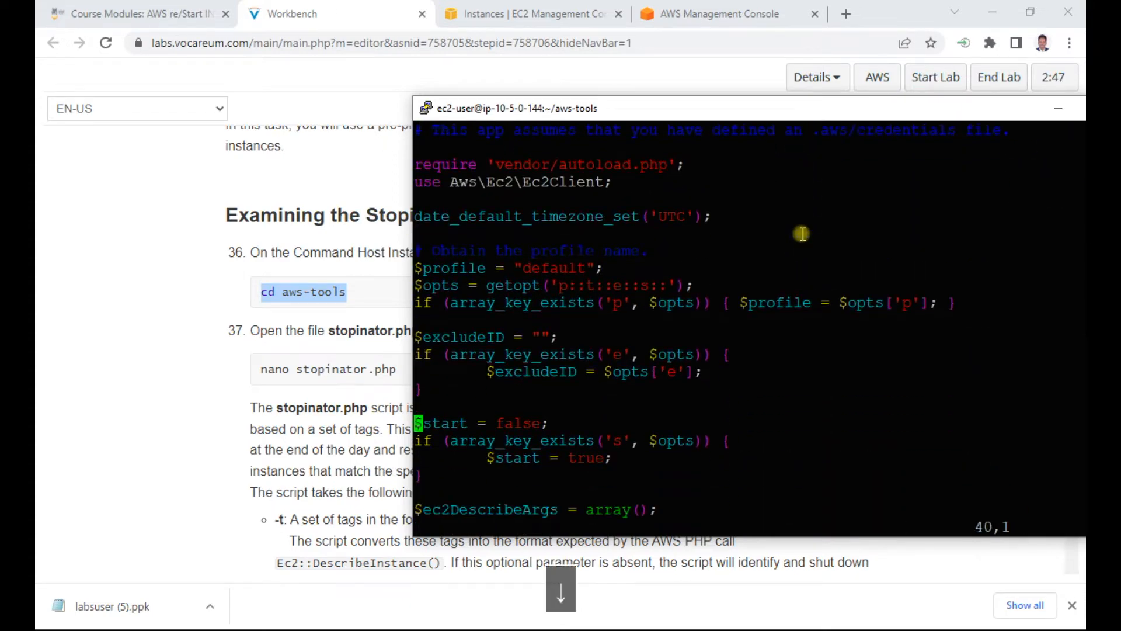
key("Down")
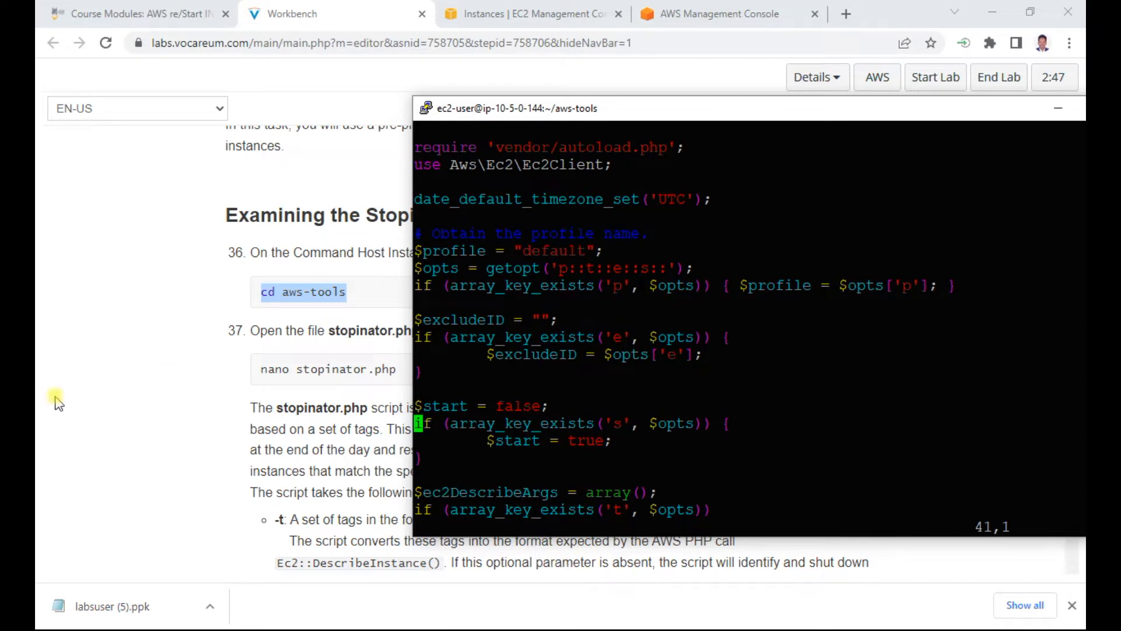
Step: Return to the Workbench instructions and read step 37's description of the stopinator.php script and its -t and -s arguments
left_click(149, 382)
left_click(577, 405)
left_click_drag(589, 406, 625, 431)
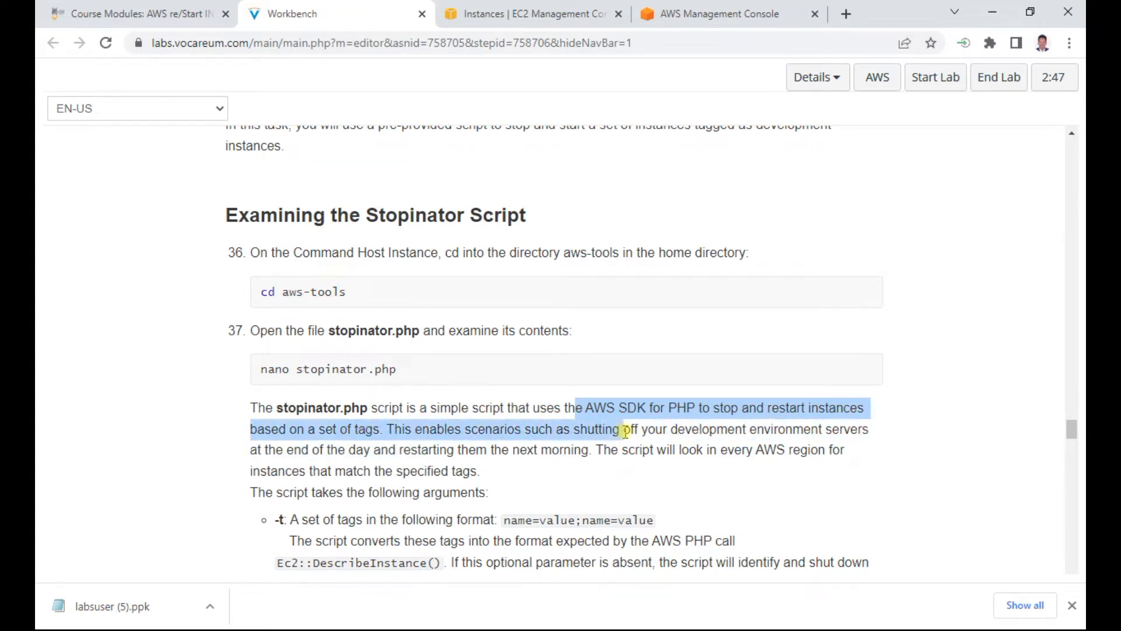
left_click_drag(624, 438, 597, 467)
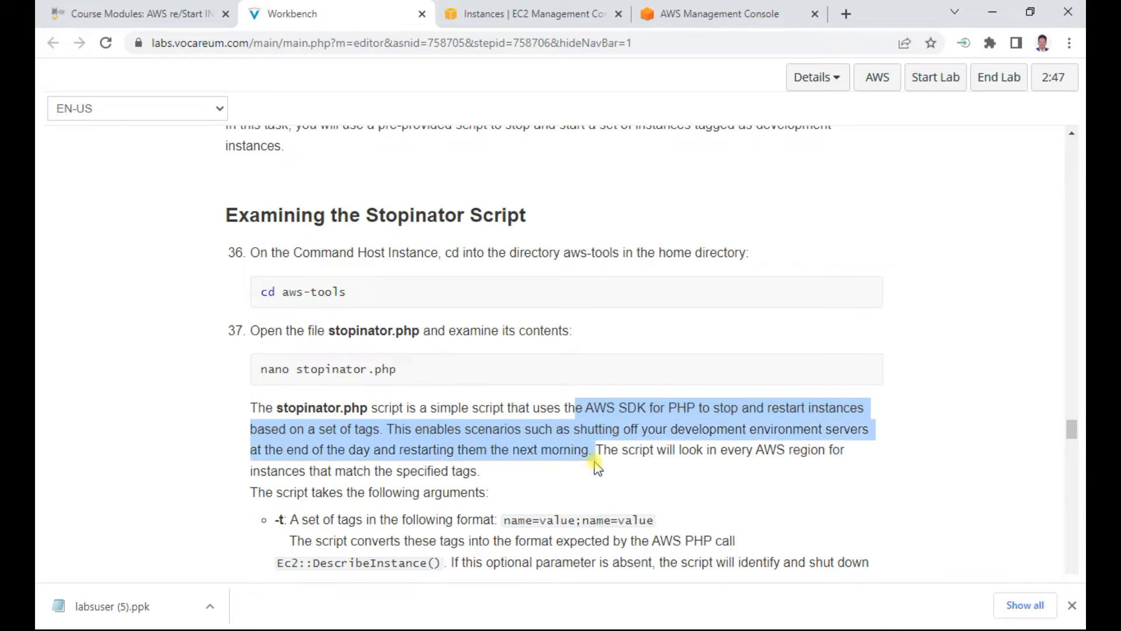
scroll(593, 465, "down", 1)
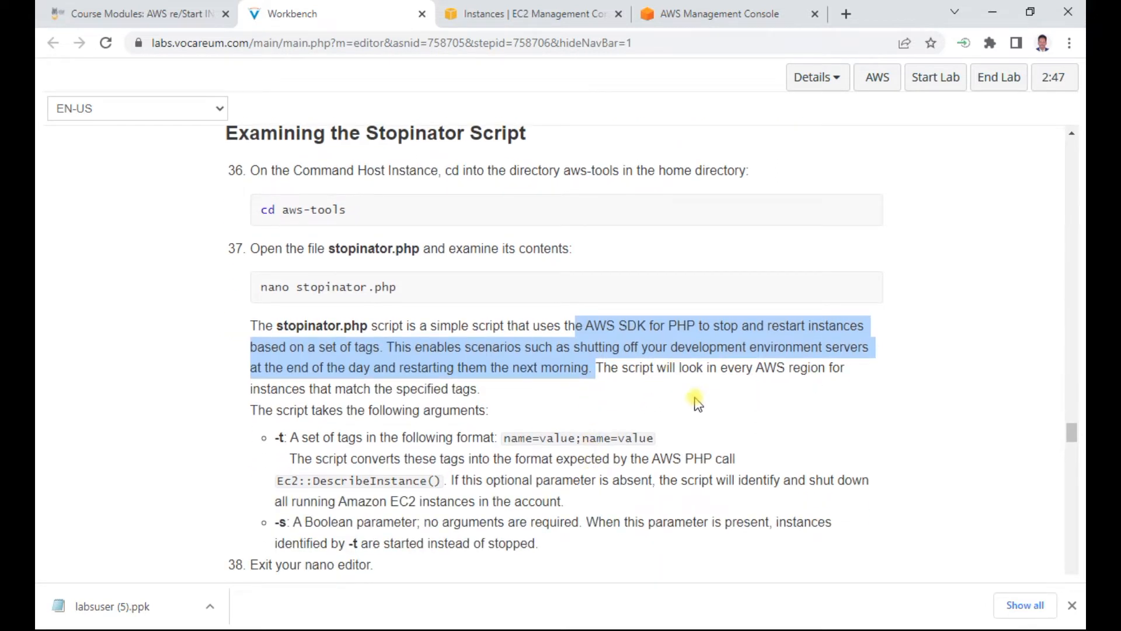
scroll(691, 404, "down", 1)
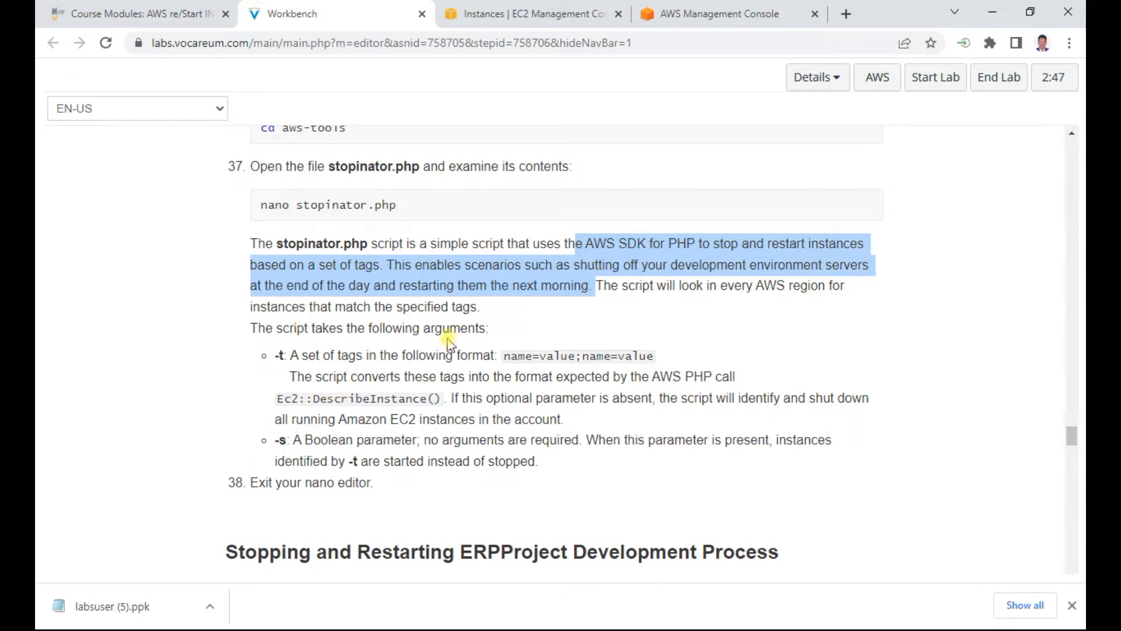
Step: Copy step 39's command ./stopinator.php -t"Project=ERPSystem;Environment=development" from the lab instructions
scroll(448, 342, "down", 4)
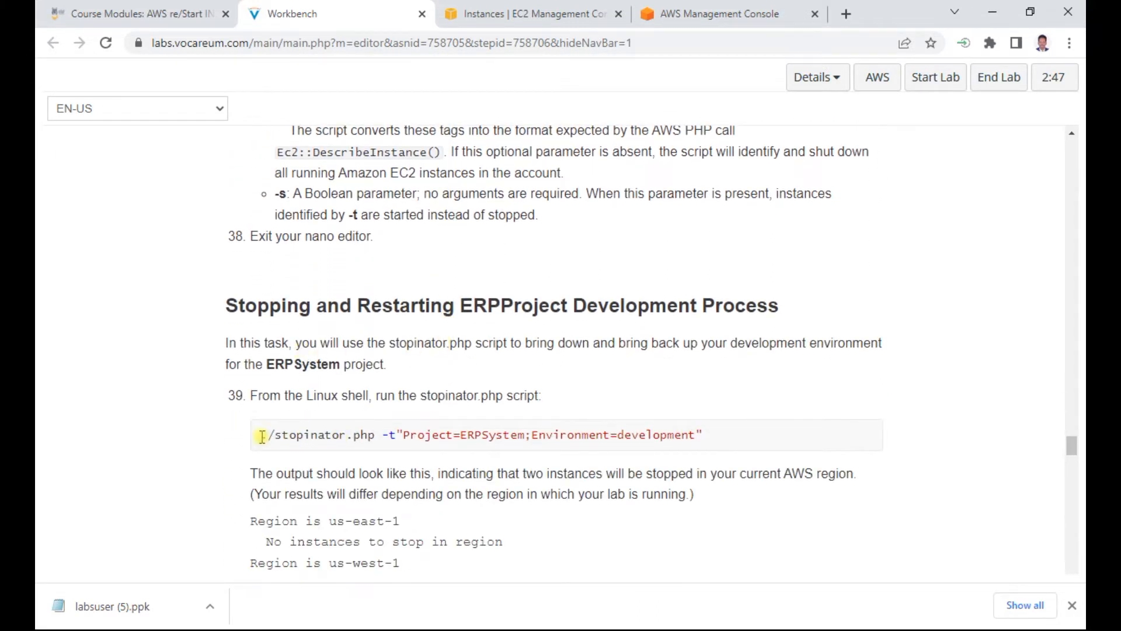
left_click_drag(260, 435, 723, 443)
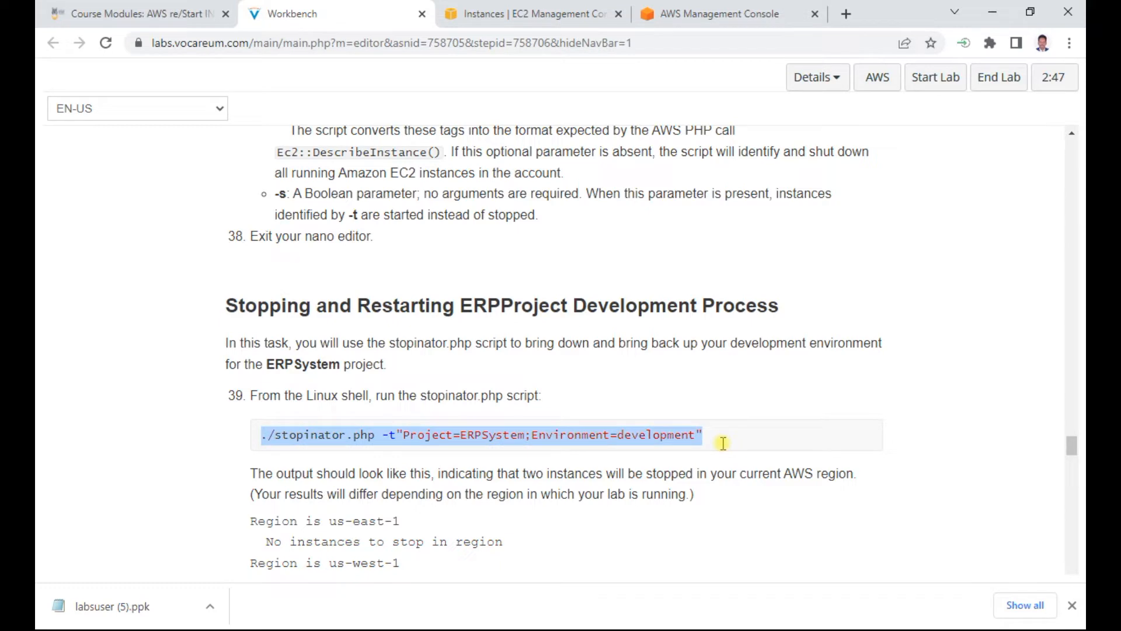
right_click(593, 433)
left_click(639, 453)
Step: Switch to the PuTTY session, quit vi, and run the copied ./stopinator.php -t"Project=ERPSystem;Environment=development" command
key("alt+Tab")
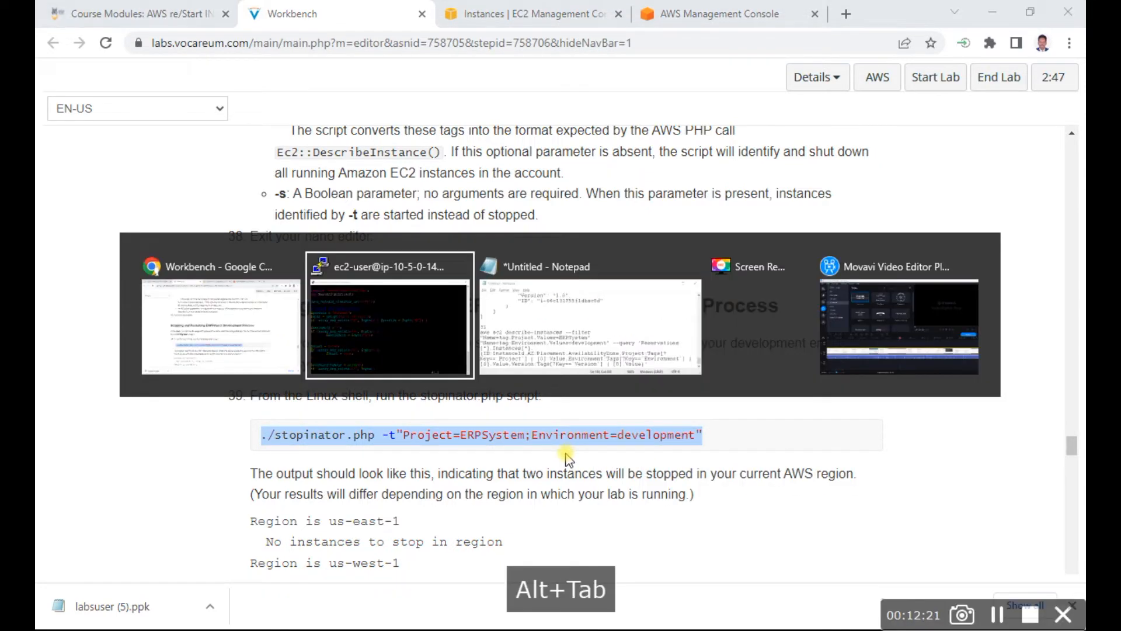
key("Escape")
type(":q")
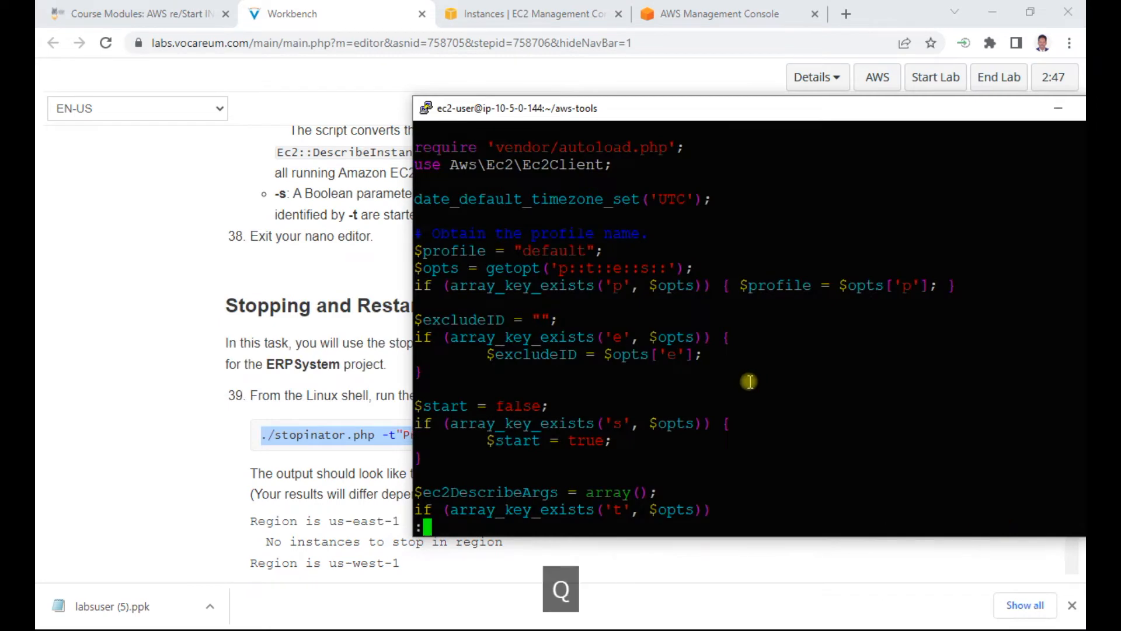
key("Return")
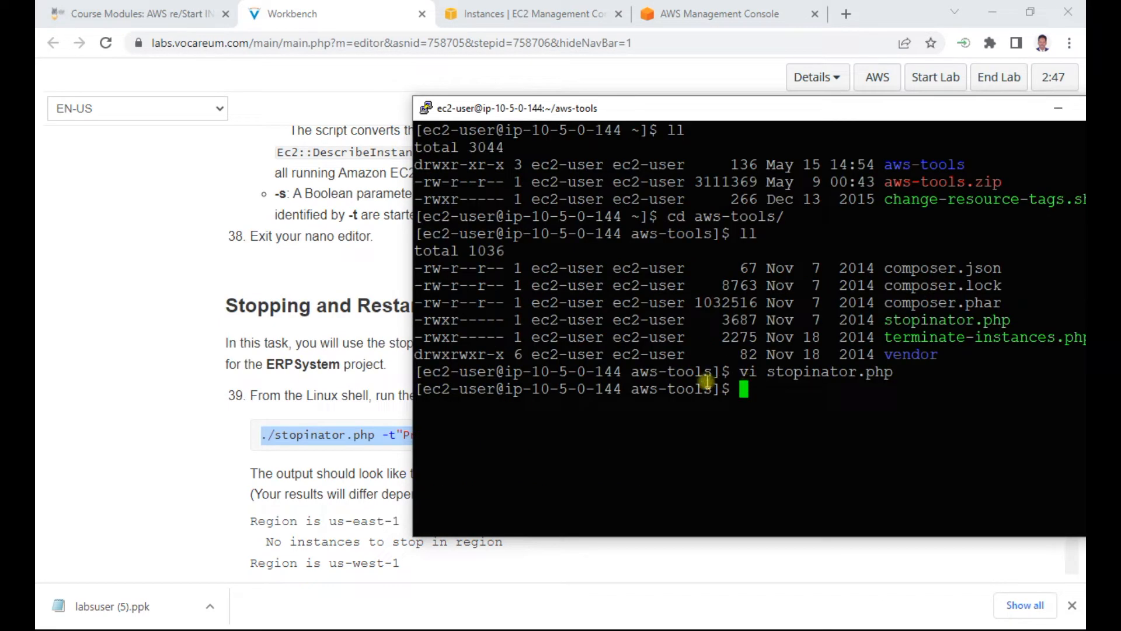
right_click(763, 395)
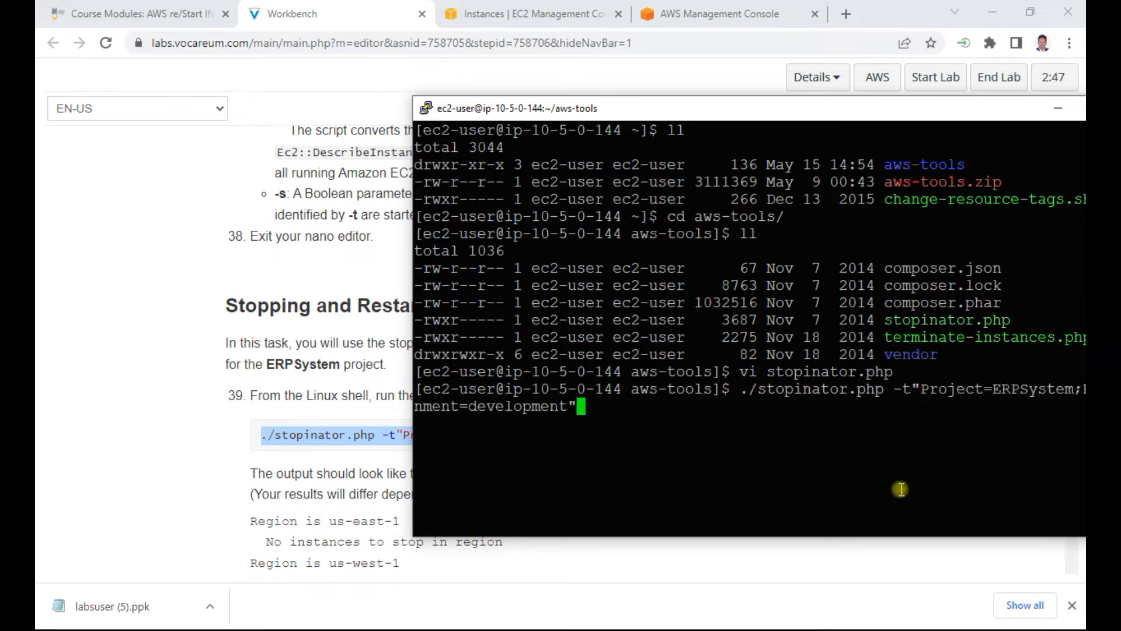
key("Return")
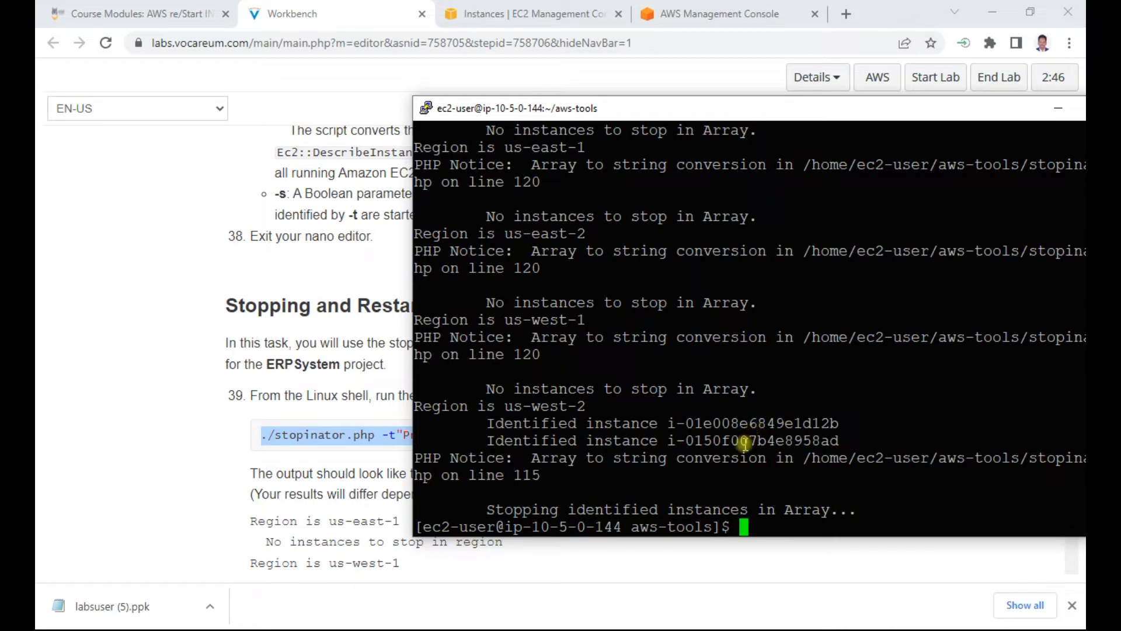
Step: Read lab steps 40 to 42, and check the states of all instances in the EC2 console without the running filter
left_click(195, 449)
scroll(330, 393, "down", 3)
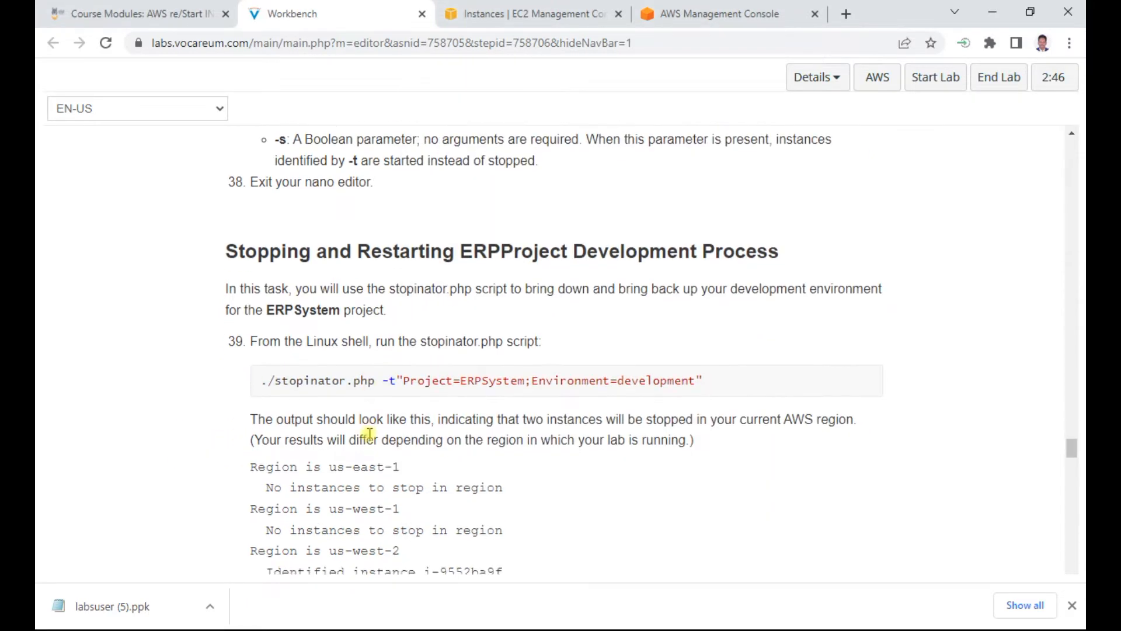
scroll(330, 392, "down", 3)
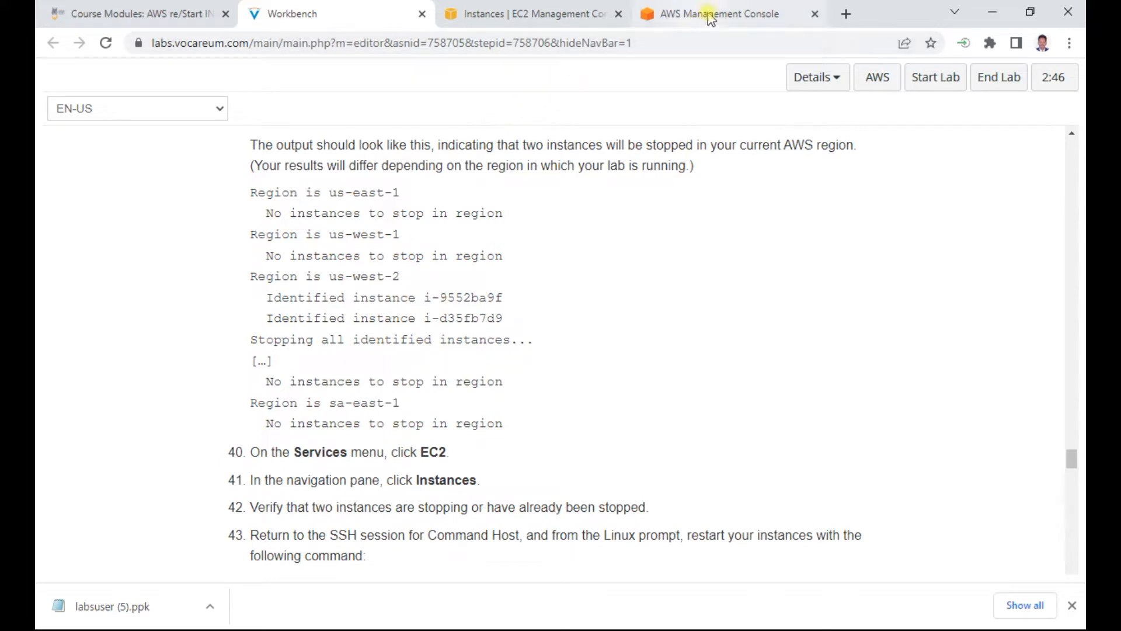
left_click(583, 18)
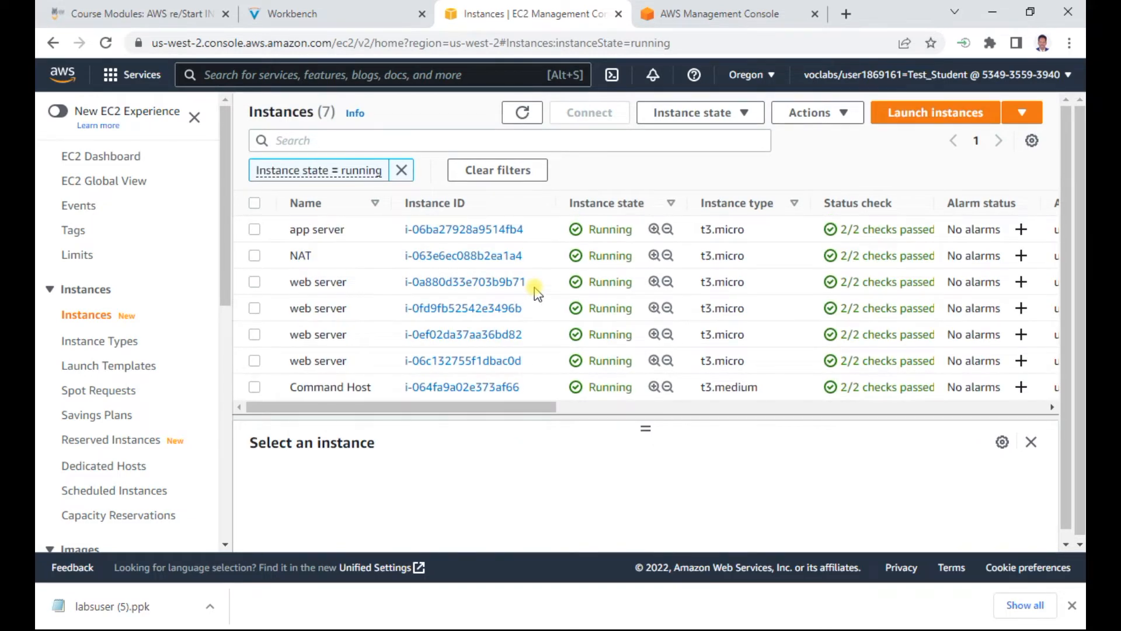
left_click(116, 157)
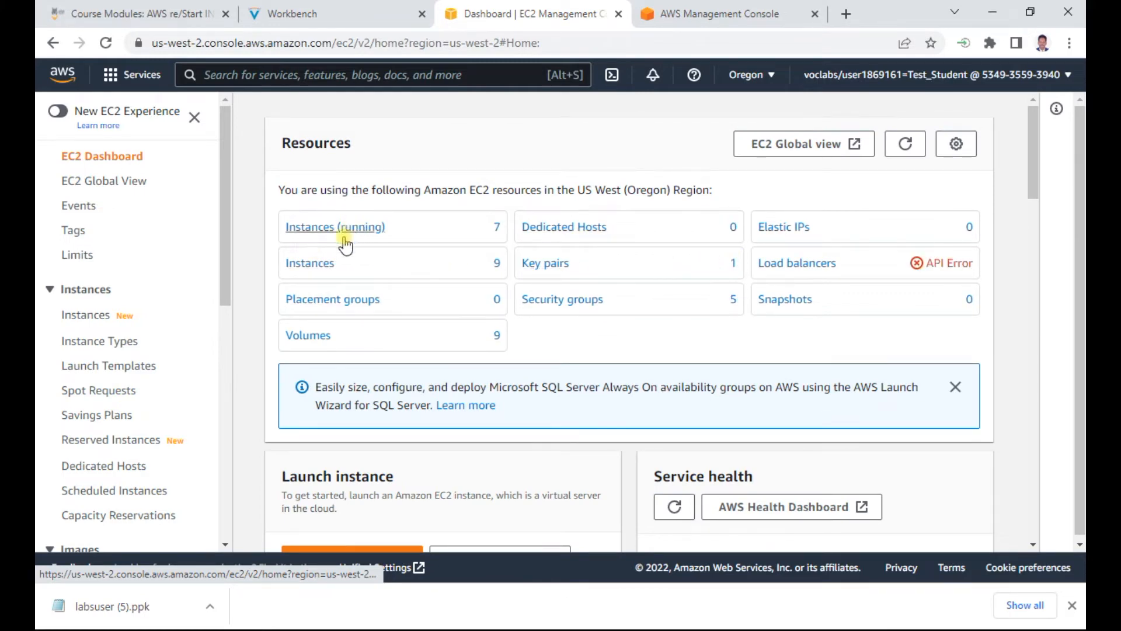
left_click(321, 266)
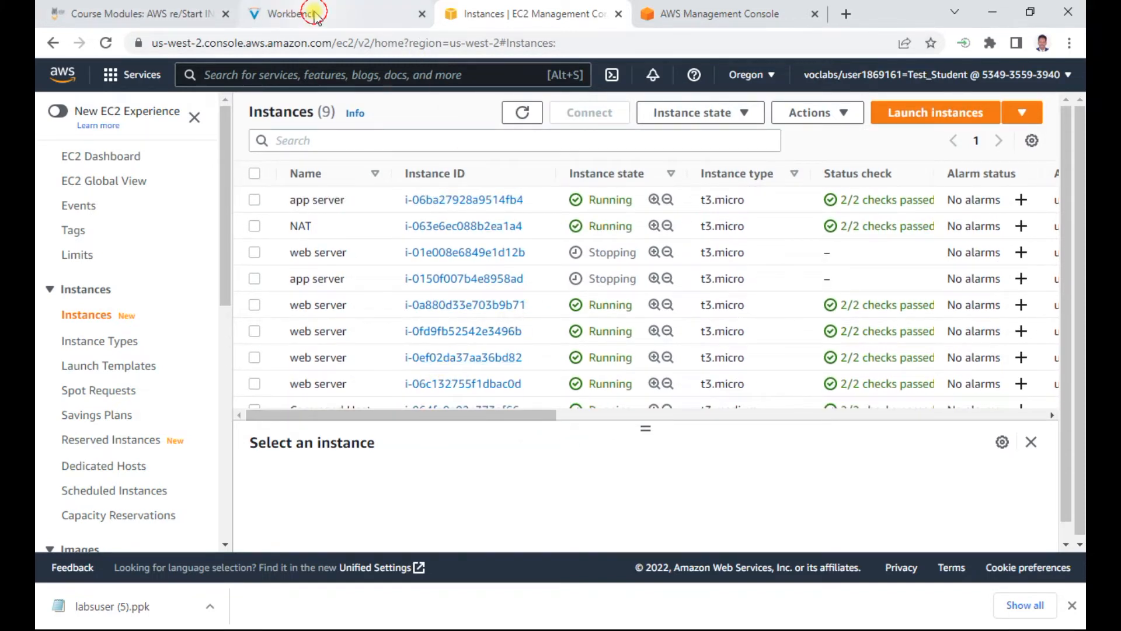
Step: Return to Workbench, read steps 42 to 44, and copy the restart command ./stopinator.php -t"Project=ERPSystem;Environment=development" -s
left_click(292, 14)
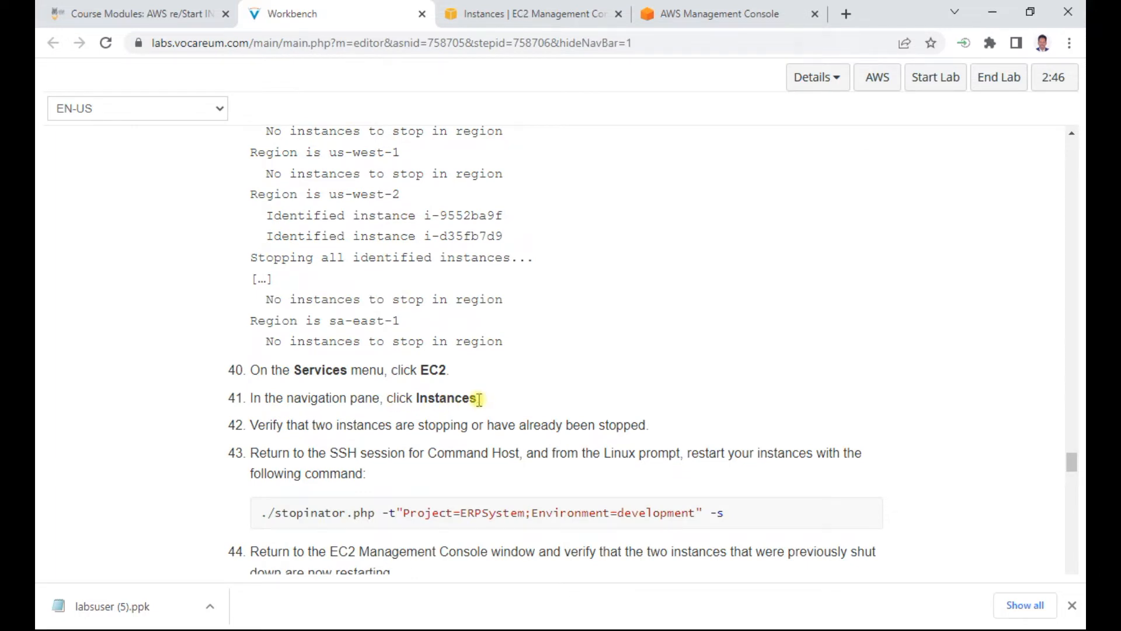
scroll(479, 400, "down", 2)
left_click_drag(428, 343, 670, 346)
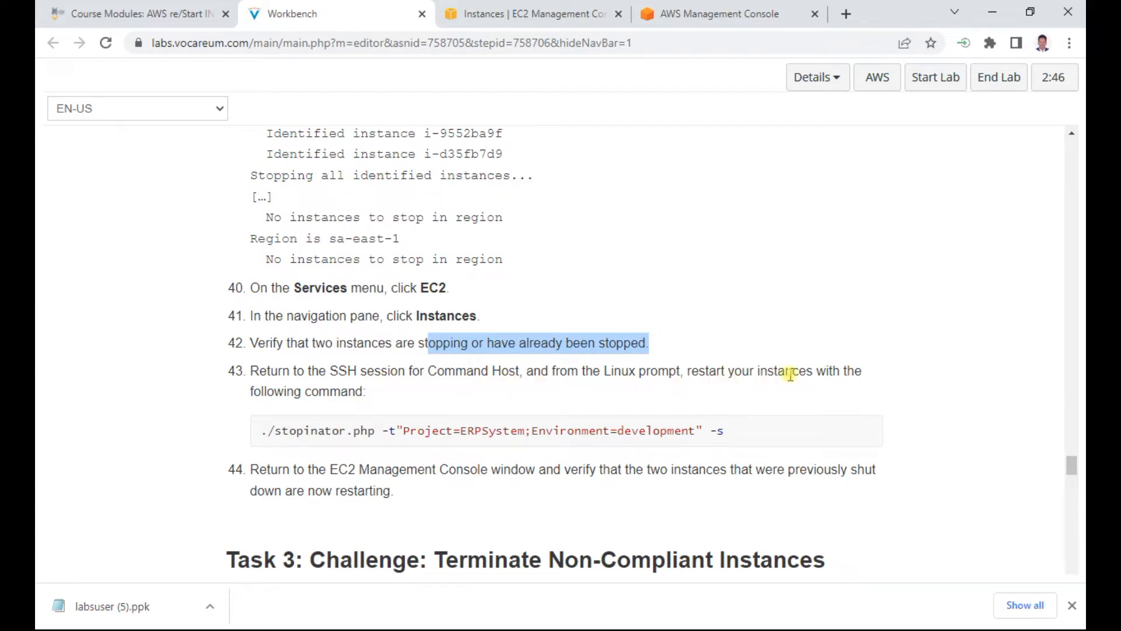
left_click_drag(430, 431, 260, 432)
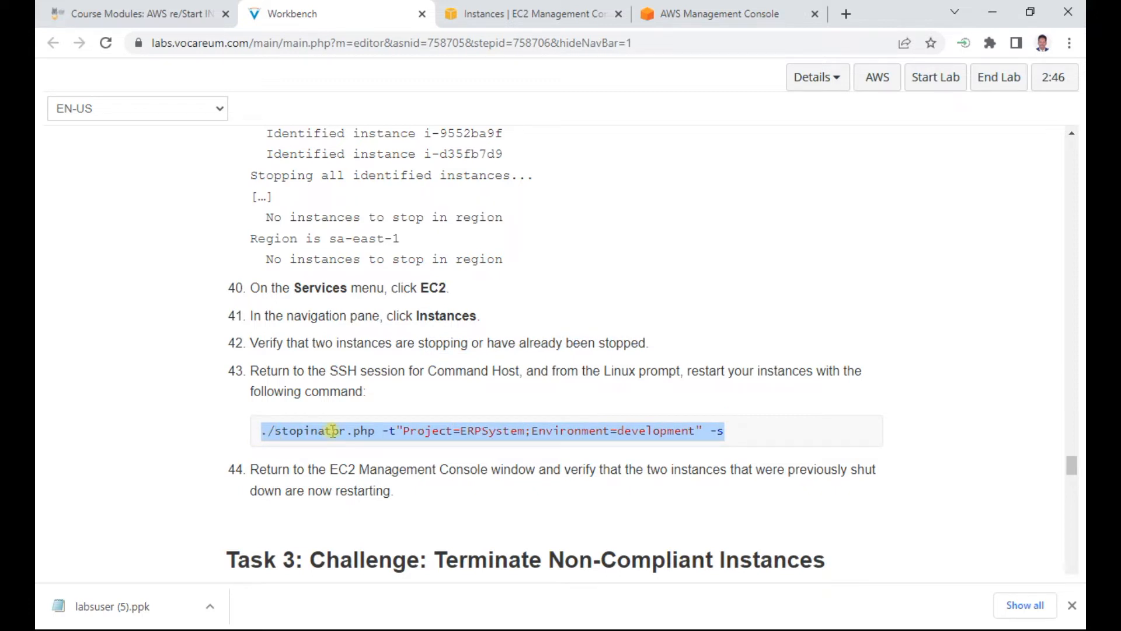
right_click(472, 436)
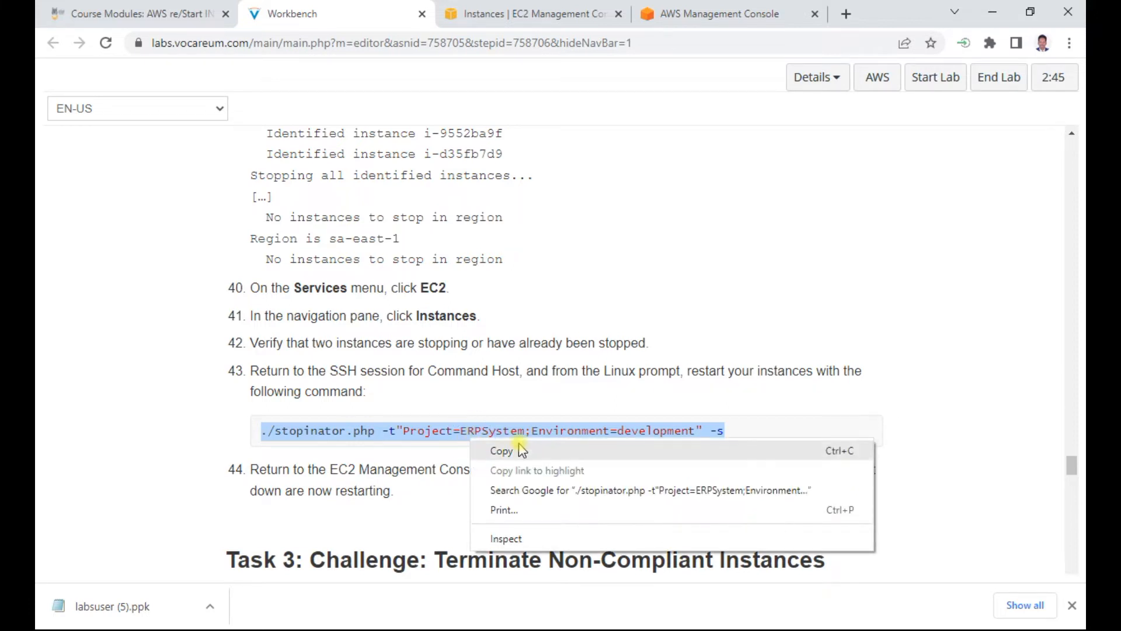
left_click(506, 453)
scroll(430, 450, "down", 3)
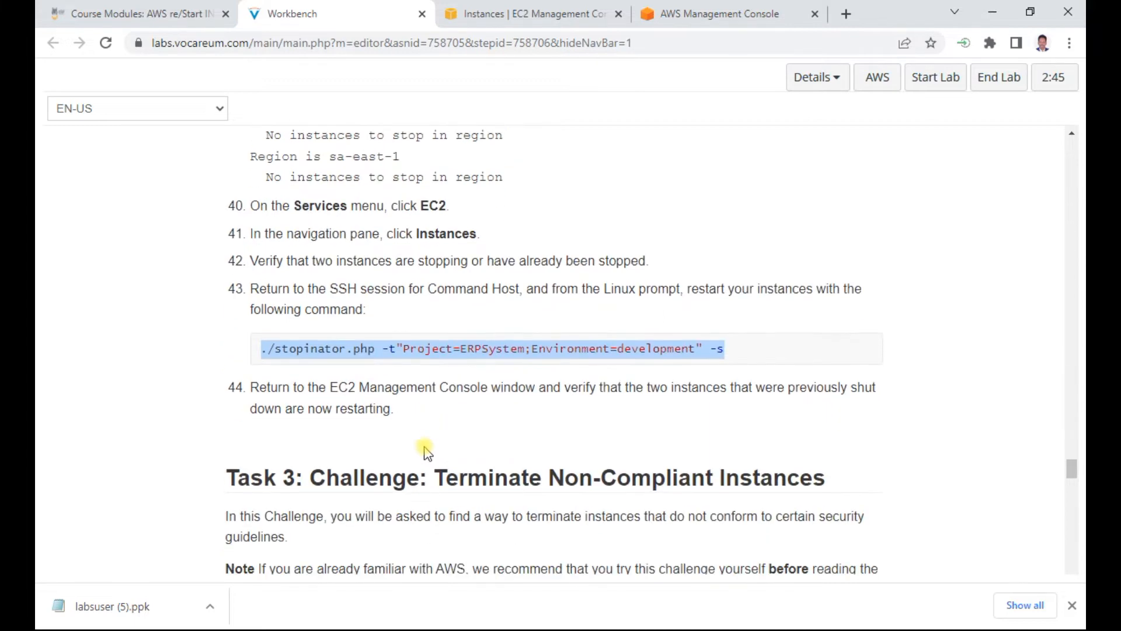
Step: Recheck the EC2 instance states, and run ./stopinator.php -t"Project=ERPSystem;Environment=development" -s in the PuTTY session
left_click(523, 13)
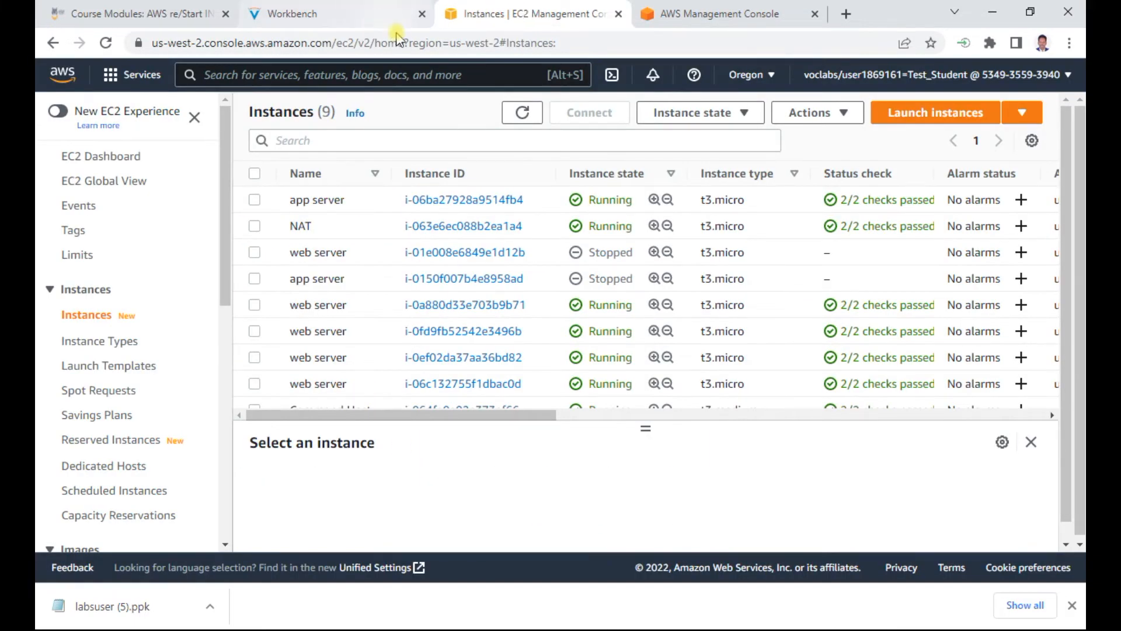
key("alt+Tab")
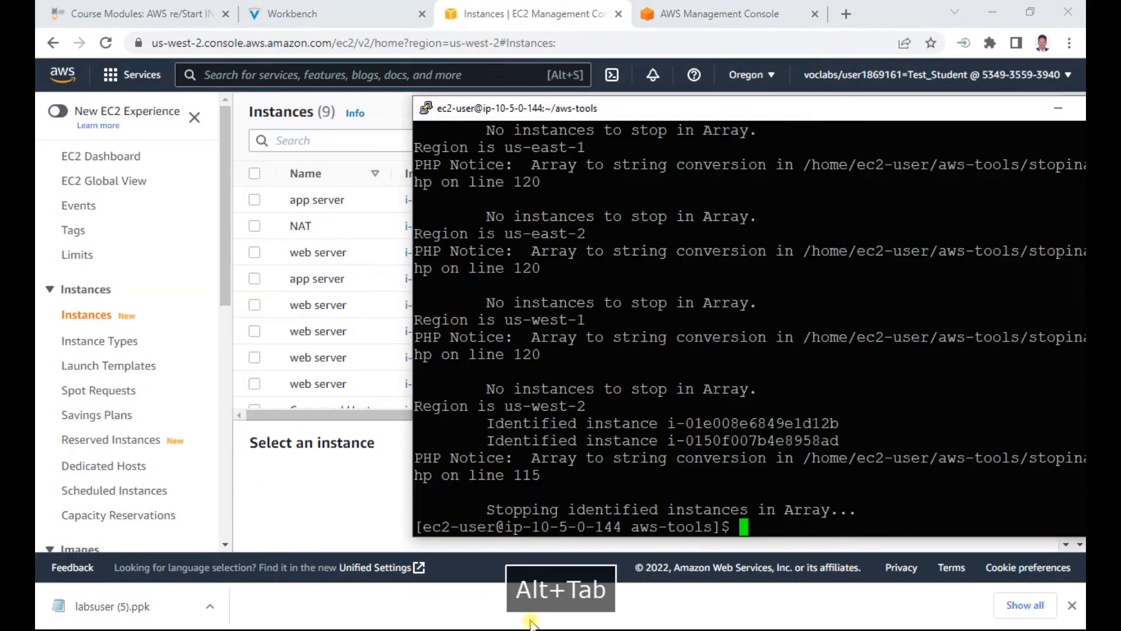
right_click(769, 521)
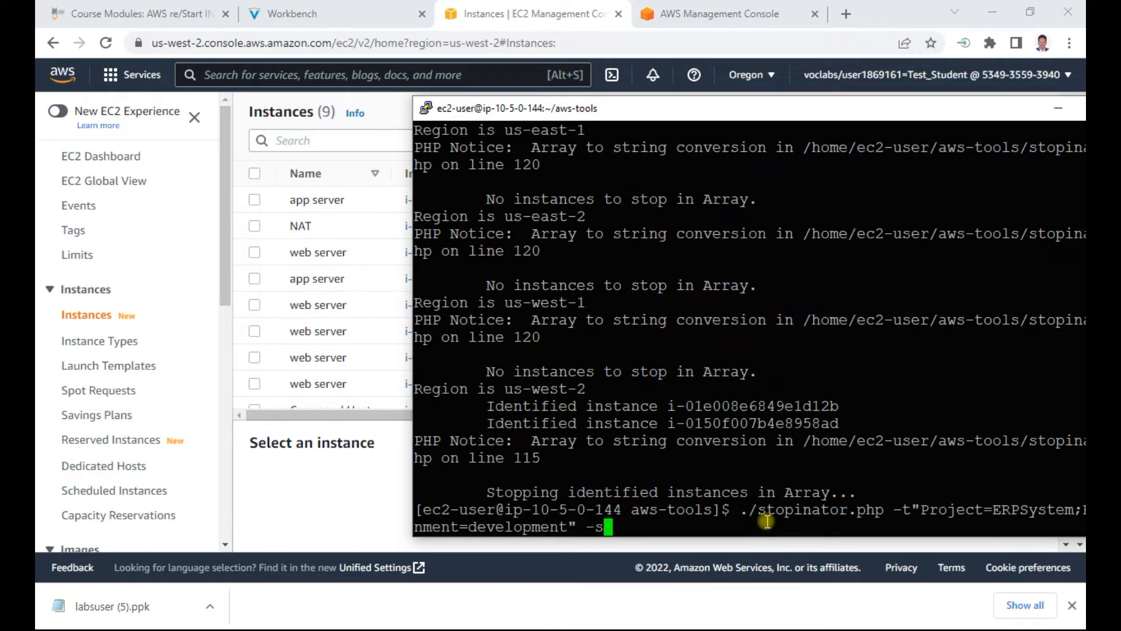
key("Return")
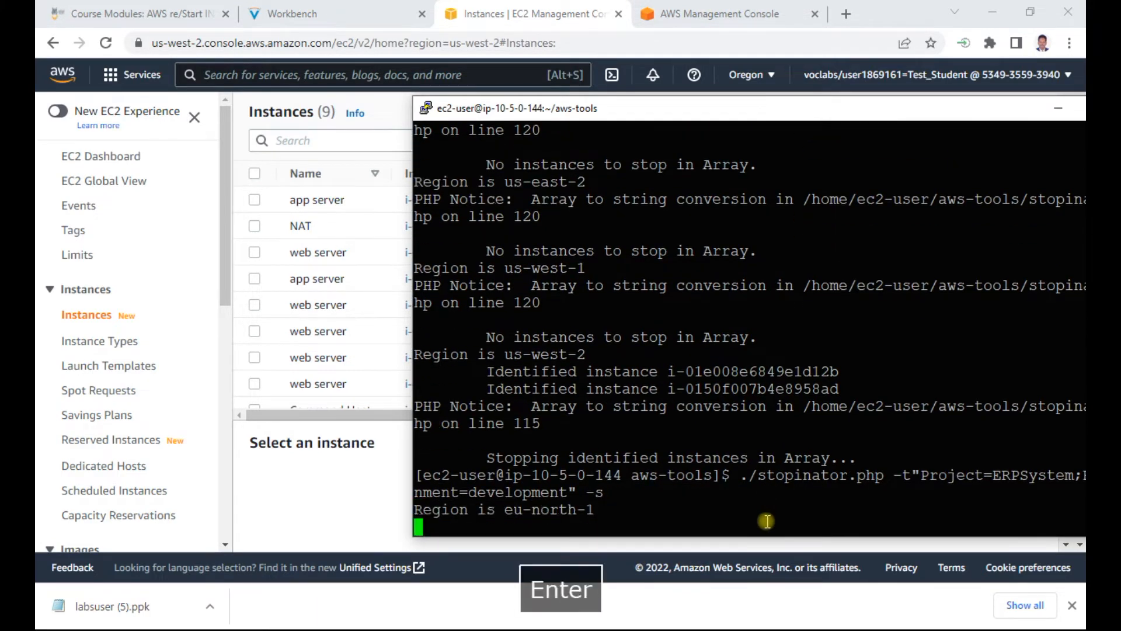
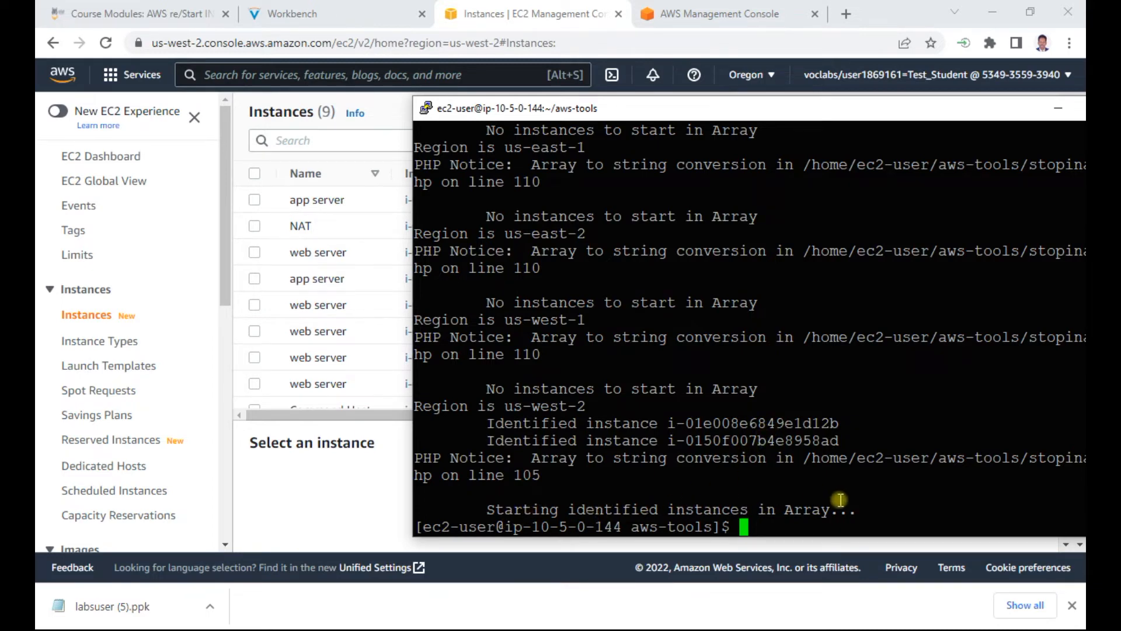
Step: Refresh the EC2 instance list to check the states of the two ERPSystem development instances, and return to Workbench
left_click(341, 498)
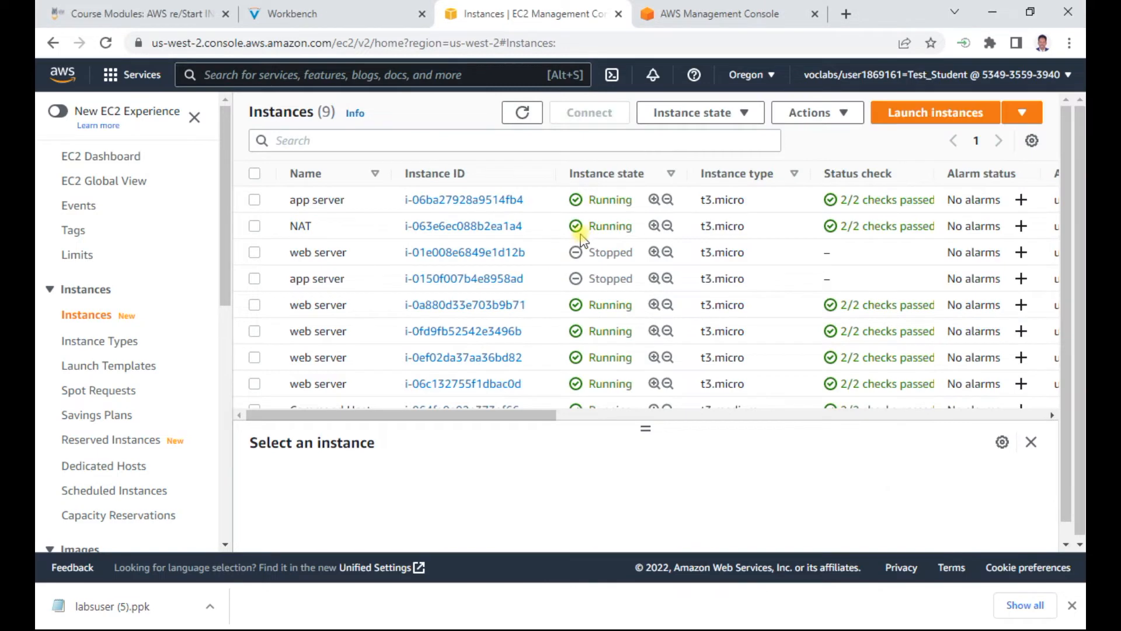
left_click(523, 113)
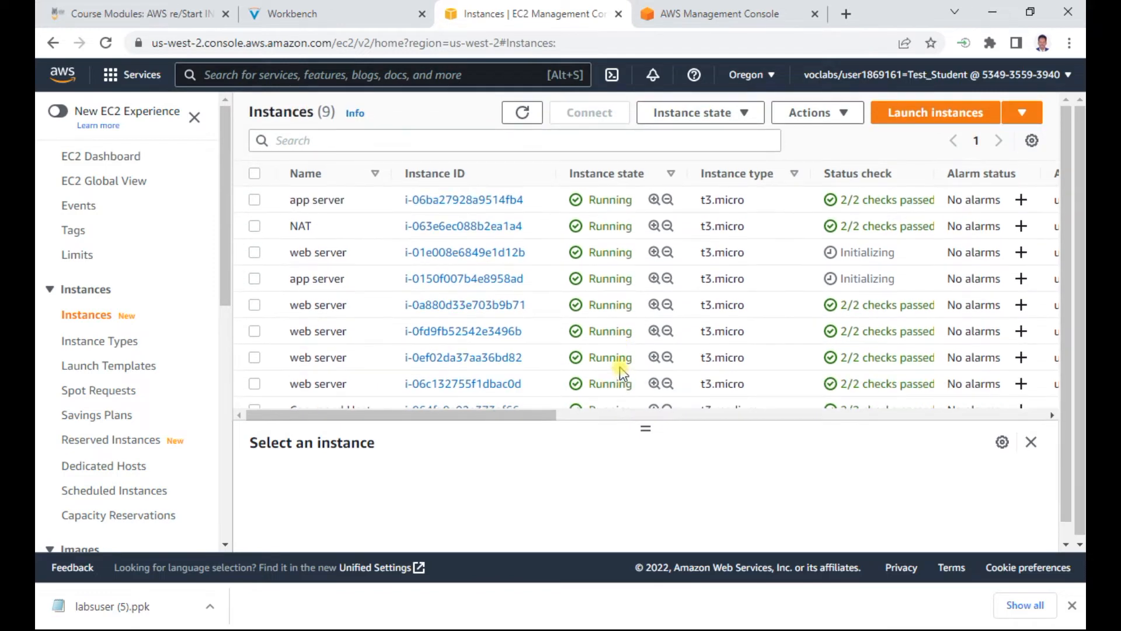
left_click(336, 14)
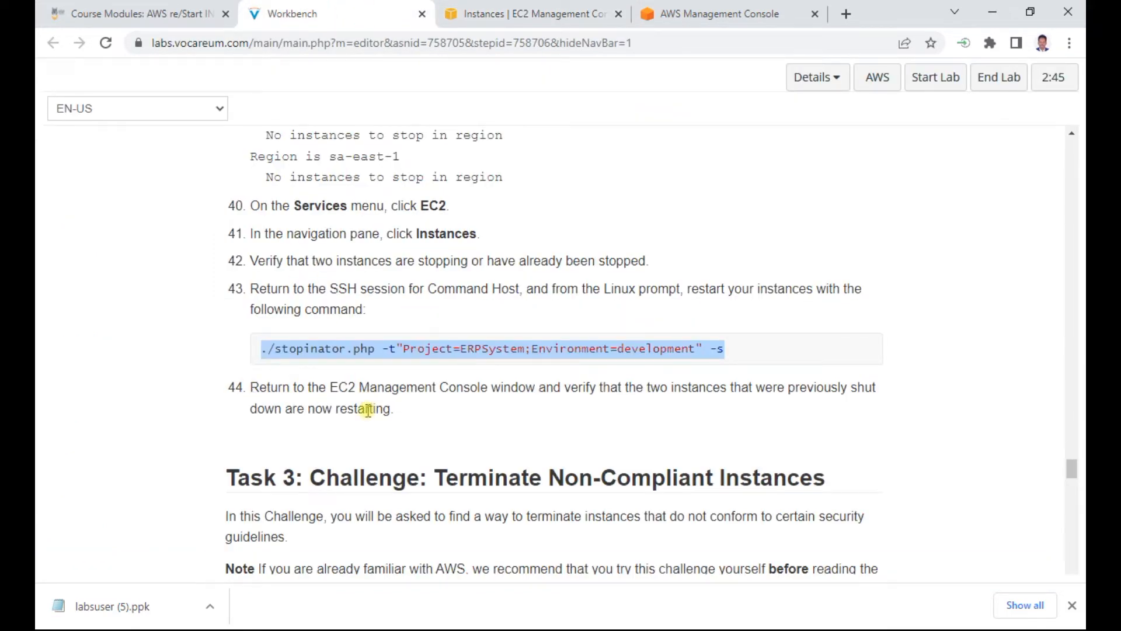
Step: Read the Task 3 challenge on terminating non-compliant instances and the Task 3.1 script review instructions, steps 45 to 49
scroll(368, 409, "down", 3)
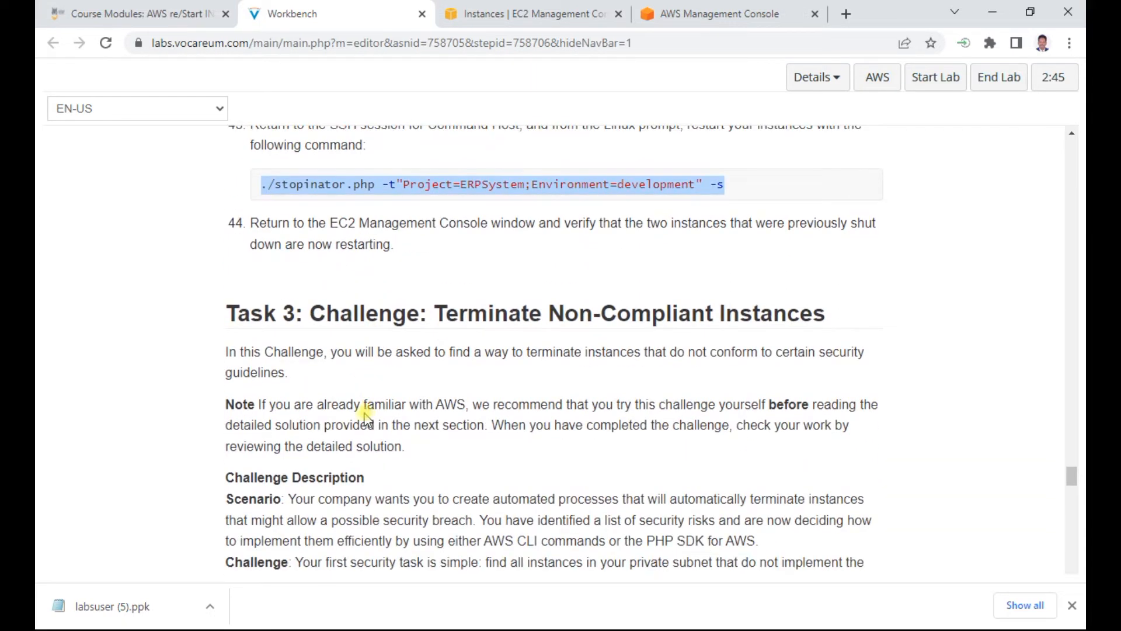
left_click_drag(310, 309, 830, 310)
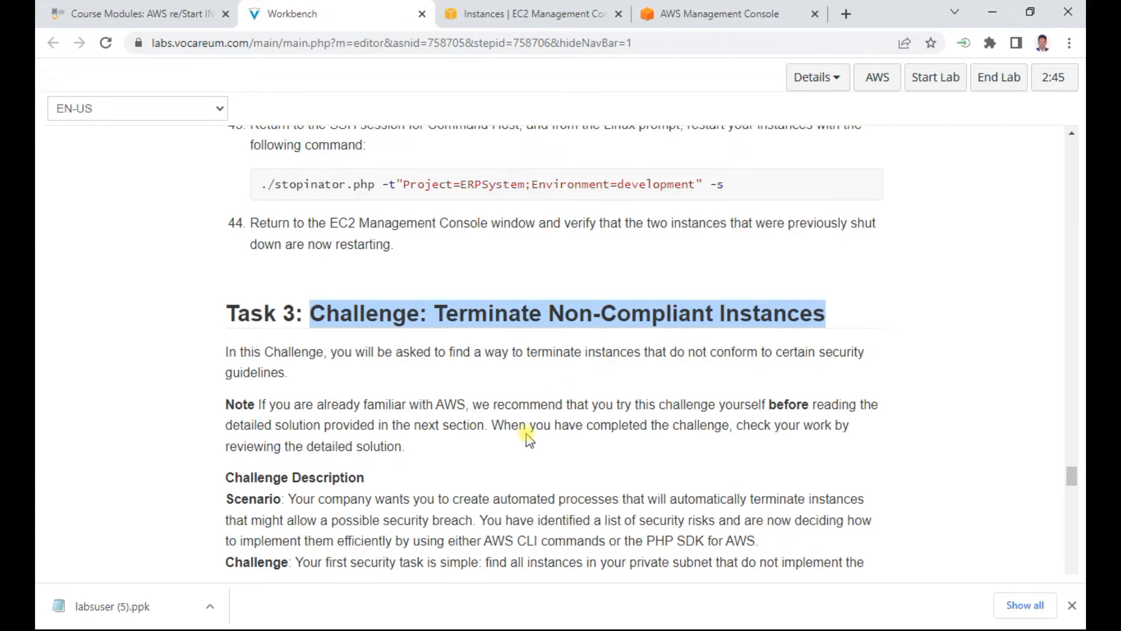
scroll(529, 439, "down", 6)
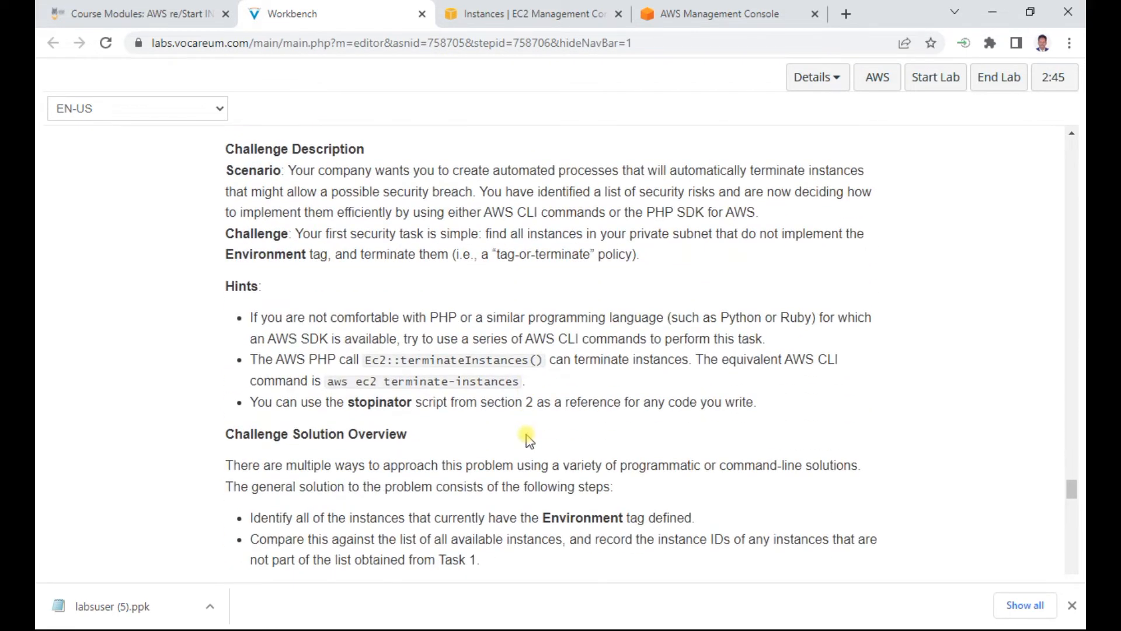
scroll(528, 439, "down", 1)
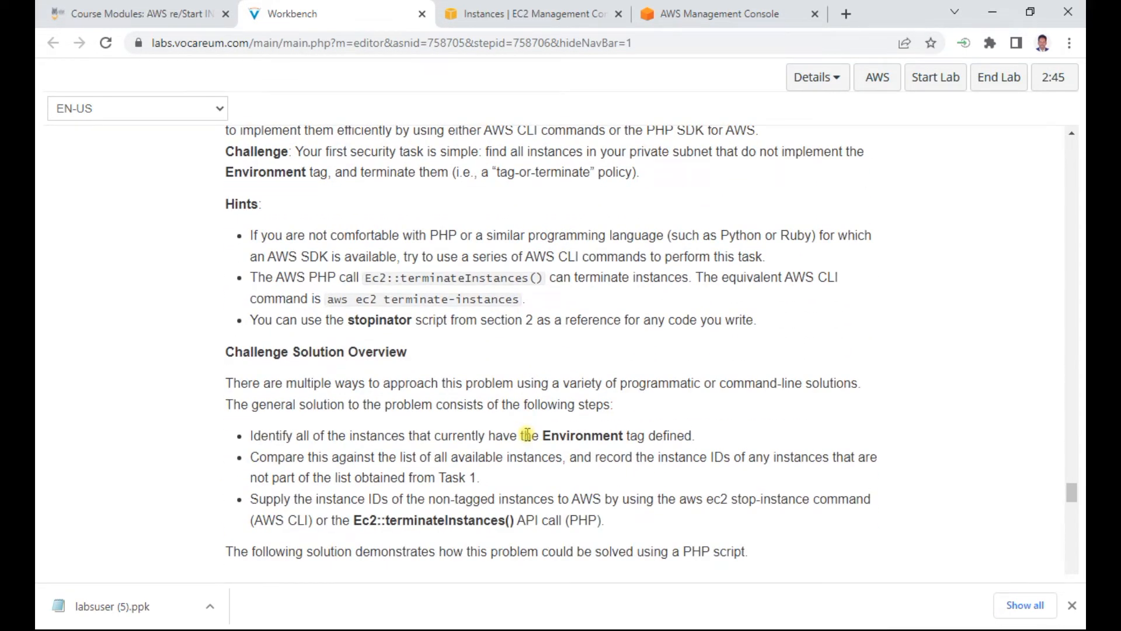
scroll(527, 435, "down", 7)
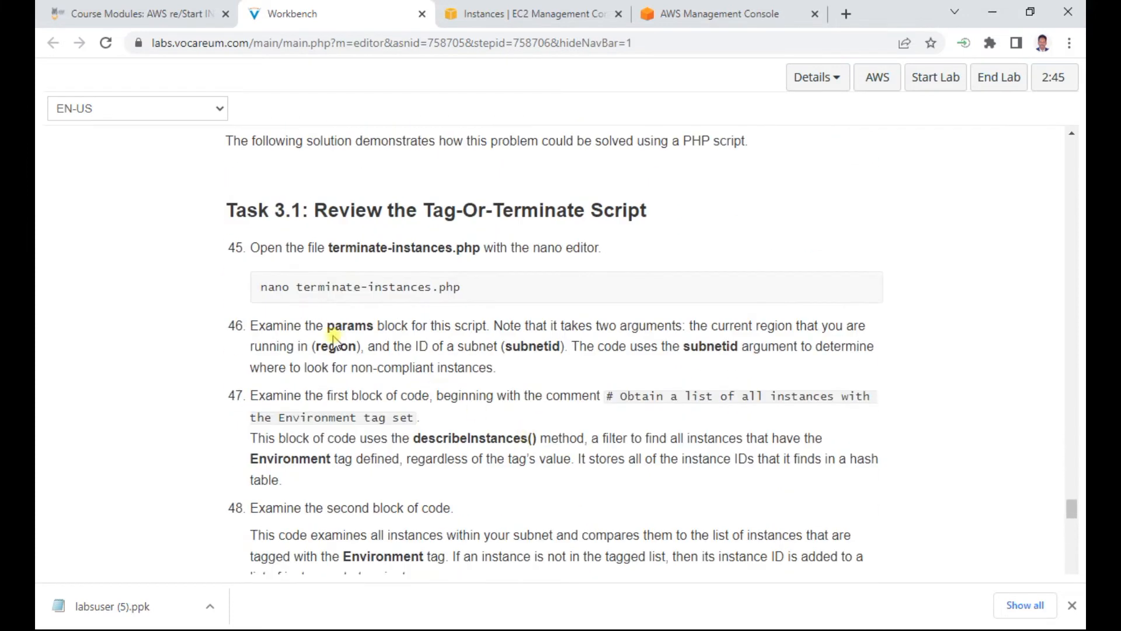
triple_click(409, 285)
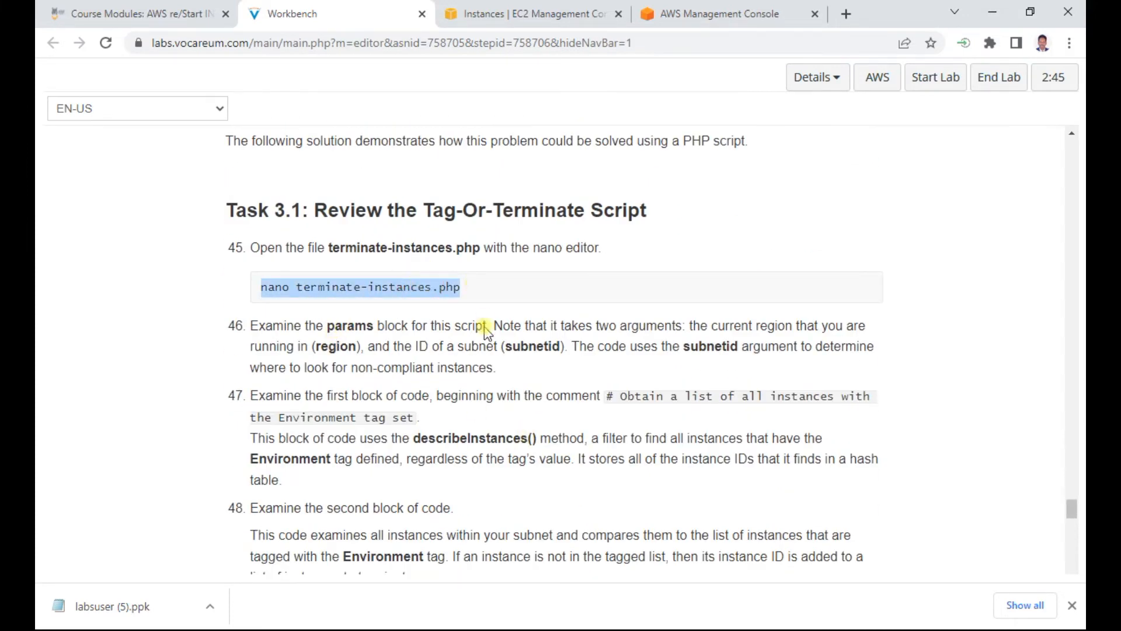
scroll(507, 431, "down", 1)
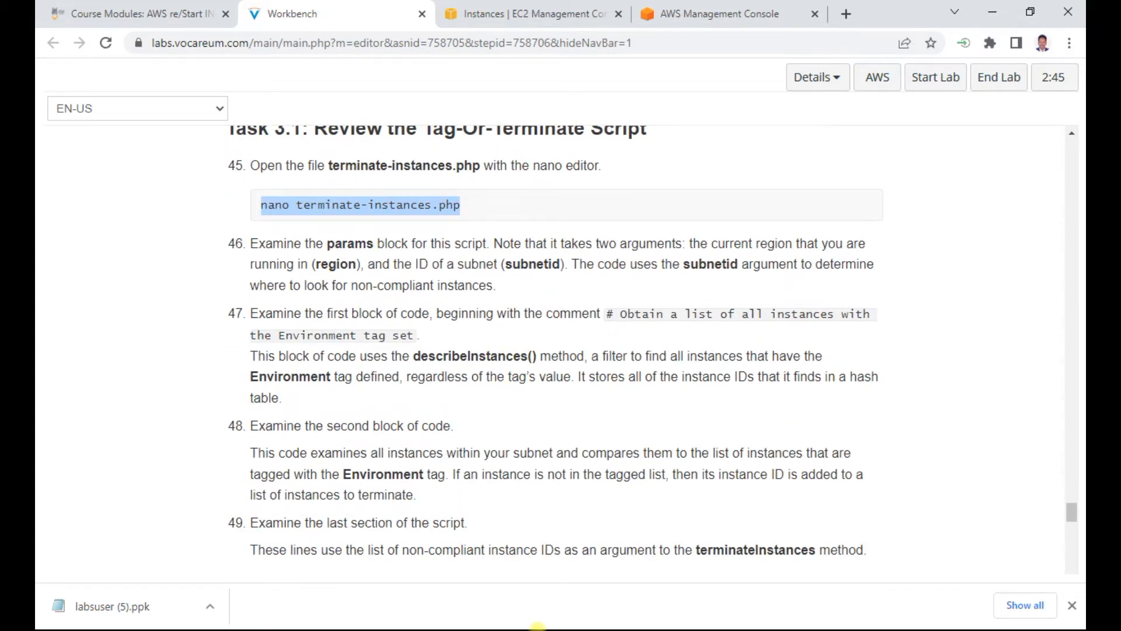
Step: Switch to the PuTTY session, list the aws-tools files with ll, and open terminate-instances.php in vi
key("alt+Tab")
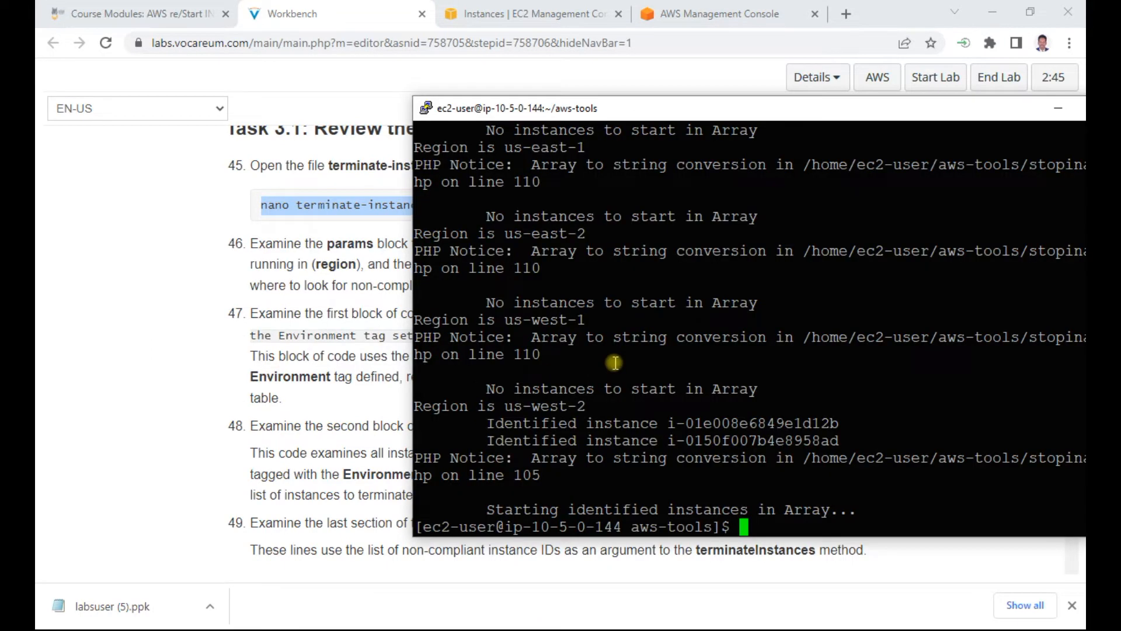
left_click(686, 475)
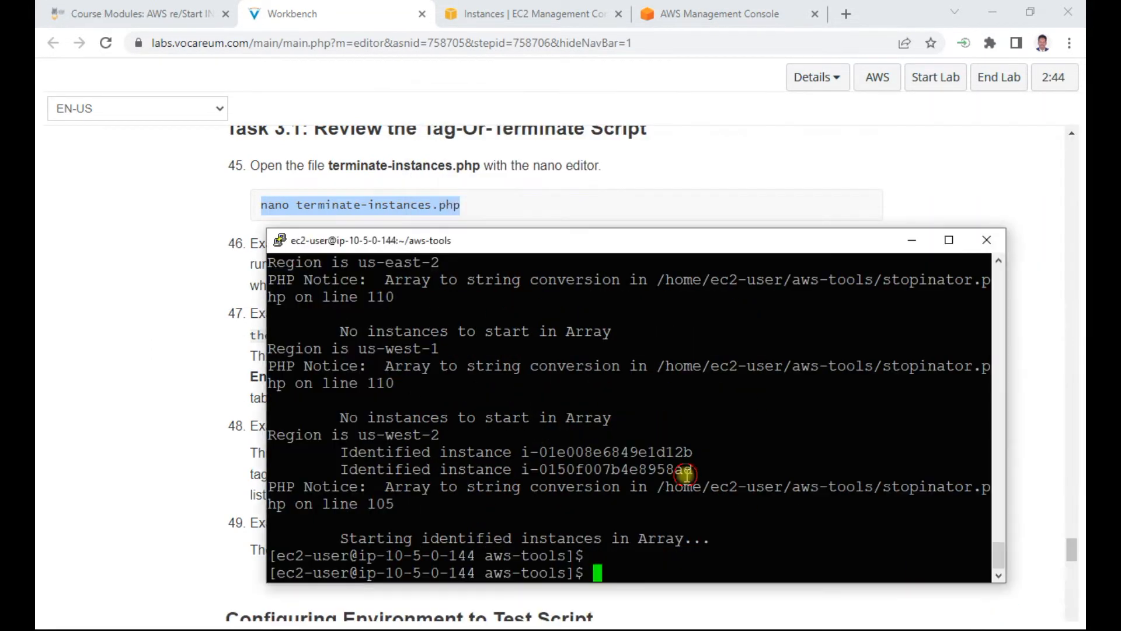
type("ll")
key("Return")
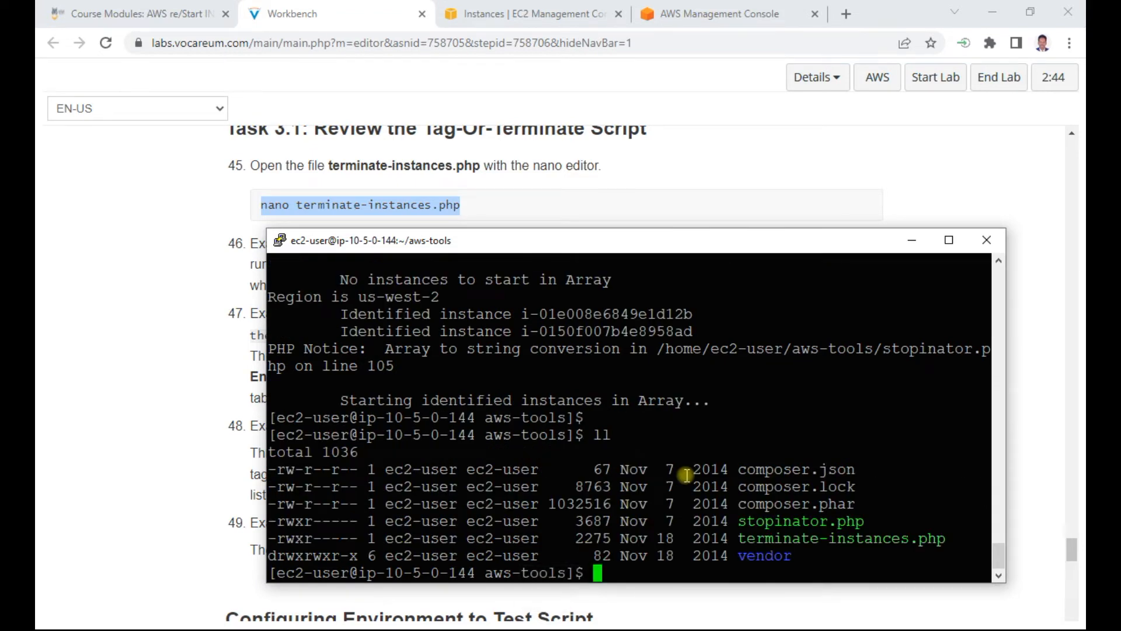
type("vi ter")
key("Tab")
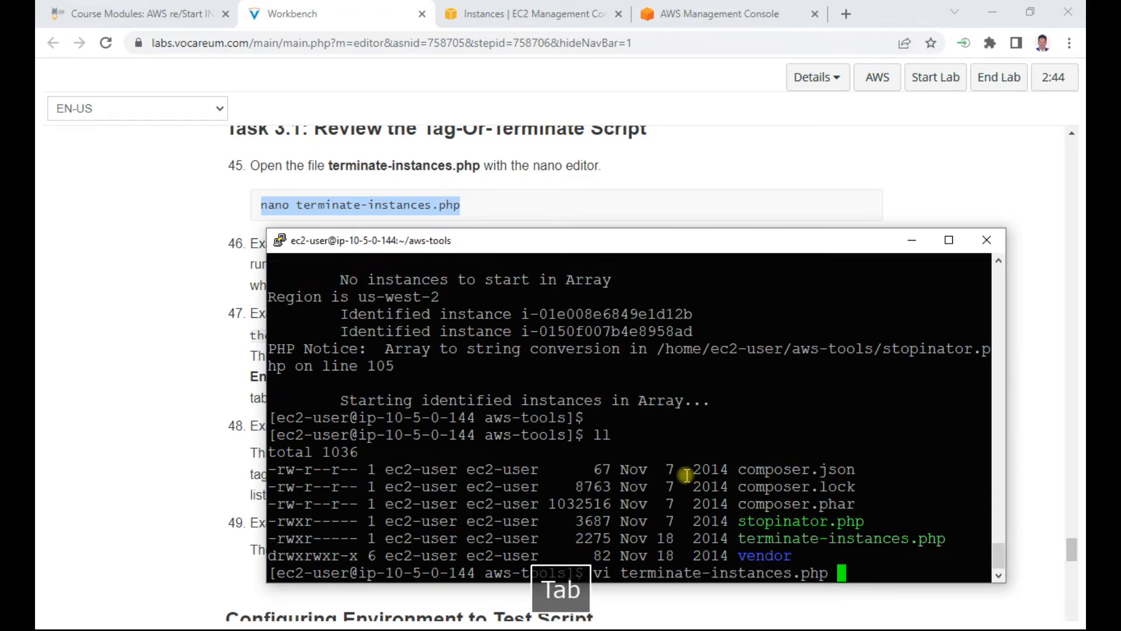
key("Return")
Step: Read through the terminate-instances.php script to its end, and quit vi without saving
key("Down")
key("Down")
key("Down")
key("Down")
key("Down")
key("Down")
key("Down")
key("Down")
key("Down")
key("Down")
key("Down")
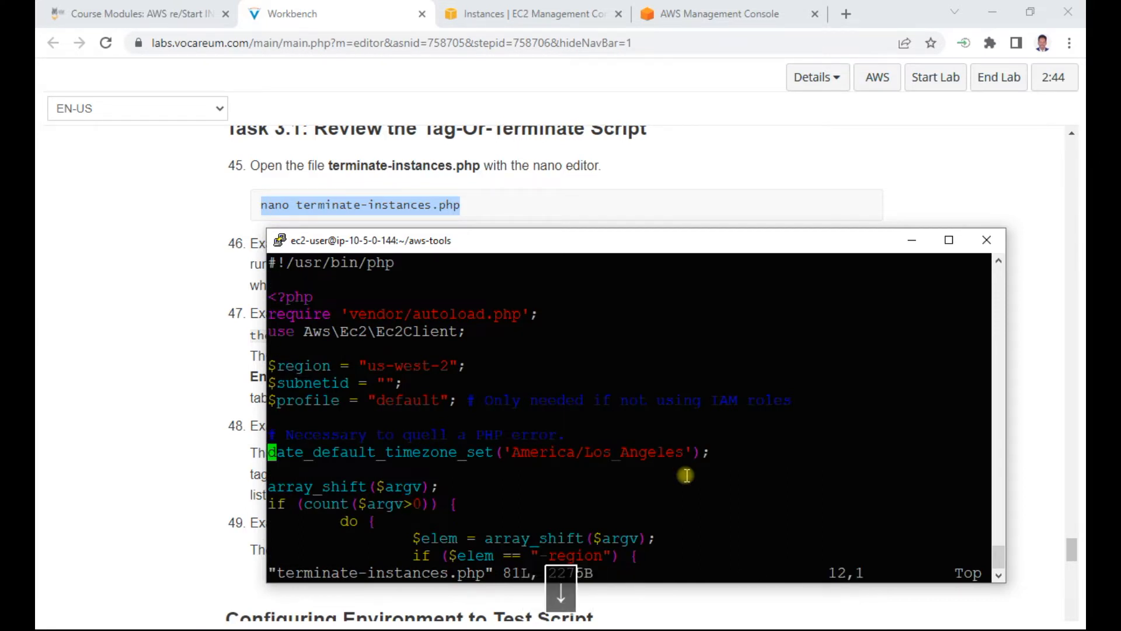
key("Down")
key("Down")
key("Down")
key("Down")
key("Down")
key("Down")
key("Down")
key("Down")
key("Down")
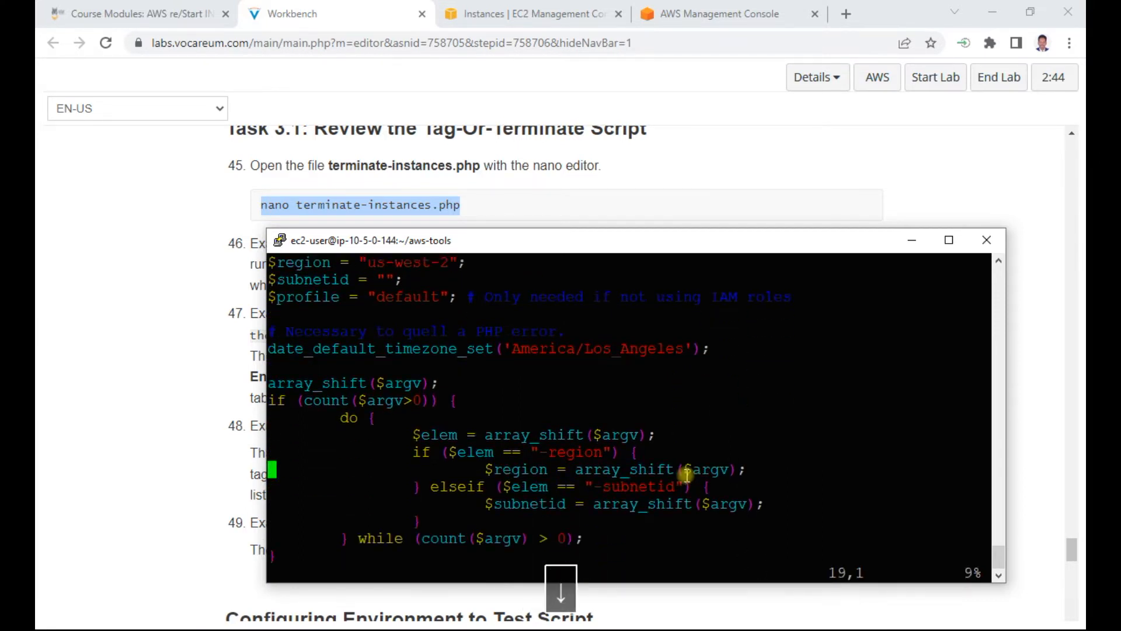
key("Down")
key("Down")
key("Down")
key("Down")
key("Down")
key("Down")
key("Down")
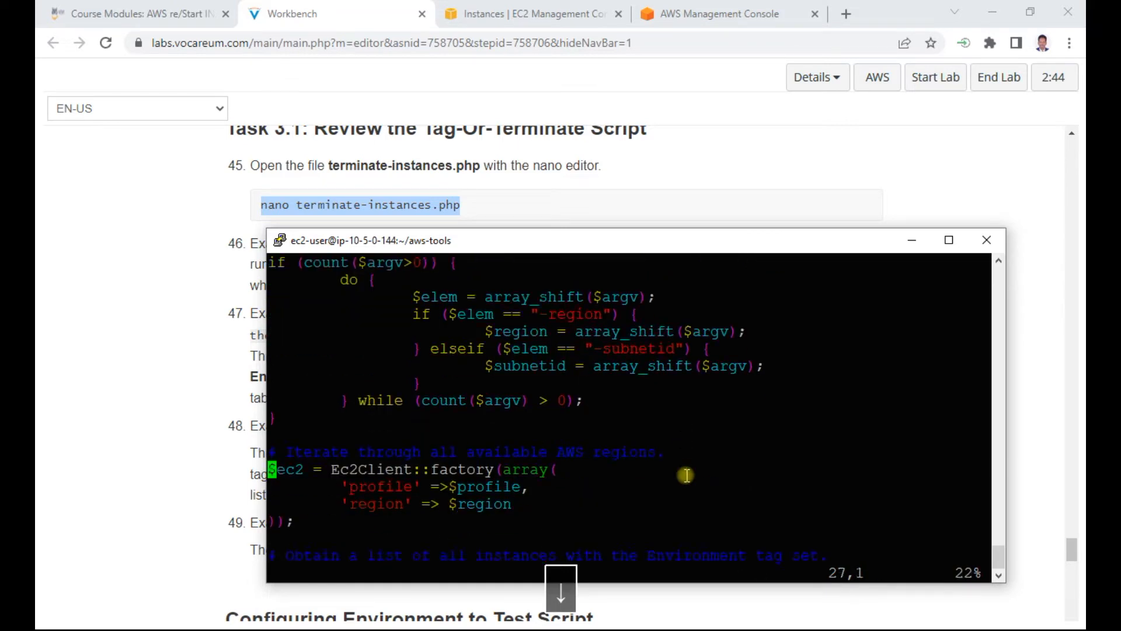
key("Down")
key("Down")
key("Down")
key("Down")
key("Down")
key("Down")
key("Down")
key("Down")
key("Down")
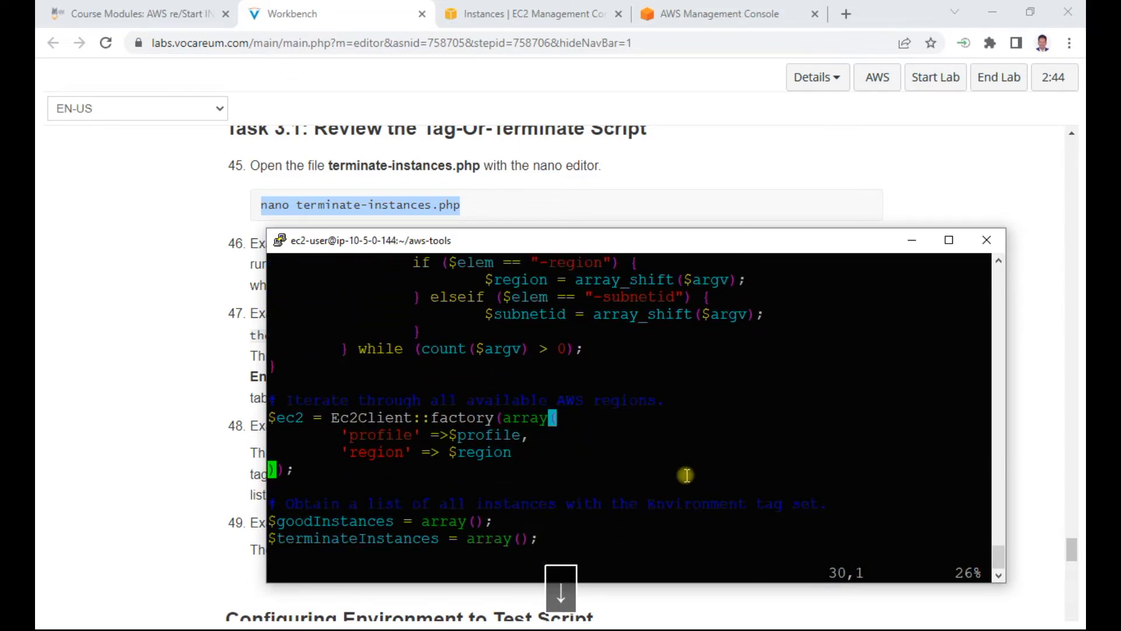
key("Down")
key("Down")
key("Down")
key("Down")
key("Down")
key("Down")
key("Down")
key("Down")
key("Down")
key("Down")
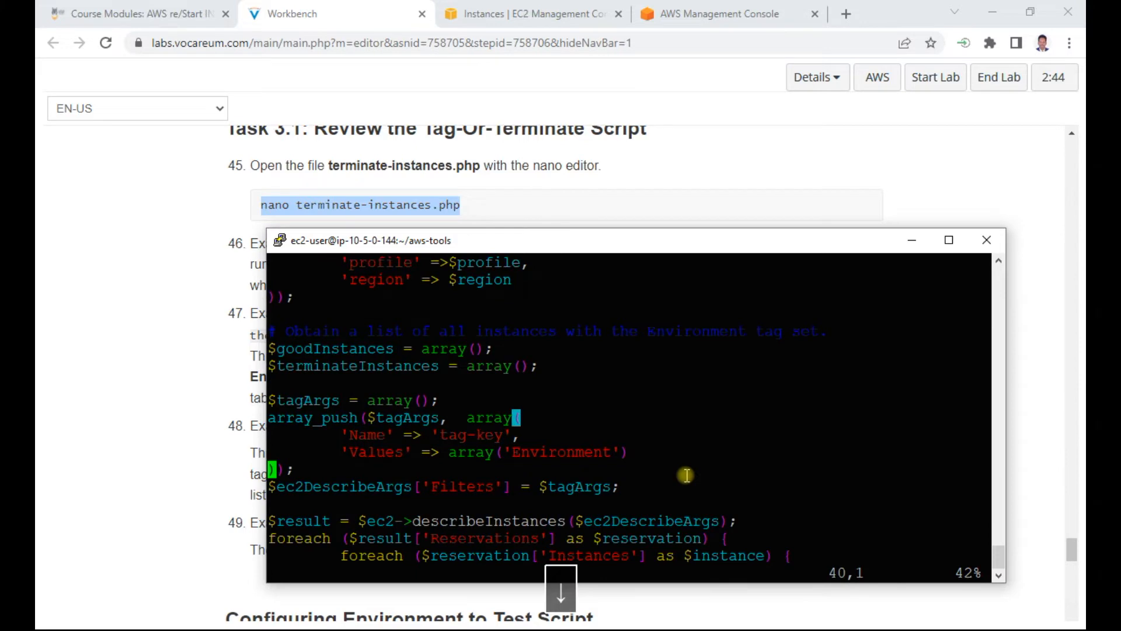
key("Down")
key("Down")
key("Down")
key("Down")
key("Down")
key("Down")
key("Down")
key("Down")
key("Down")
key("Down")
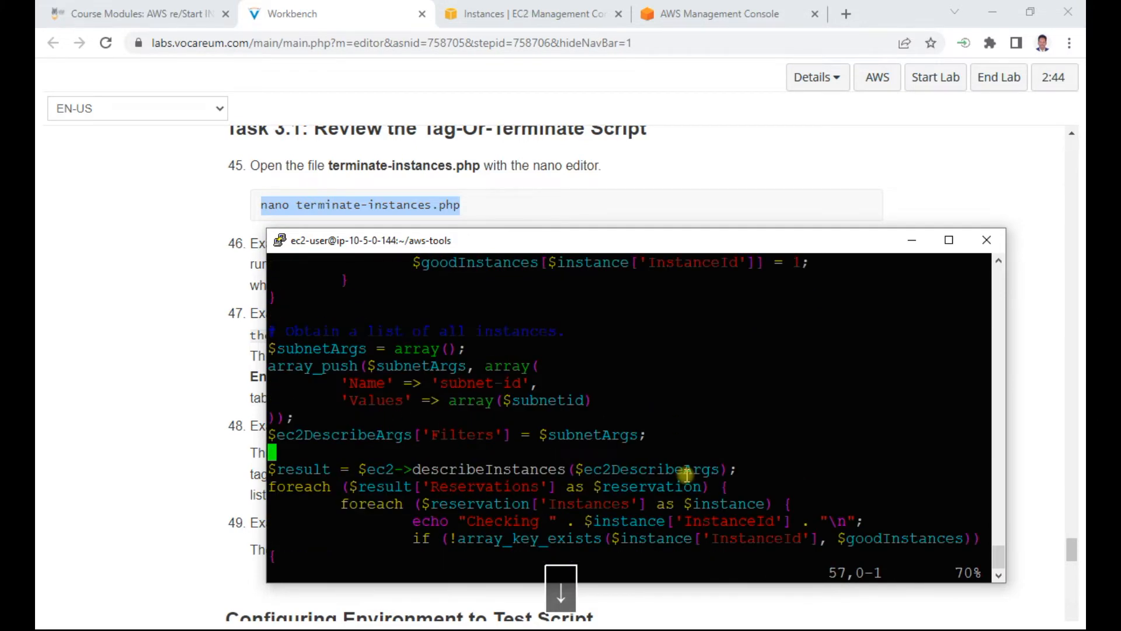
key("Down")
key("Down")
key("Down")
key("Down")
key("Down")
key("Down")
key("Down")
key("Down")
key("Down")
key("Down")
key("Down")
key("Down")
key("Down")
key("Down")
key("Down")
key("Down")
key("Down")
key("Down")
key("Down")
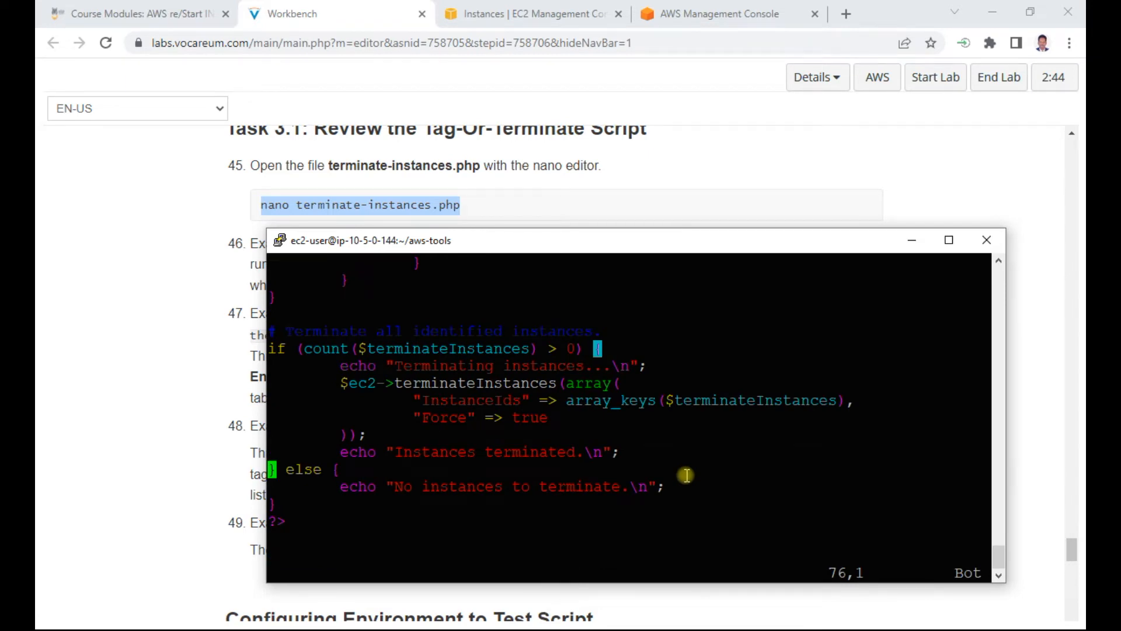
key("Down")
key("Down")
key("Escape")
type(":q!")
key("Return")
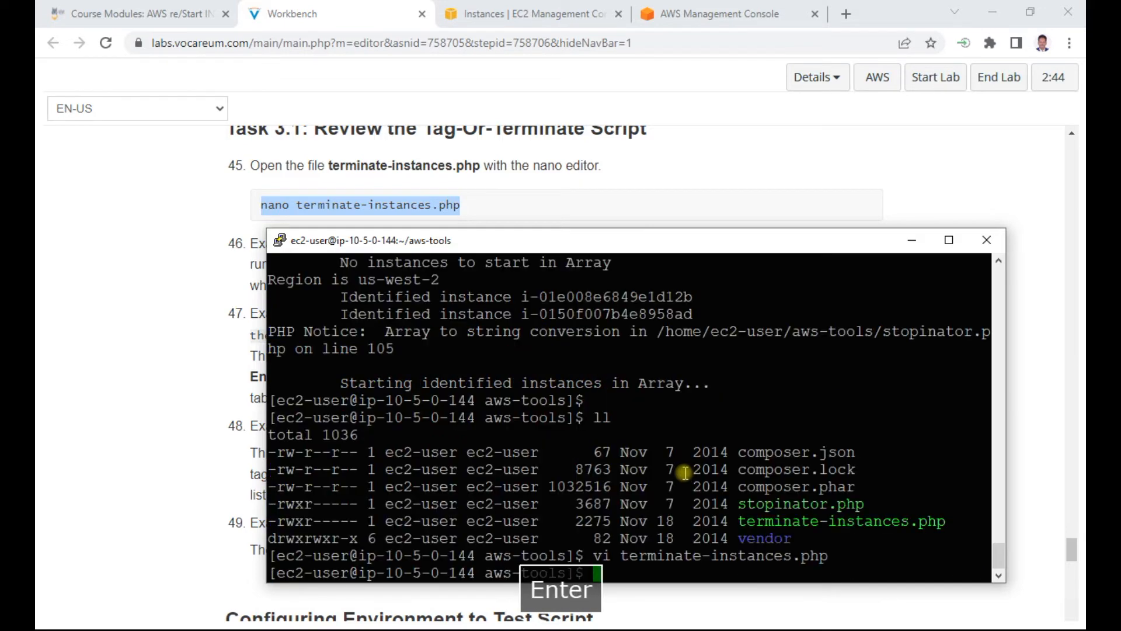
Step: Read lab steps 46 and 47, and highlight the comment that starts the script's first code block
scroll(186, 344, "down", 1)
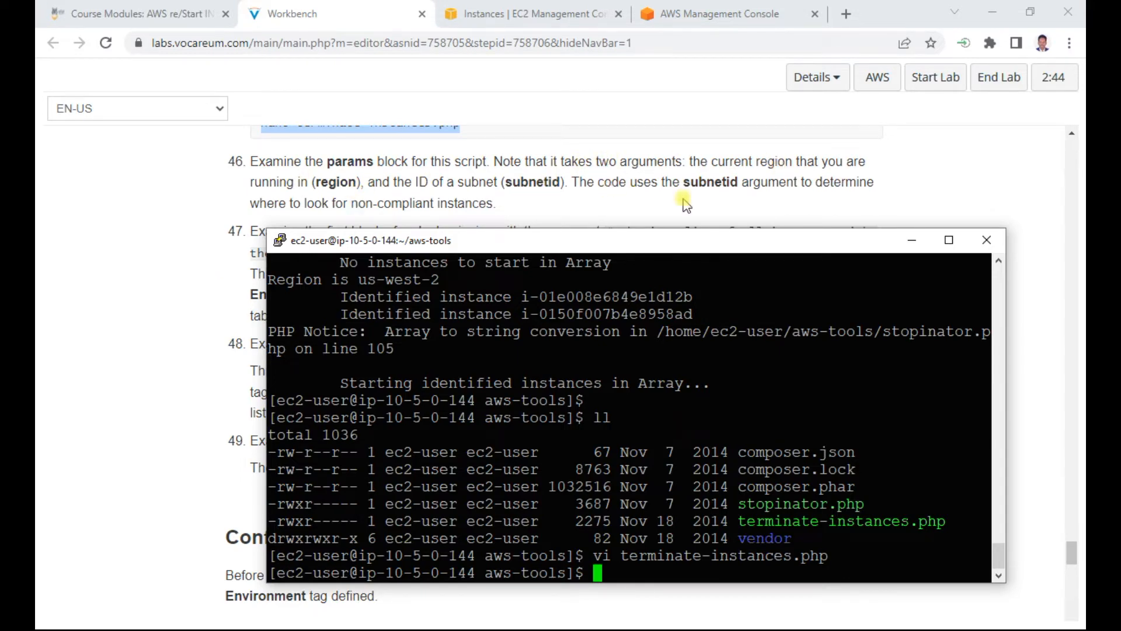
scroll(196, 291, "down", 2)
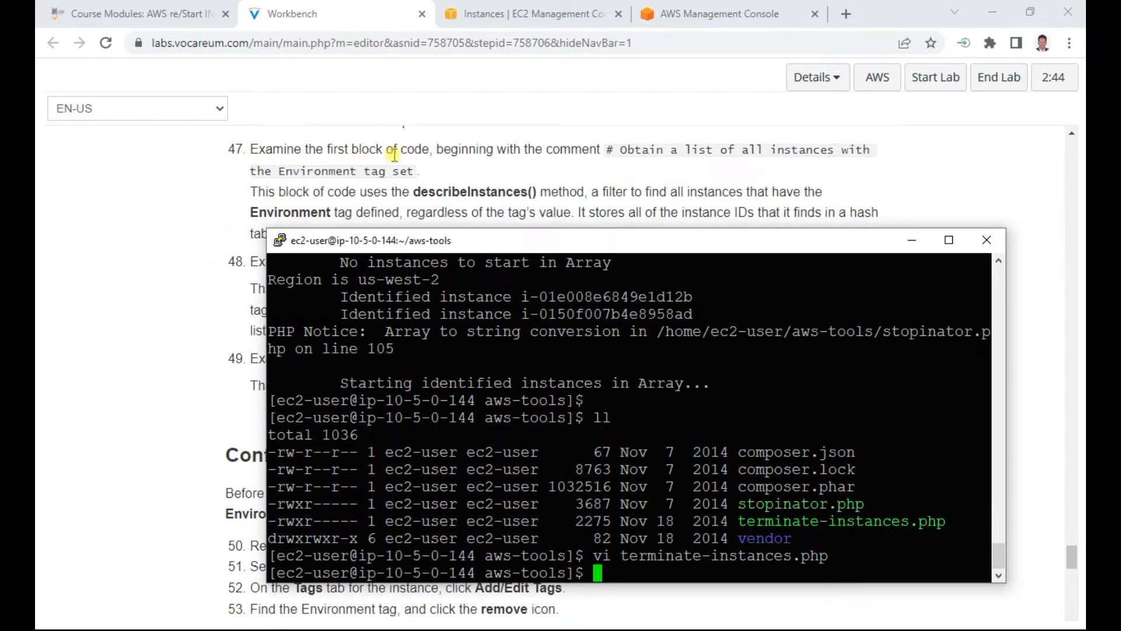
left_click_drag(625, 149, 432, 174)
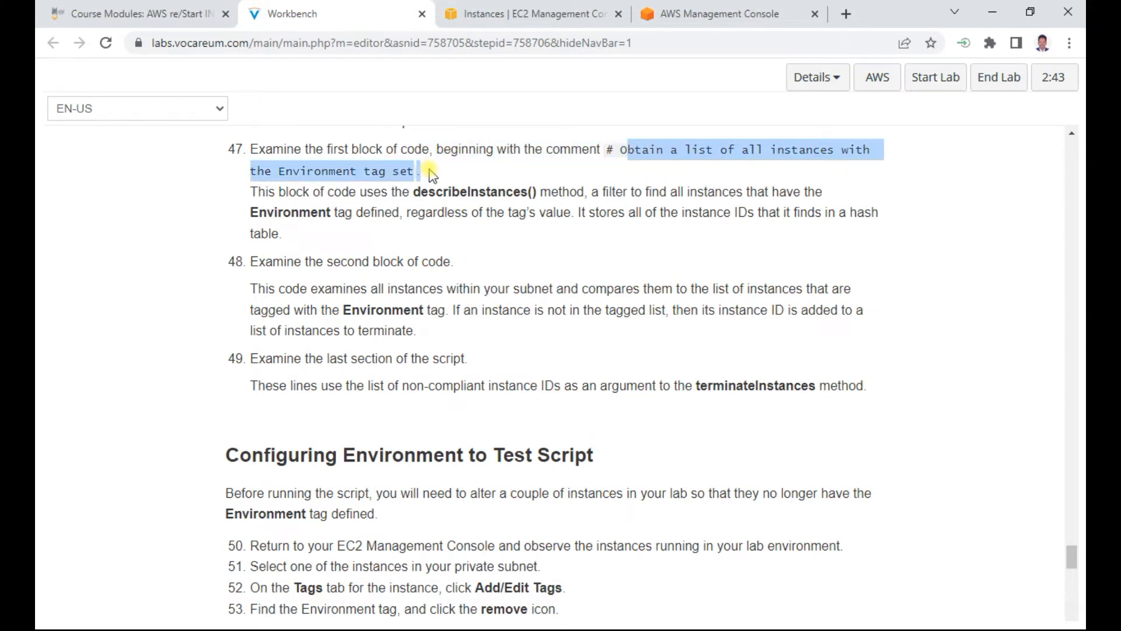
Step: Return to the PuTTY session, reopen terminate-instances.php in vi, and search it for "a list"
key("alt+Tab")
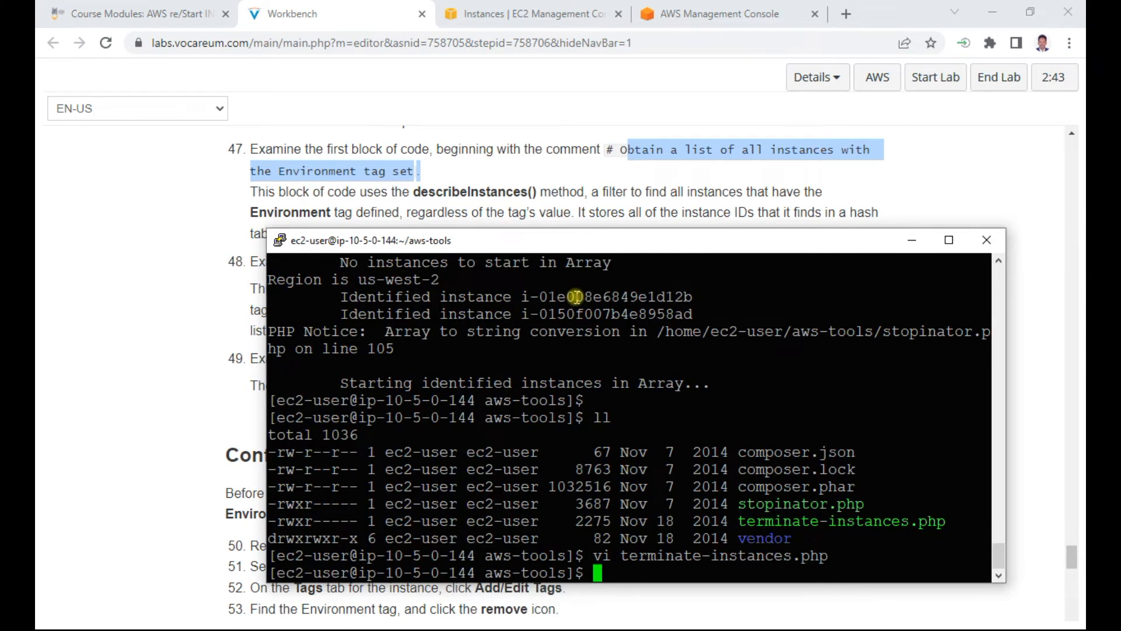
key("Up")
key("Return")
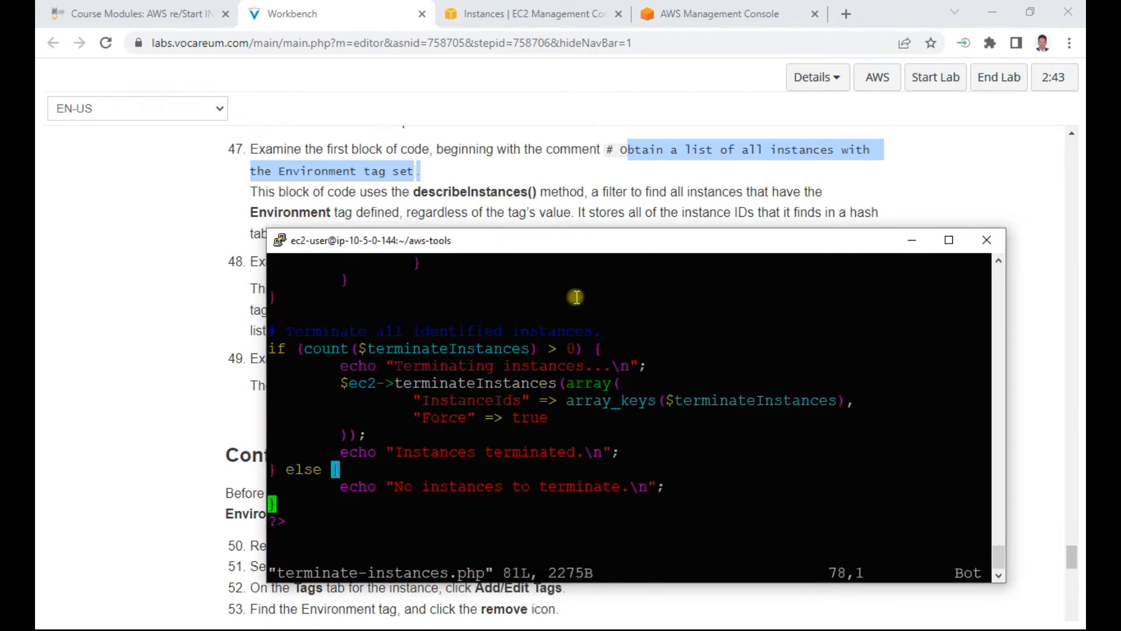
type("/o")
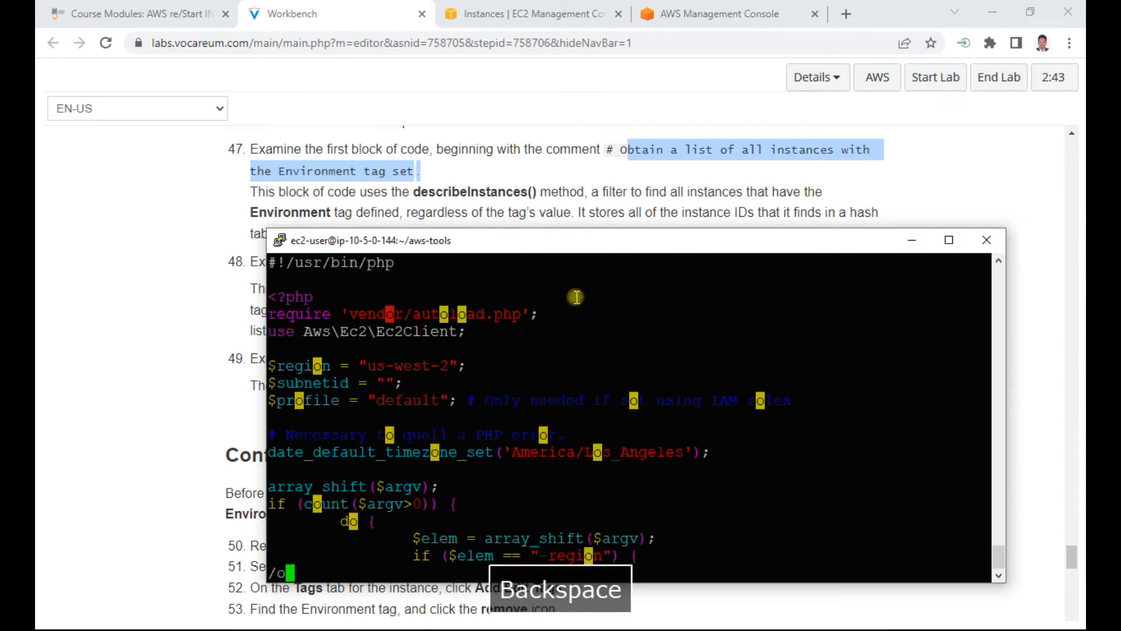
key("BackSpace")
type("a list")
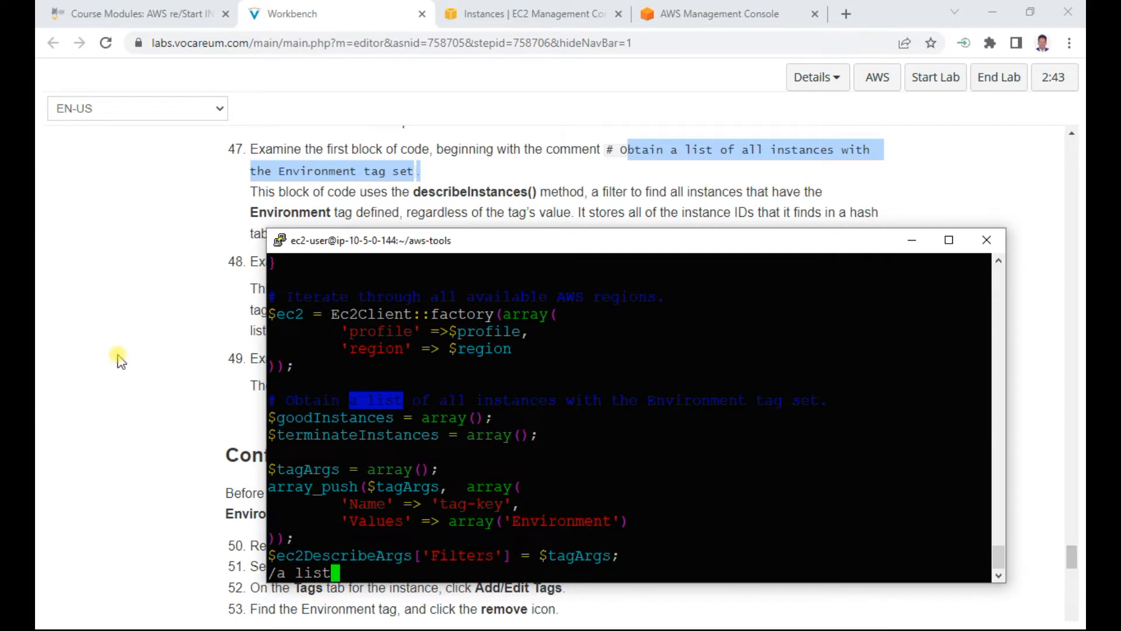
Step: Read lab steps 47 to 54, comparing the descriptions of the script's code blocks with terminate-instances.php
scroll(119, 359, "down", 1)
scroll(119, 357, "up", 1)
scroll(119, 351, "down", 1)
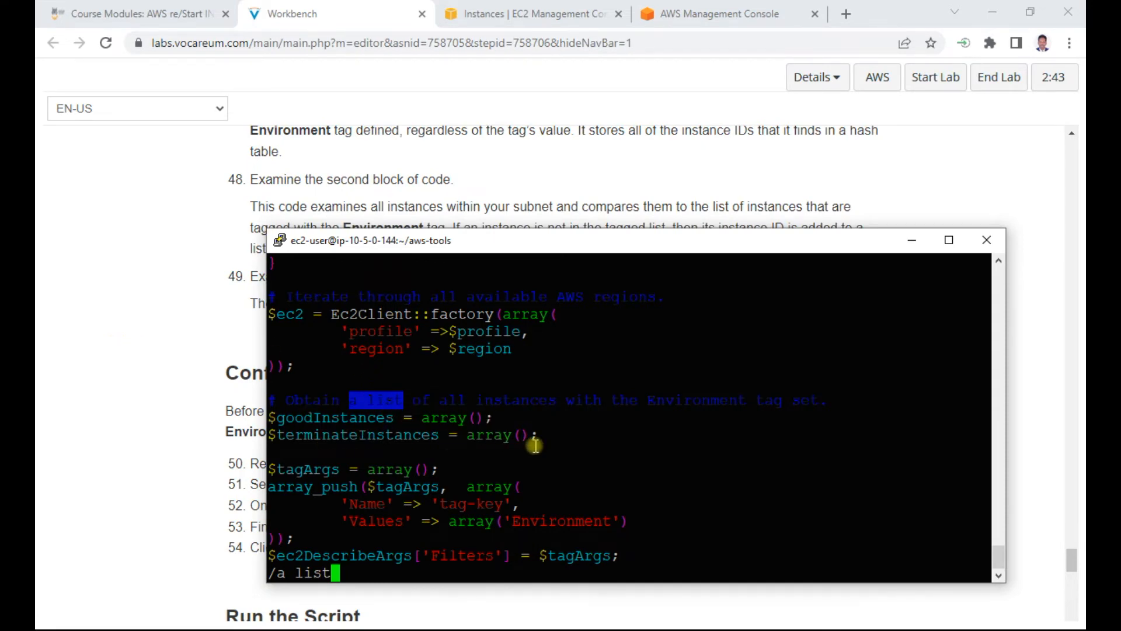
scroll(138, 295, "up", 1)
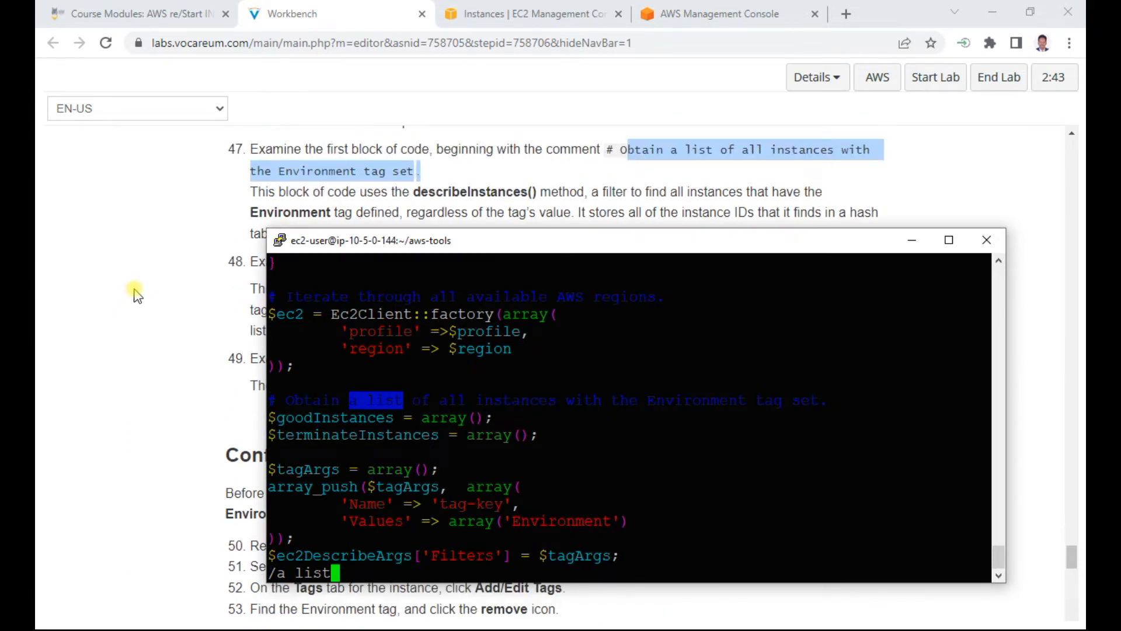
scroll(135, 294, "down", 1)
scroll(135, 294, "down", 1)
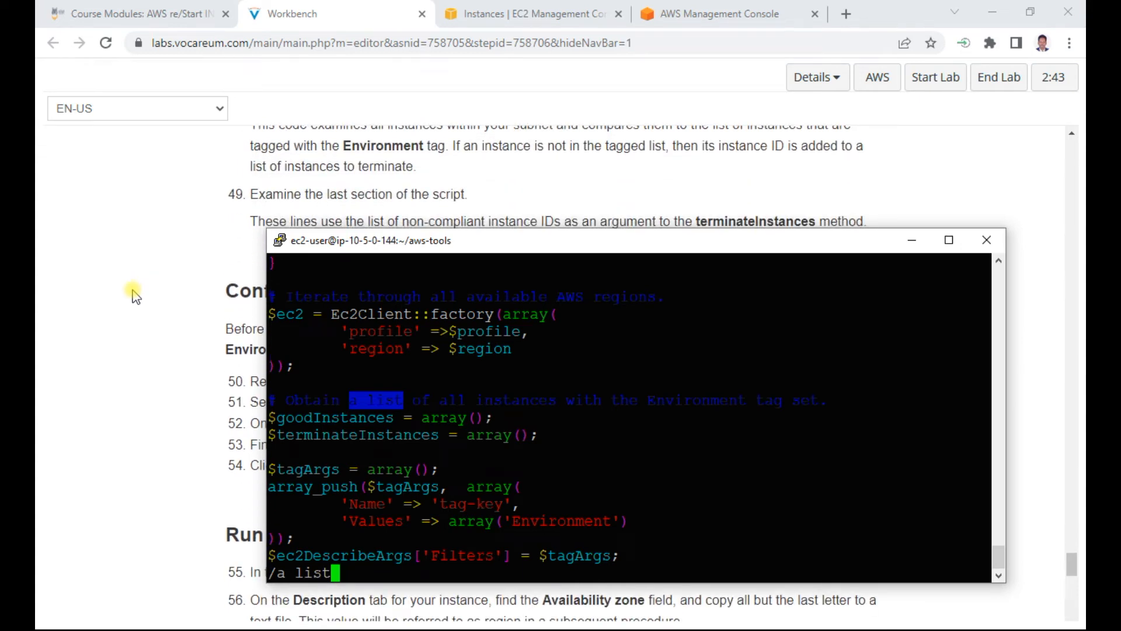
scroll(135, 295, "up", 1)
scroll(135, 295, "down", 1)
scroll(136, 295, "up", 1)
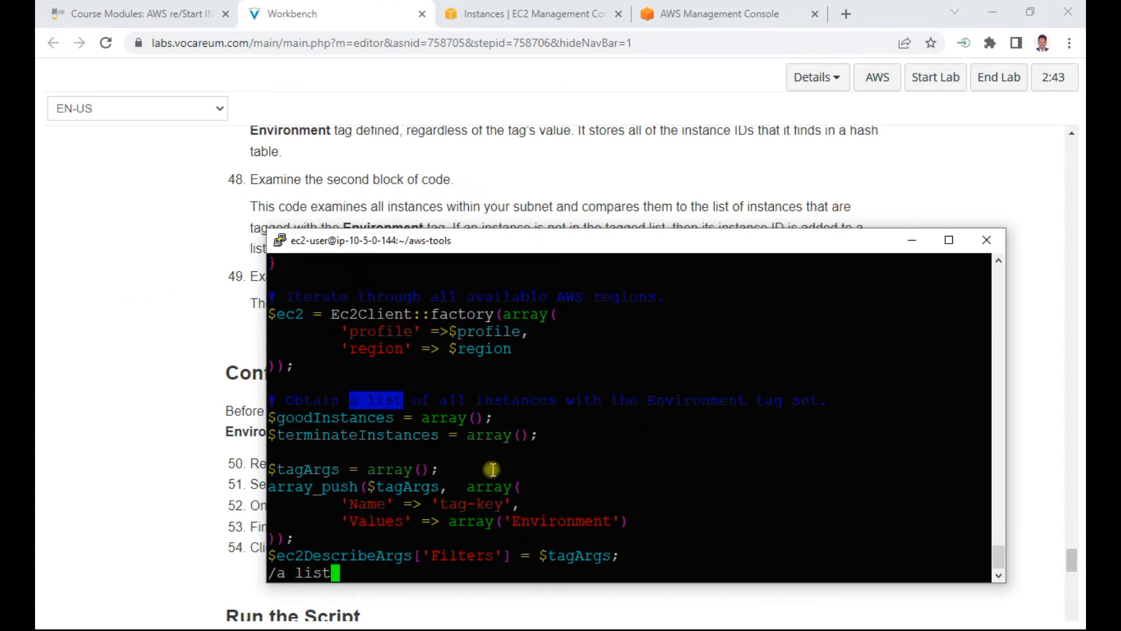
Step: Abandon the "a list" search in vi and locate the "Obtain a list of all instances" comment in terminate-instances.php
key("Down")
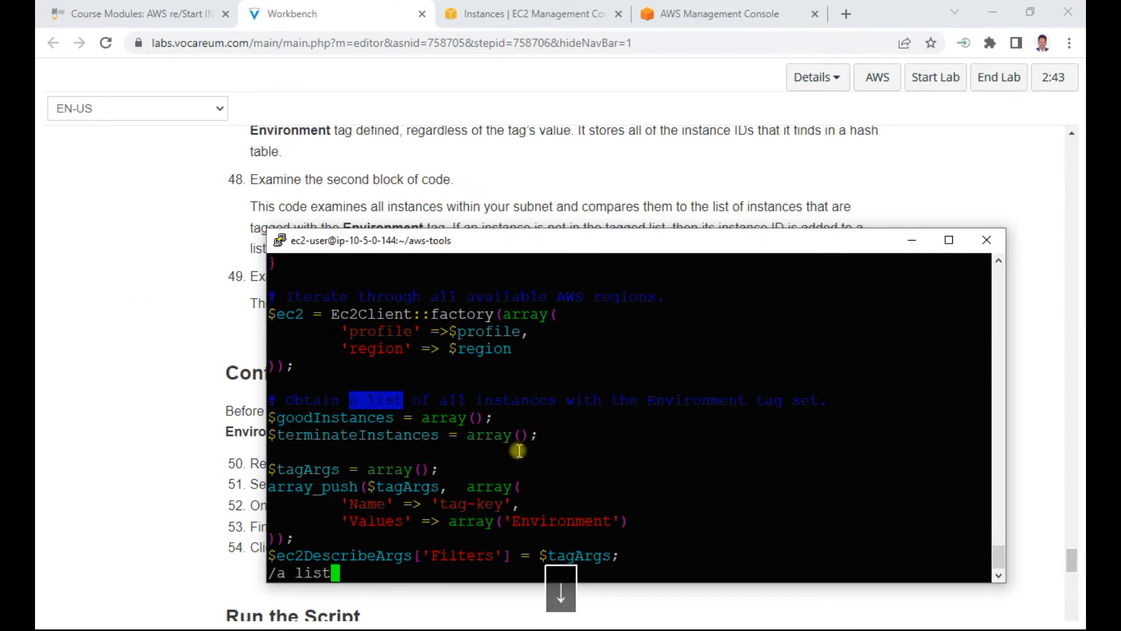
key("BackSpace")
key("BackSpace")
key("BackSpace")
key("BackSpace")
key("BackSpace")
key("BackSpace")
key("BackSpace")
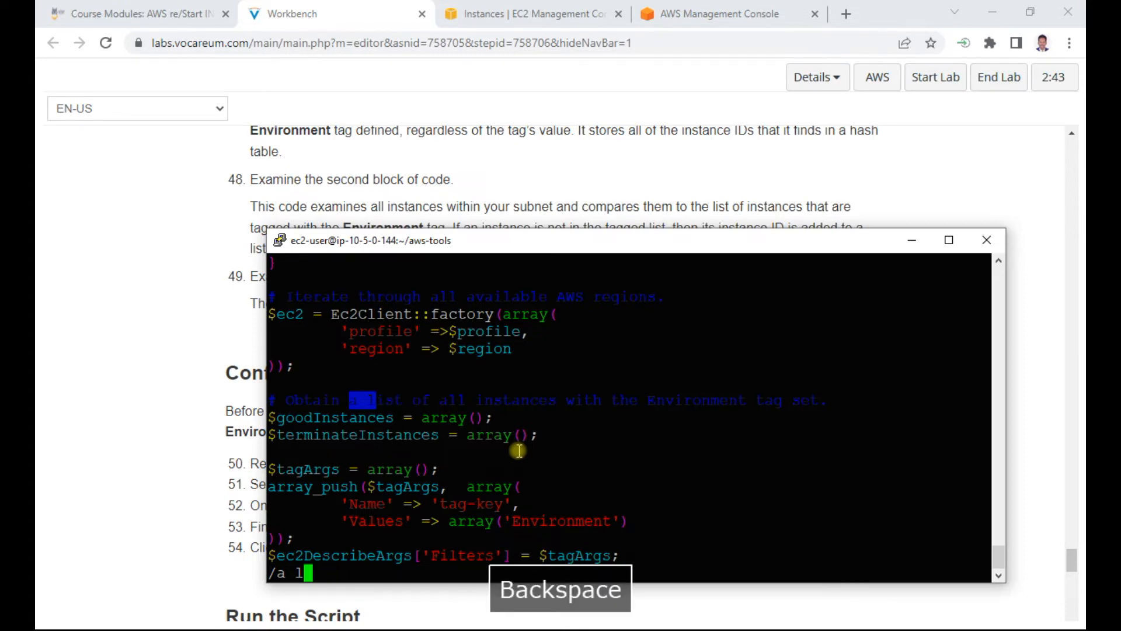
key("Down")
key("Down")
key("Down")
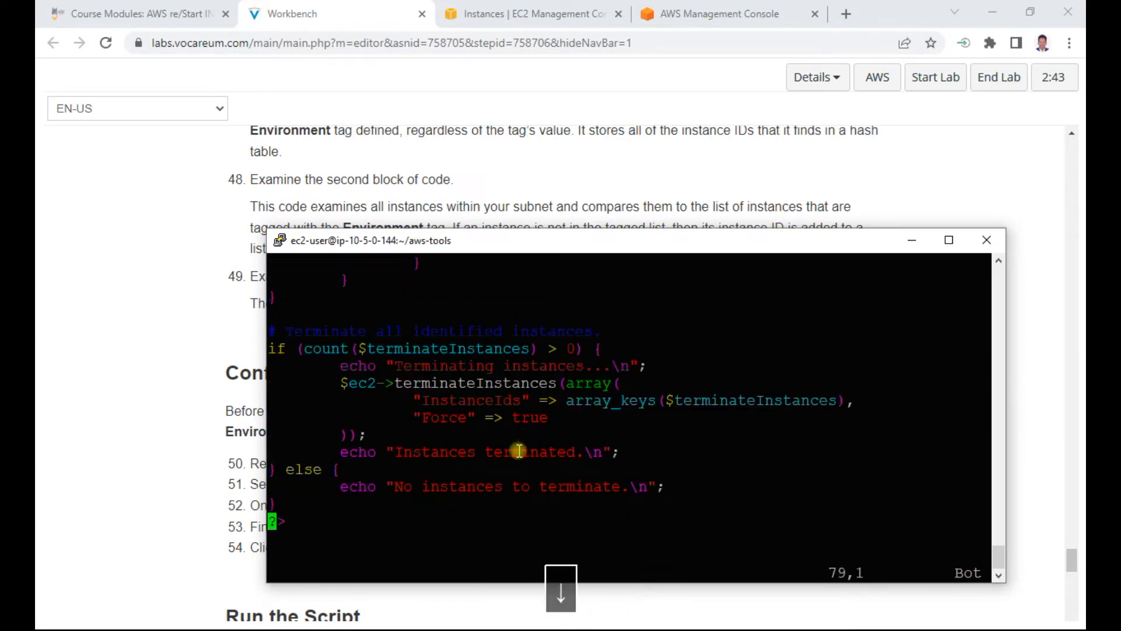
key("Up")
key("Up")
key("Up")
key("Up")
key("Up")
key("Up")
key("Up")
key("Up")
key("Up")
key("Up")
key("Up")
key("Up")
key("Up")
key("Up")
key("Up")
key("Up")
key("Up")
key("Up")
key("Up")
key("Up")
key("Up")
key("Up")
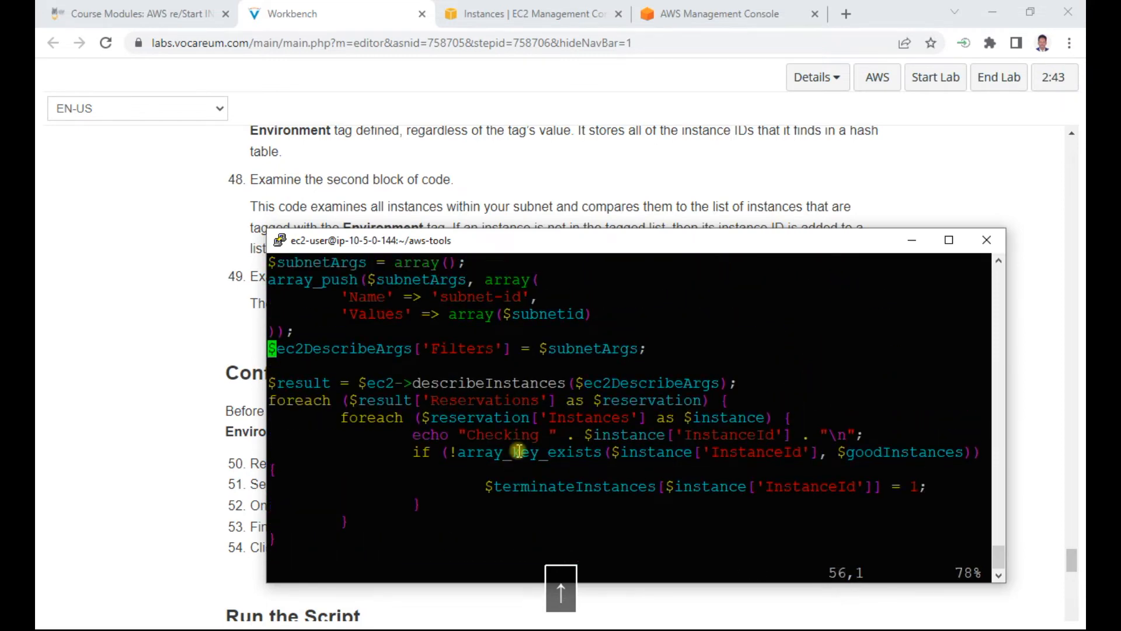
key("Up")
key("Up")
key("Up")
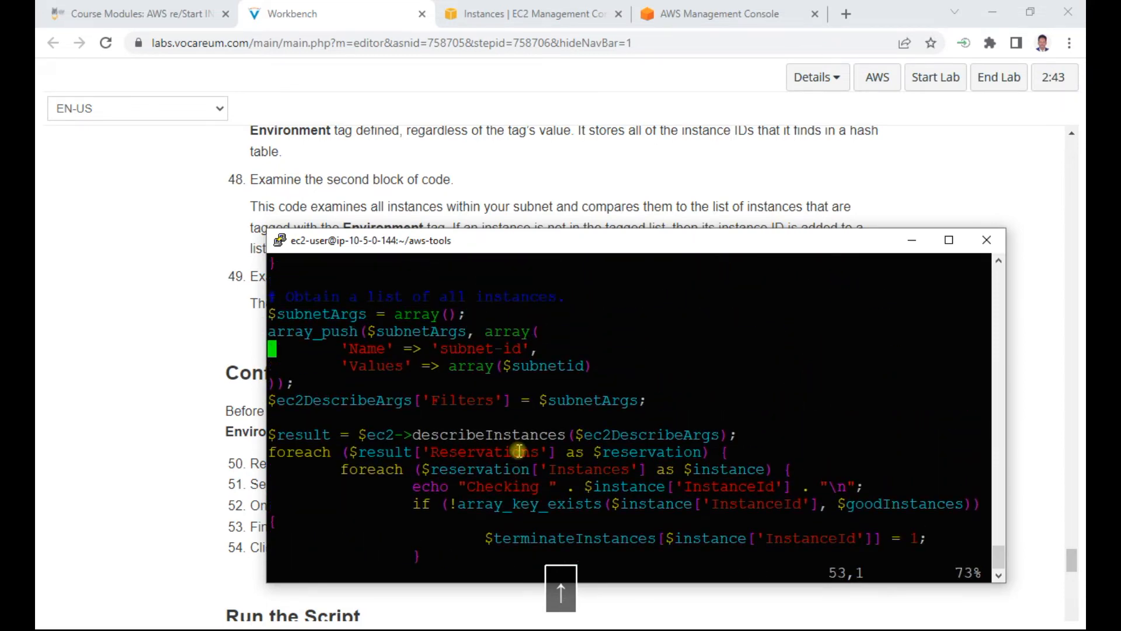
key("Up")
key("Up")
Step: Examine the second code block of terminate-instances.php, down to the "Terminate all identified instances" comment
key("Down")
key("Down")
key("Down")
key("Down")
key("Down")
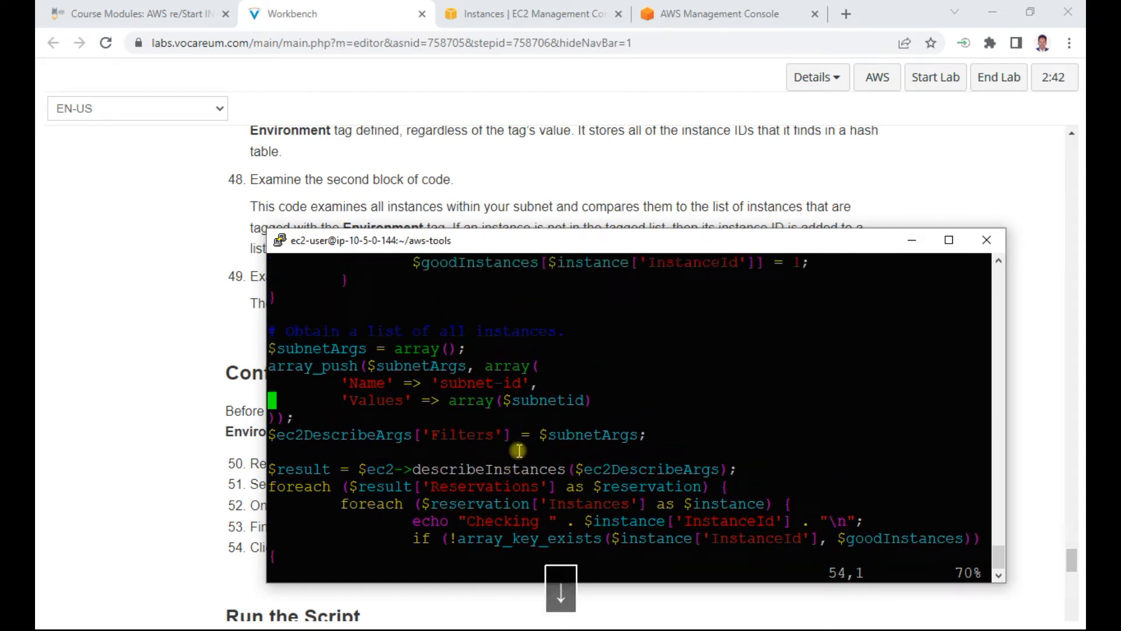
key("Down")
key("Down")
key("Down")
key("Down")
key("Down")
key("Down")
key("Down")
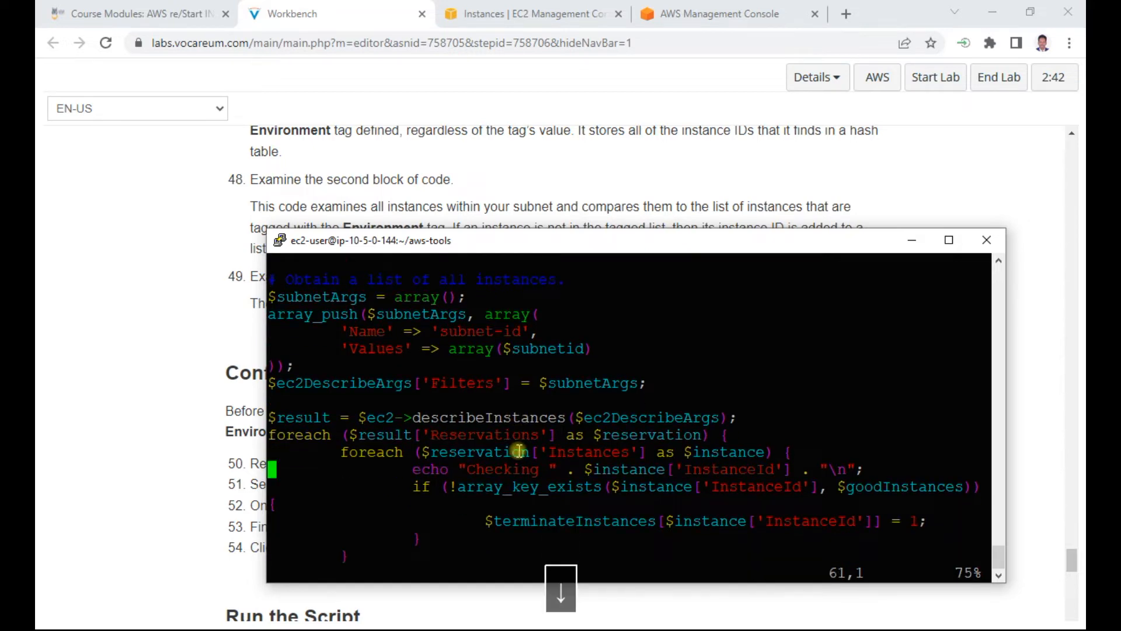
key("Down")
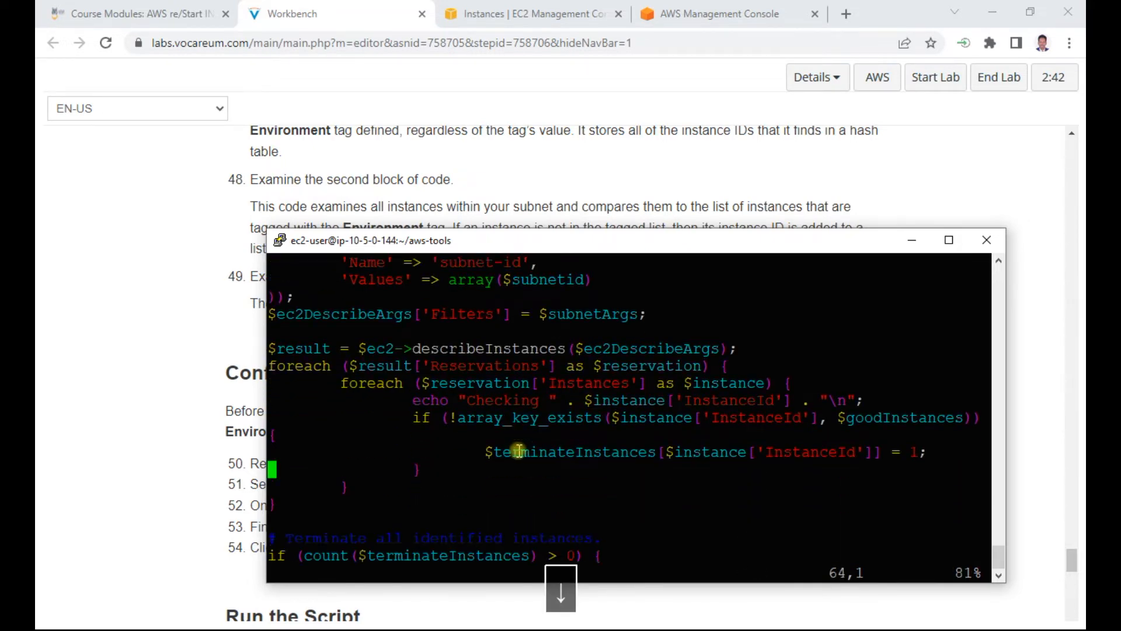
key("Down")
key("Down")
key("Down")
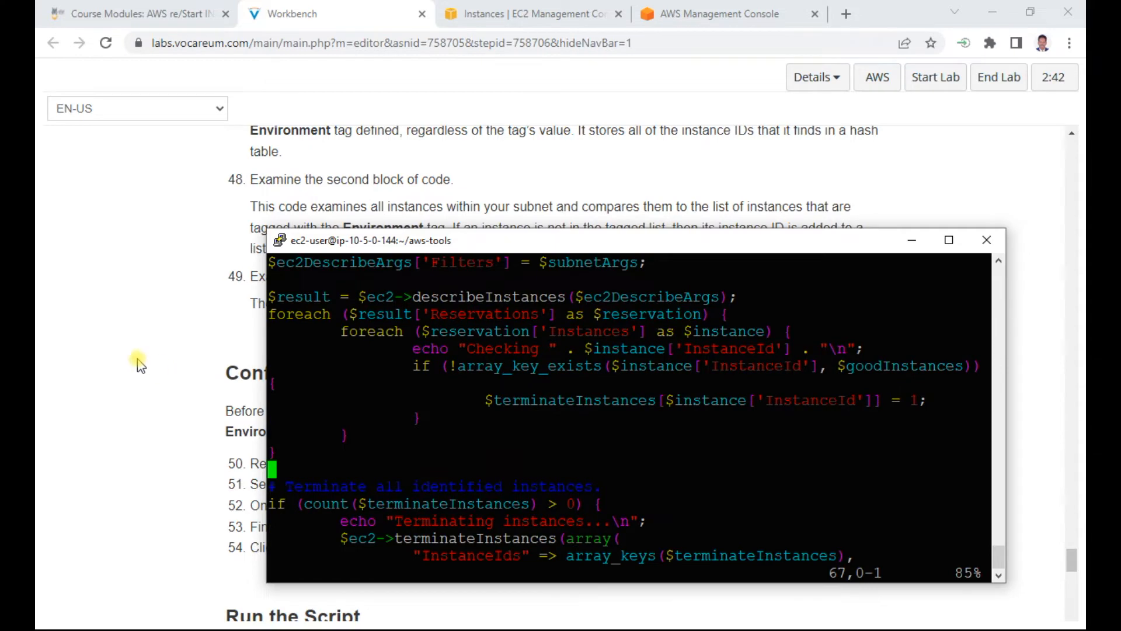
Step: Read lab step 49 and examine the last section of terminate-instances.php through to the end of the file
scroll(140, 367, "down", 2)
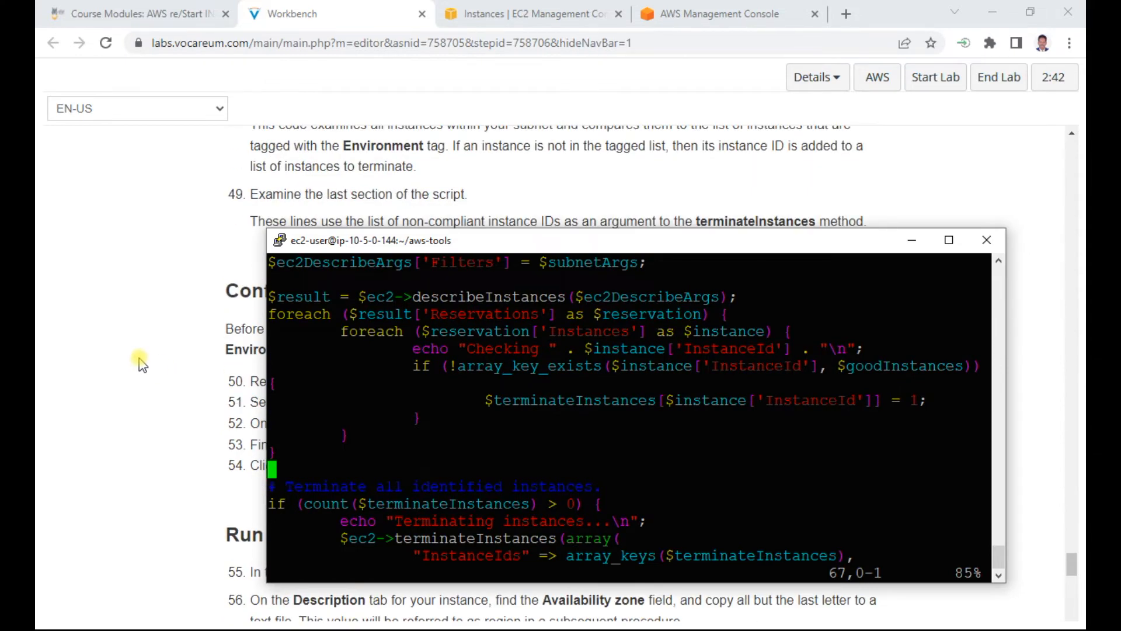
scroll(135, 345, "down", 2)
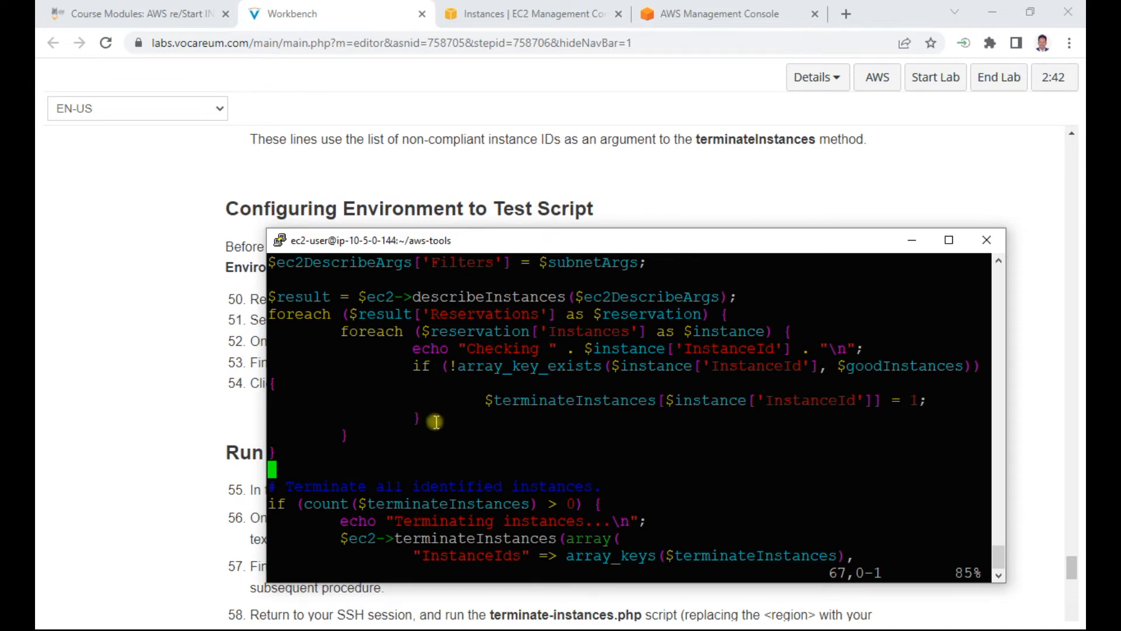
key("Down")
key("Down")
key("Down")
key("Down")
key("Down")
key("Down")
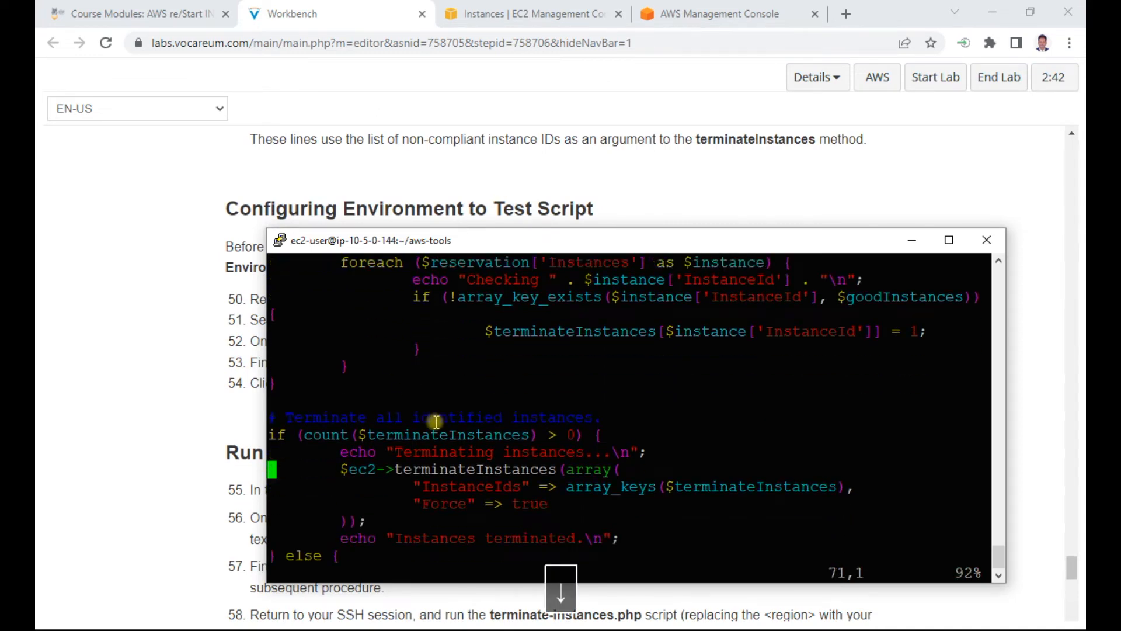
key("Down")
key("Down")
key("Down")
key("Down")
key("Down")
key("Down")
key("Down")
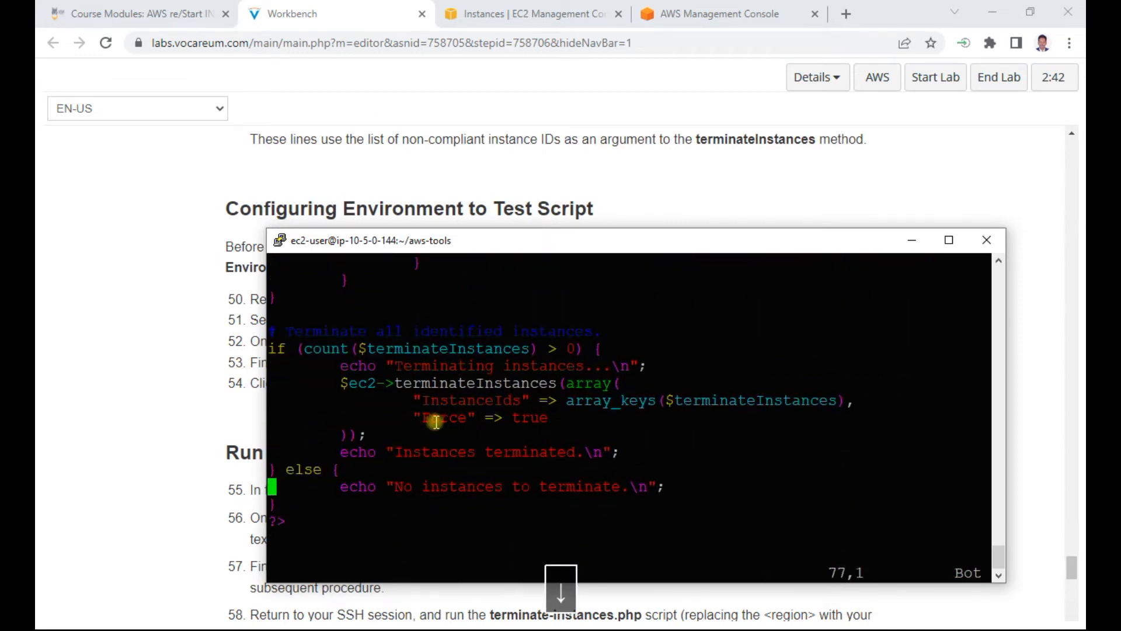
Step: Return to the lab instructions, read steps 50 to 54, and highlight "Edit" in step 52 and "remove" in step 53
left_click(140, 307)
scroll(146, 308, "down", 3)
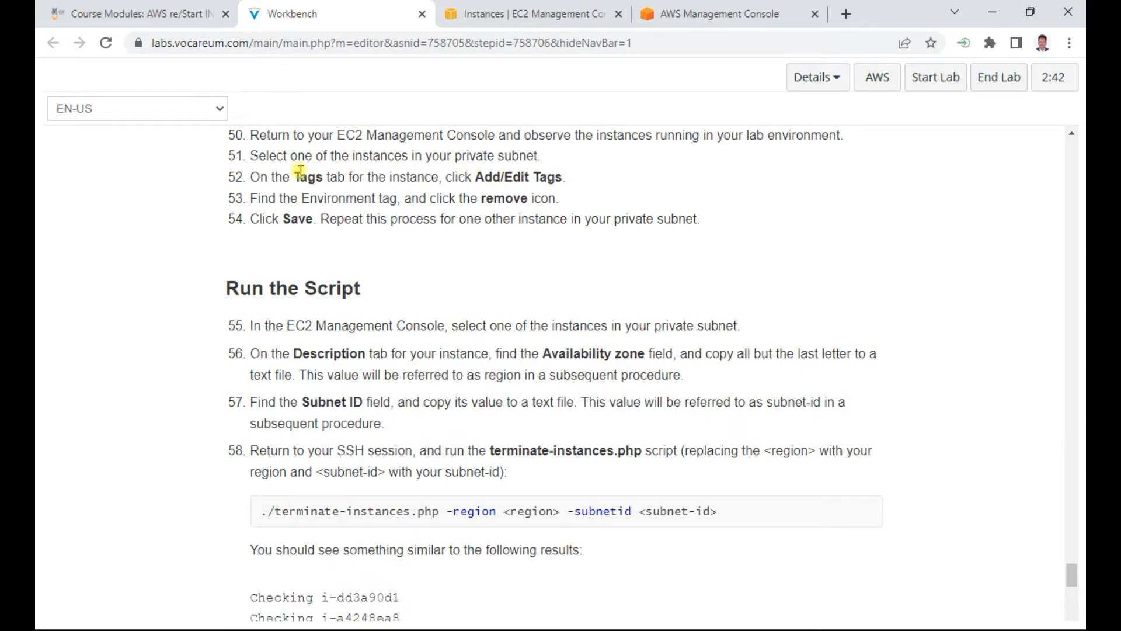
double_click(523, 177)
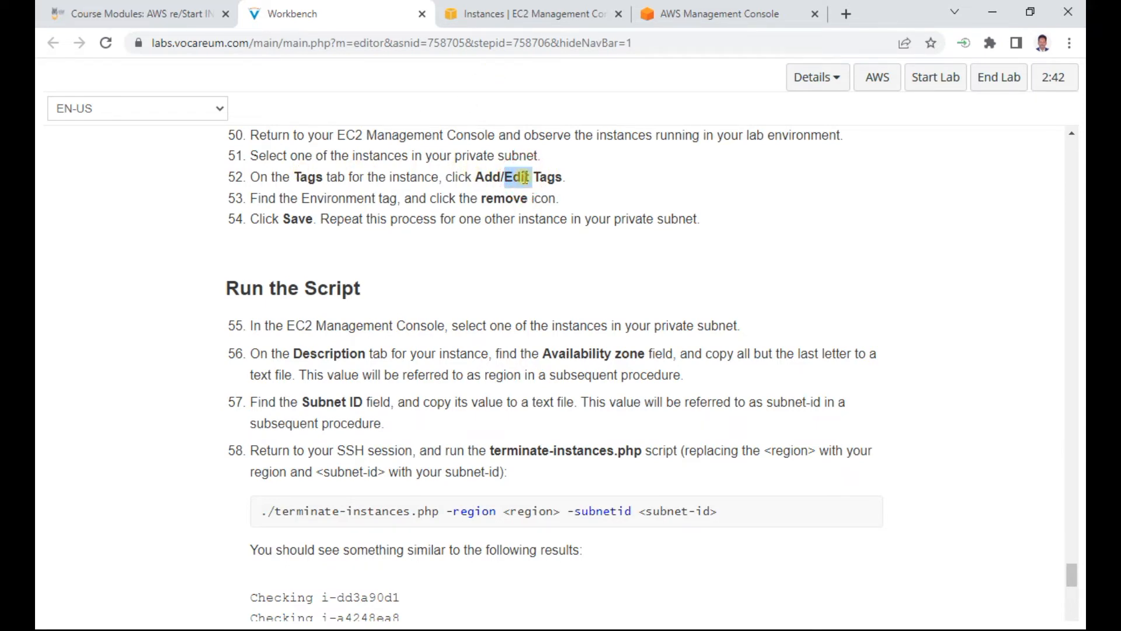
double_click(504, 199)
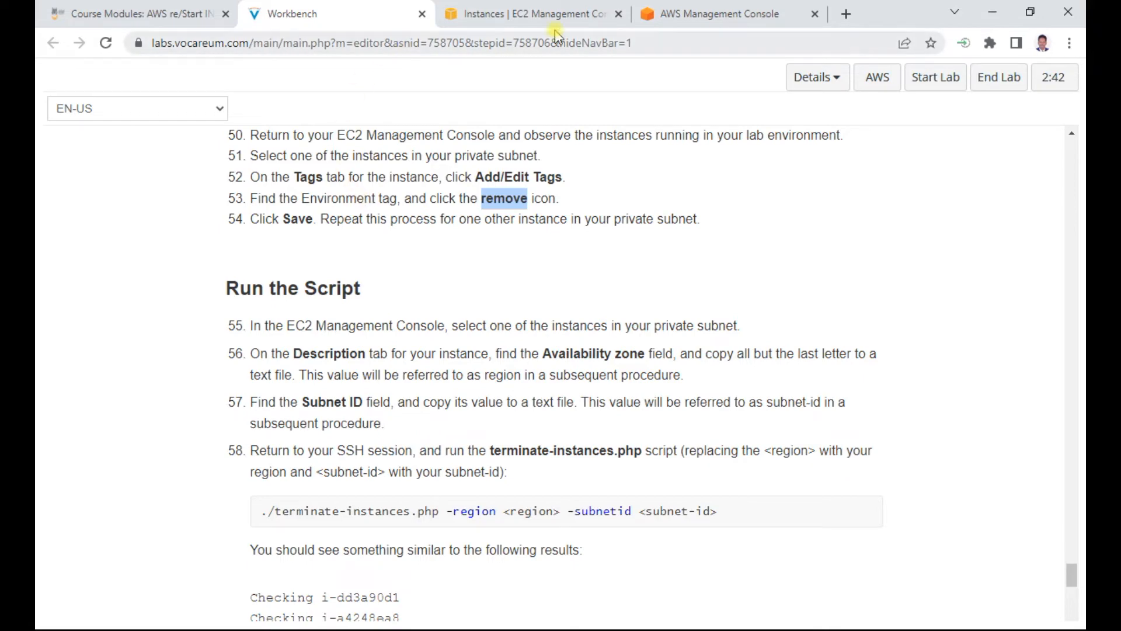
Step: Switch to the EC2 Instances list, select app server instance i-06ba27928a9514fb4, and open its tags for editing
left_click(529, 13)
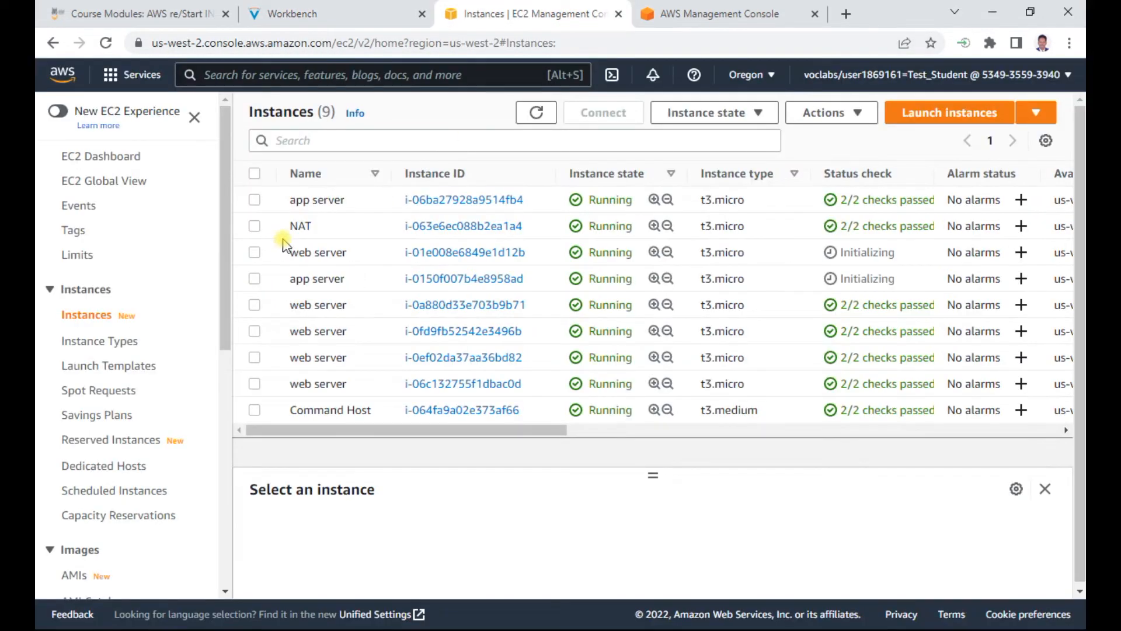
left_click(256, 200)
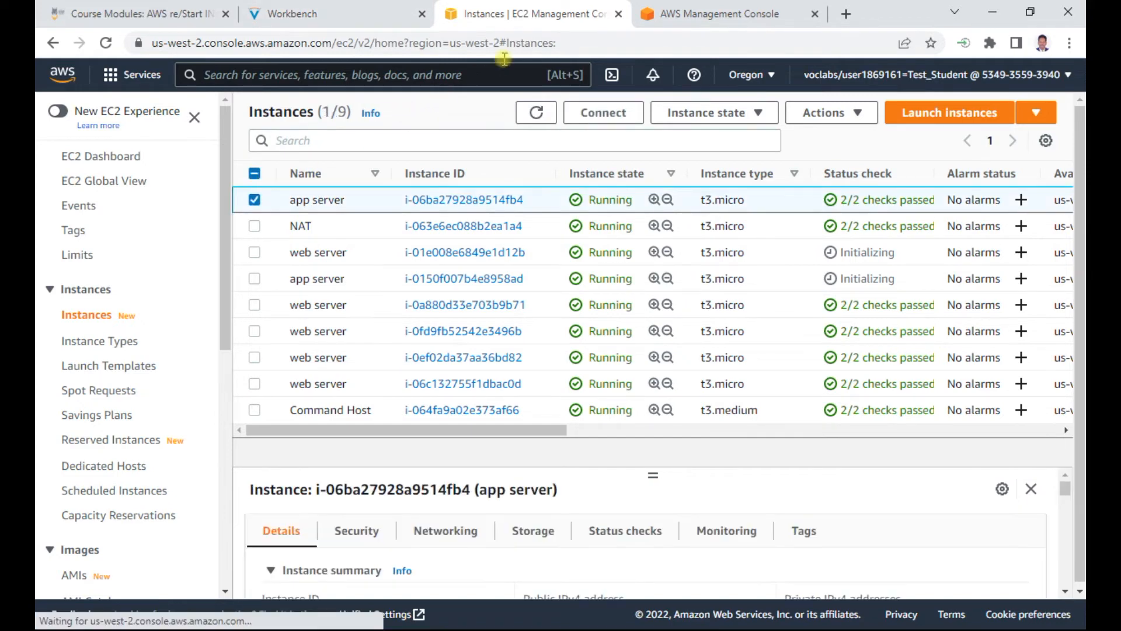
left_click(353, 15)
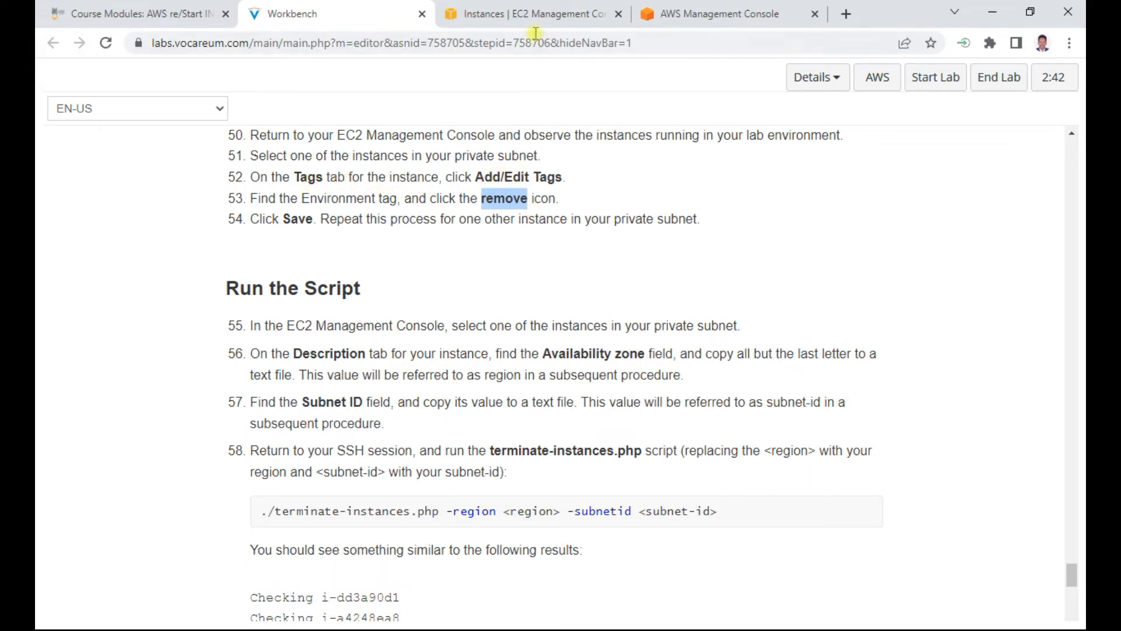
left_click(532, 14)
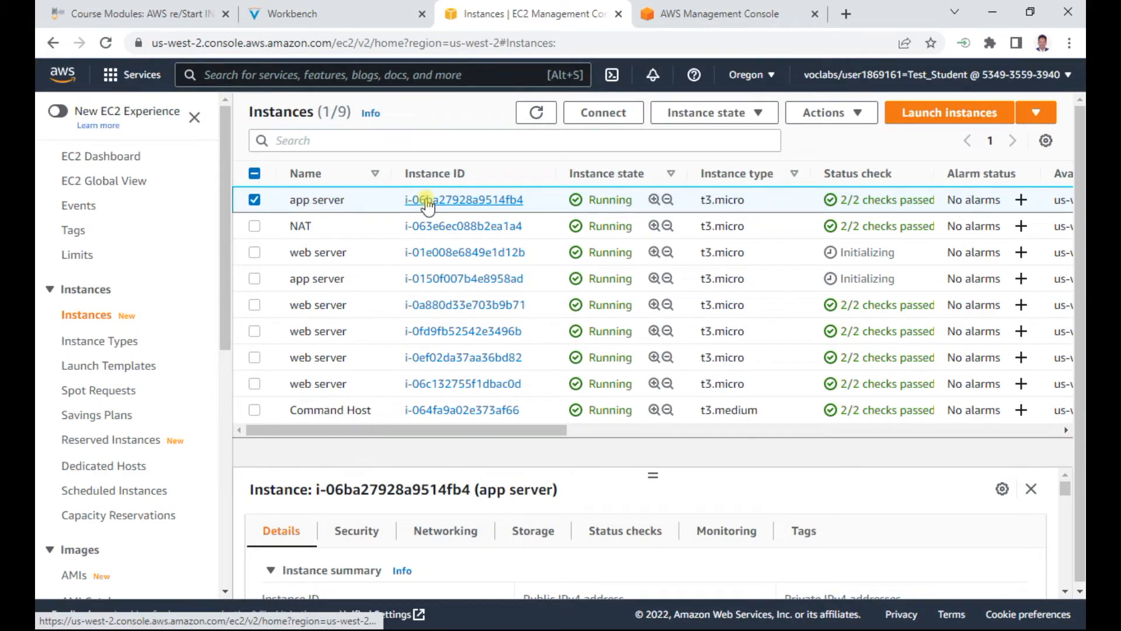
left_click(774, 533)
left_click_drag(651, 475, 645, 304)
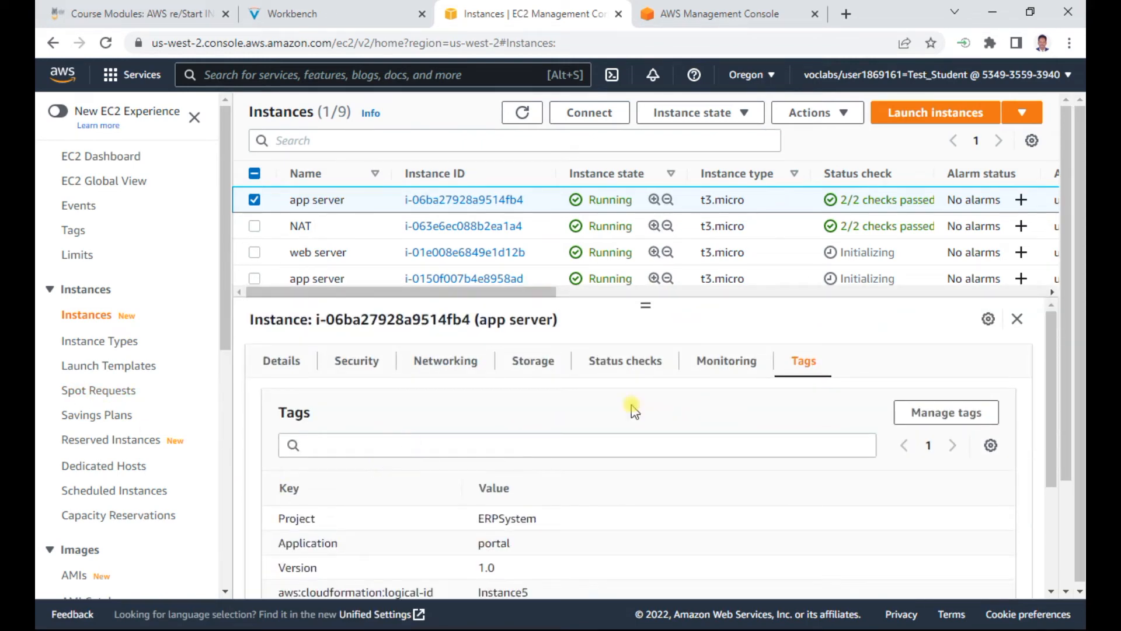
left_click_drag(1054, 368, 1070, 540)
scroll(966, 413, "up", 5)
left_click(952, 412)
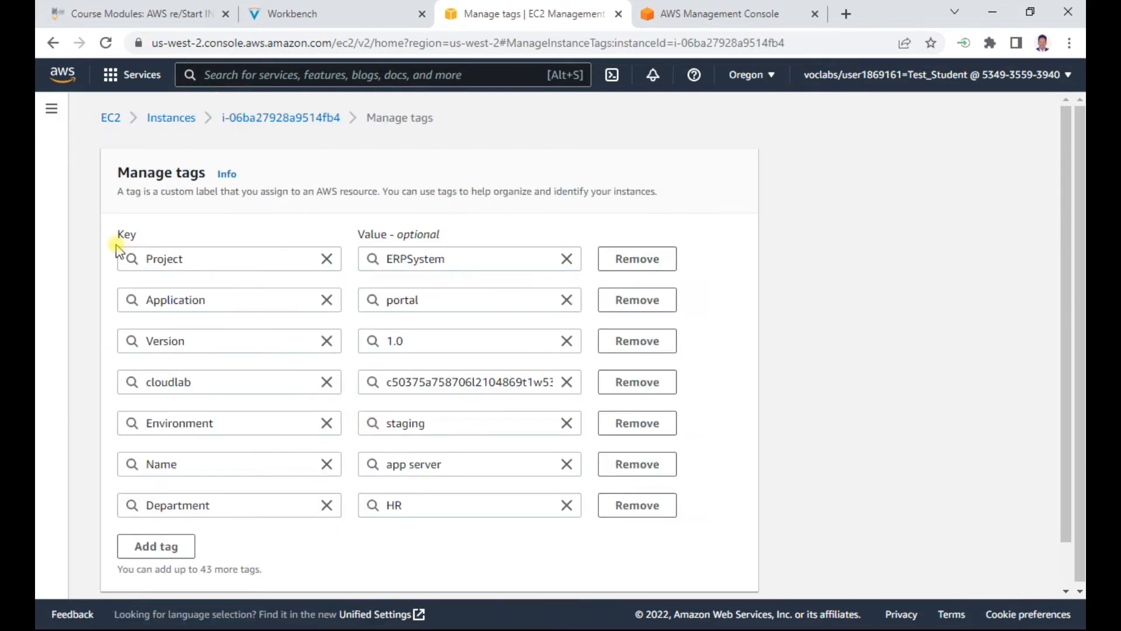
Step: Check the lab instructions, remove the Environment tag from the app server instance, and save its tags
left_click(312, 14)
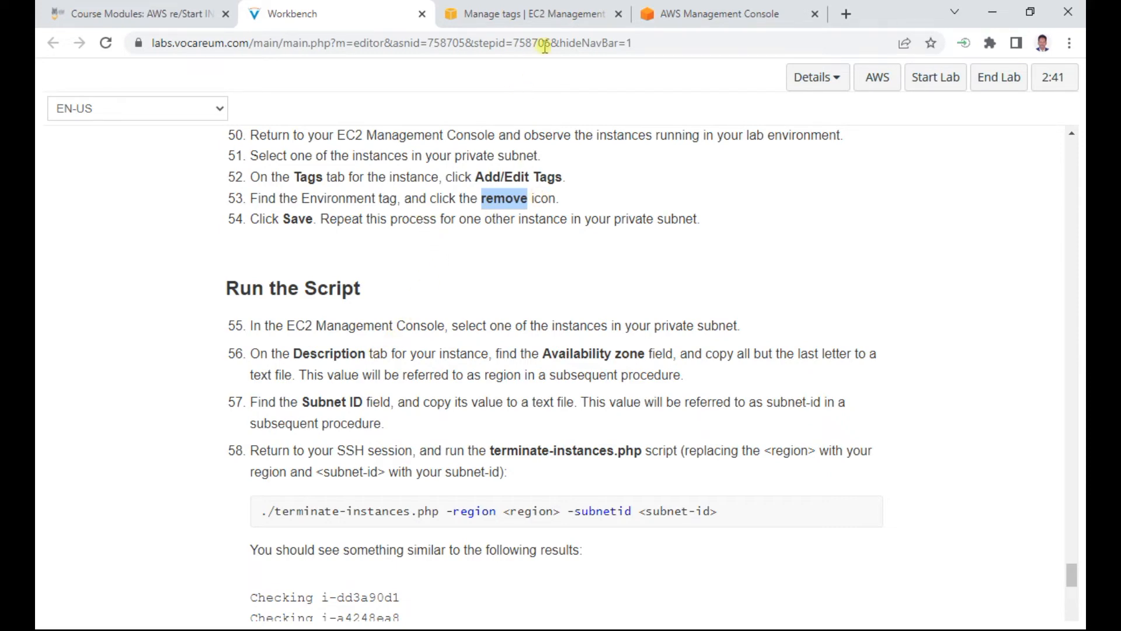
left_click(531, 13)
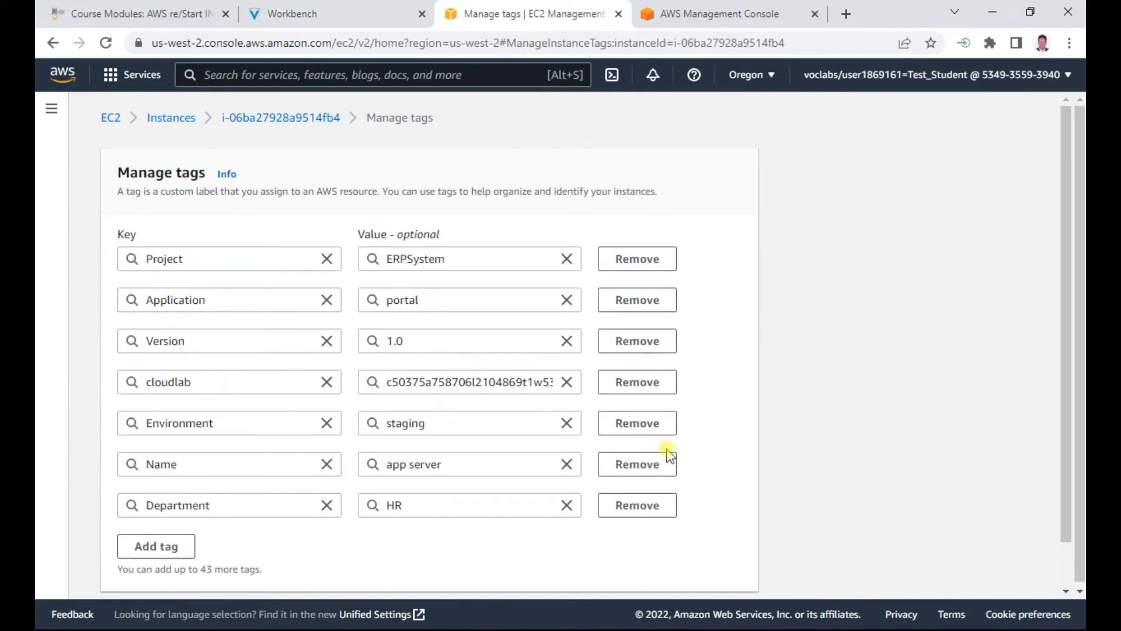
left_click(627, 423)
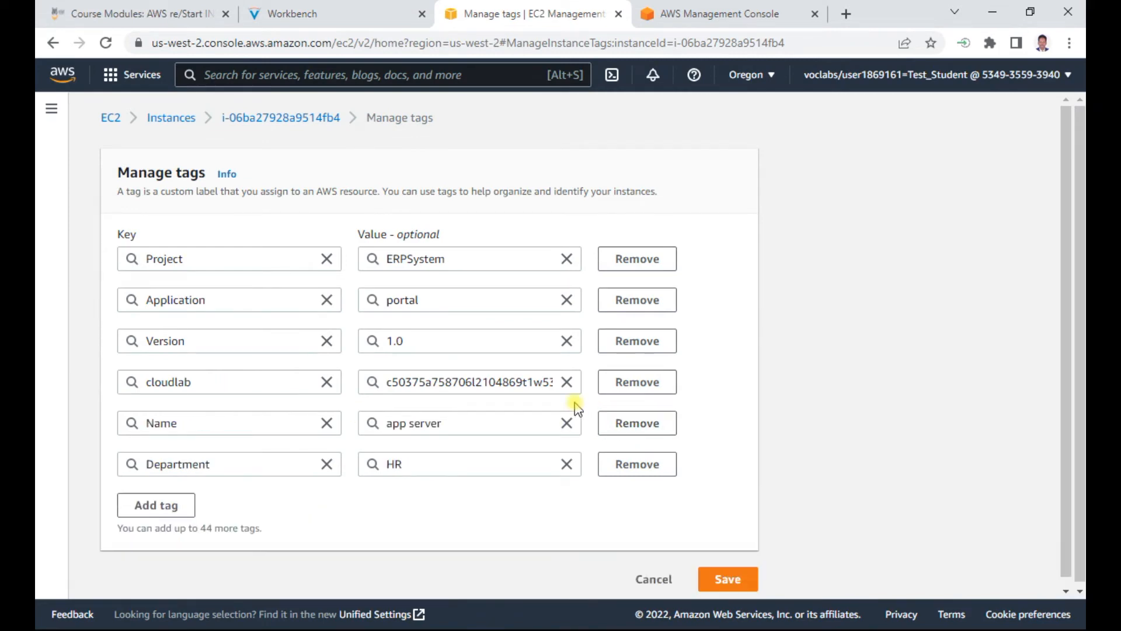
left_click(319, 19)
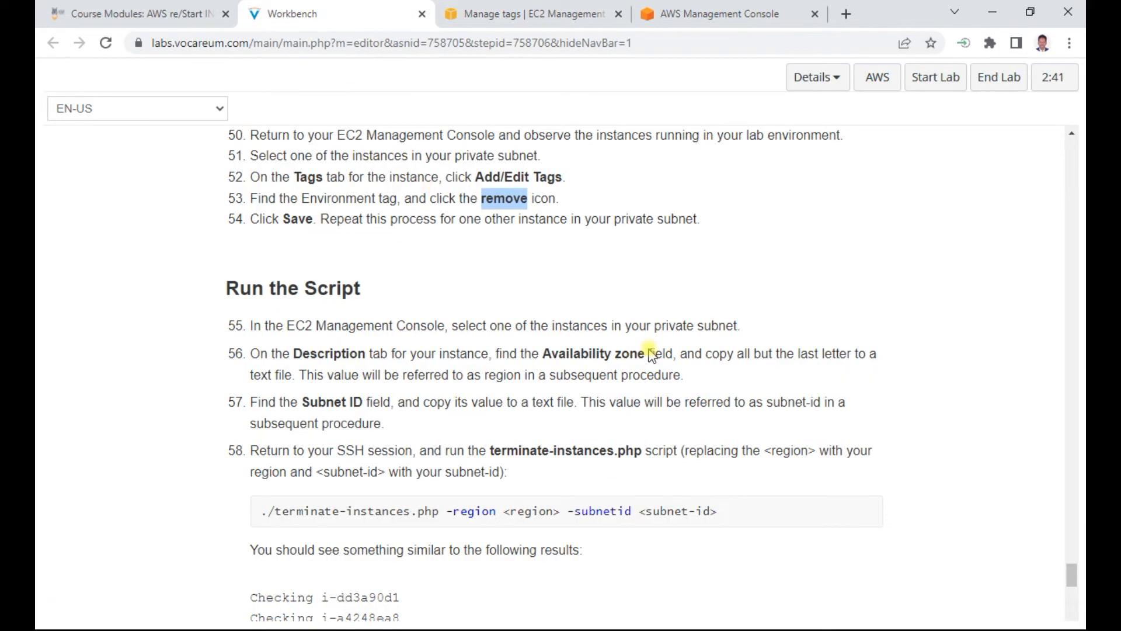
left_click(552, 17)
left_click(752, 578)
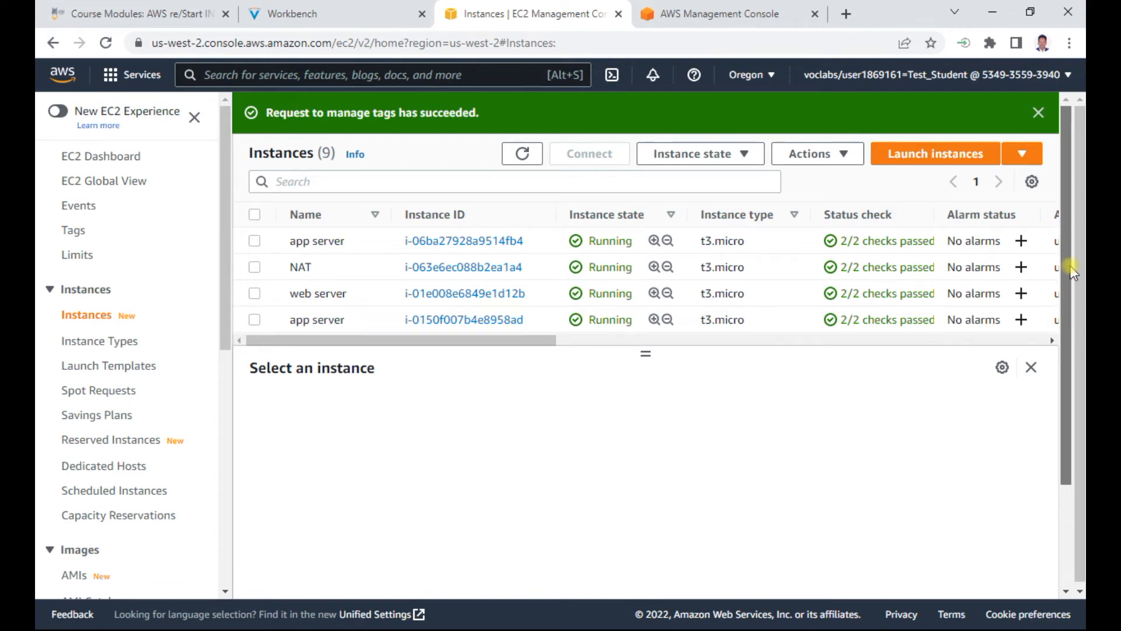
Step: Return to the lab instructions, read the Run the Script steps, and highlight the text of step 55
left_click(347, 17)
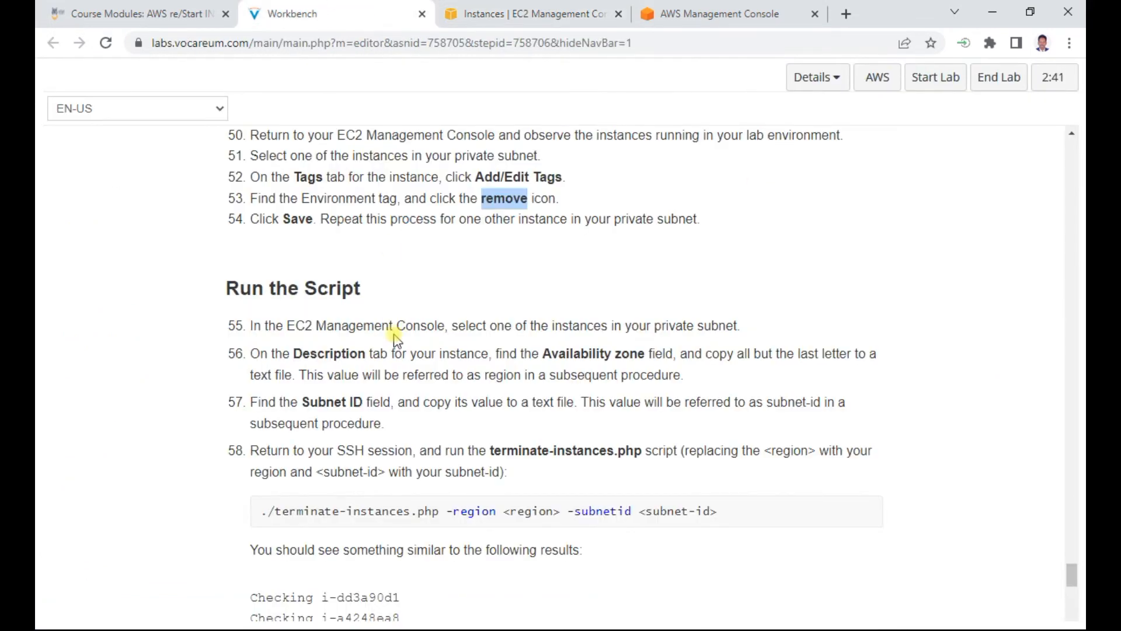
scroll(344, 268, "down", 2)
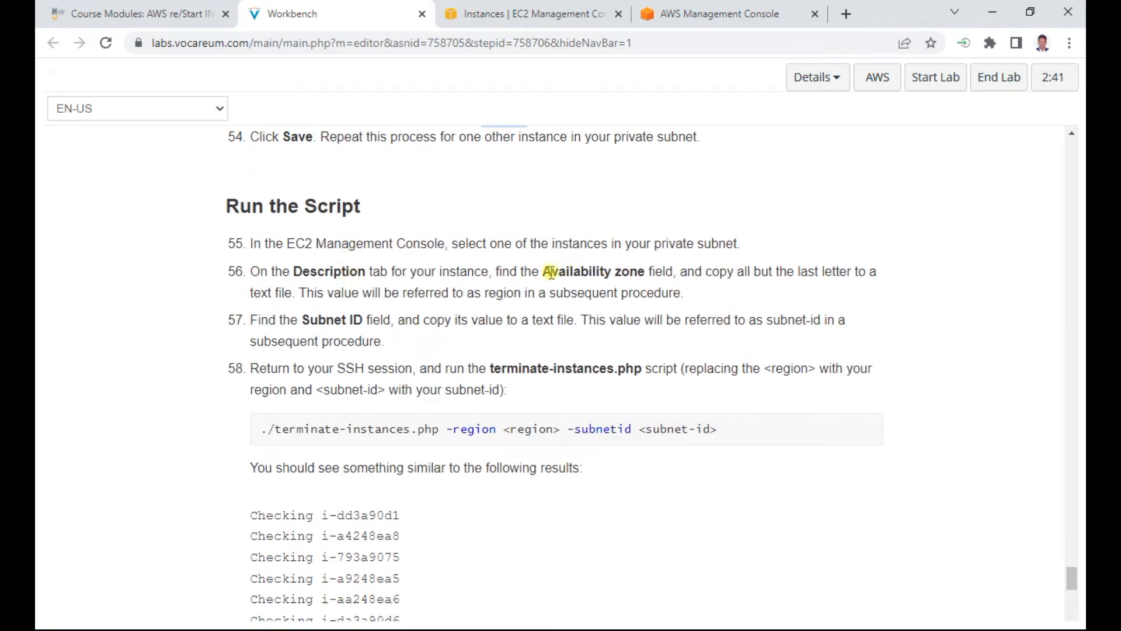
left_click_drag(357, 243, 820, 248)
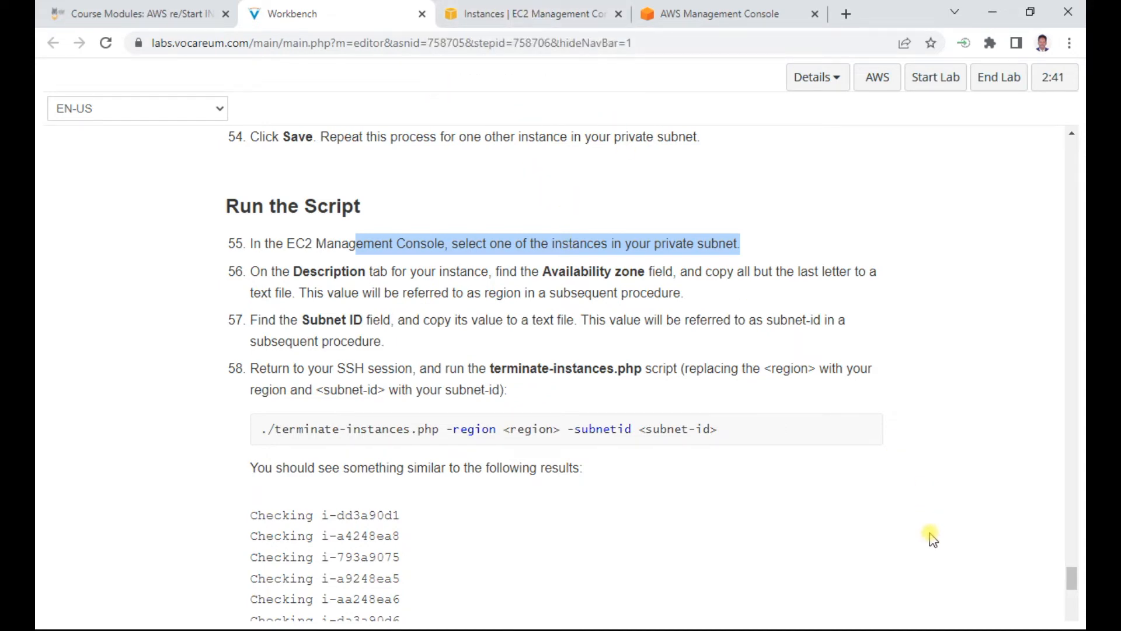
Step: In the EC2 console, inspect the networking details of web server instance i-01e008e6849e1d12b, and open the VPC subnets list
left_click(546, 13)
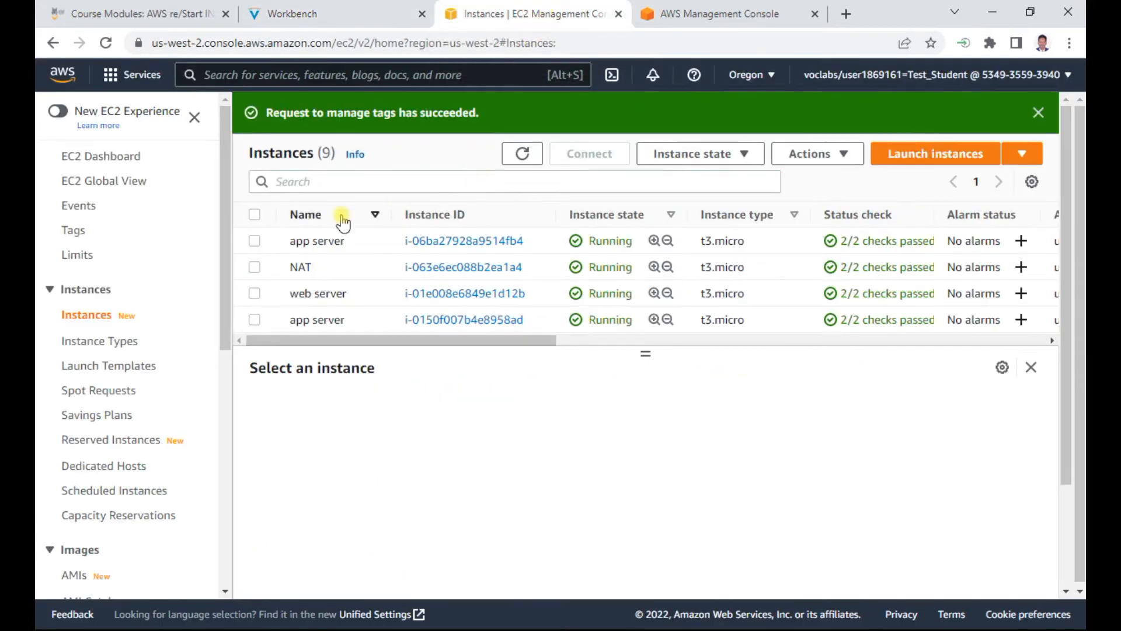
left_click(255, 293)
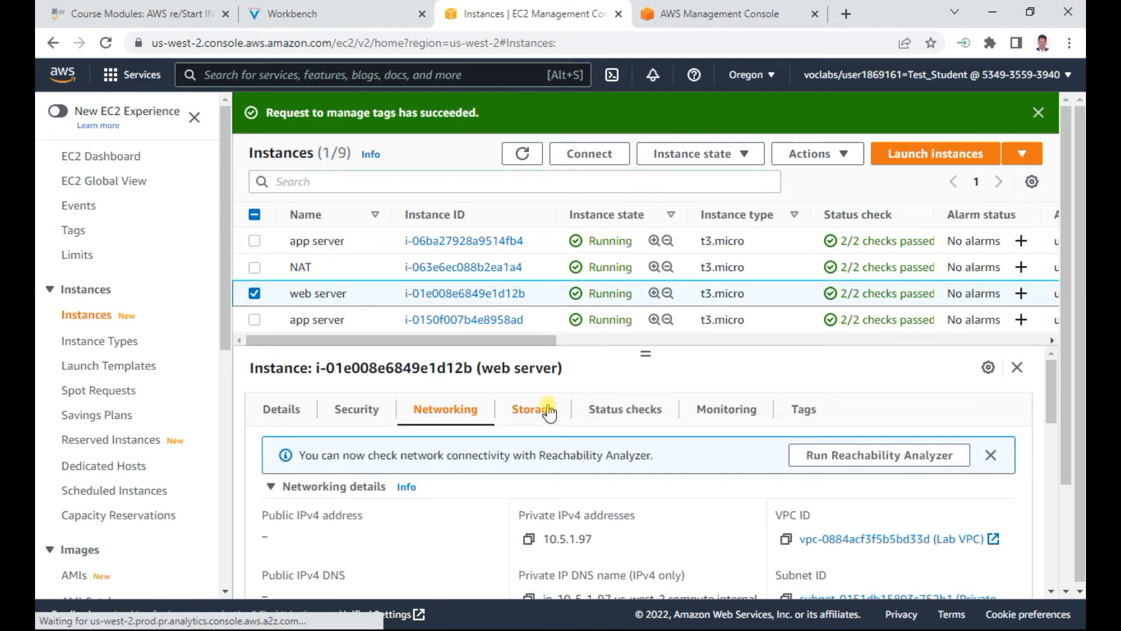
scroll(737, 533, "down", 3)
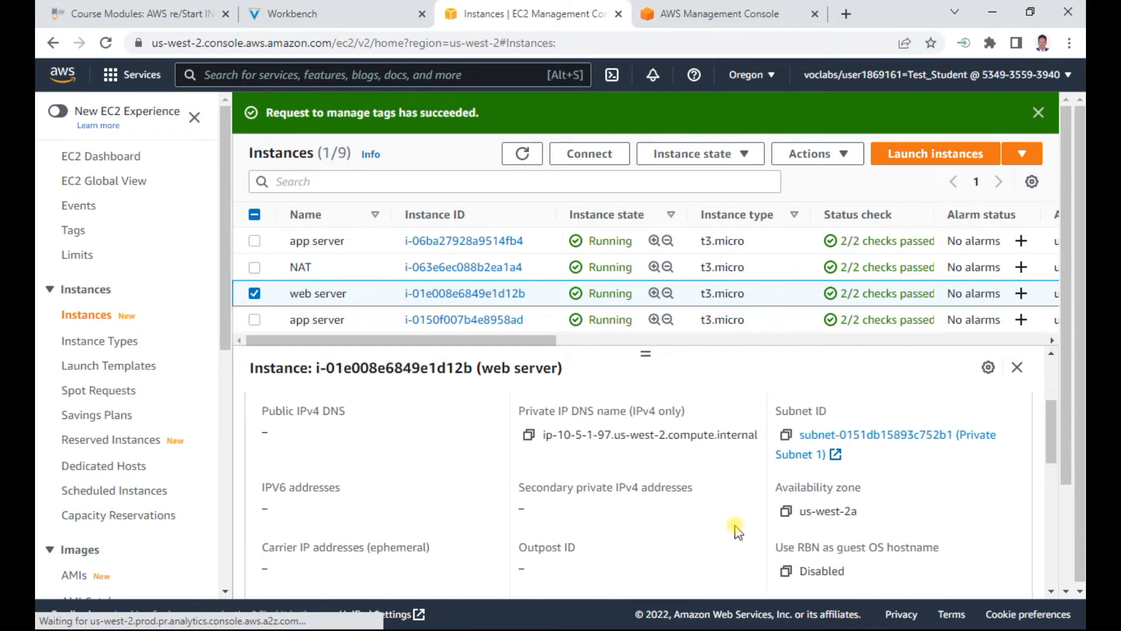
scroll(734, 528, "up", 2)
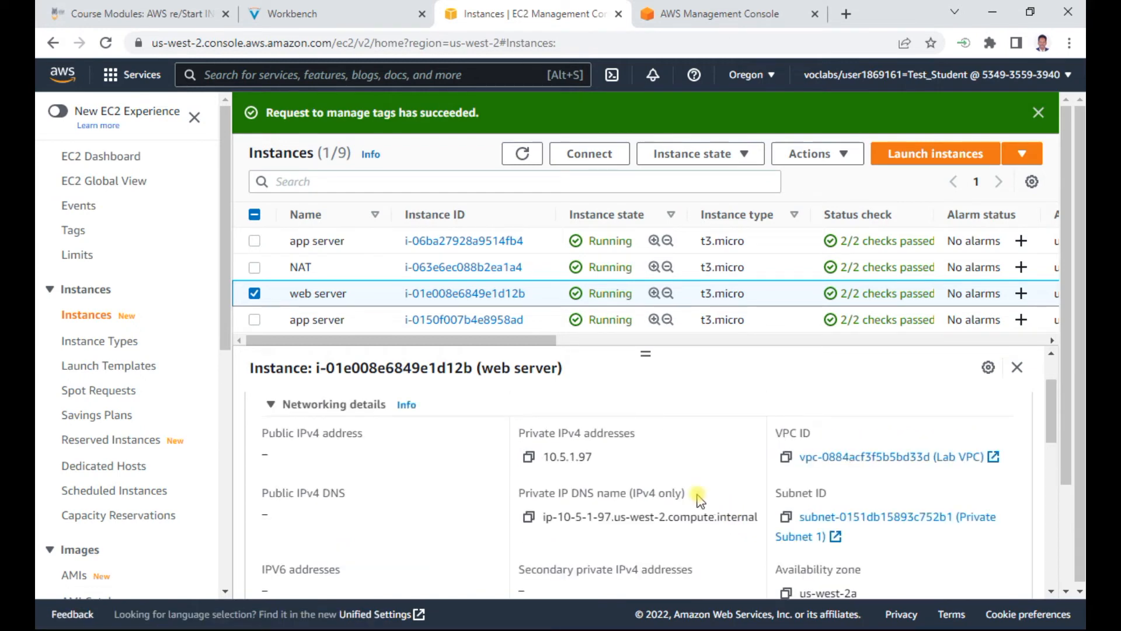
left_click(892, 457)
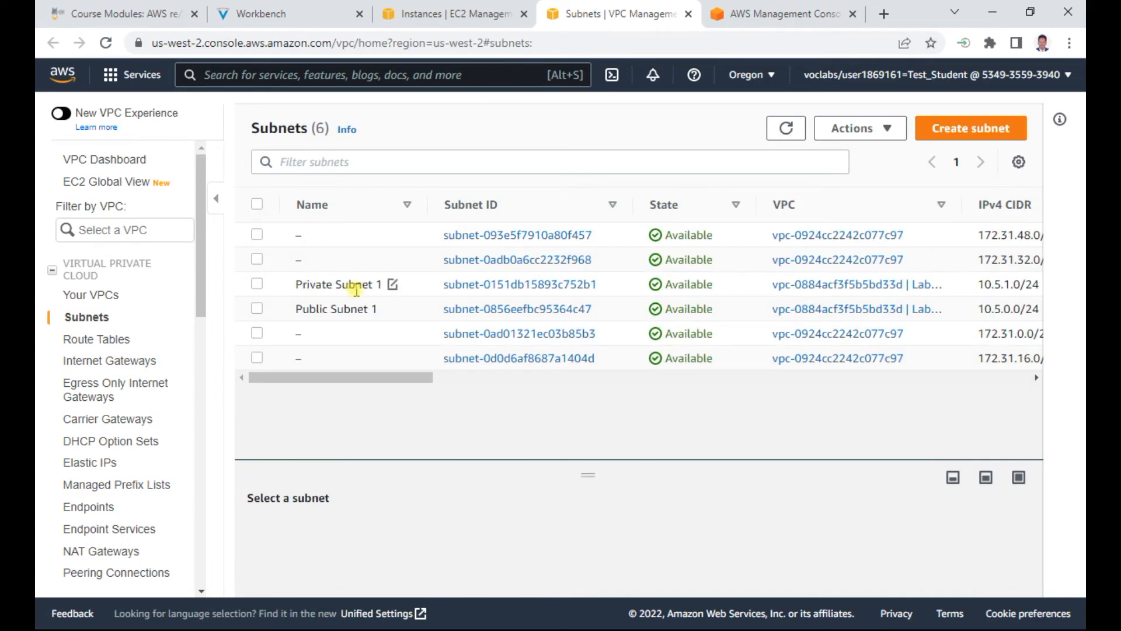
Step: View the details of Private Subnet 1, and return to the lab instructions to read steps 56 to 58
left_click(520, 287)
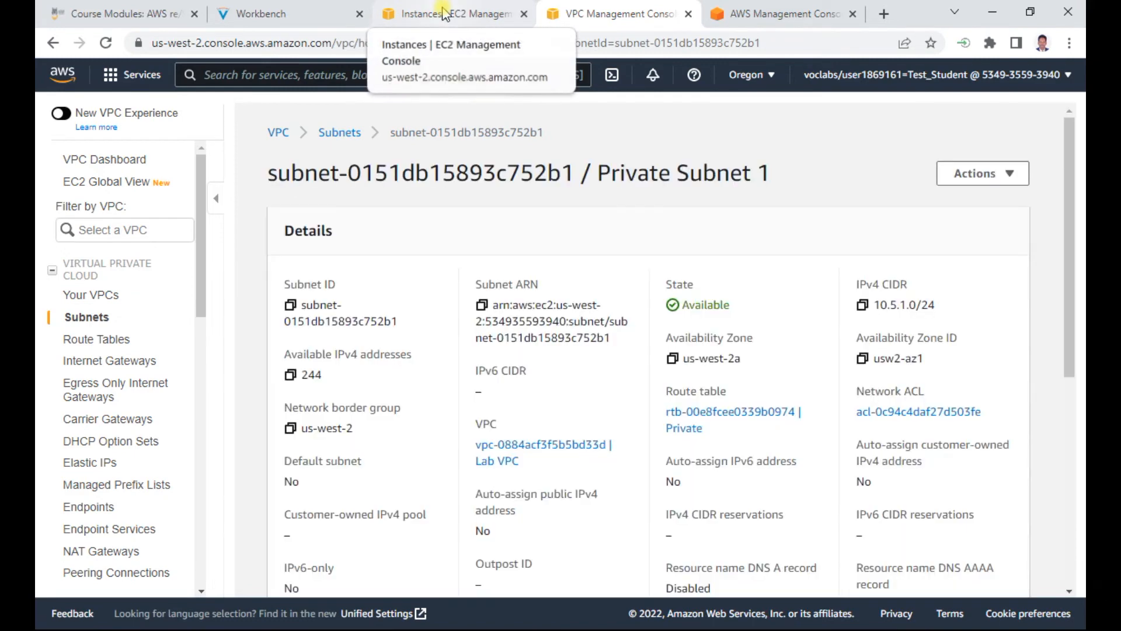
left_click(446, 13)
left_click(281, 7)
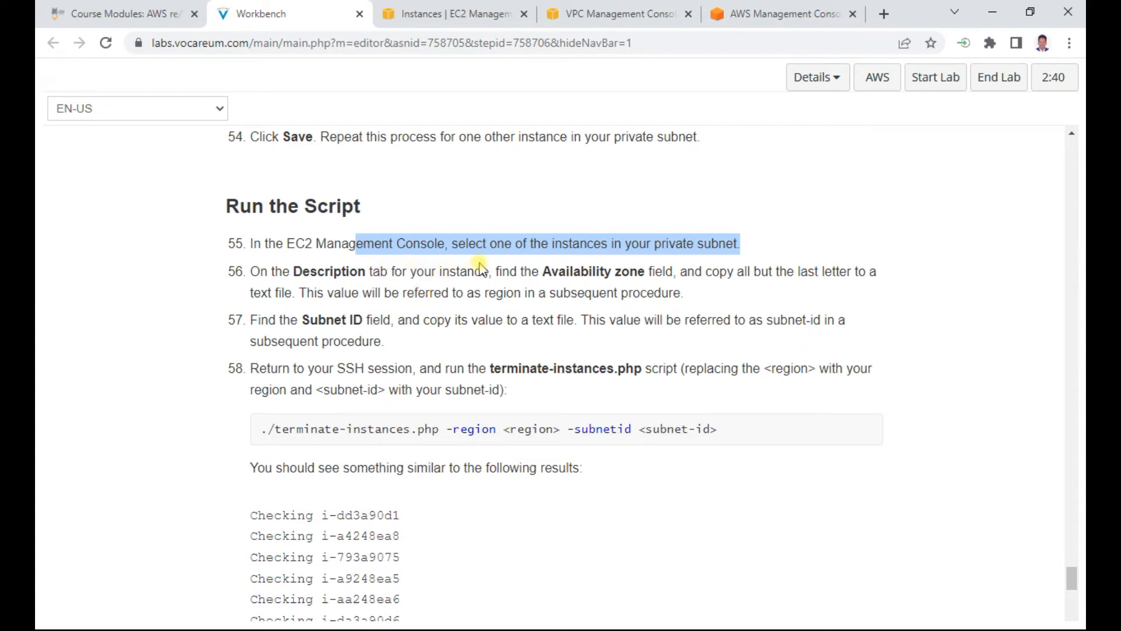
double_click(593, 273)
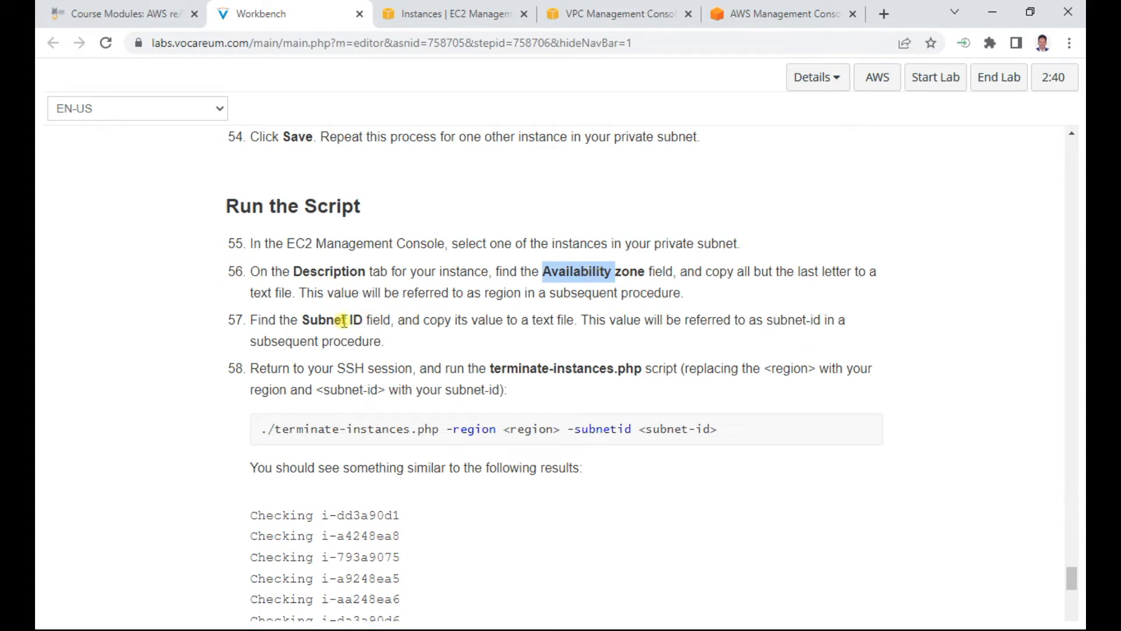
scroll(596, 383, "down", 1)
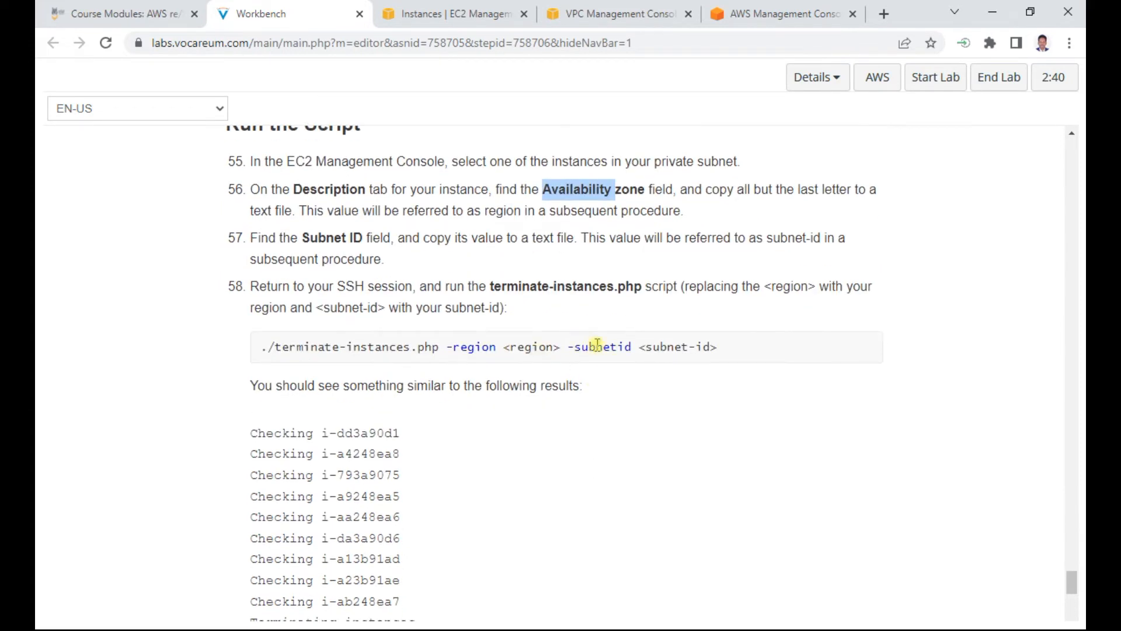
Step: Copy the terminate-instances.php command from step 58 of the lab instructions into the Notepad notes, below the describe-instances command
left_click_drag(726, 348, 261, 366)
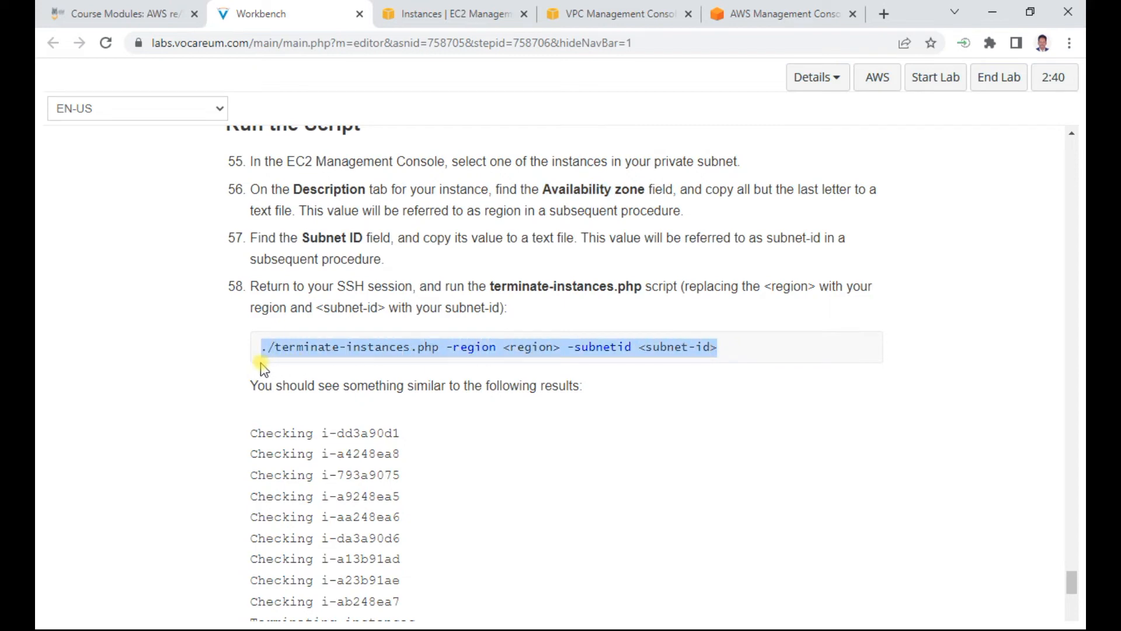
right_click(415, 348)
left_click(447, 361)
key("alt+Tab")
key("alt+Tab")
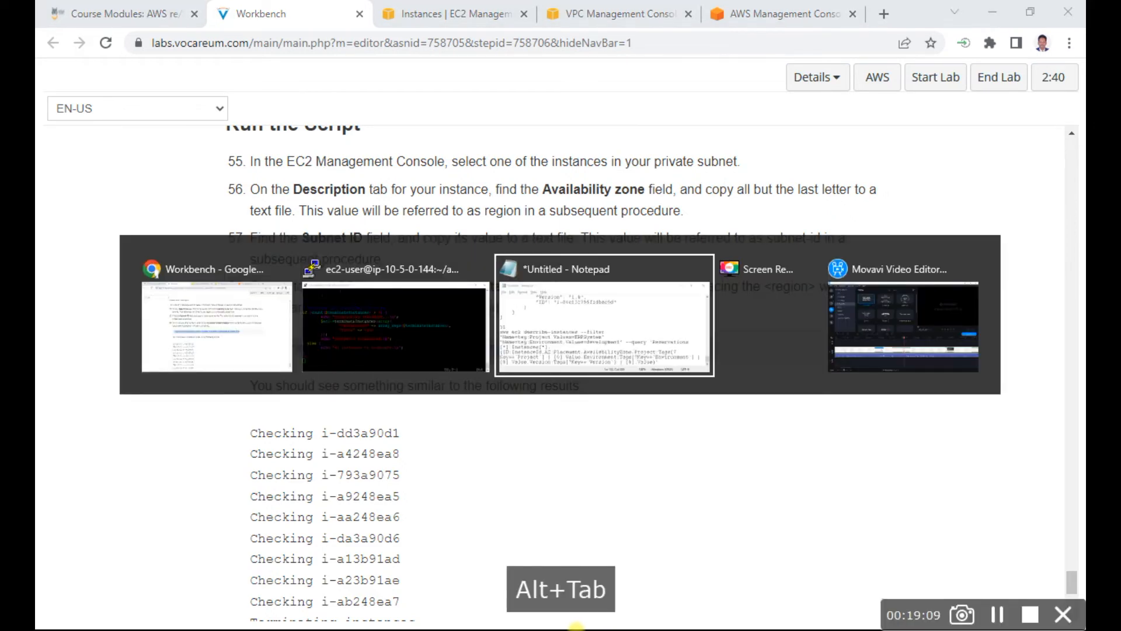
key("Return")
key("Return")
key("Return")
key("ctrl+v")
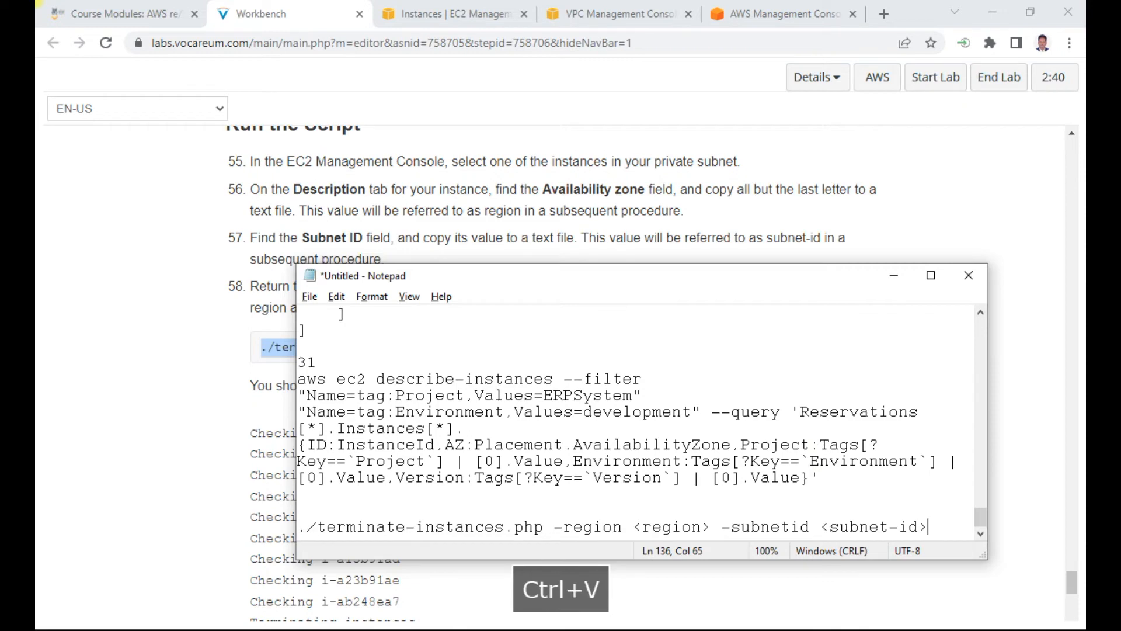
Step: Check the web server instance's availability zone in the EC2 console, and replace the <region> placeholder in Notepad with us-east-2a
left_click_drag(709, 527, 631, 527)
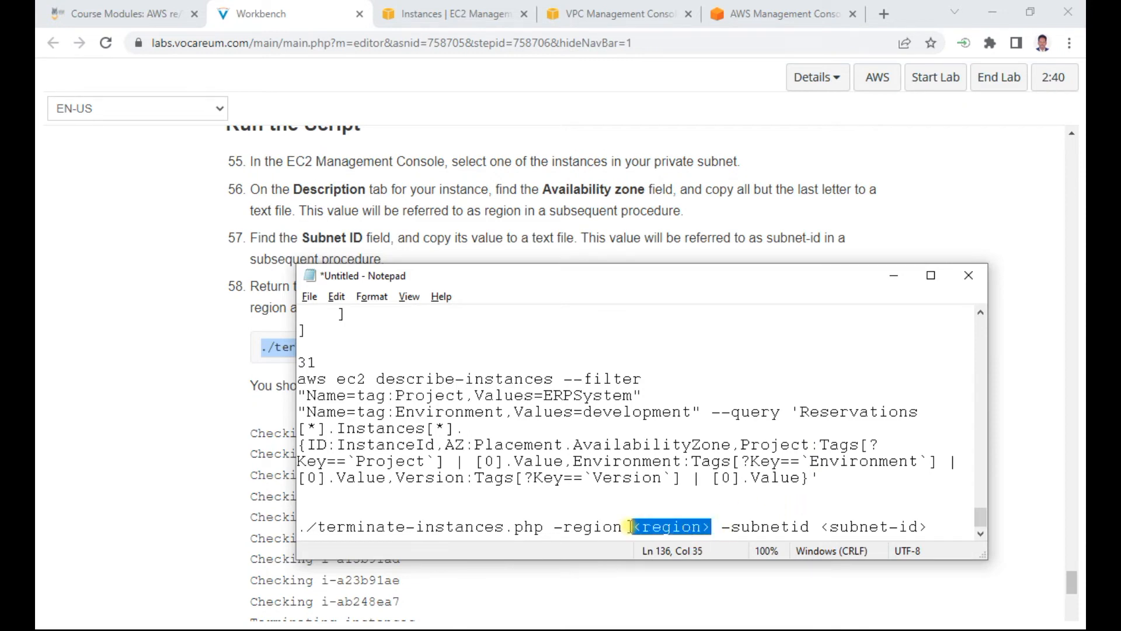
key("Delete")
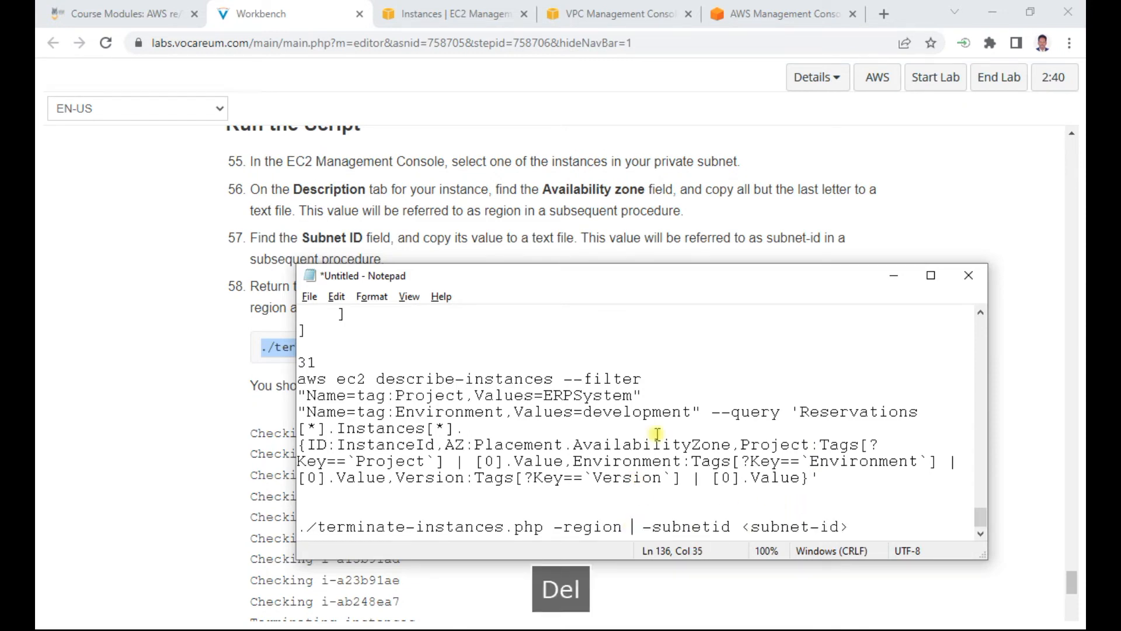
left_click(456, 13)
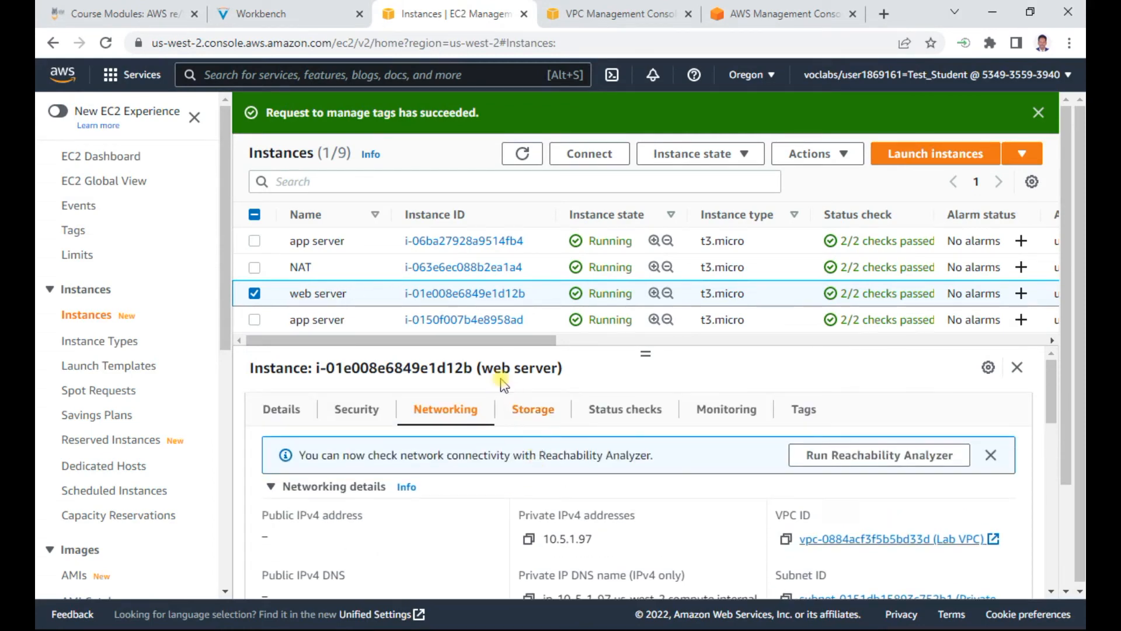
left_click_drag(520, 345, 565, 346)
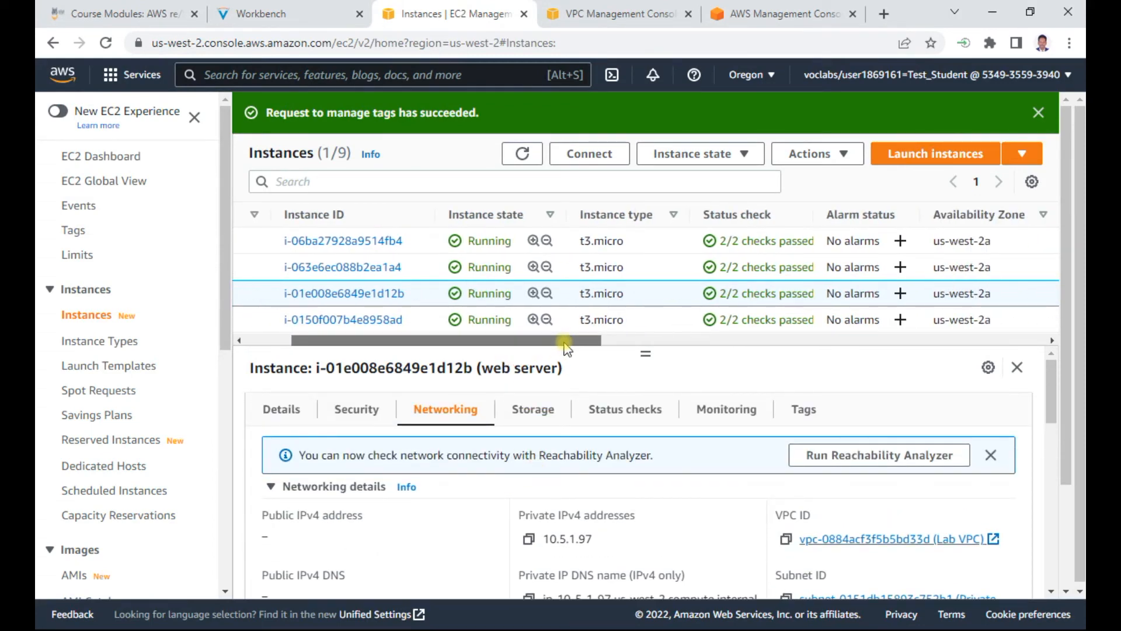
scroll(963, 270, "down", 3)
scroll(964, 275, "up", 5)
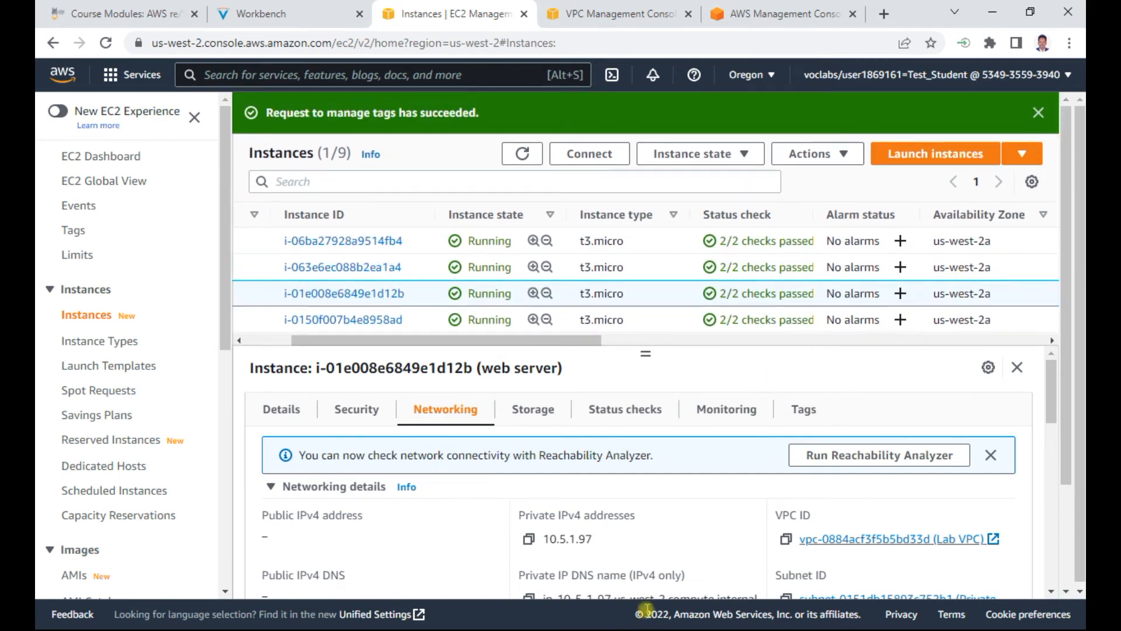
key("alt+Tab")
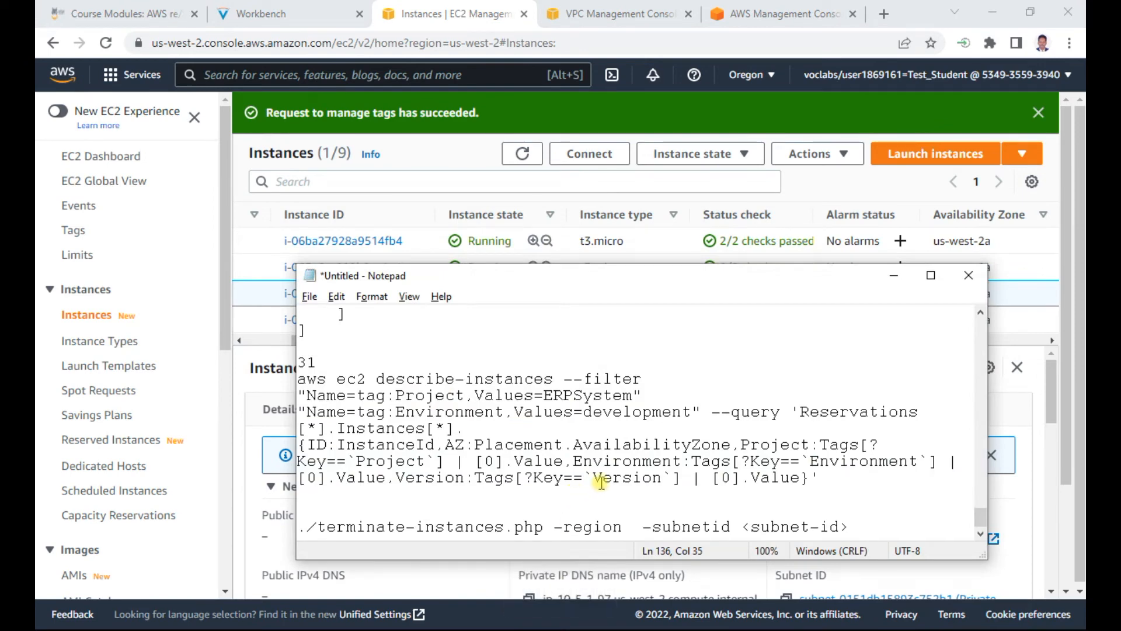
type("us-east-")
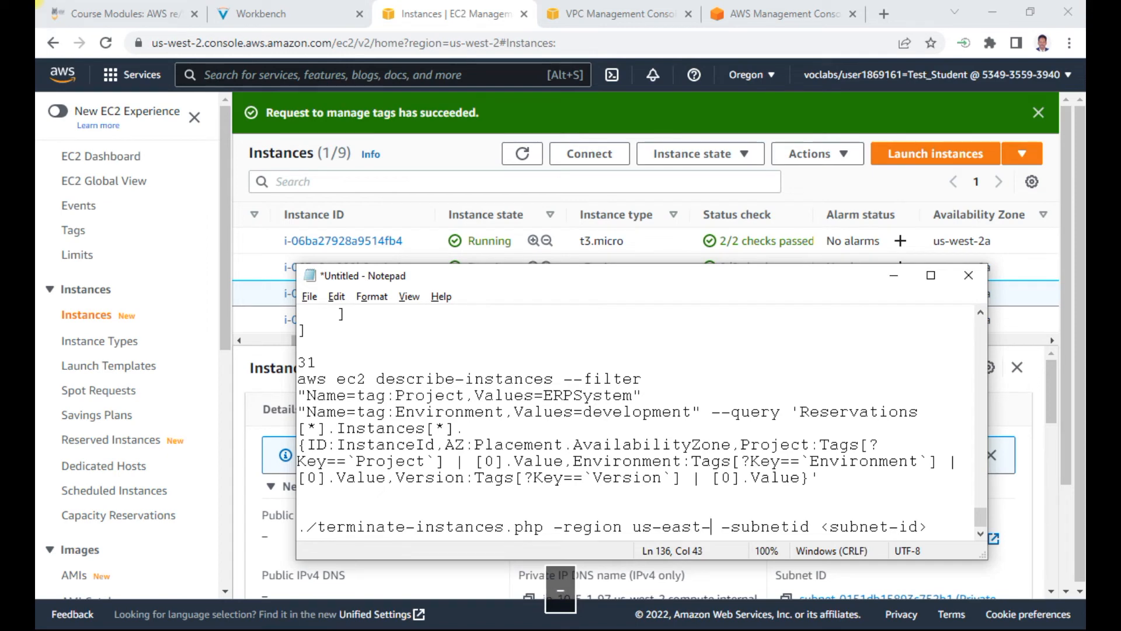
type("2a")
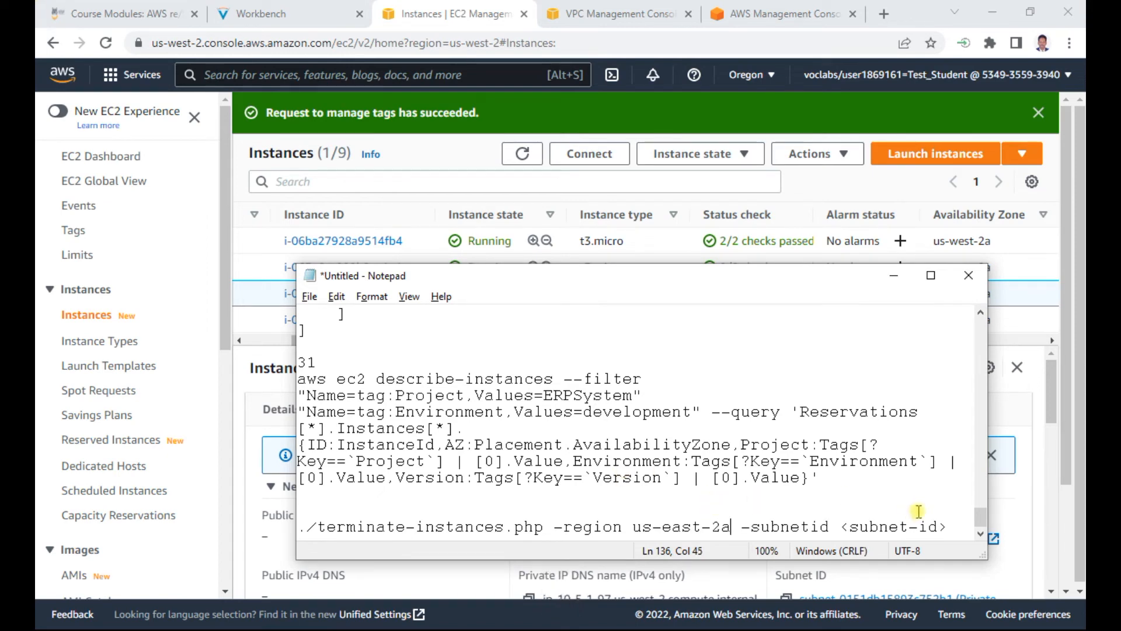
Step: Copy the web server instance's subnet ID from its networking details and replace the <subnet-id> placeholder in Notepad with subnet-0151db15893c752b1
left_click_drag(841, 527, 947, 527)
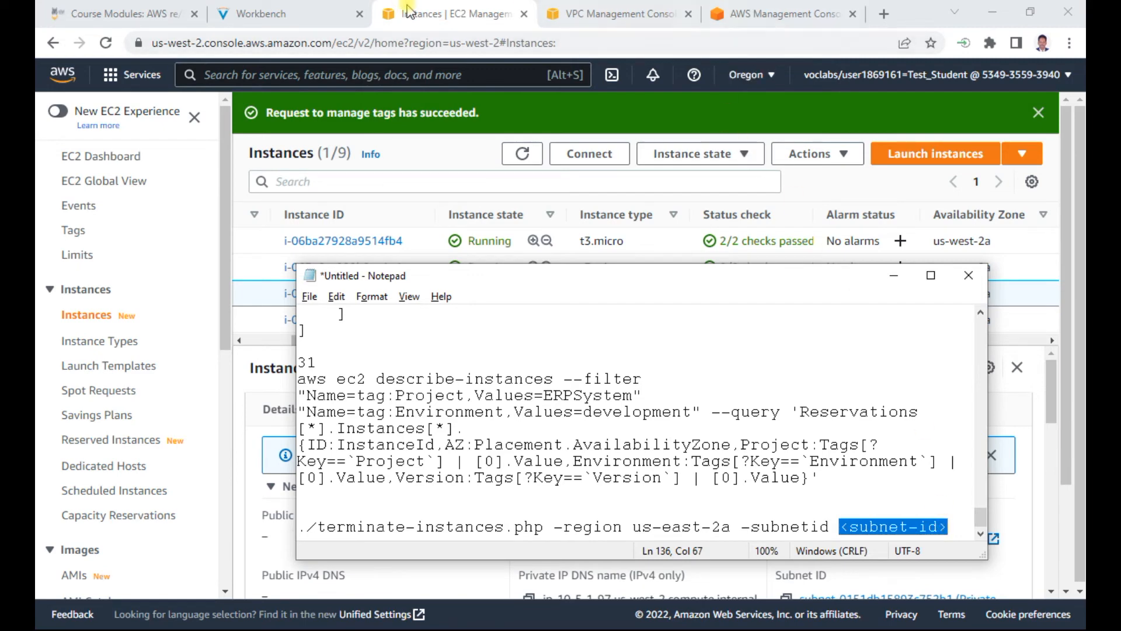
left_click(496, 17)
left_click_drag(375, 341, 304, 344)
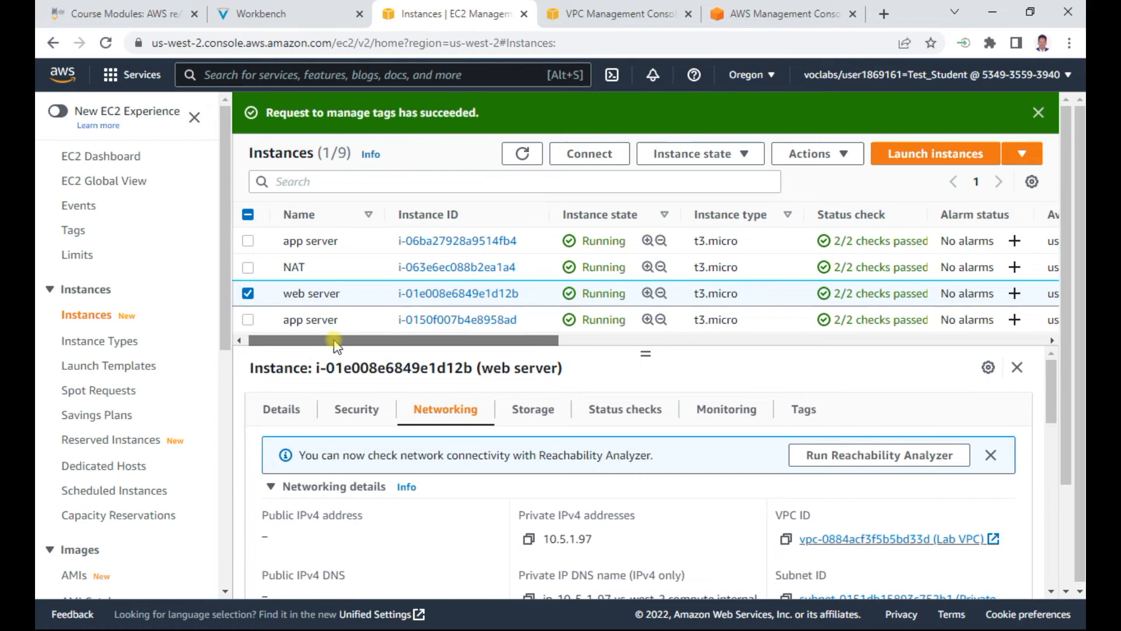
scroll(470, 509, "down", 2)
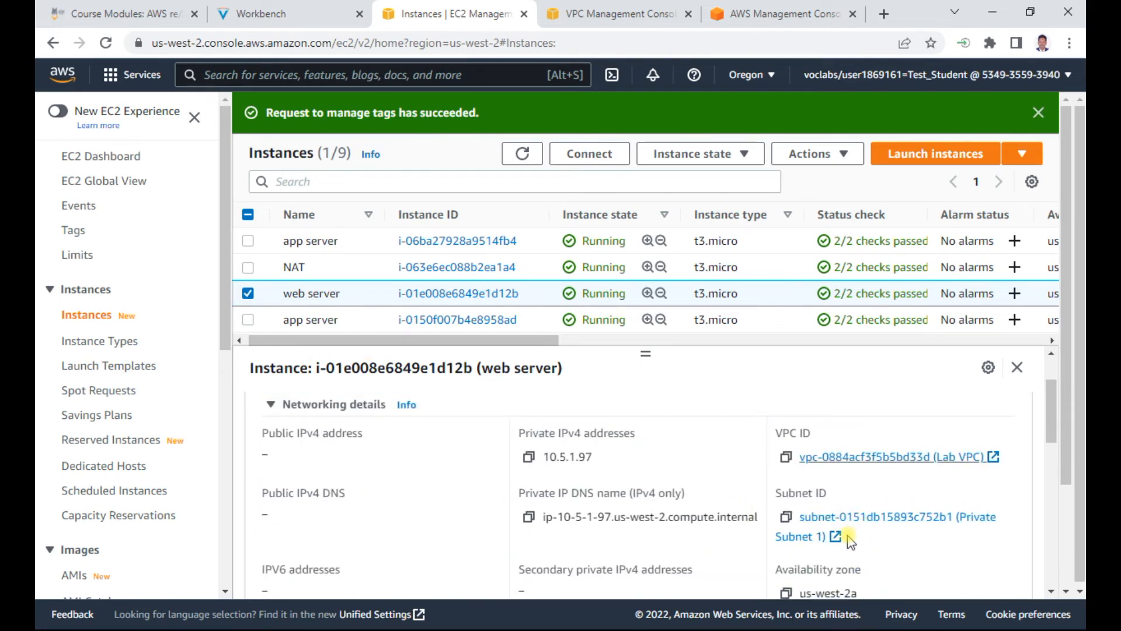
left_click(785, 516)
key("alt+Tab")
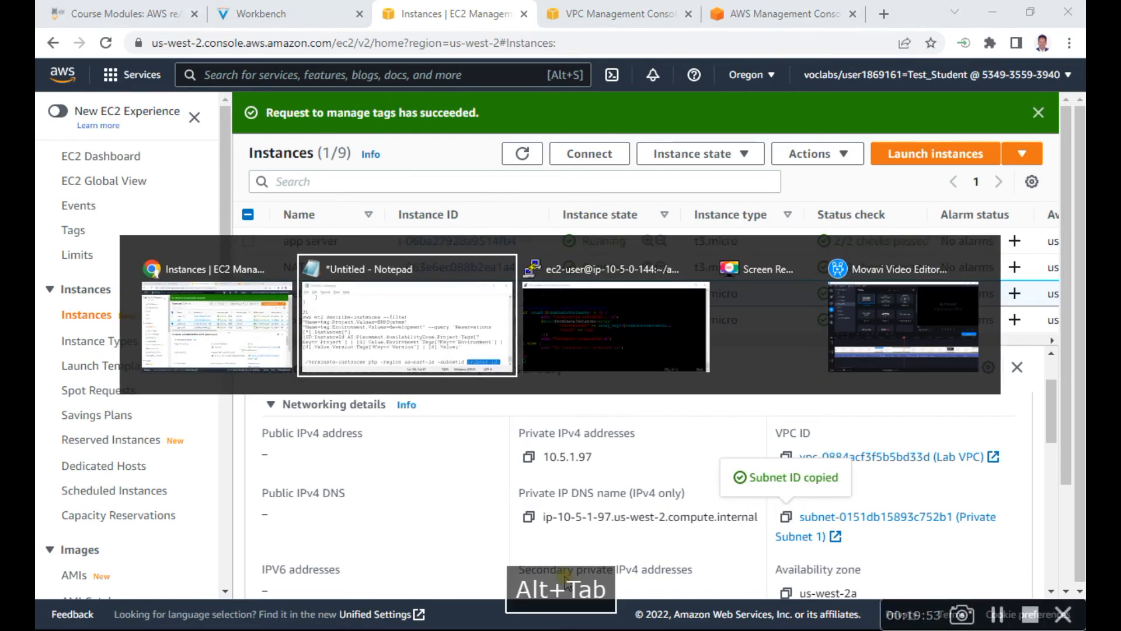
key("Delete")
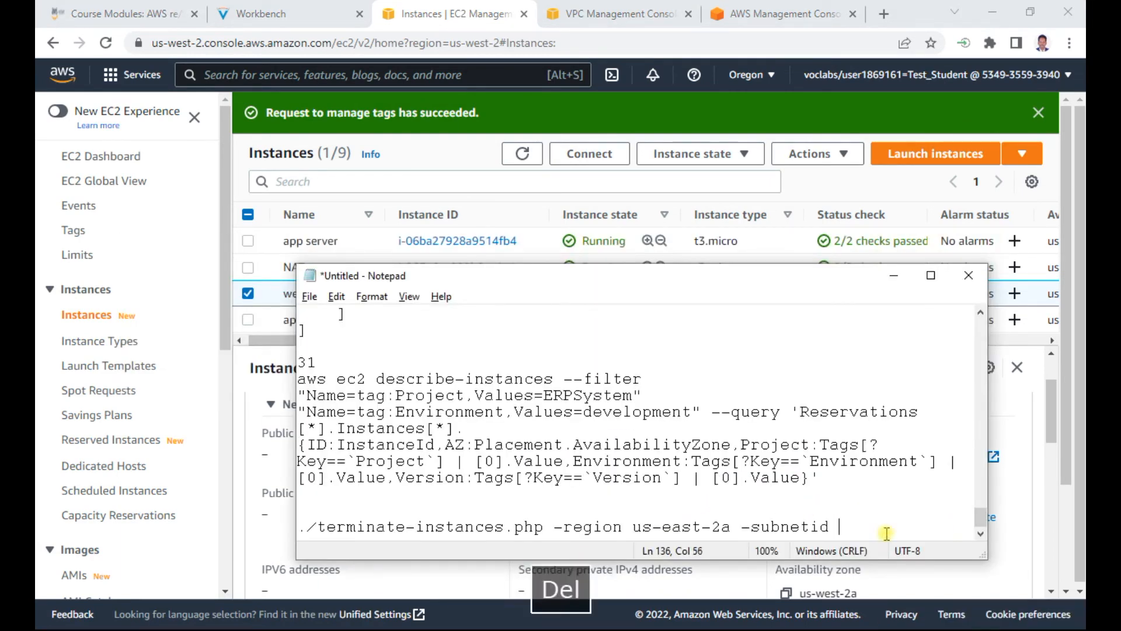
key("ctrl+v")
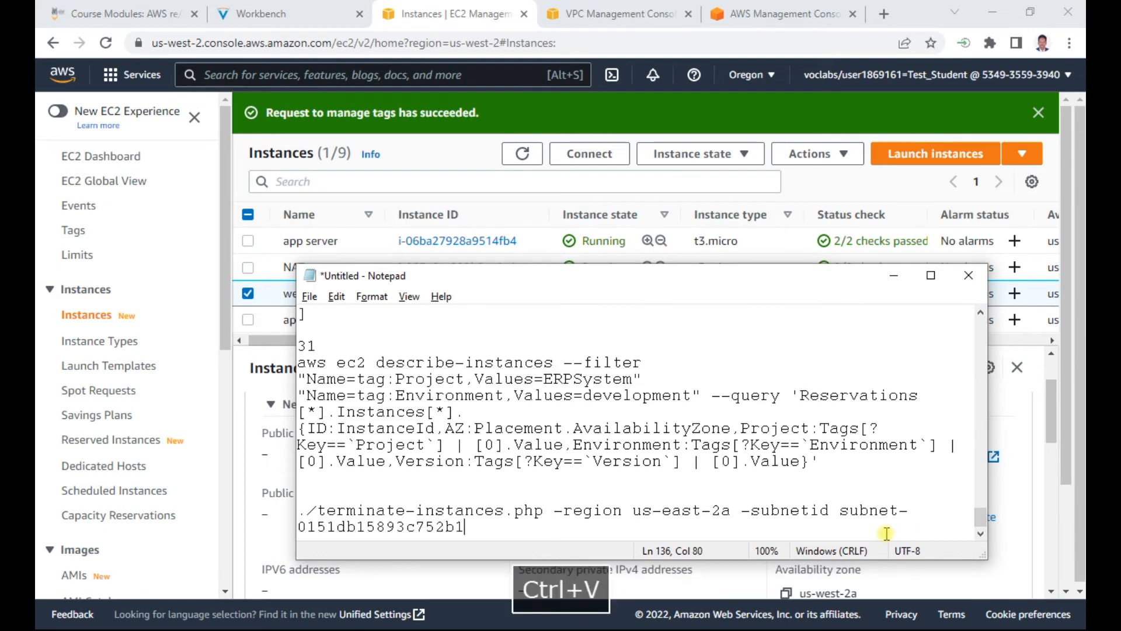
Step: Copy the completed terminate-instances.php command from Notepad and switch to the SSH terminal
triple_click(471, 526)
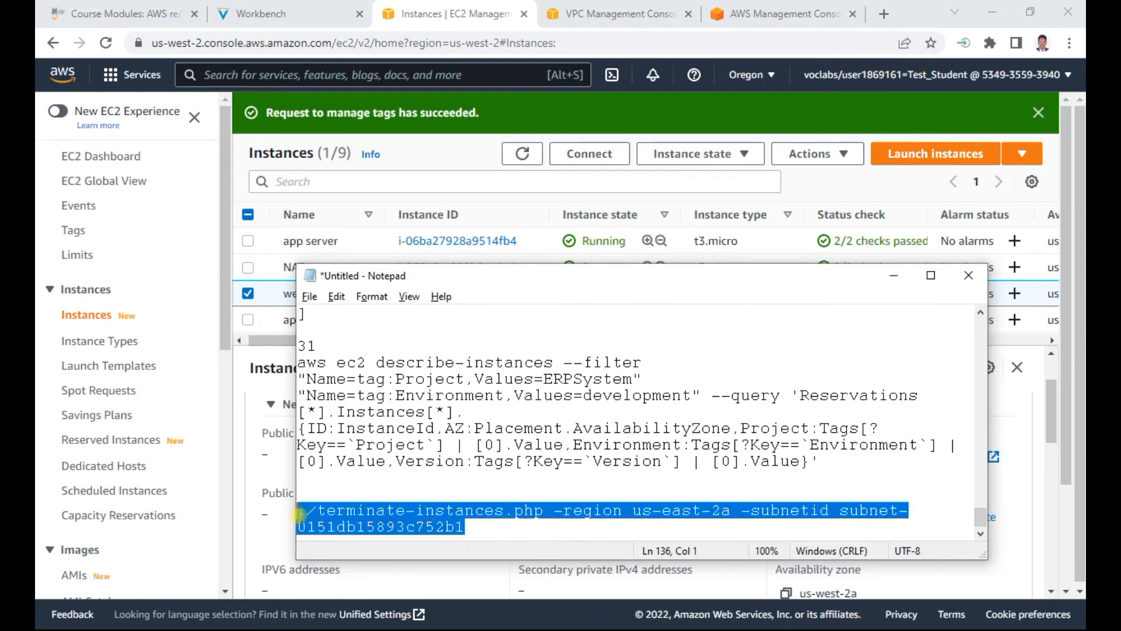
right_click(471, 526)
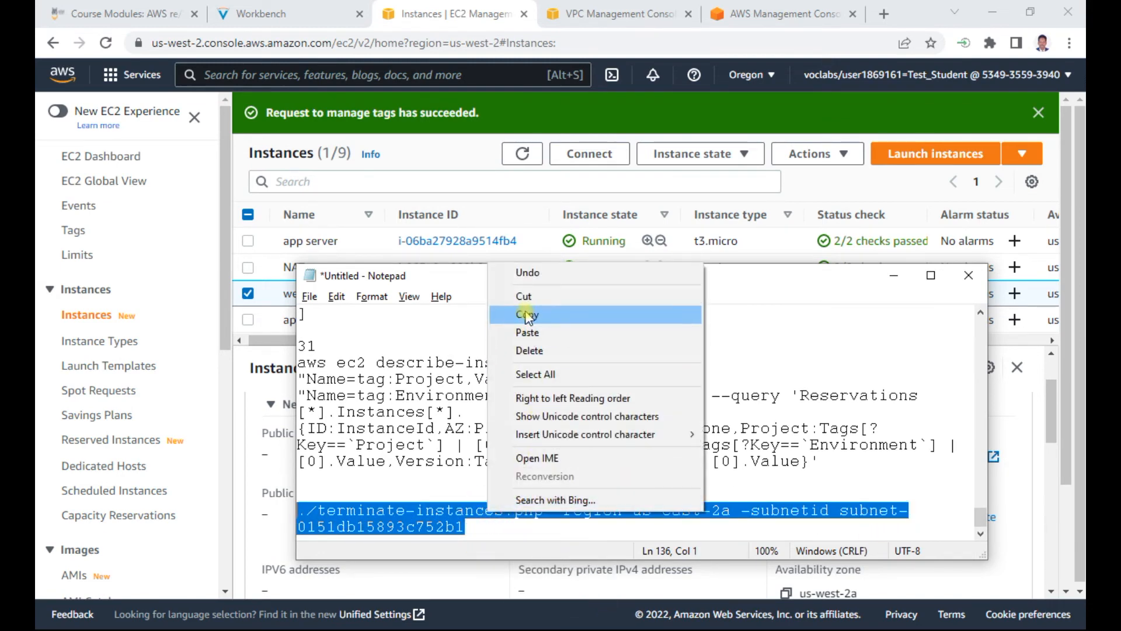
left_click(505, 315)
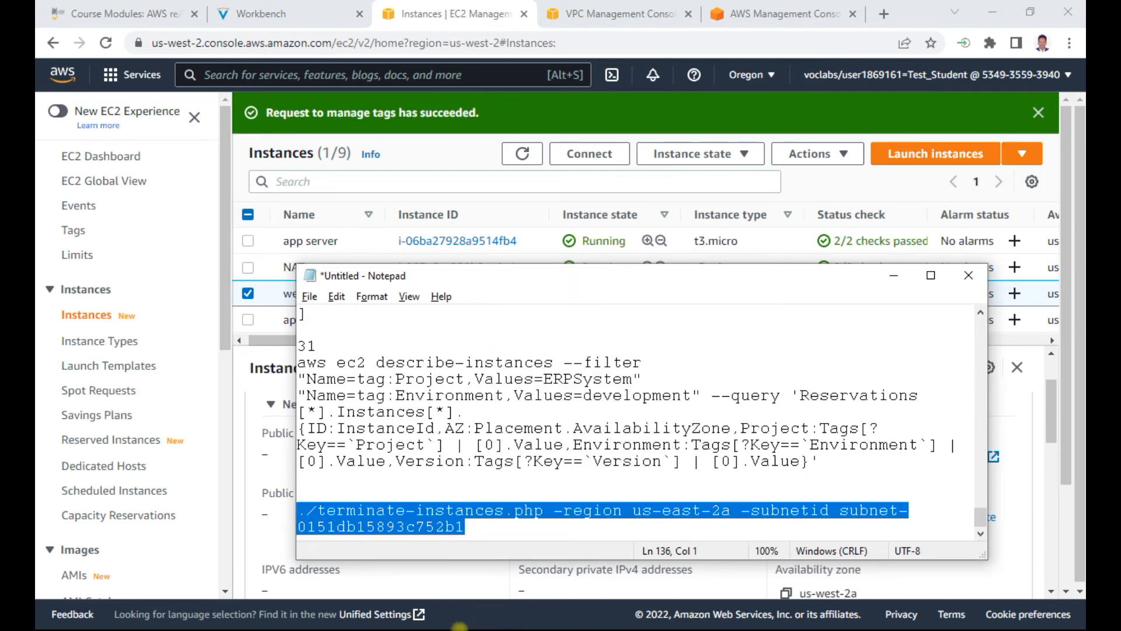
key("alt+Tab")
key("alt+Tab")
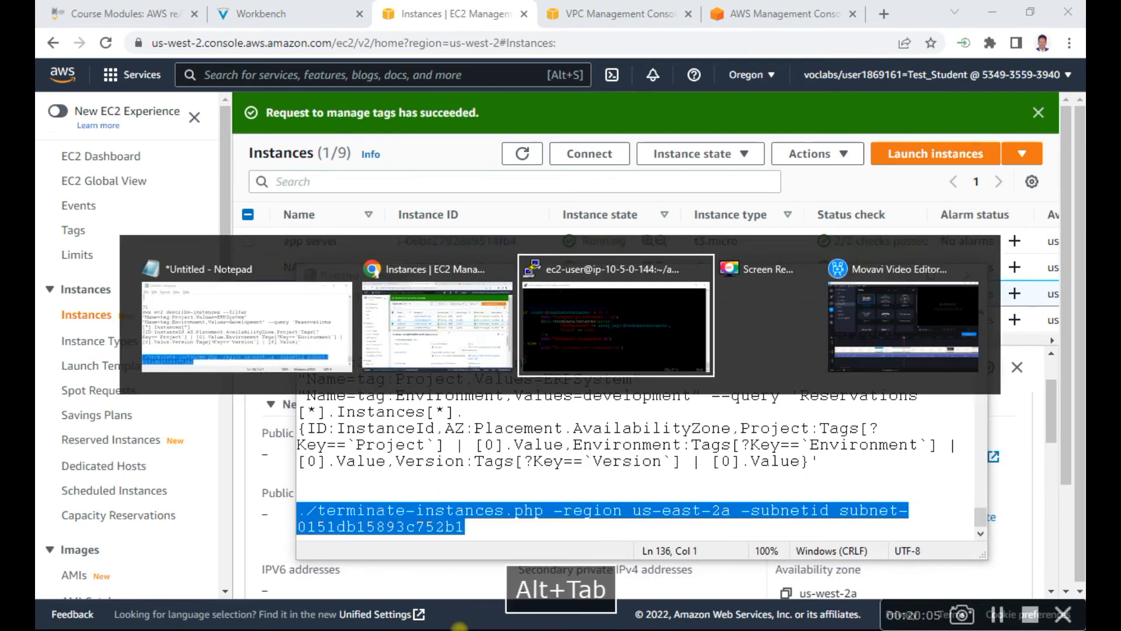
Step: Save and close terminate-instances.php in vi, and clear the terminal screen
key("Escape")
type(":wq")
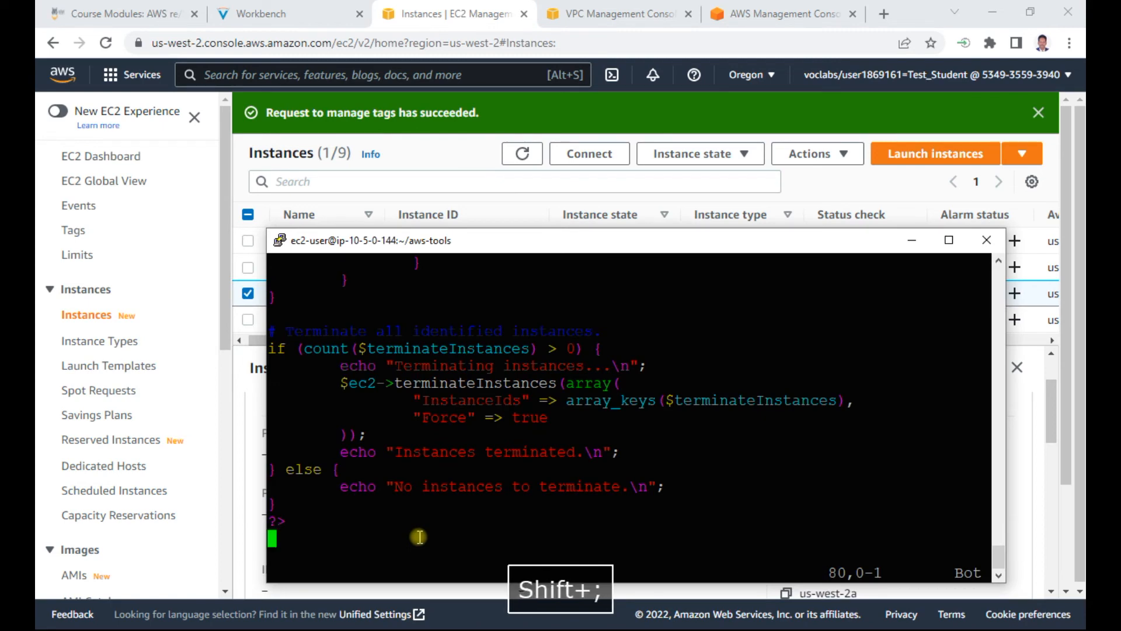
key("Return")
type("clear")
key("Return")
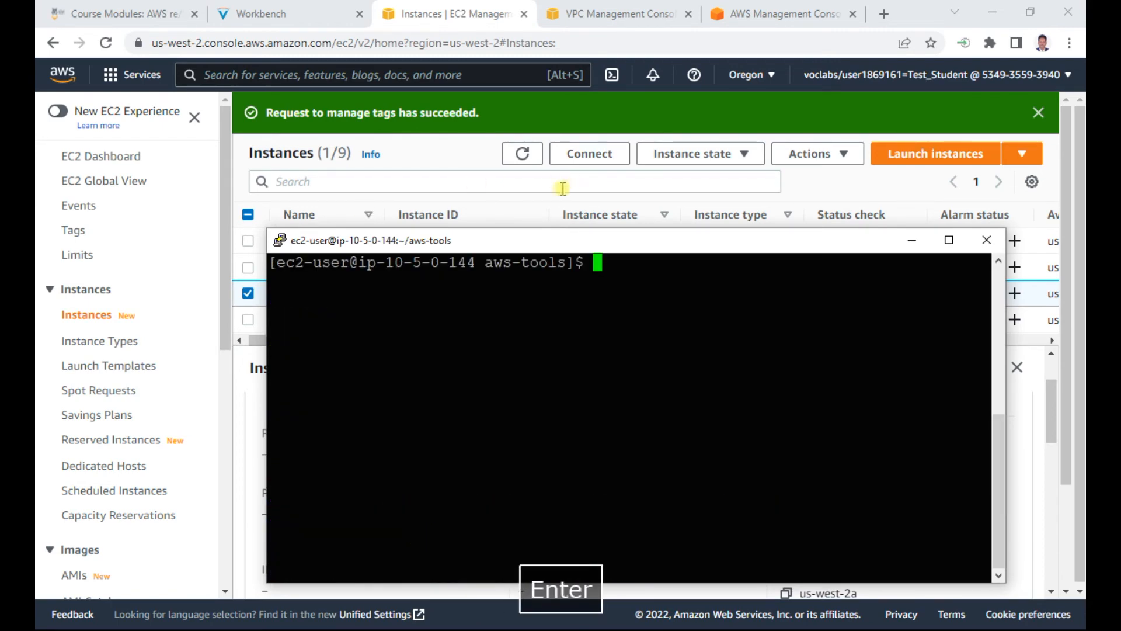
Step: Try to run ./terminate-instances.php -region us-east-2a -subnetid subnet-0151db15893c752b1 in the terminal and review its output
right_click(621, 260)
key("Return")
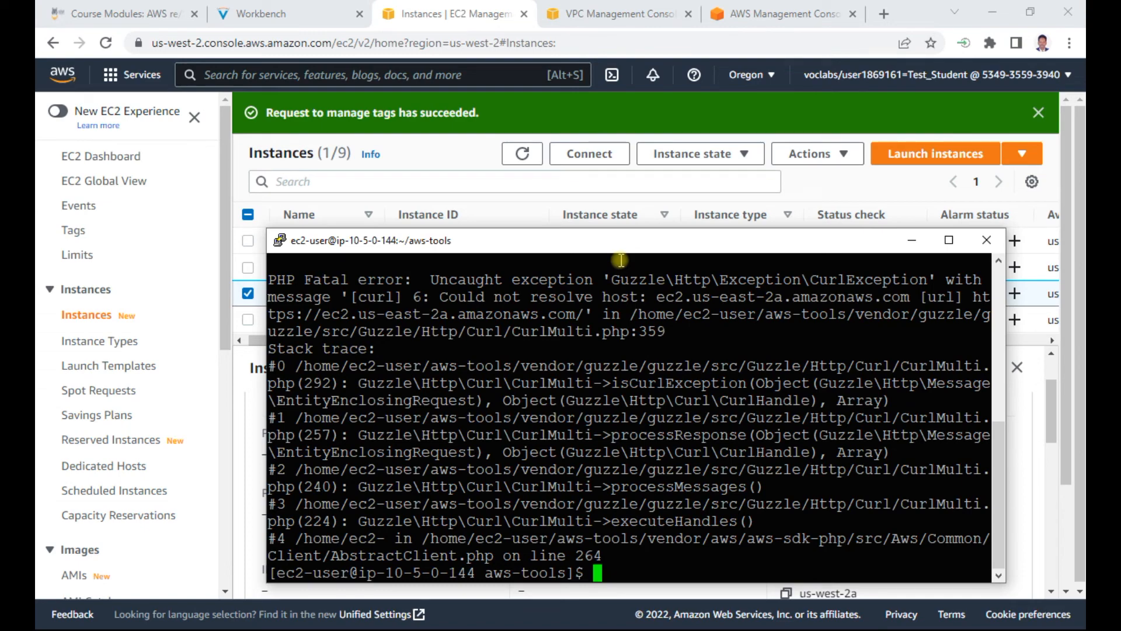
scroll(547, 438, "up", 3)
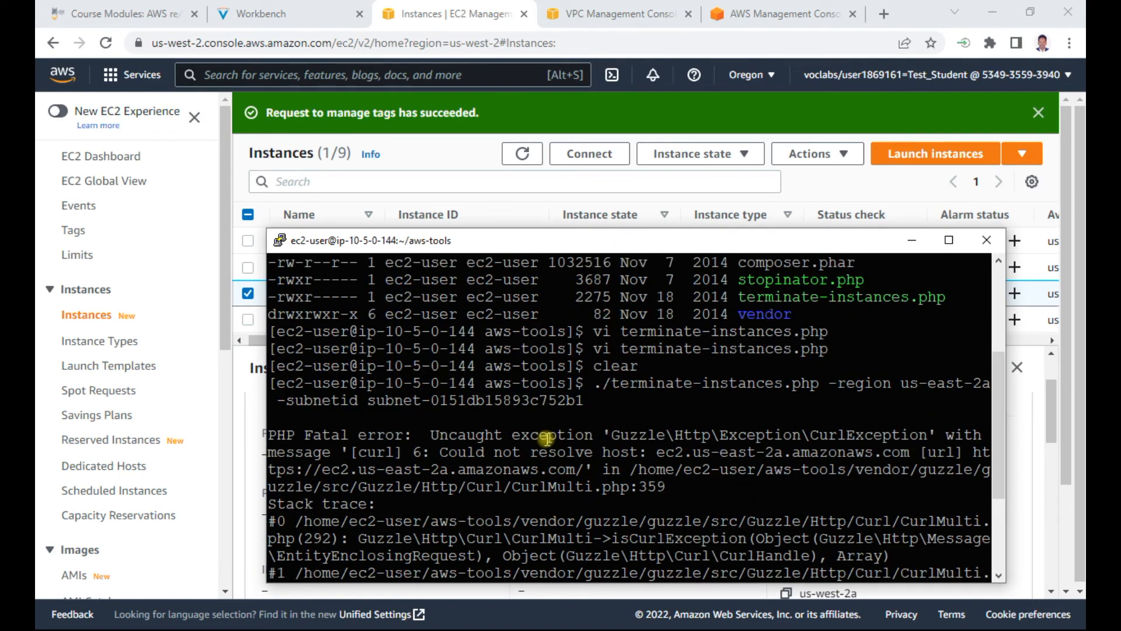
scroll(546, 438, "down", 3)
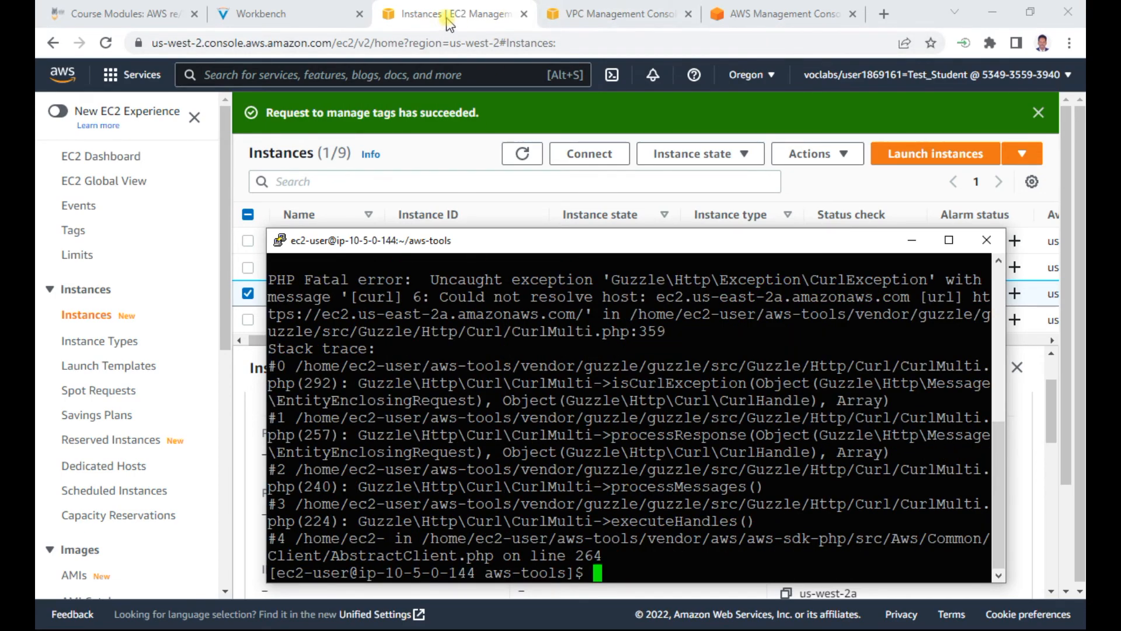
Step: Refresh the EC2 instances list, enlarge it to check every instance's state, and compare with the expected results in the lab instructions
left_click(469, 18)
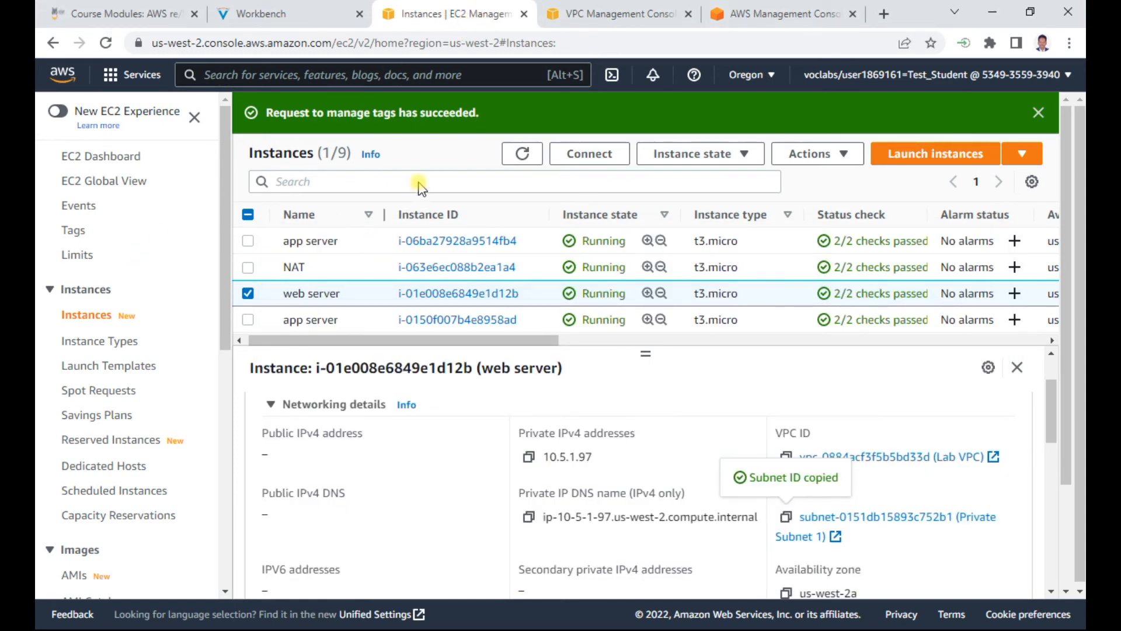
left_click(522, 153)
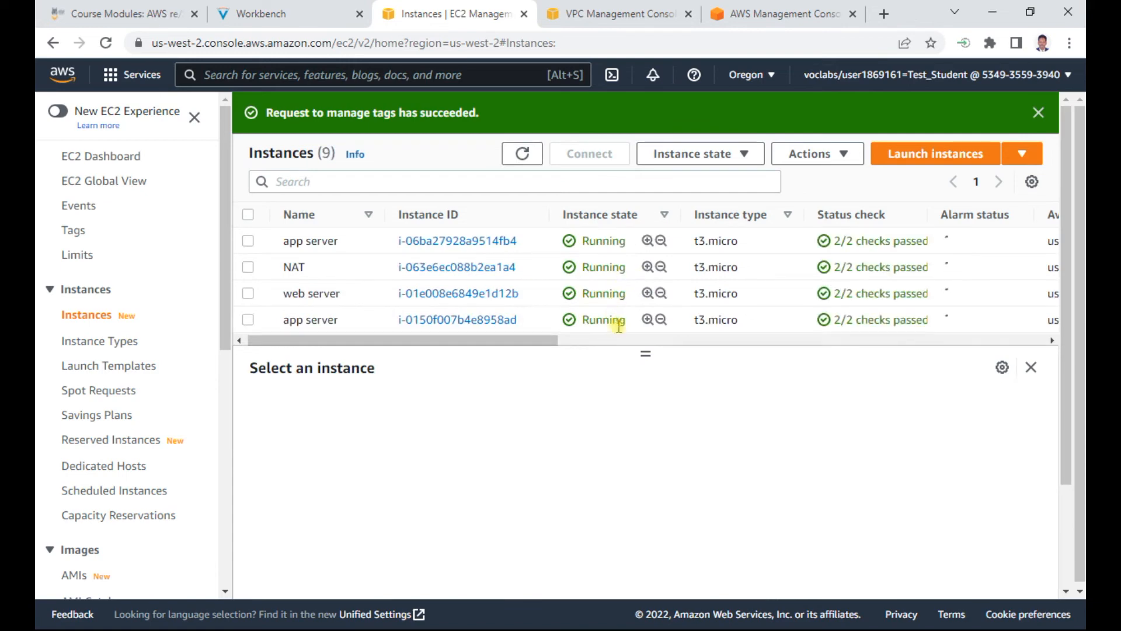
left_click_drag(645, 353, 647, 519)
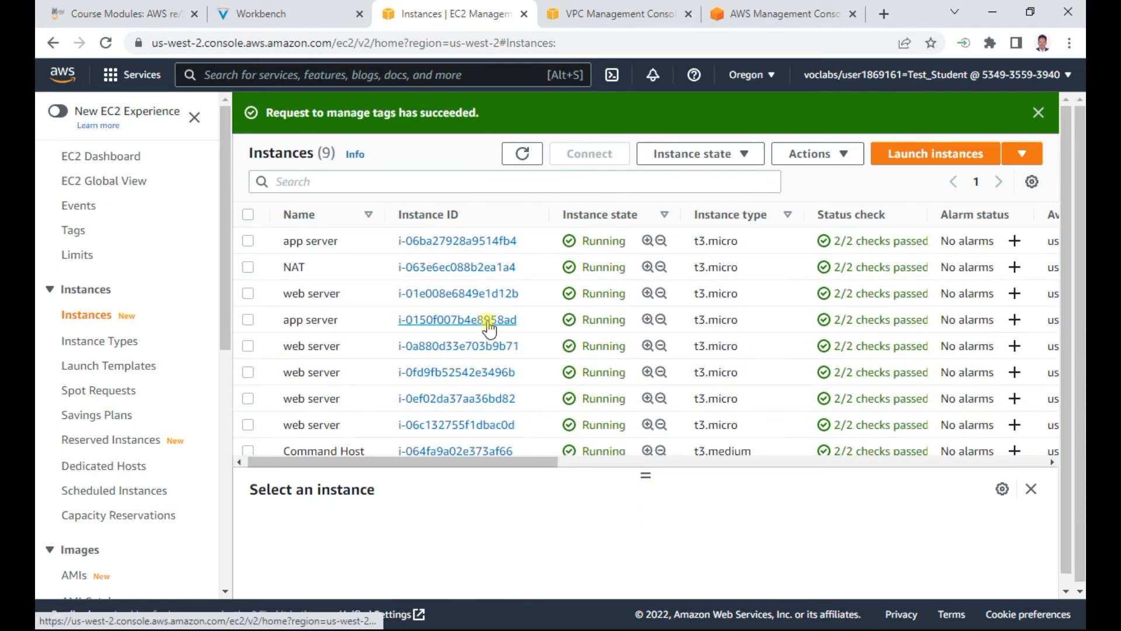
scroll(485, 324, "down", 1)
left_click(351, 8)
scroll(494, 432, "down", 2)
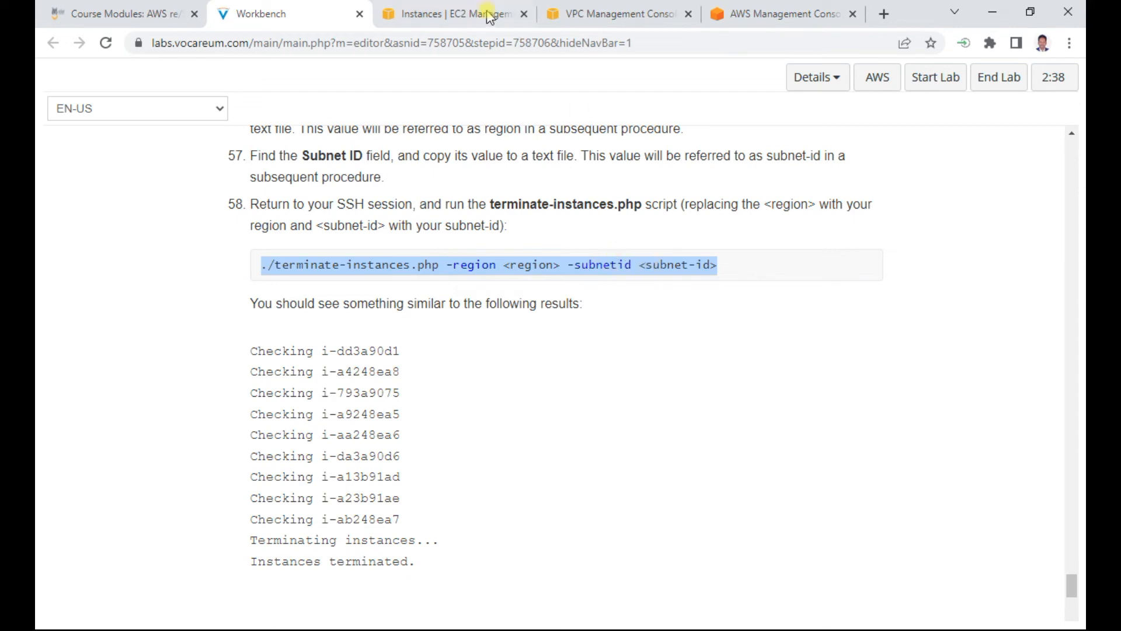
left_click(453, 13)
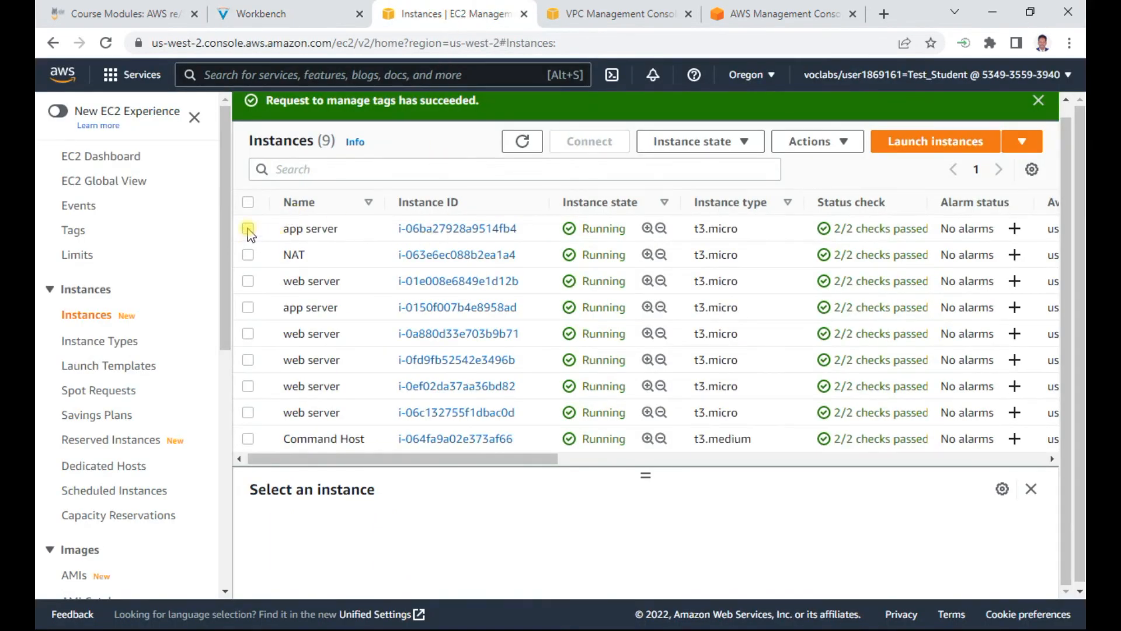
Step: Copy the subnet ID from the networking details of web server i-0a880d33e703b9b71 and switch to Notepad
left_click(248, 334)
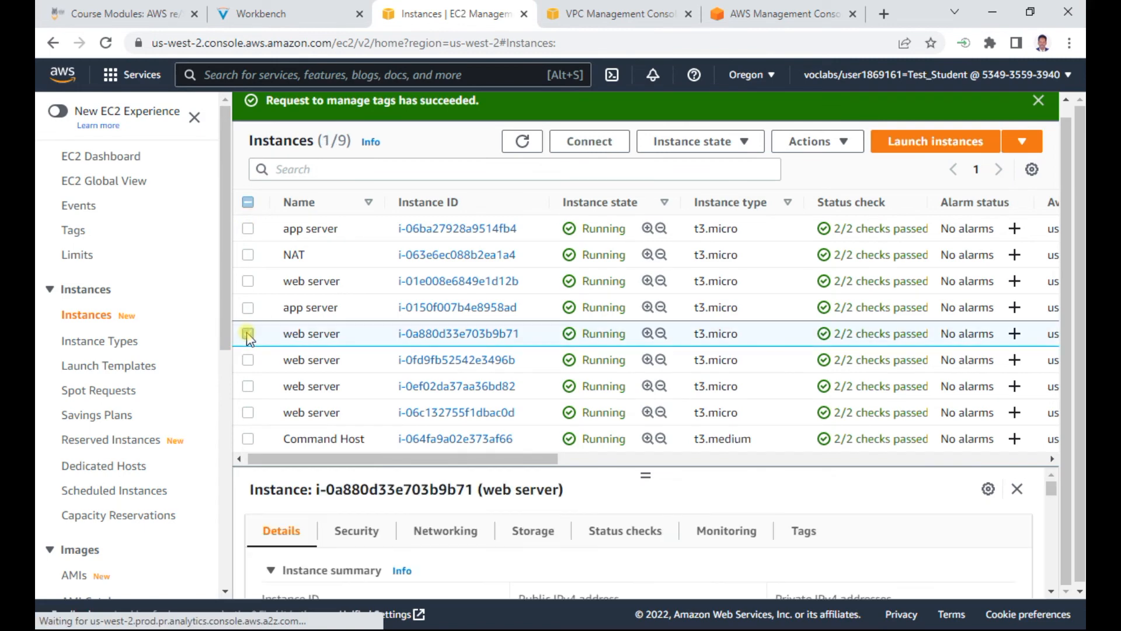
left_click(445, 531)
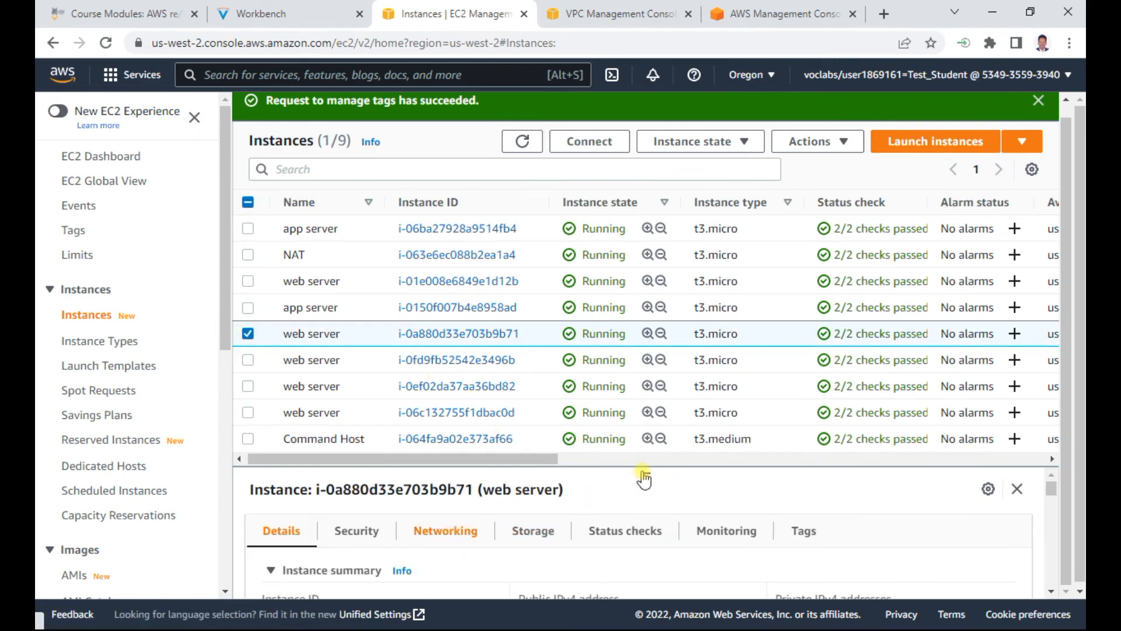
left_click_drag(646, 458, 667, 248)
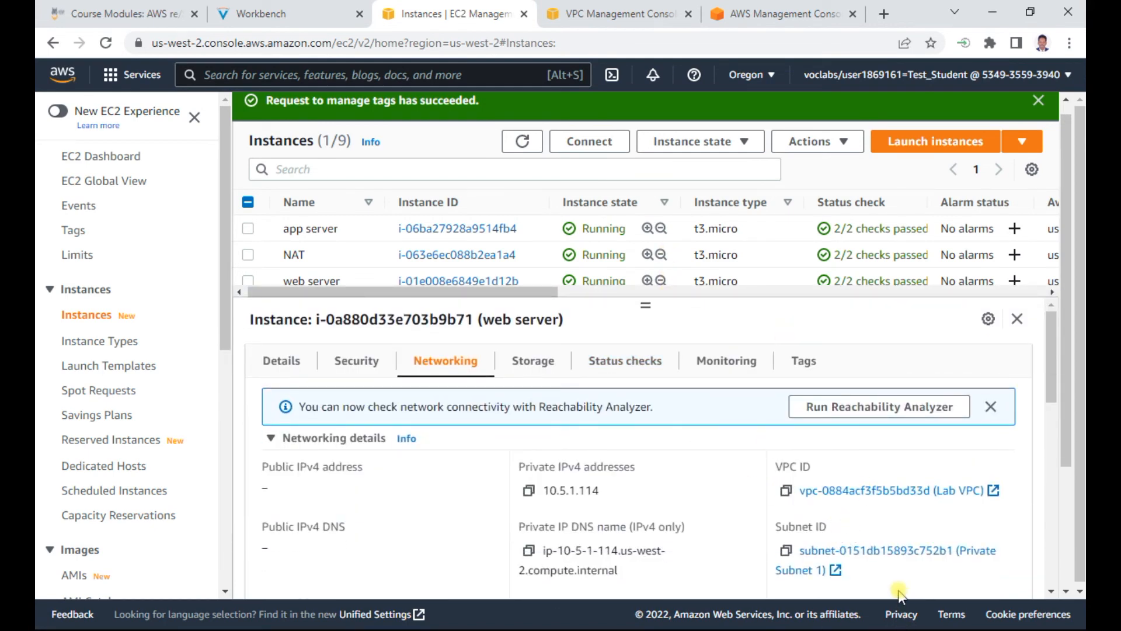
left_click(787, 551)
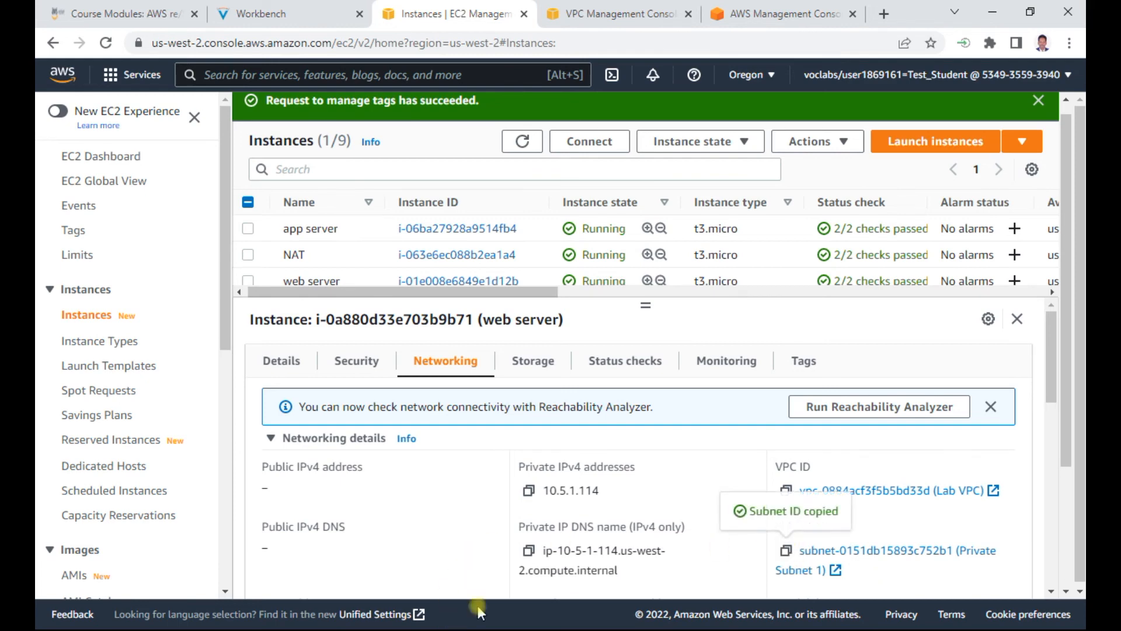
key("alt+Tab")
key("alt+Tab")
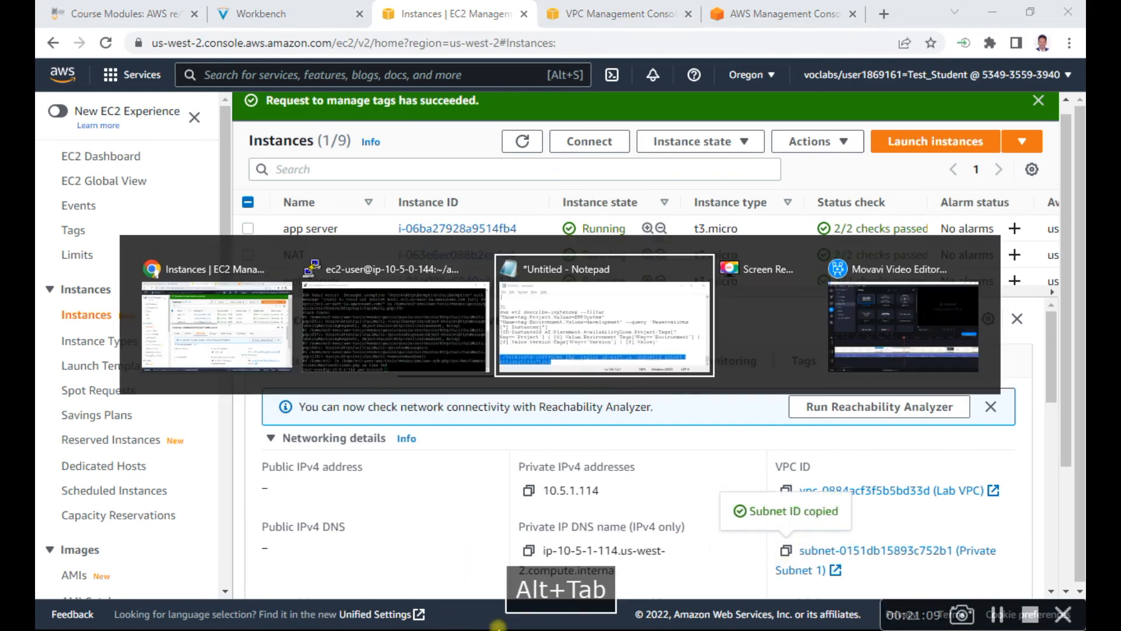
Step: Replace the subnet ID in the terminate-instances.php command with the copied subnet-0151db15893c752b1
left_click(918, 511)
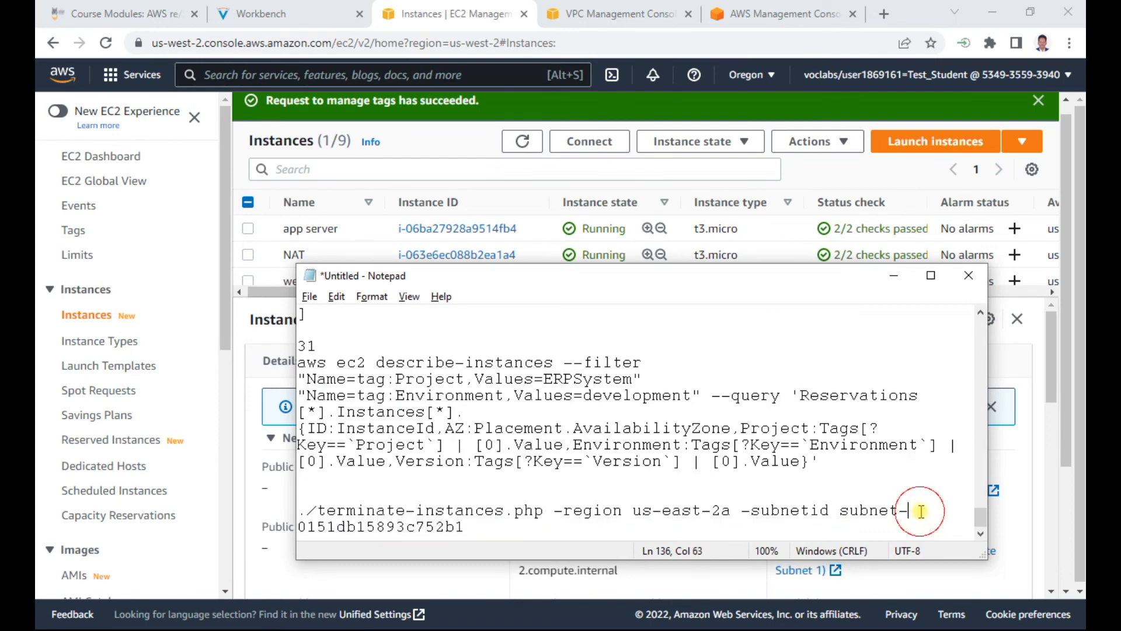
left_click(840, 511)
left_click_drag(840, 510, 454, 532)
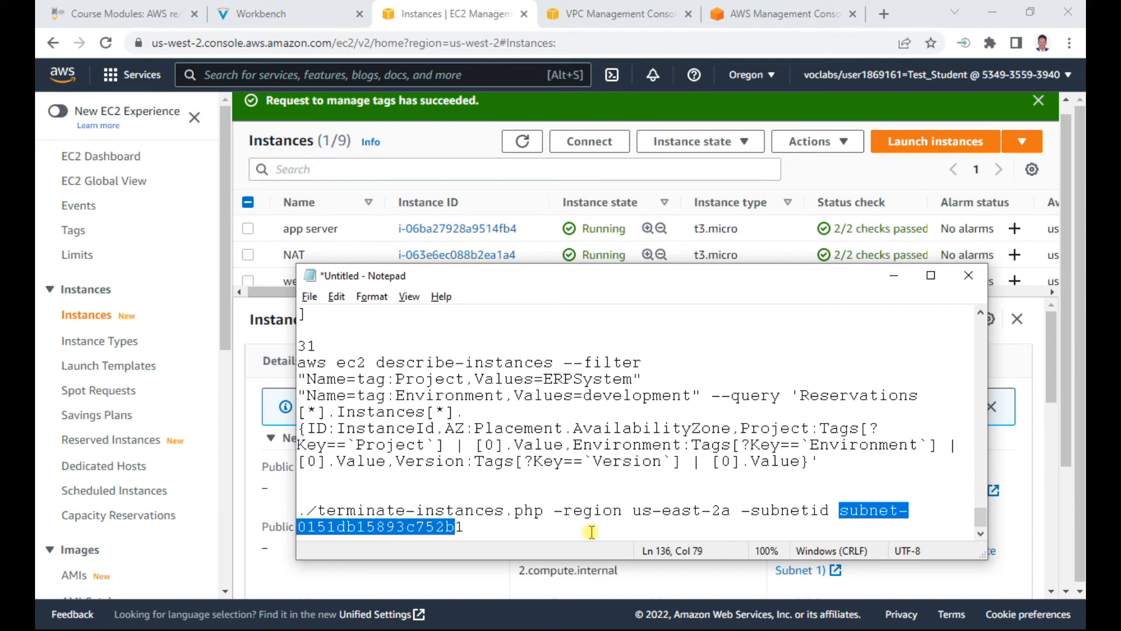
key("ctrl+v")
key("Delete")
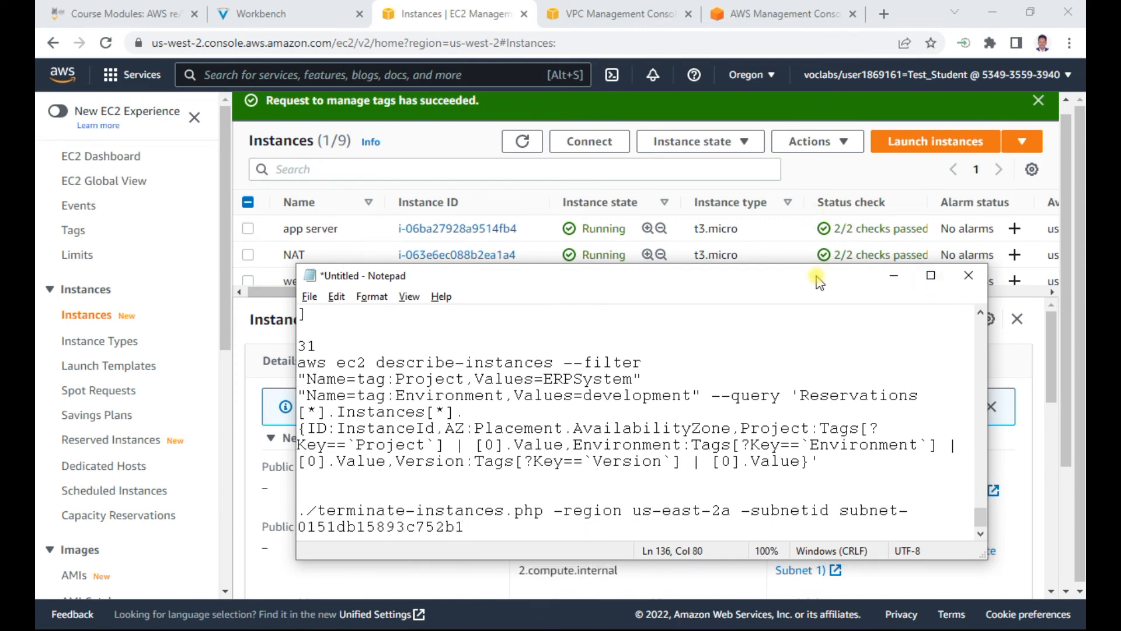
Step: Check the instances' Availability Zone in the EC2 list and change the region in the Notepad command to us-west-2a
left_click(1051, 327)
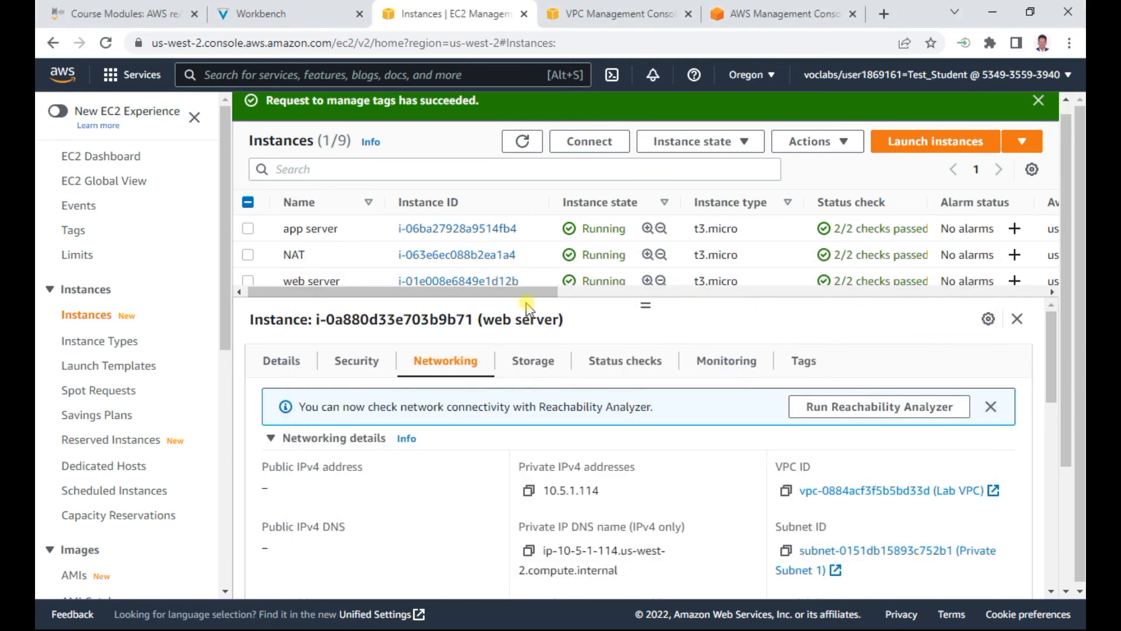
left_click_drag(538, 294, 600, 299)
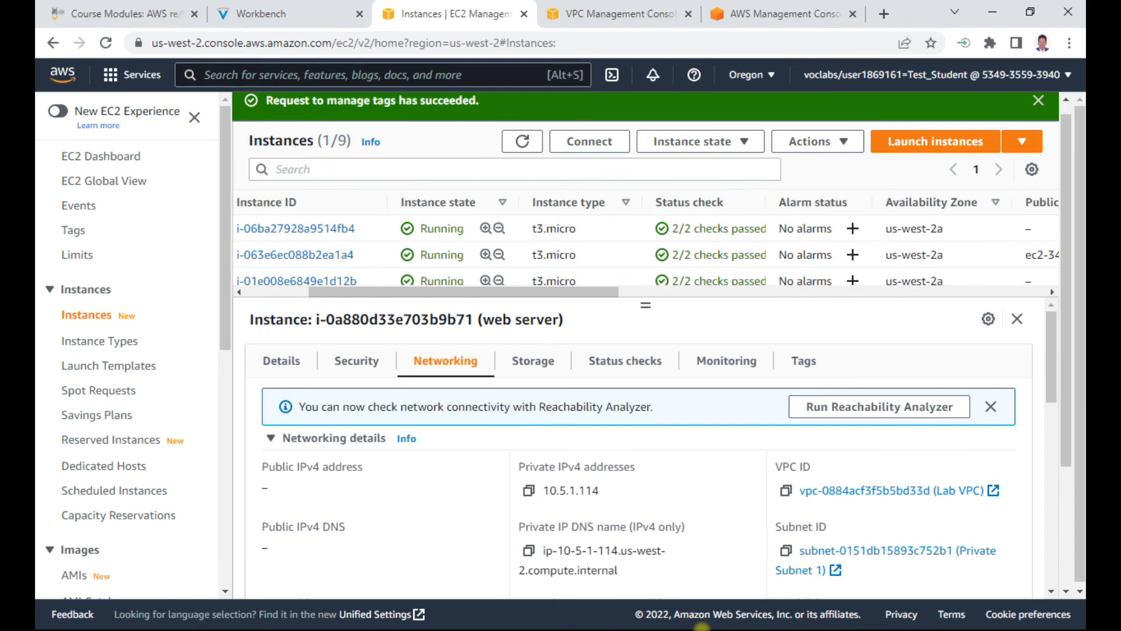
key("alt+Tab")
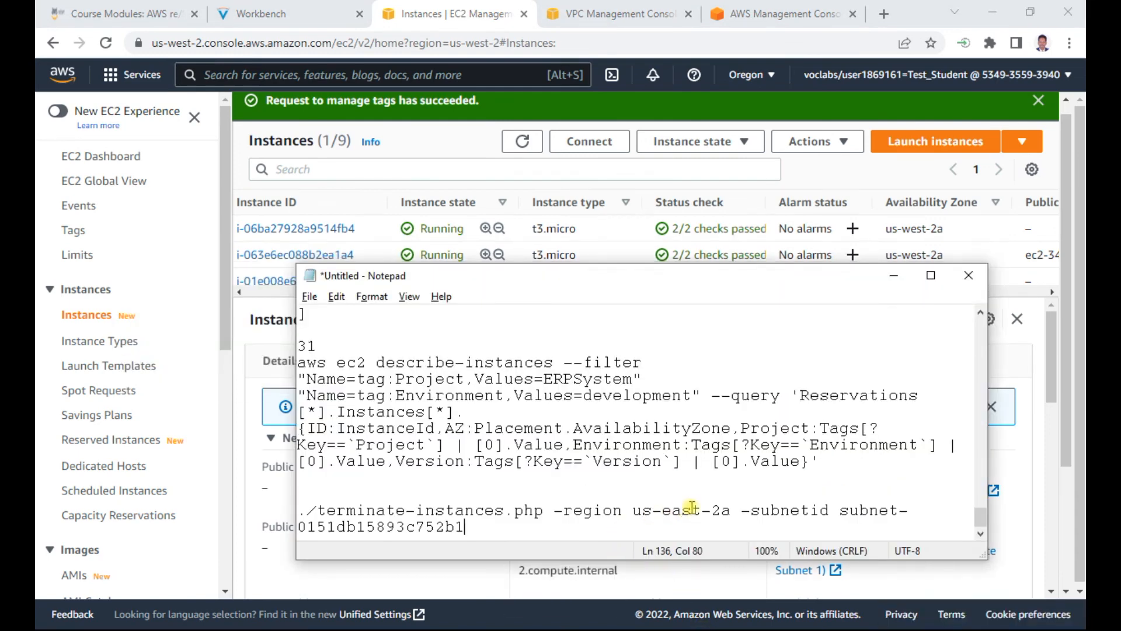
left_click(698, 510)
key("BackSpace")
key("BackSpace")
key("BackSpace")
key("BackSpace")
type("west")
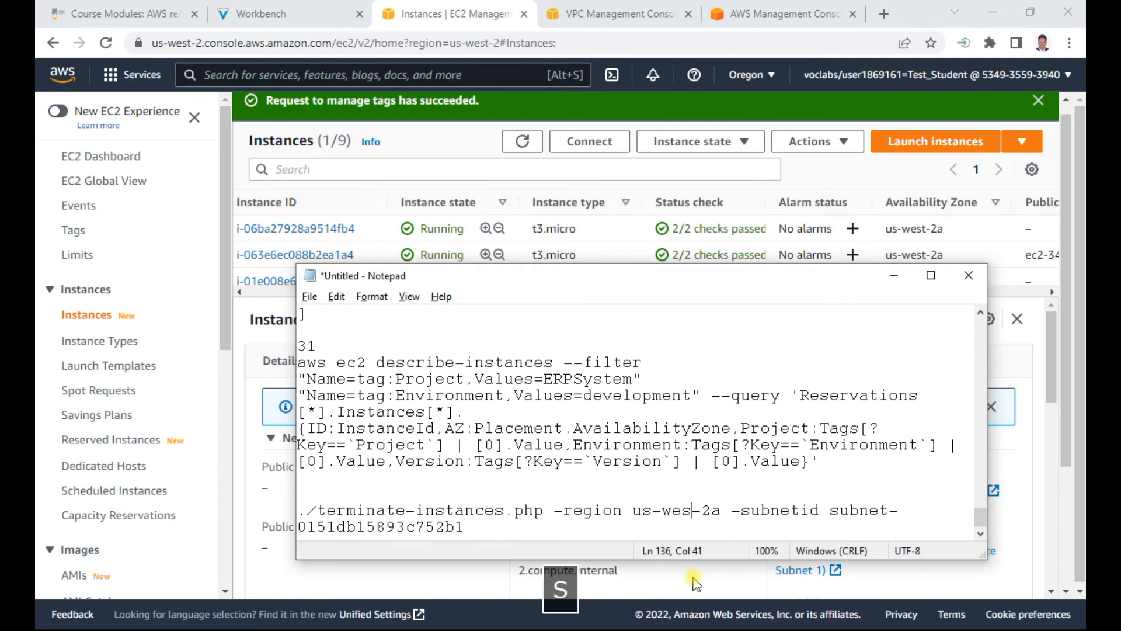
Step: Copy the corrected terminate-instances.php command from Notepad and switch to the SSH terminal
left_click_drag(464, 526, 297, 514)
right_click(321, 522)
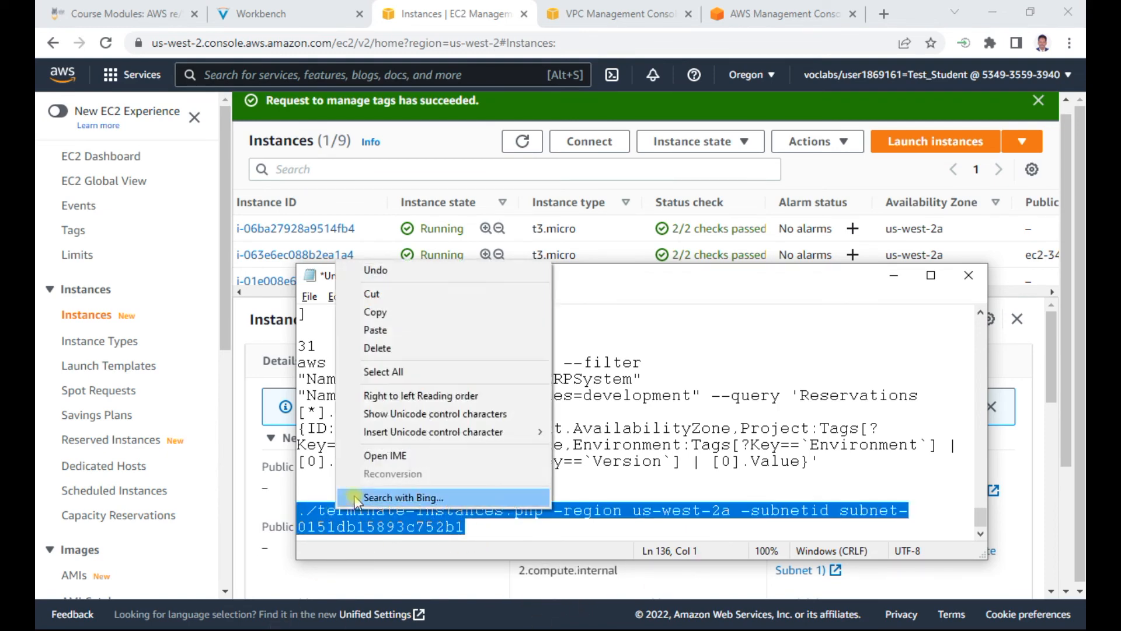
left_click(378, 316)
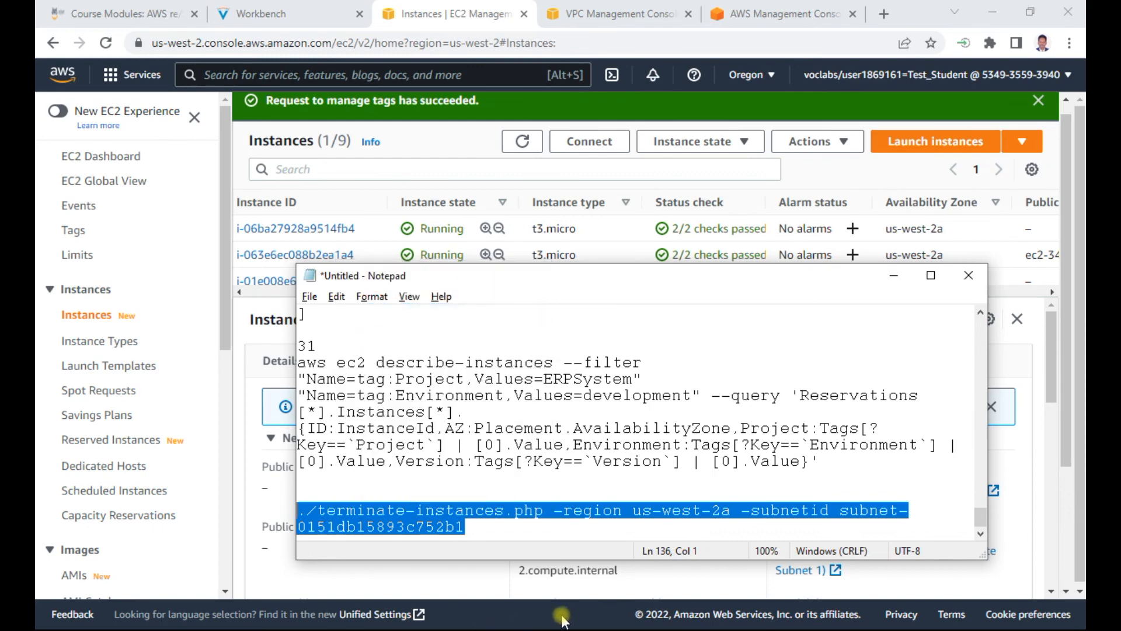
key("alt+Tab")
key("alt+Tab")
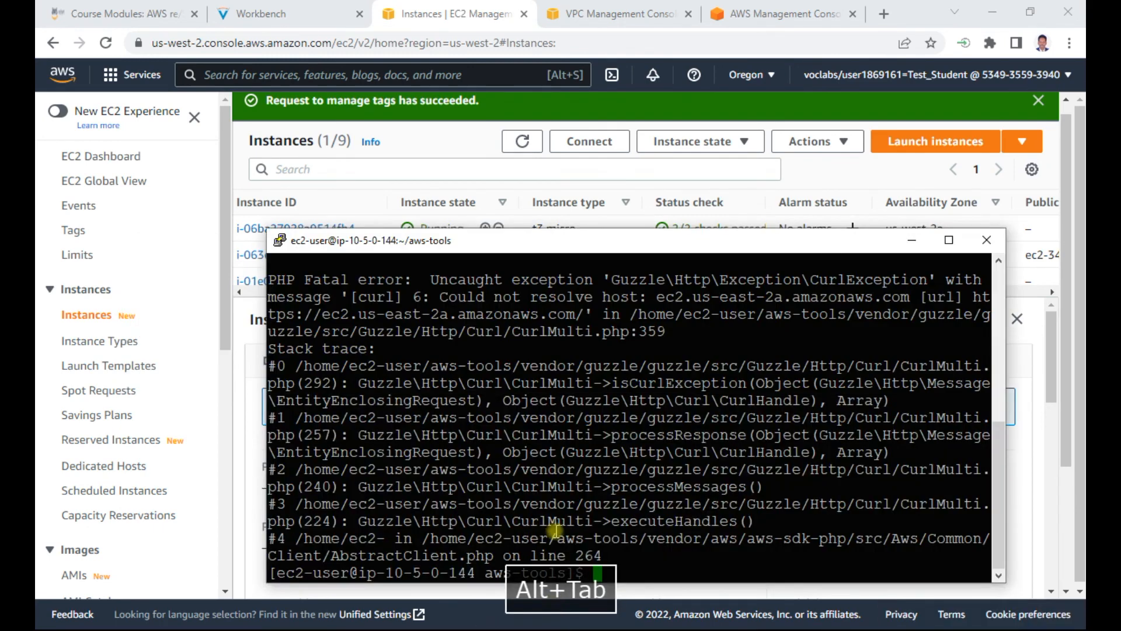
Step: Clear the terminal, try to run ./terminate-instances.php -region us-west-2a -subnetid subnet-0151db15893c752b1, and review the output
left_click(611, 568)
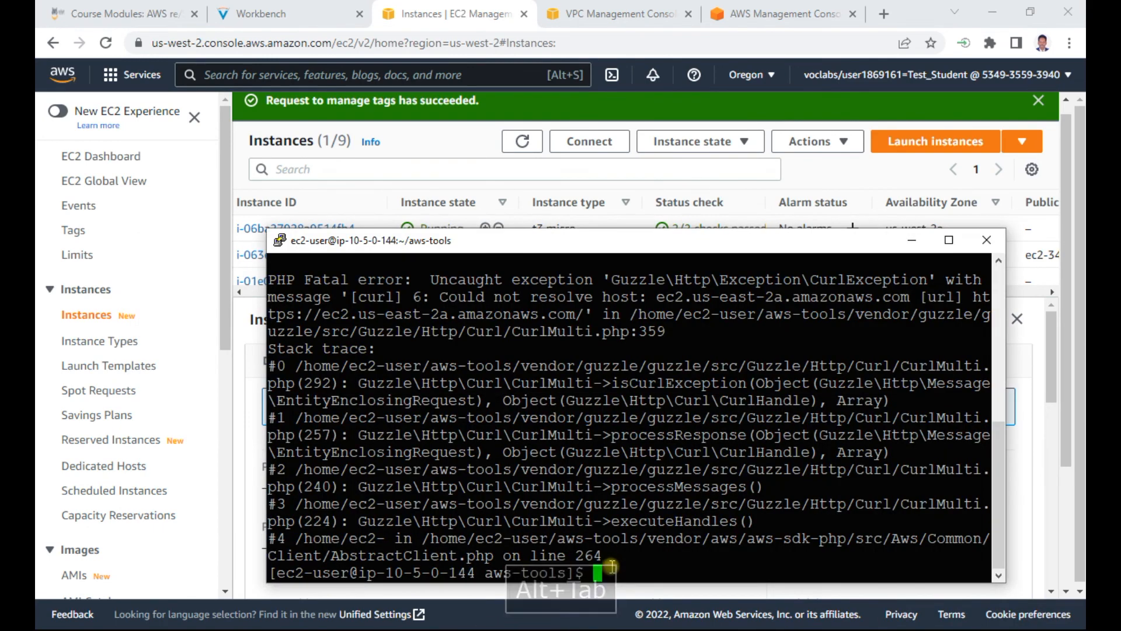
key("Return")
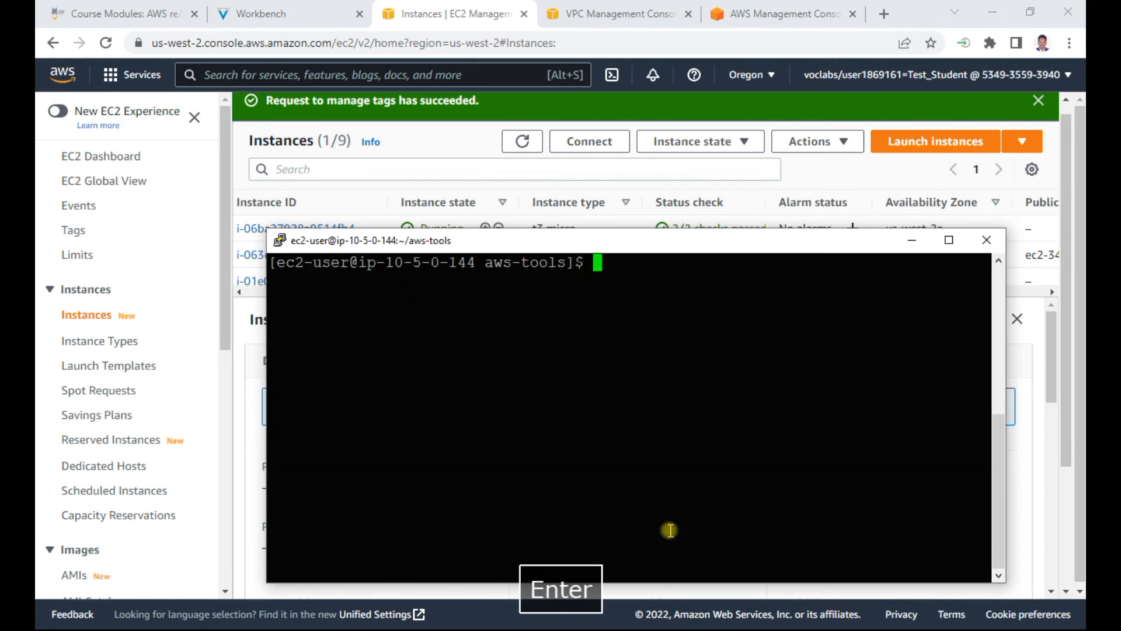
right_click(713, 341)
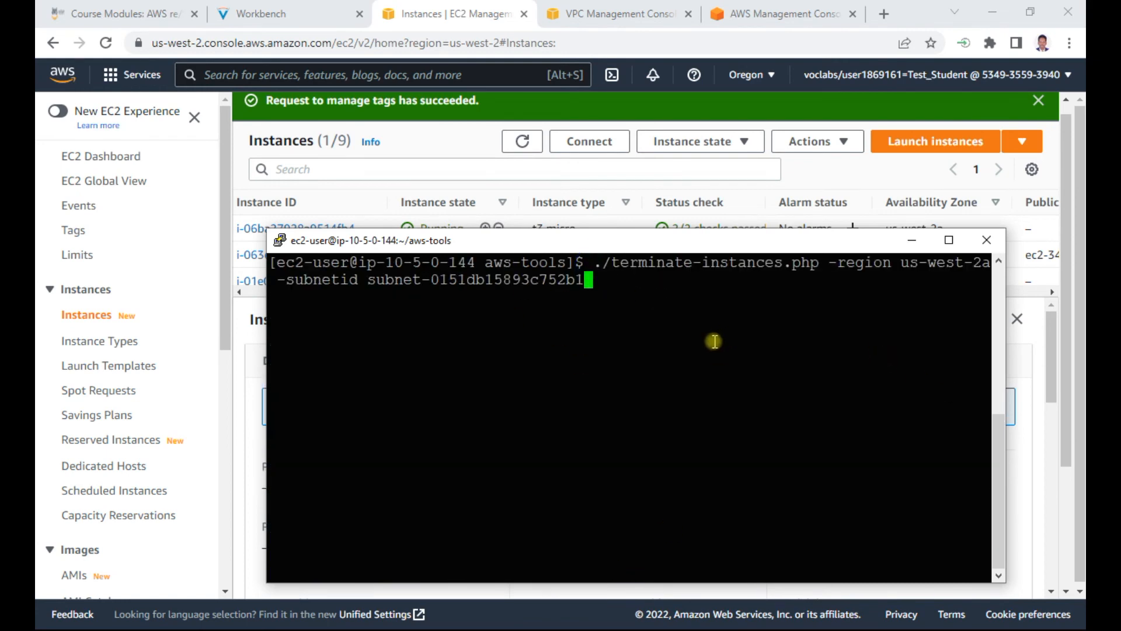
key("Return")
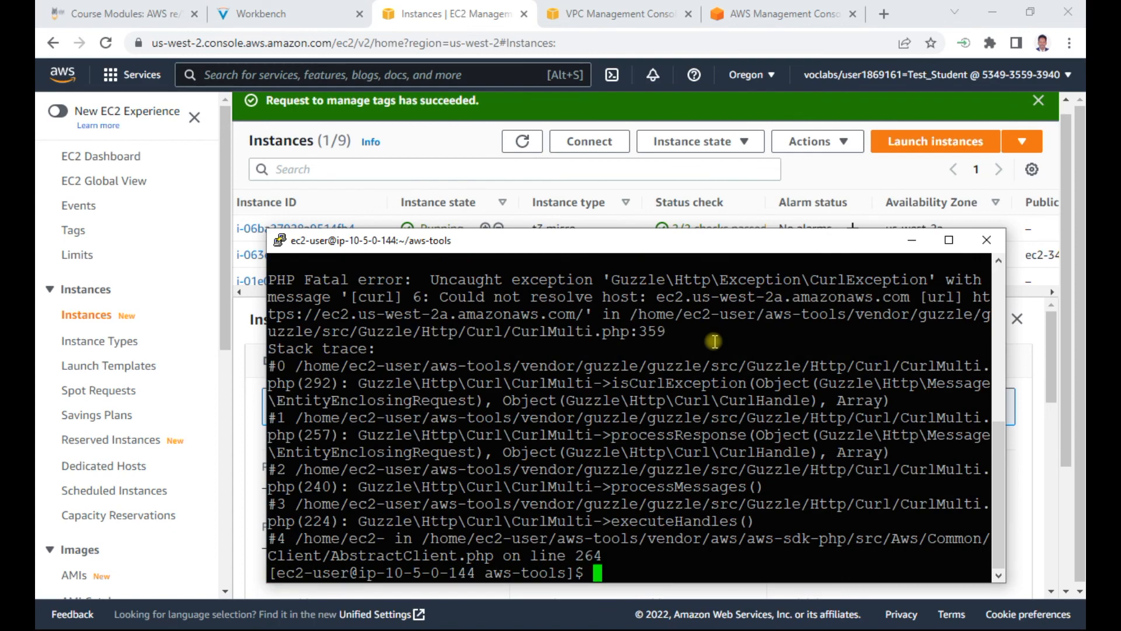
scroll(674, 455, "up", 5)
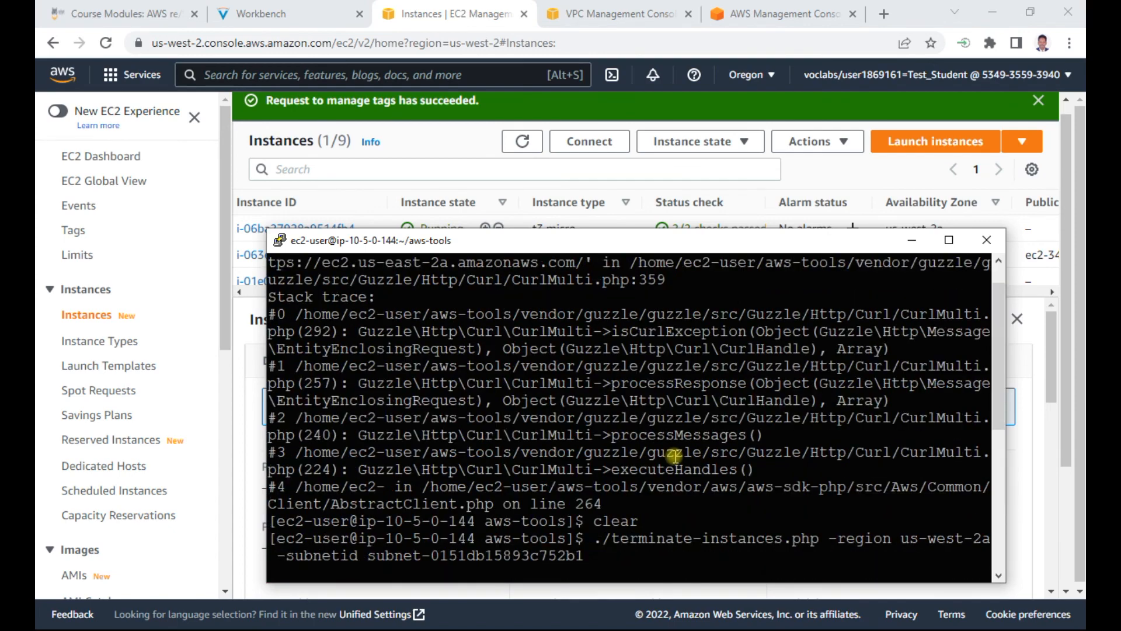
scroll(674, 456, "down", 5)
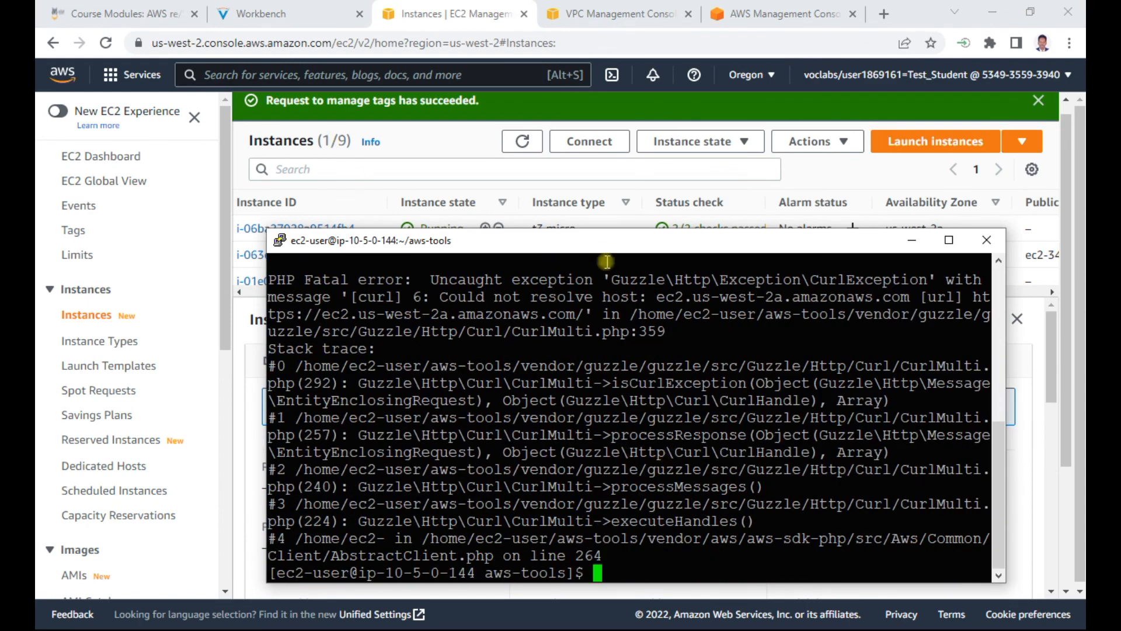
Step: Read the expected results in the lab instructions, refresh the EC2 instances list, and enlarge it to check each instance's state
left_click(289, 13)
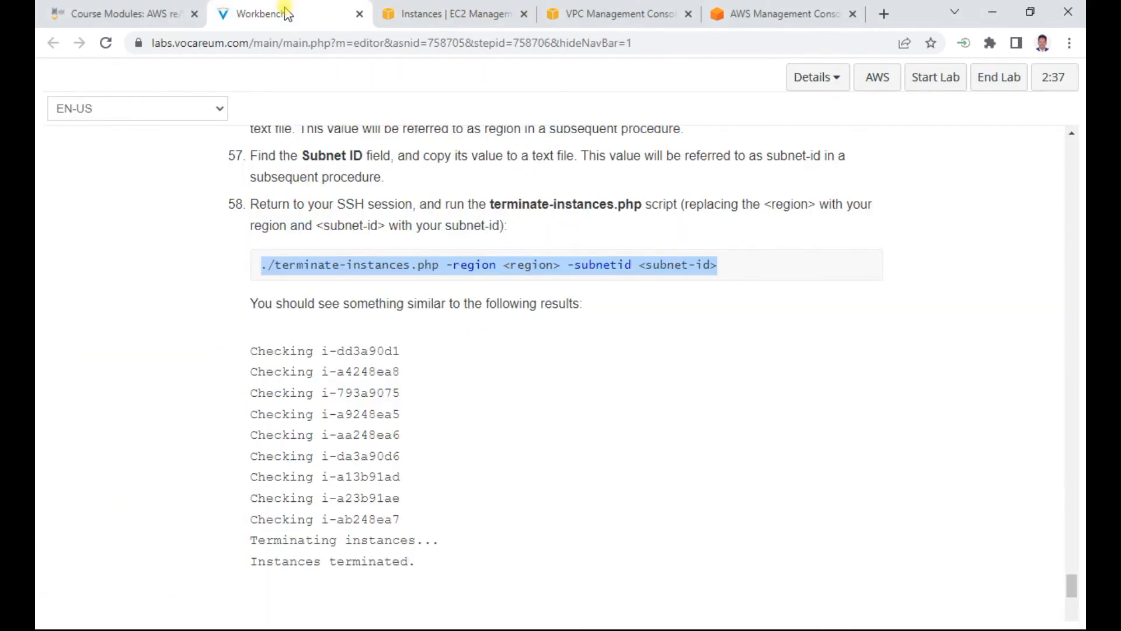
left_click_drag(358, 303, 600, 314)
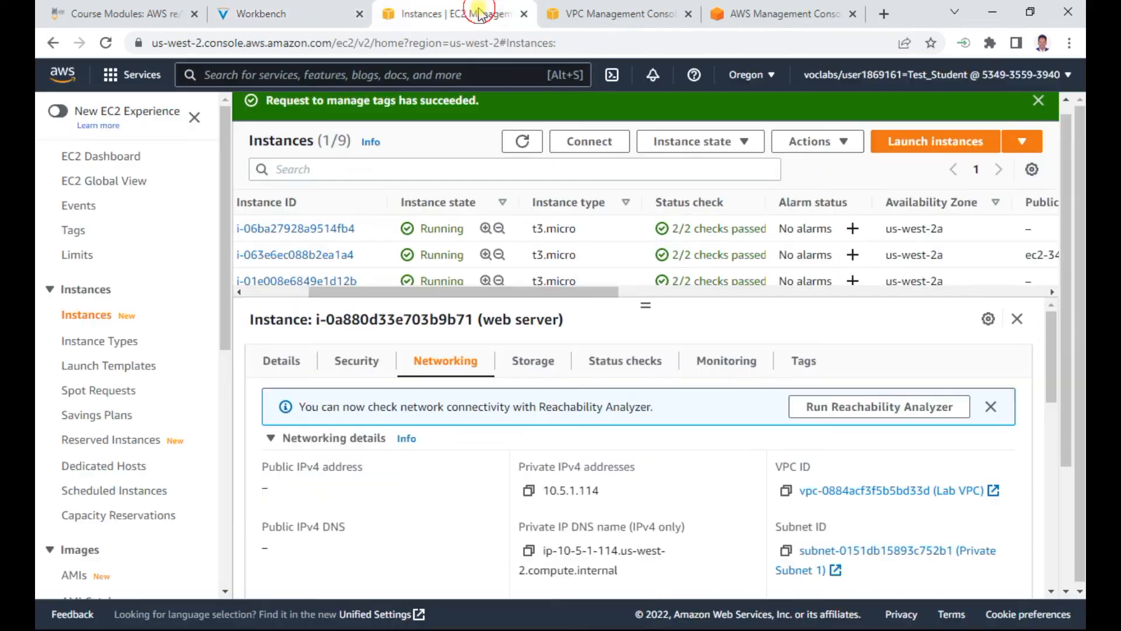
left_click(490, 14)
left_click(517, 139)
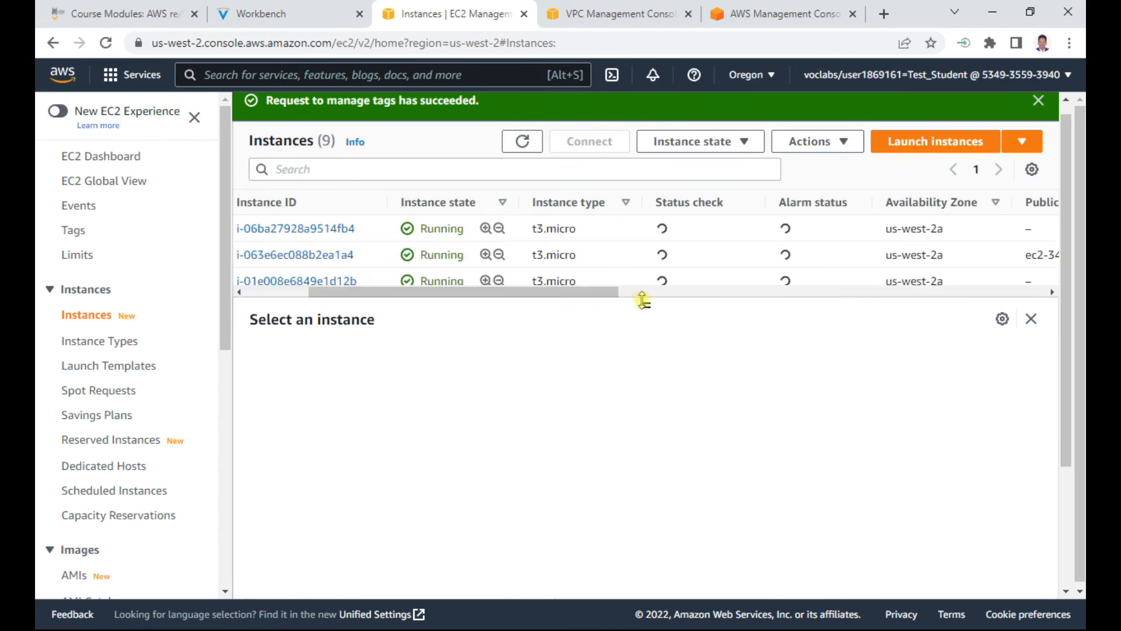
left_click_drag(649, 305, 614, 513)
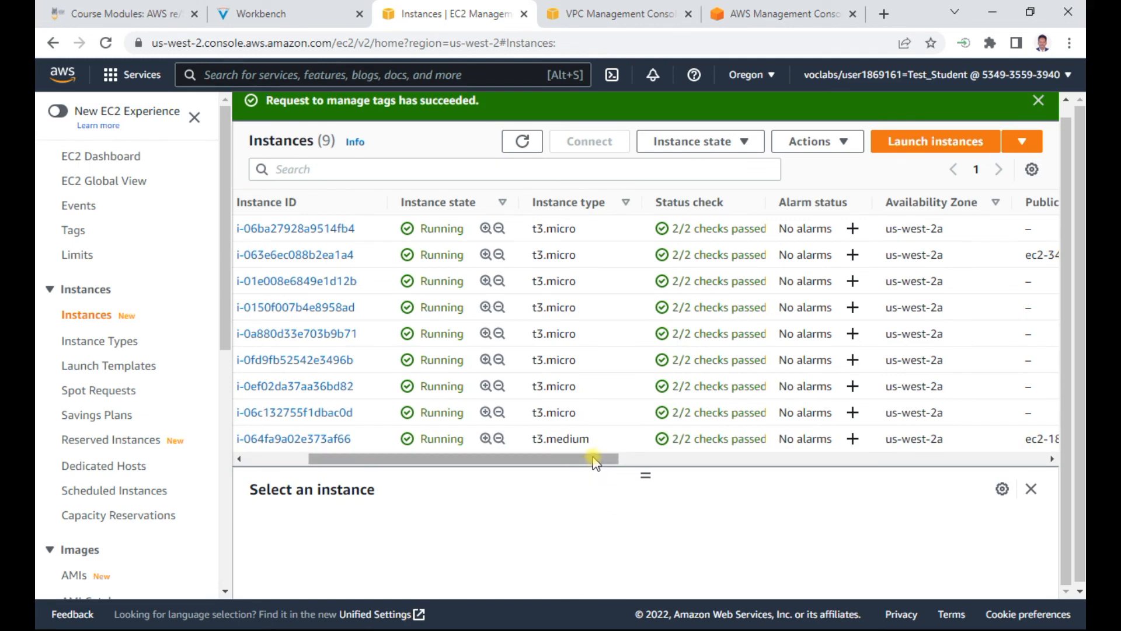
mouse_move(590, 459)
left_mouse_down()
mouse_move(664, 464)
mouse_move(577, 459)
left_mouse_up()
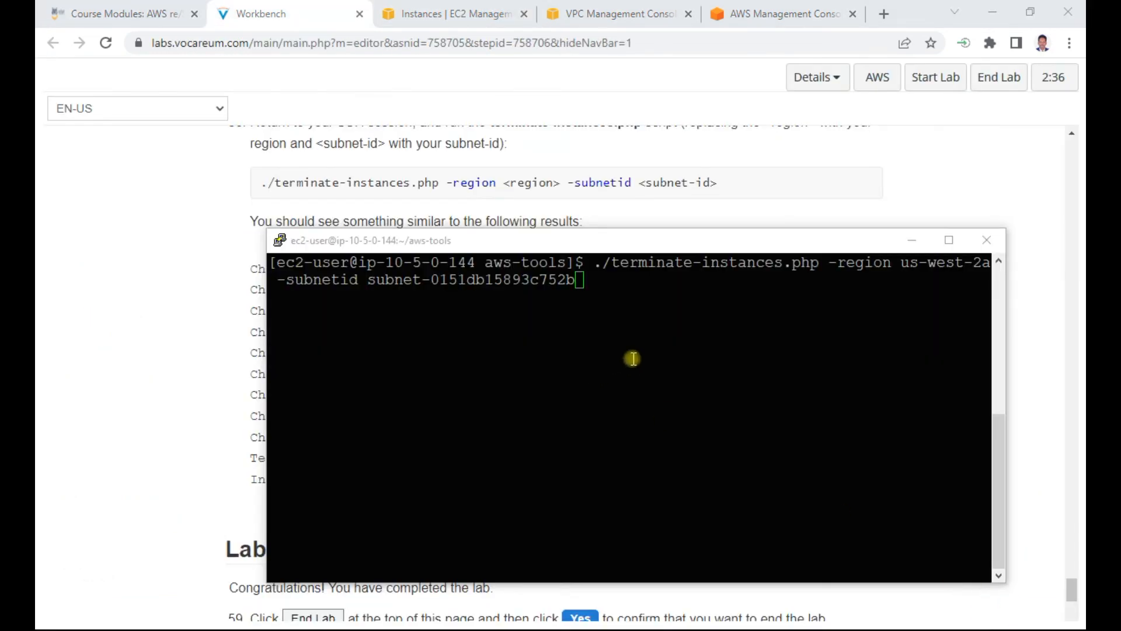
Step: Try to run ./terminate-instances.php -region us-west-2a -subnetid subnet-0151db15893c752b in the terminal, and list the directory's files with ll
left_click(632, 358)
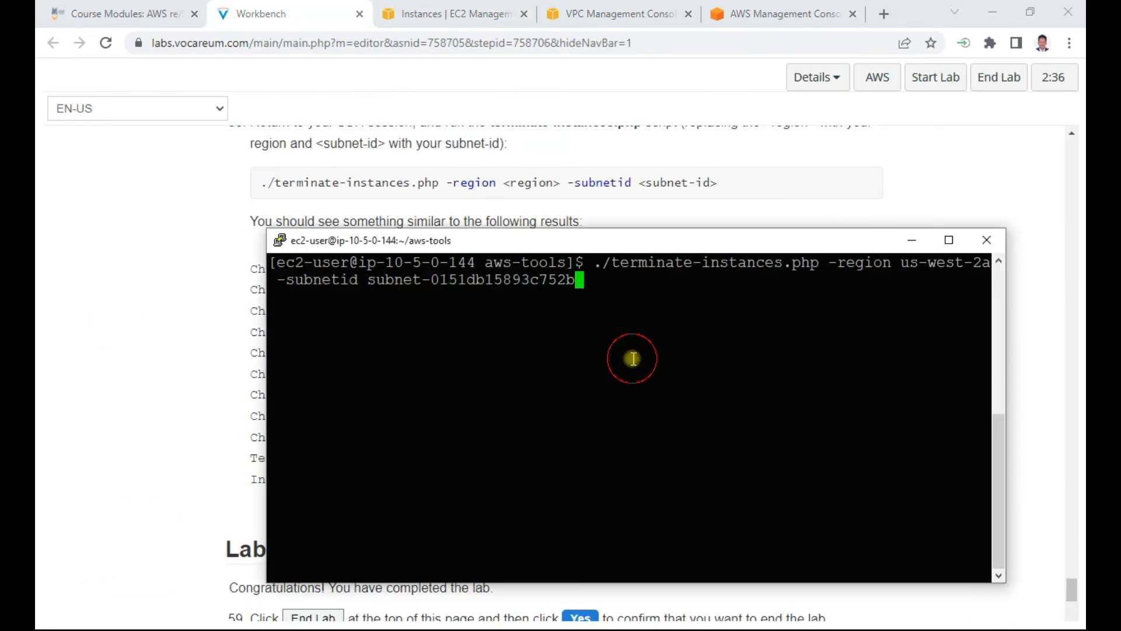
key("Return")
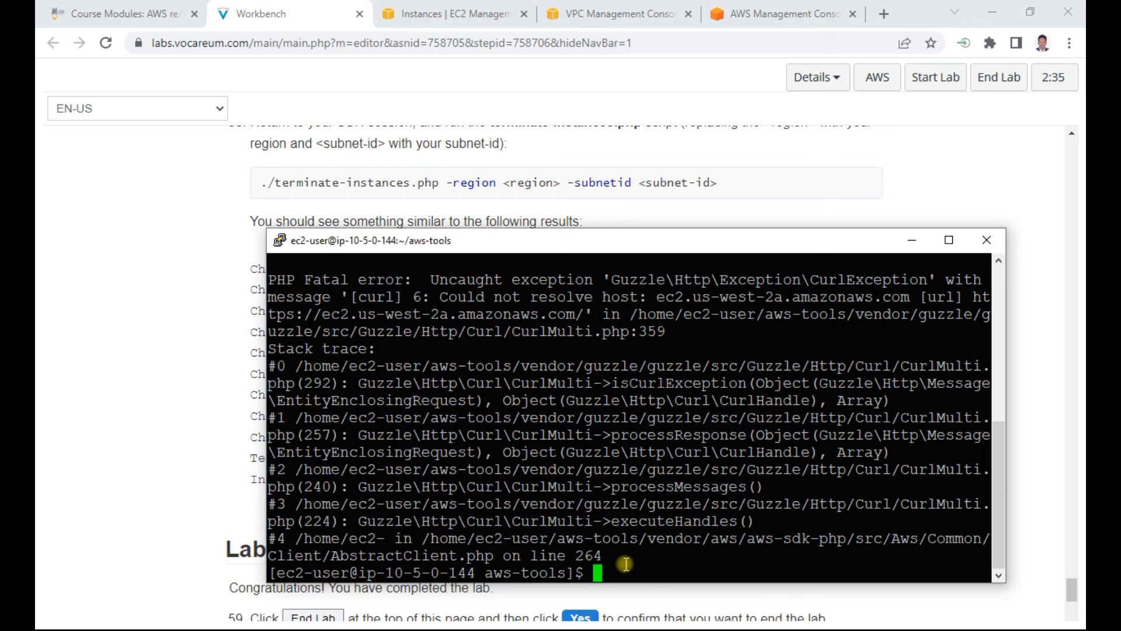
type("ll")
key("Return")
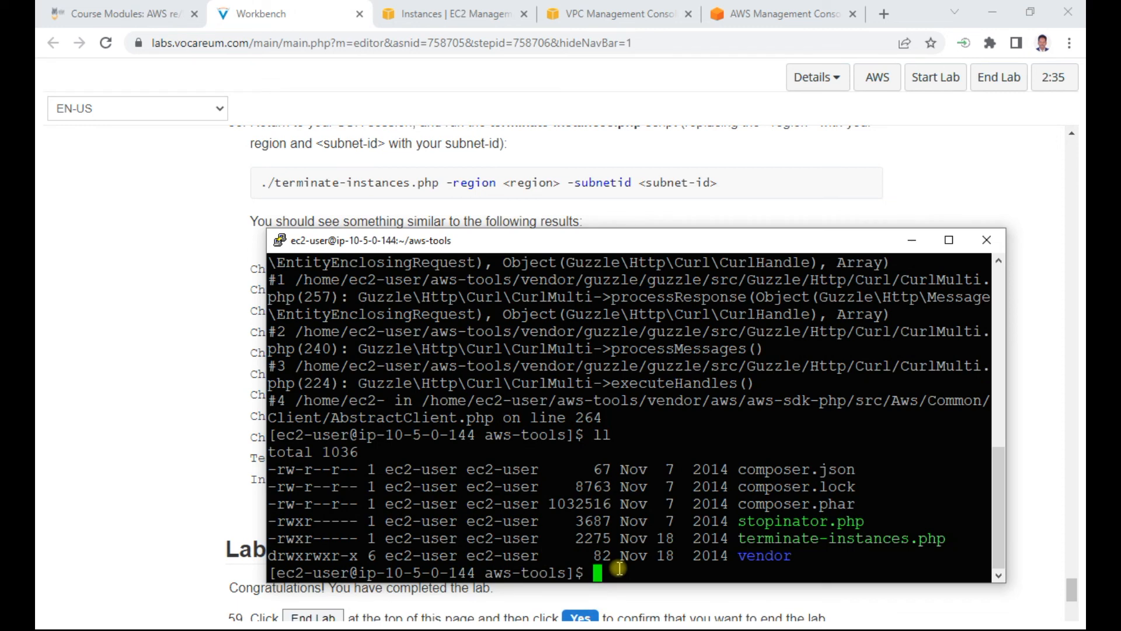
key("Up")
key("BackSpace")
key("BackSpace")
right_click(597, 574)
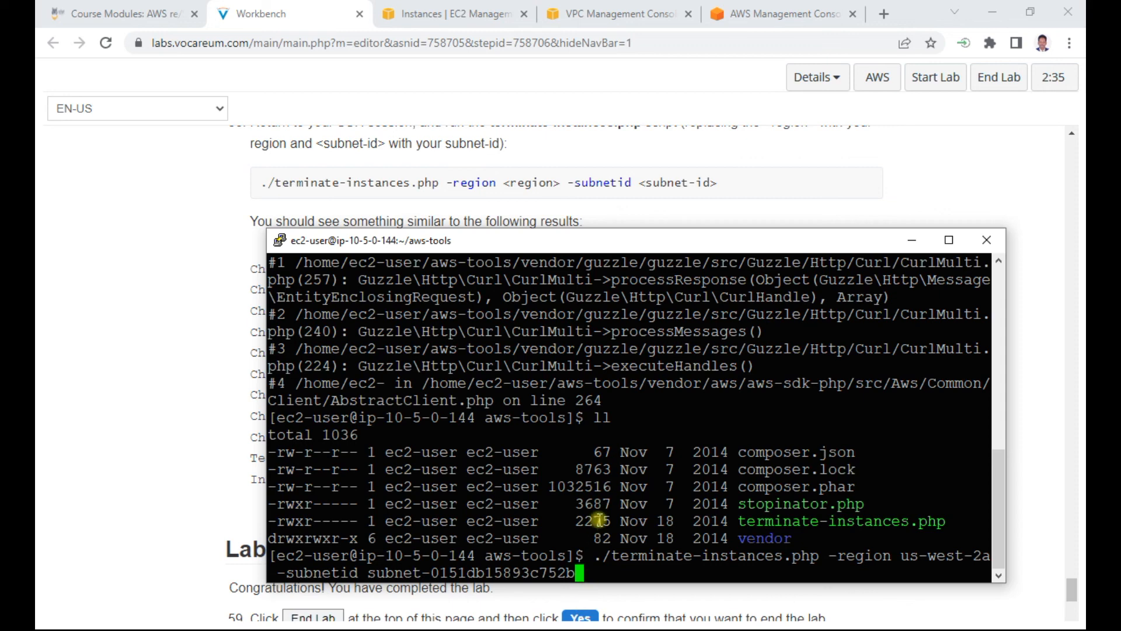
Step: Review the Lab Complete instructions and the lab overview in Workbench, and end the lab, confirming with Yes
left_click(217, 375)
scroll(217, 377, "down", 4)
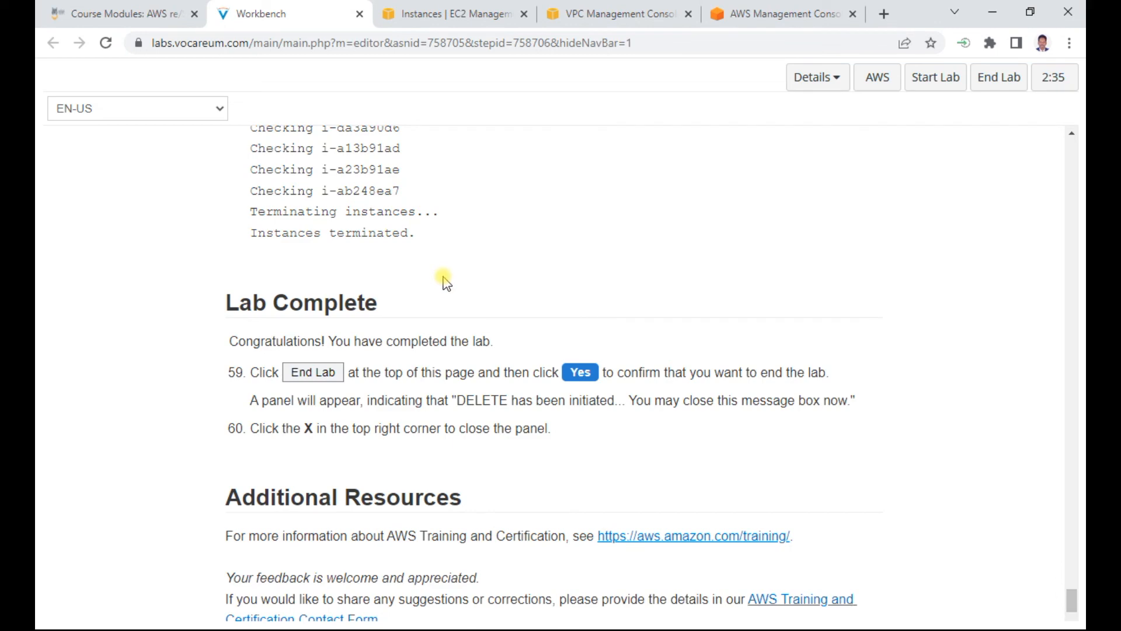
scroll(713, 349, "up", 5)
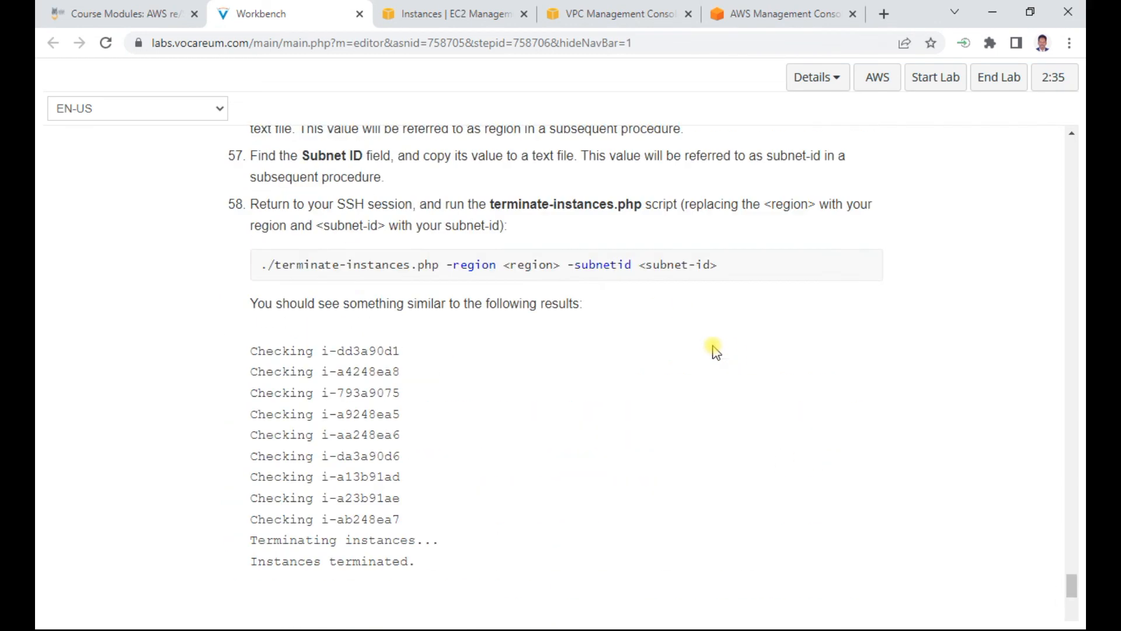
left_click_drag(1071, 580, 1073, 151)
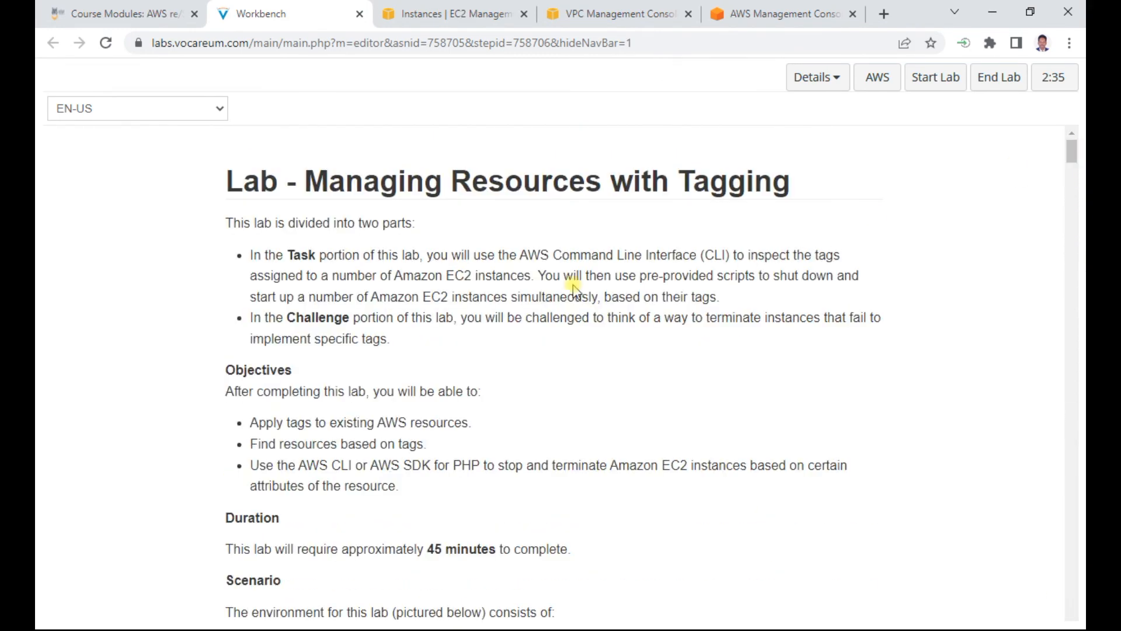
scroll(574, 287, "down", 3)
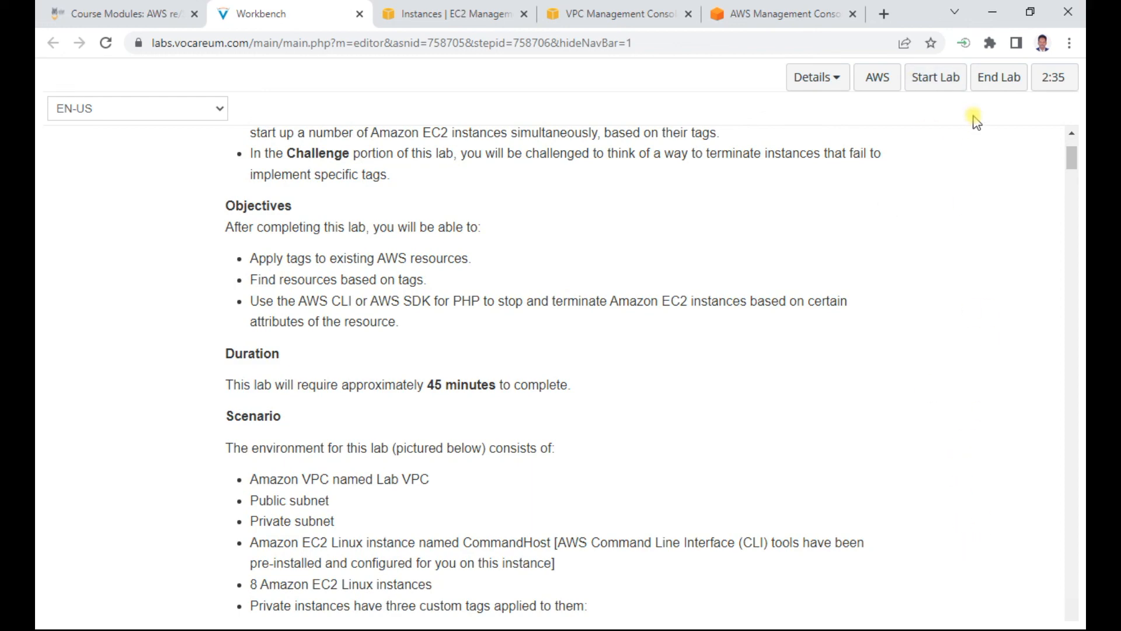
left_click(998, 78)
left_click(851, 184)
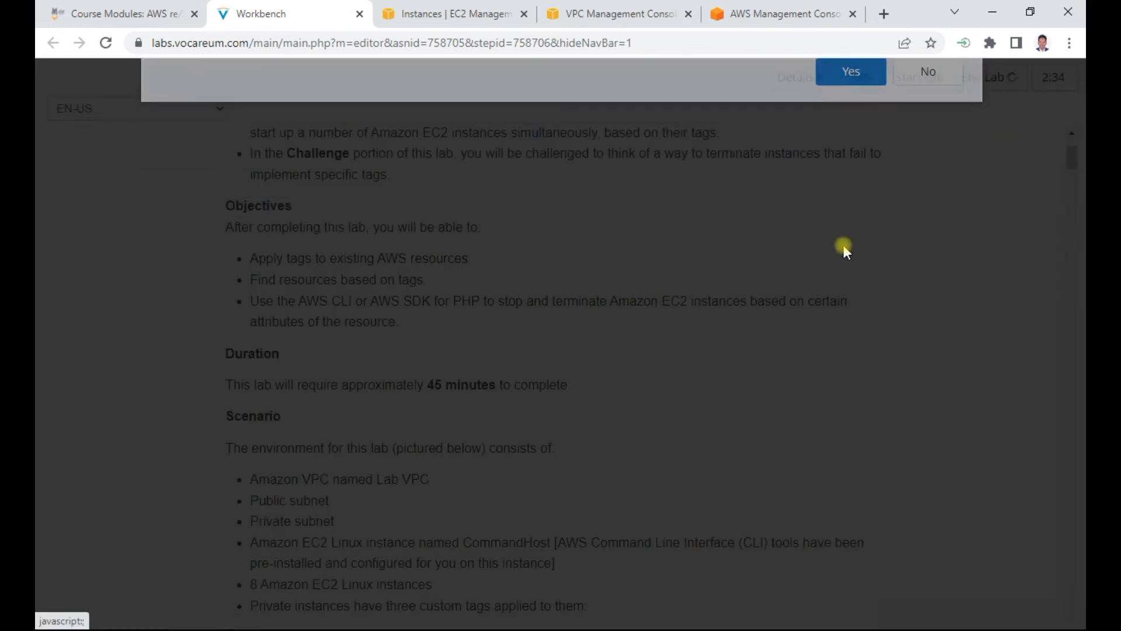